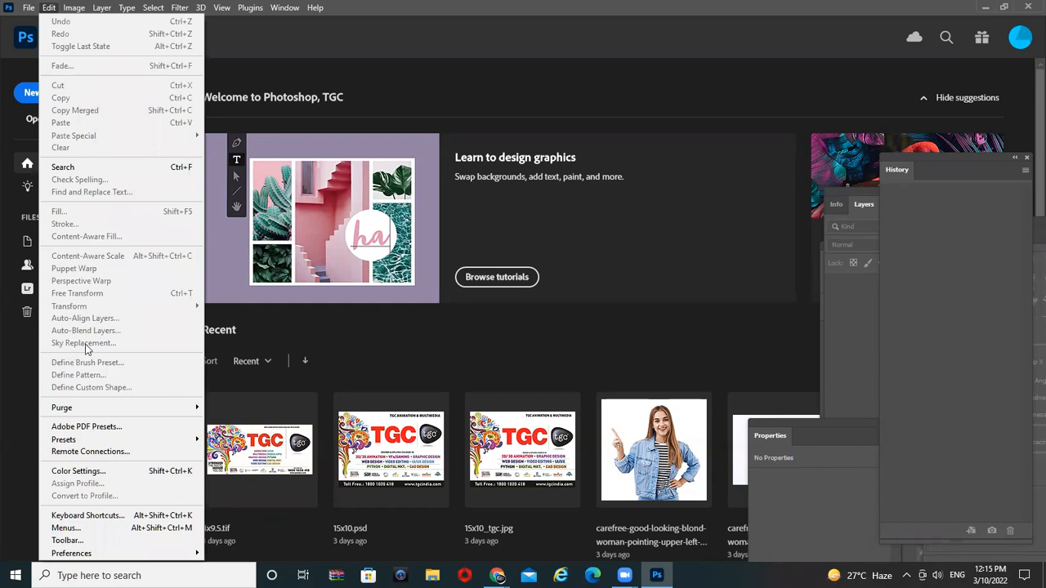
- Switch to Chrome and search Google Images for "box"
mouse_move(165, 11)
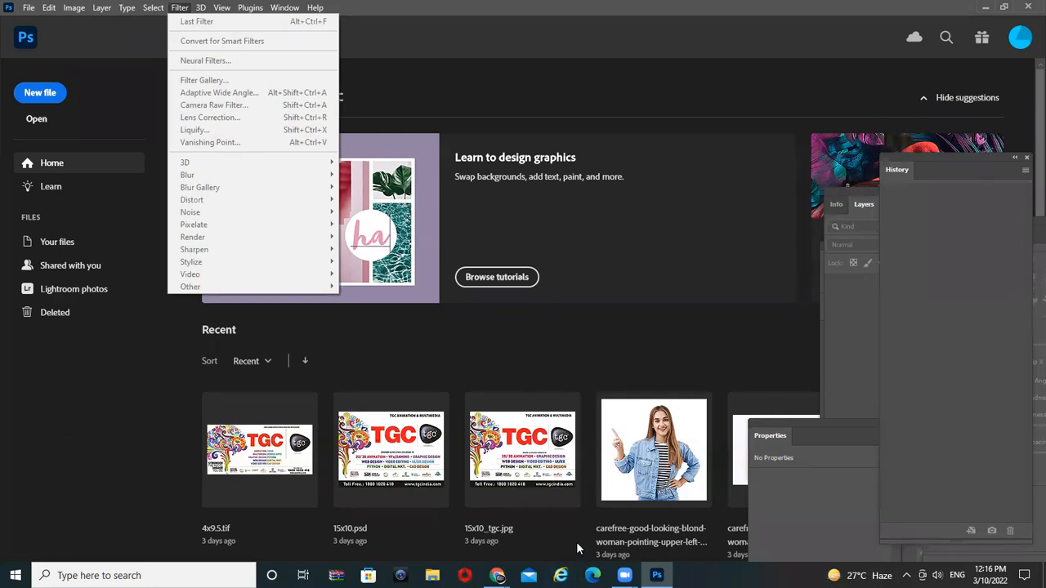
left_click(498, 576)
left_click(455, 539)
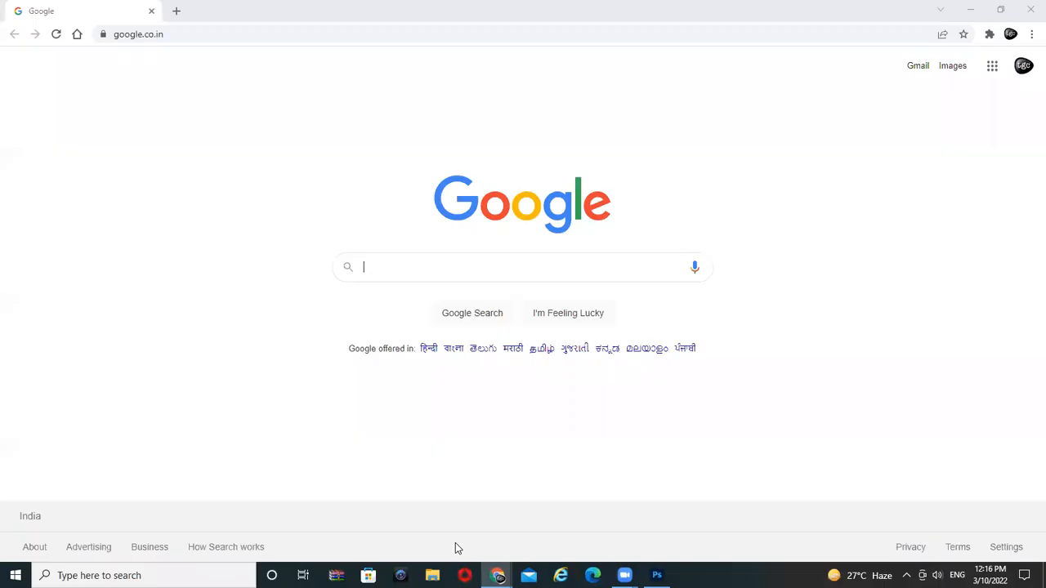
left_click(241, 35)
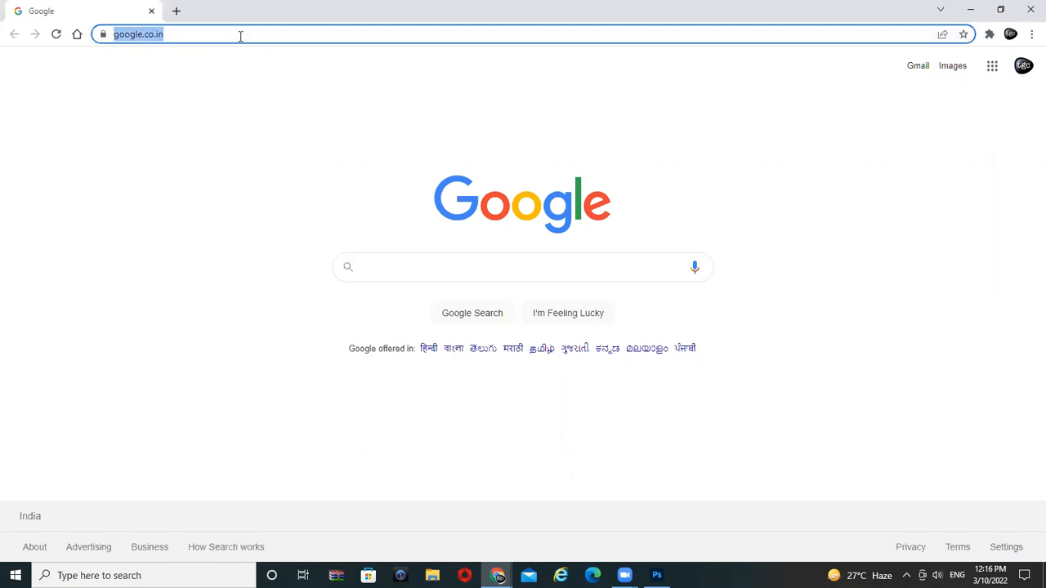
type("box")
key("Return")
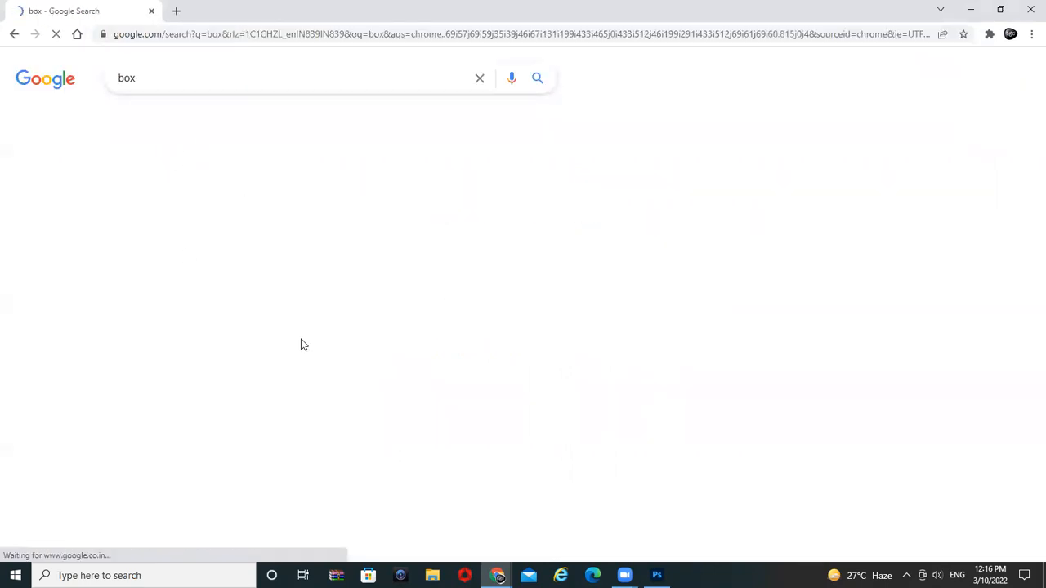
left_click(244, 125)
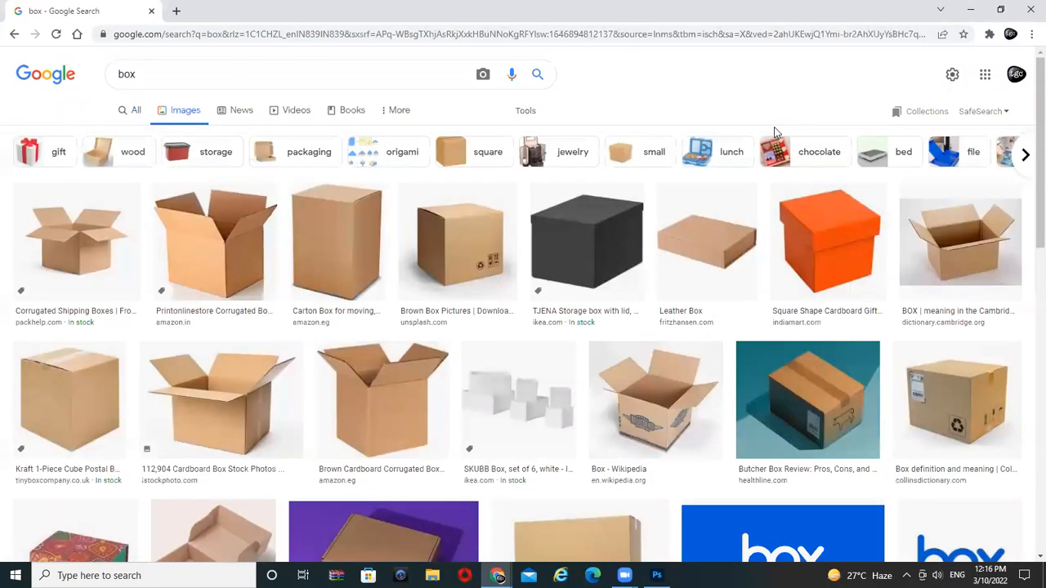
- Find the closed cardboard box picture from SPB | Shyam Paper Box in the image results and copy it
scroll(701, 400, "down", 5)
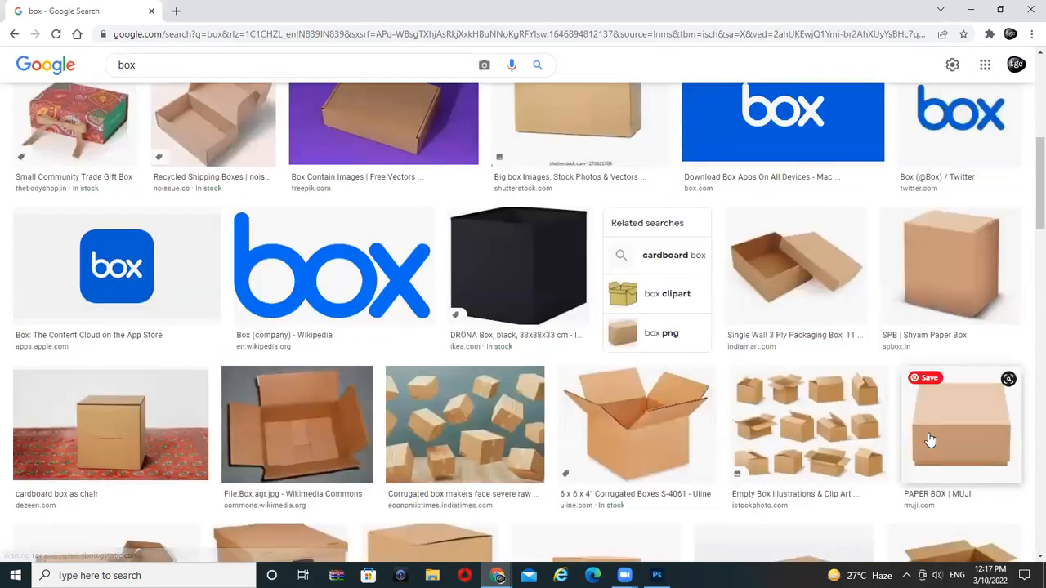
scroll(929, 441, "down", 1)
scroll(668, 451, "down", 1)
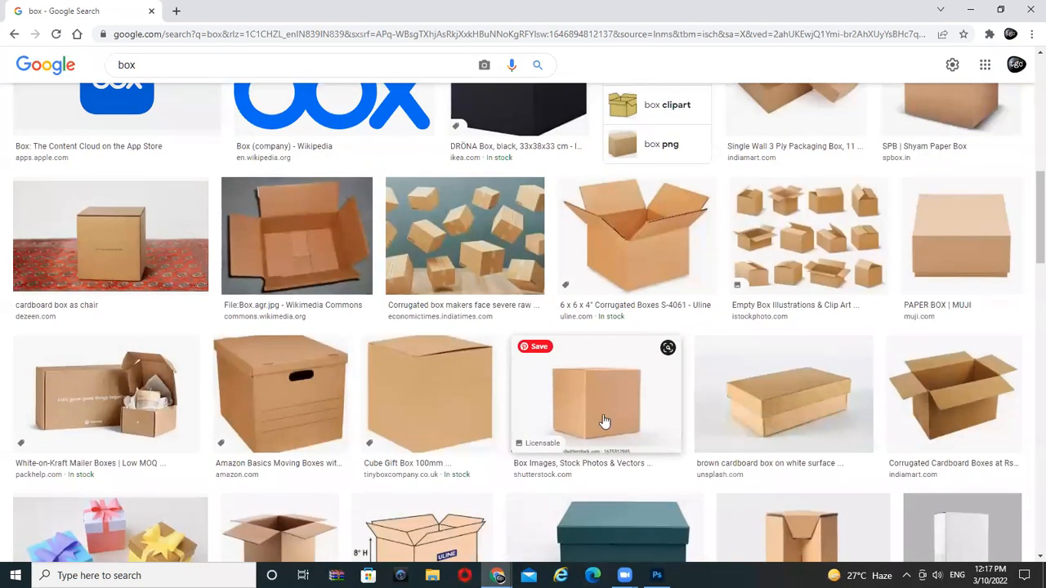
scroll(633, 392, "up", 3)
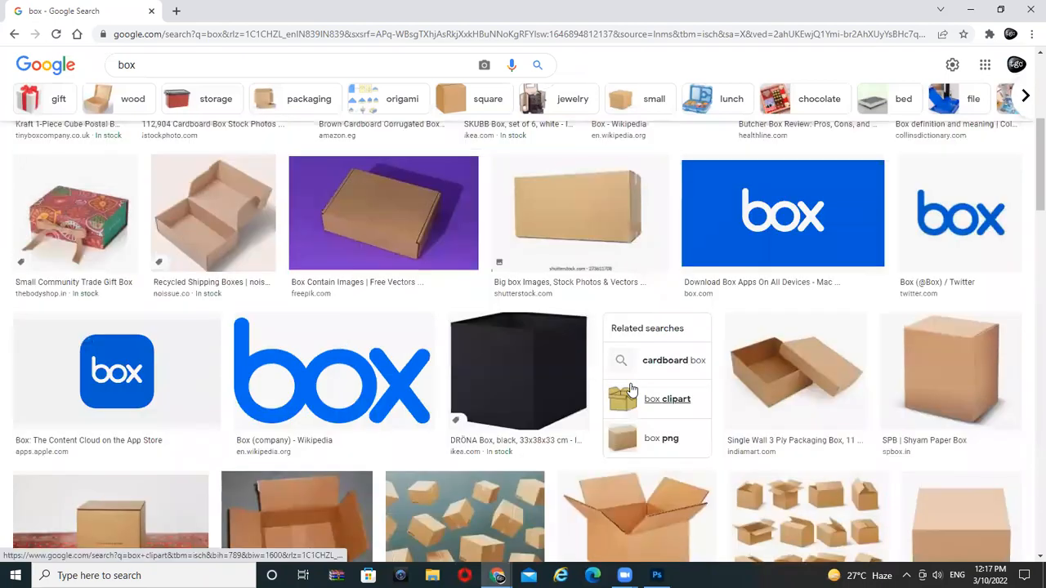
scroll(895, 272, "down", 1)
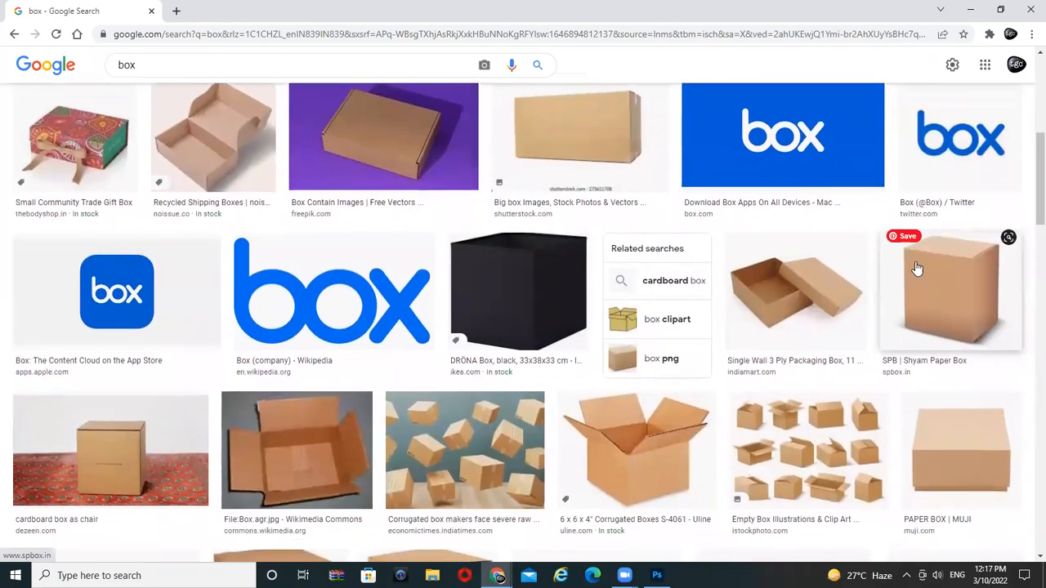
left_click(919, 272)
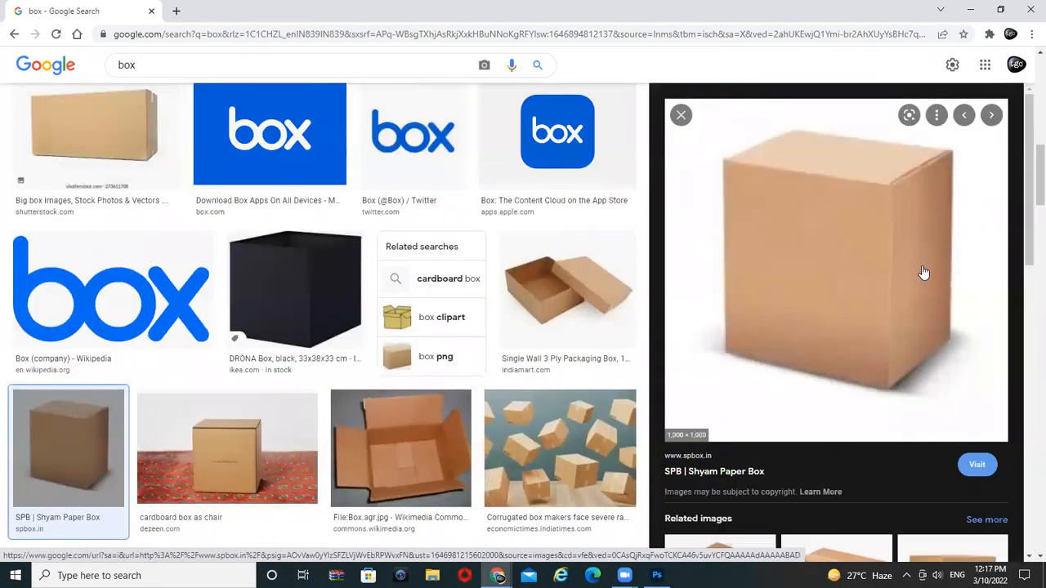
right_click(845, 270)
left_click(933, 418)
- Switch to Photoshop, create a 225 x 225 px document from the Clipboard preset, and close it
left_click(656, 575)
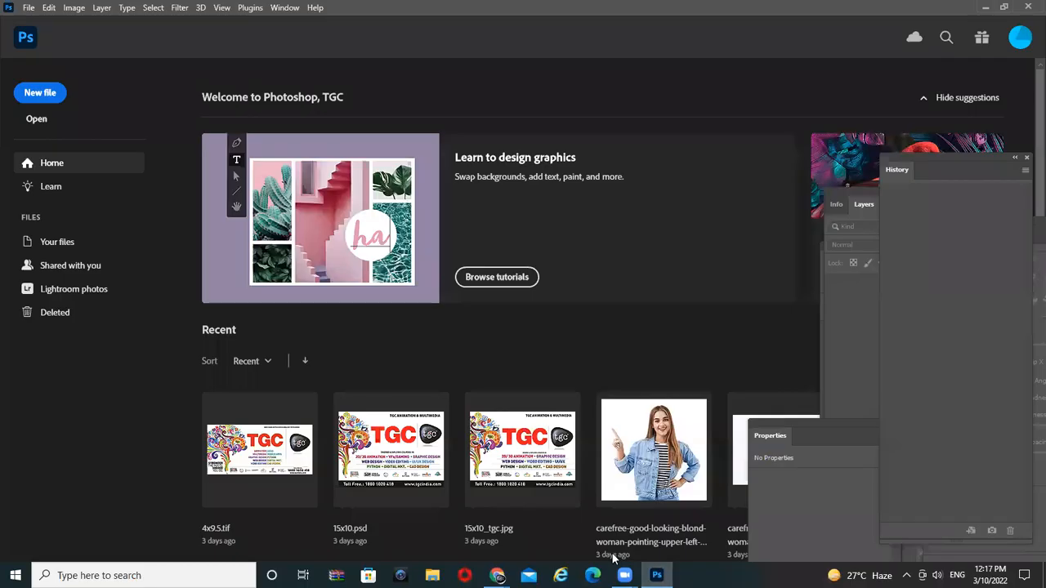
left_click(40, 92)
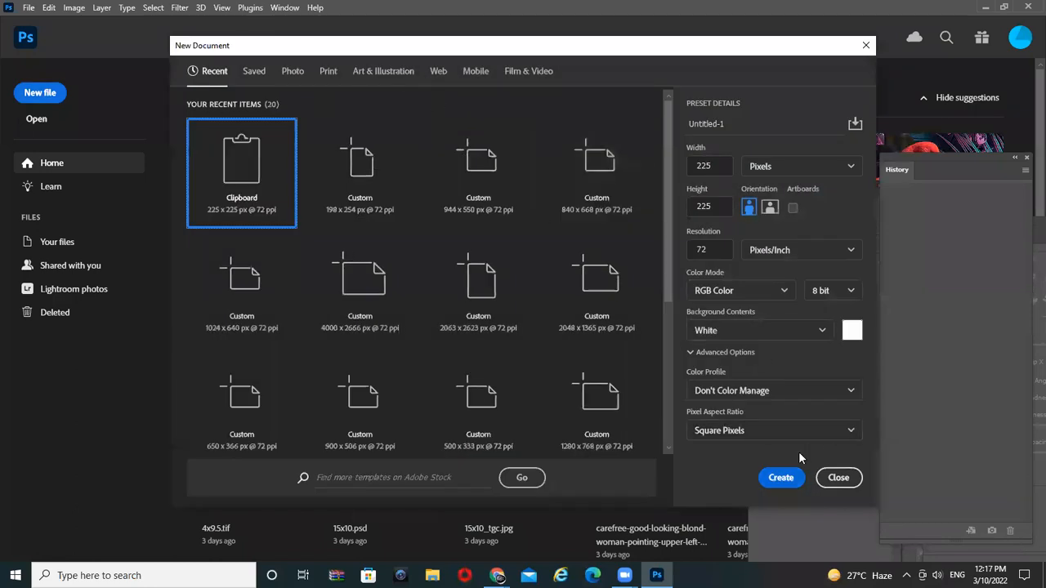
left_click(783, 477)
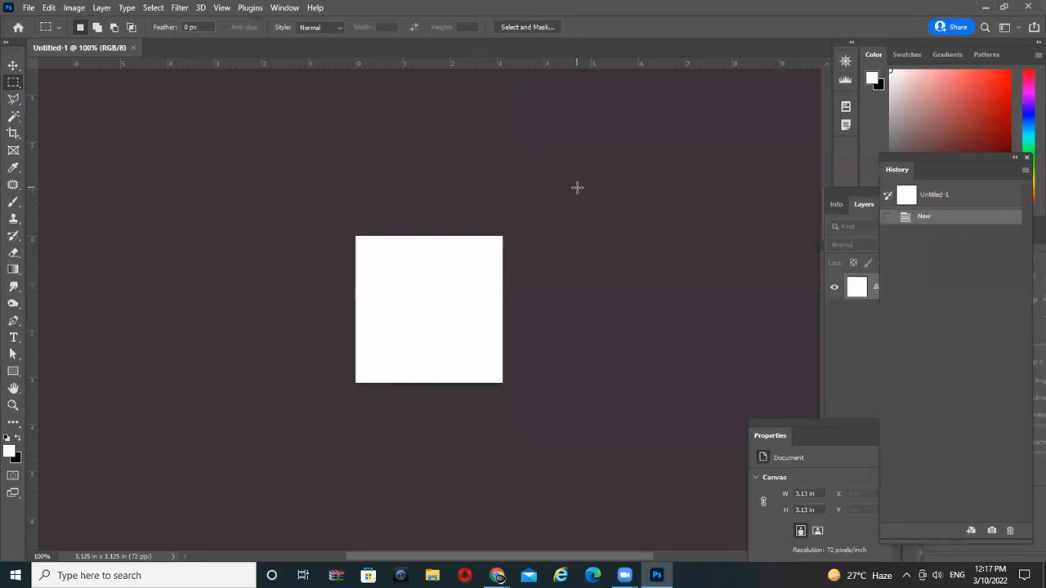
left_click(12, 67)
key("ctrl+w")
- Create another document from the 225 x 225 px Clipboard preset, check its canvas size, and close it
left_click(26, 8)
left_click(41, 20)
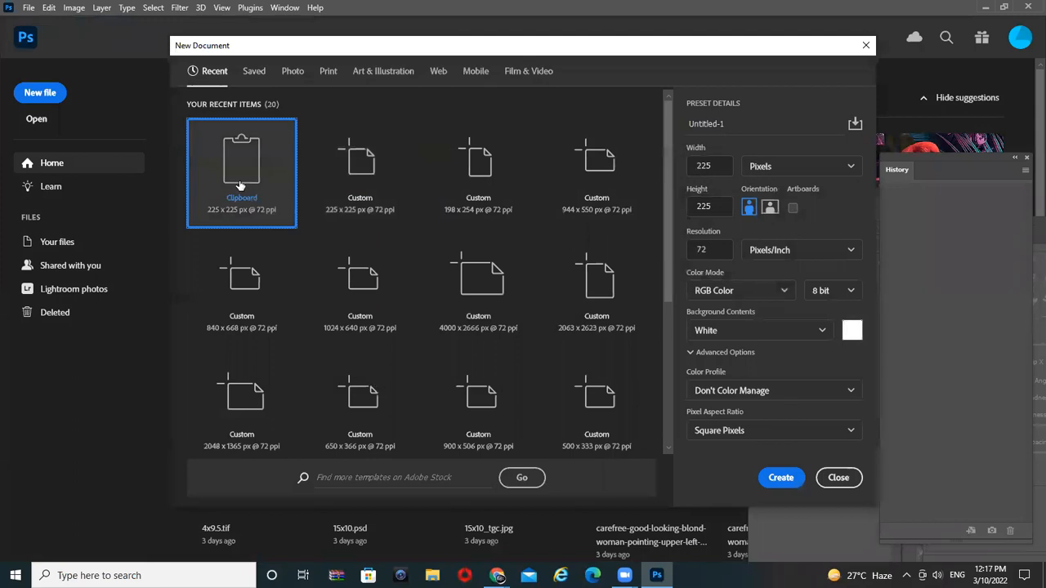
double_click(239, 186)
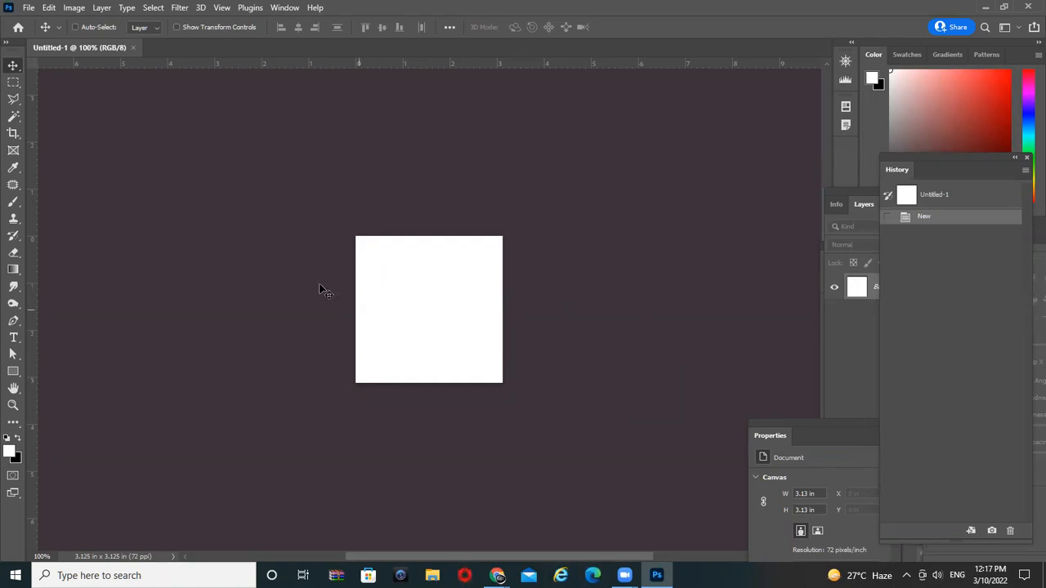
scroll(495, 333, "down", 3)
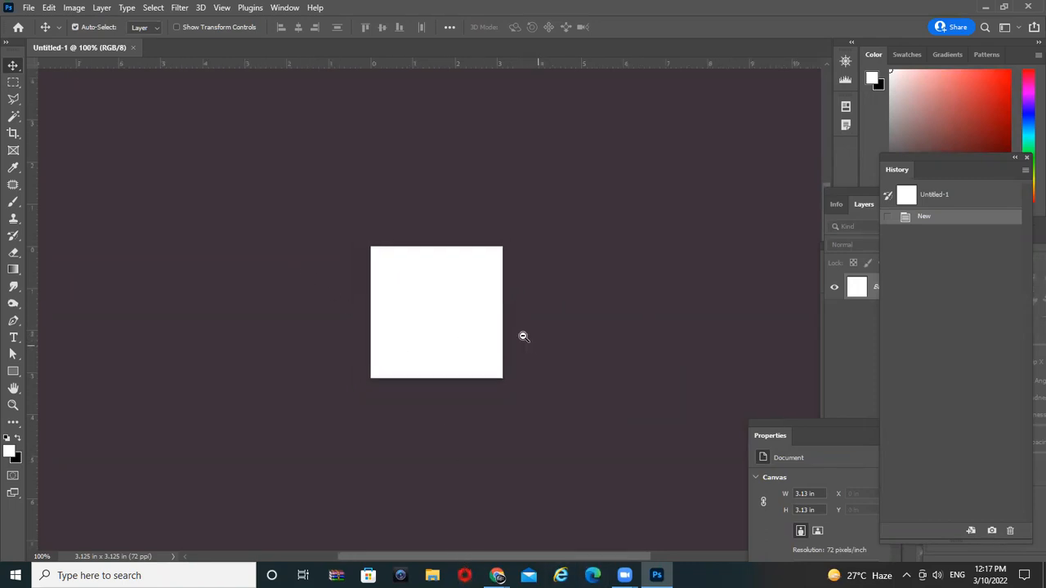
left_click_drag(669, 338, 570, 341)
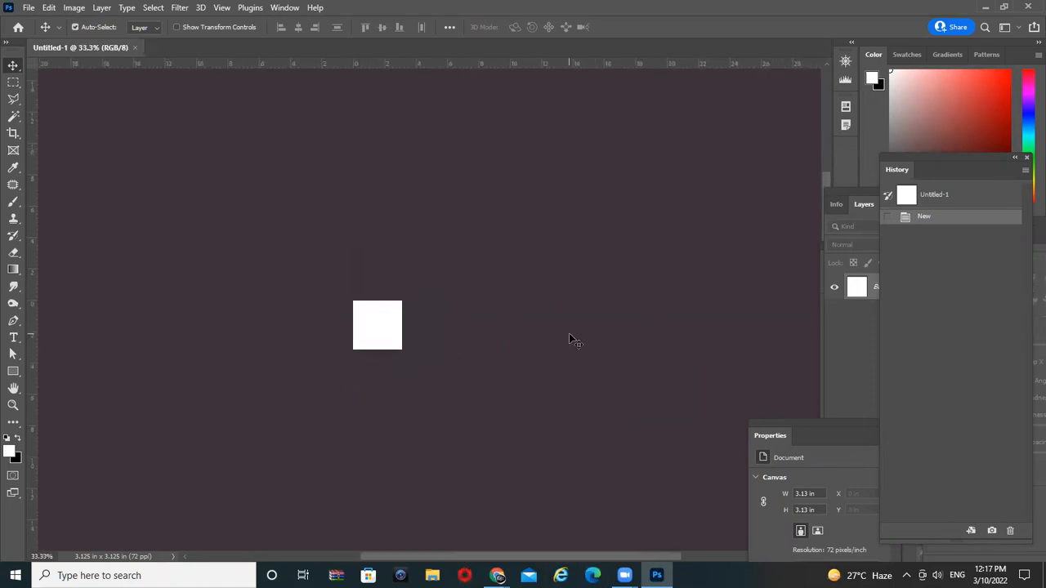
key("ctrl+w")
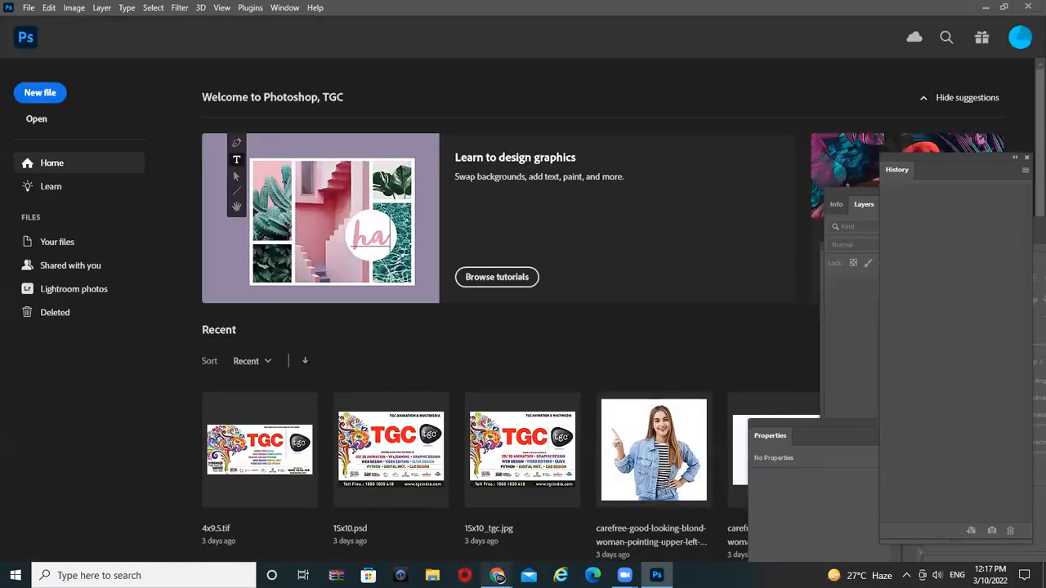
- Switch back to Chrome, look through the source website of the previewed cardboard box image, and close that page
mouse_move(497, 575)
left_click(425, 521)
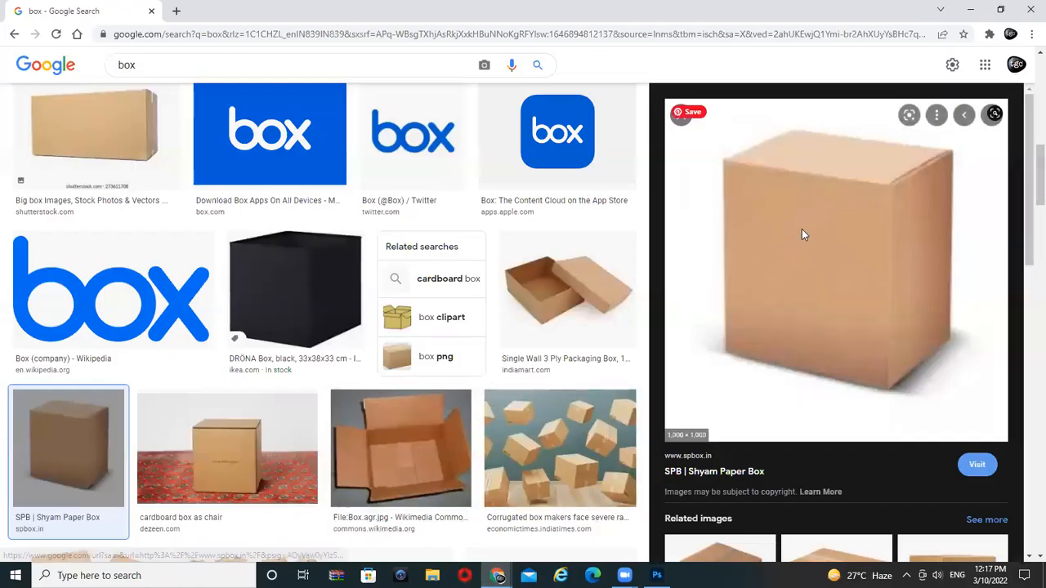
left_click(801, 229)
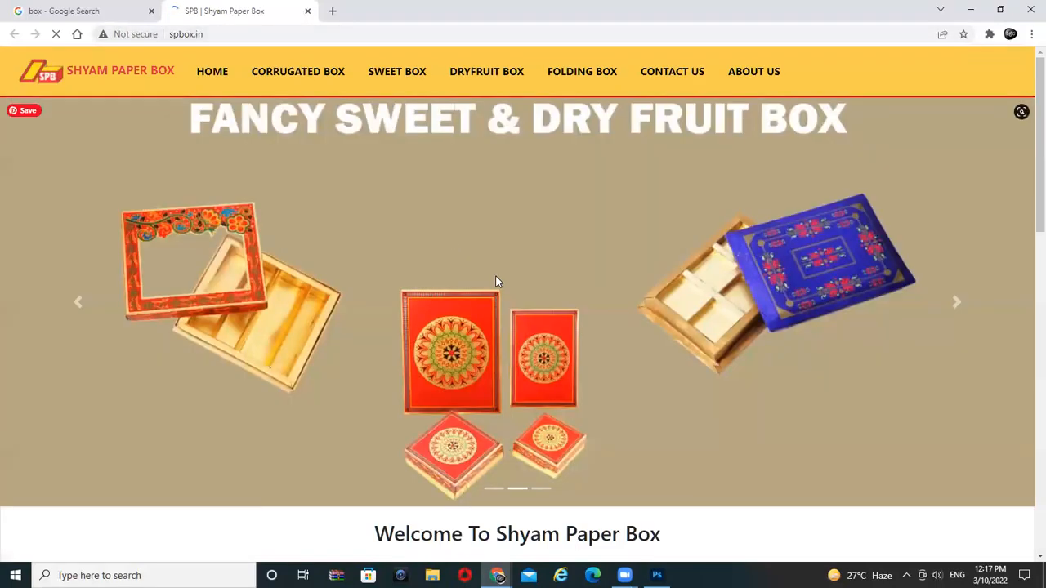
scroll(564, 340, "down", 7)
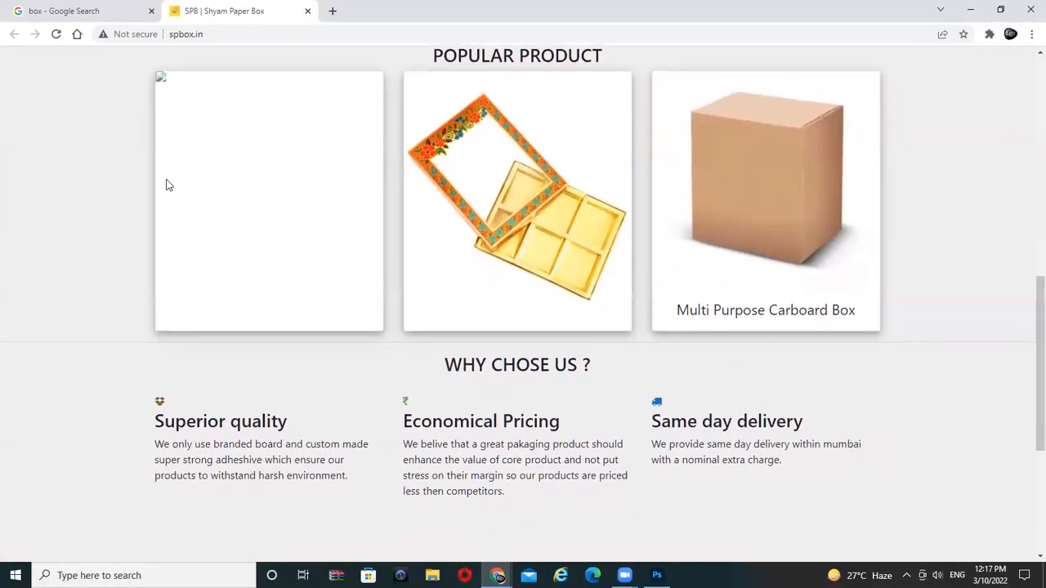
left_click(307, 11)
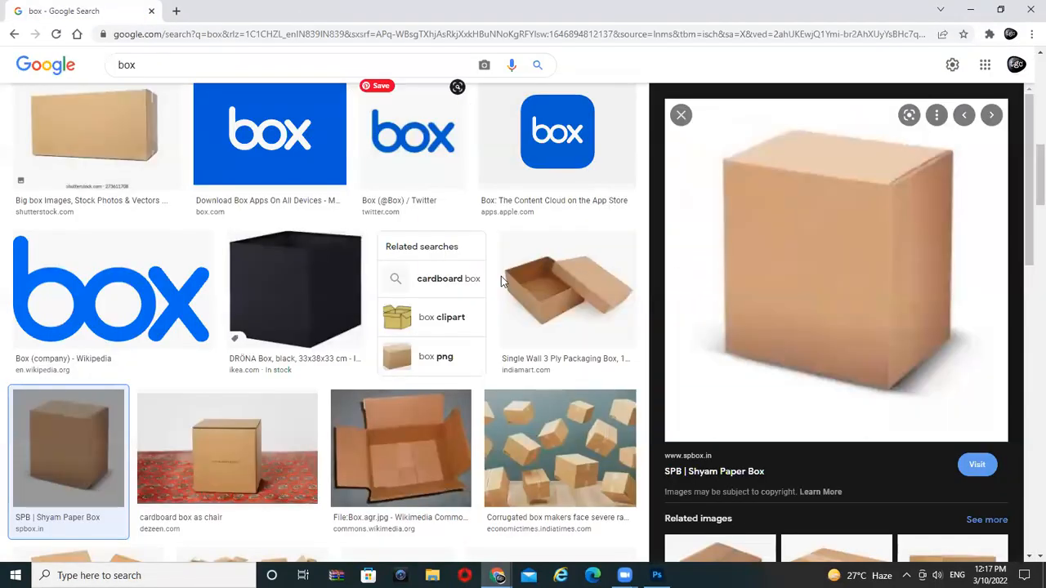
- Browse further down the box image results and open the PAPER BOX | MUJI image preview
scroll(572, 384, "down", 1)
scroll(555, 397, "down", 3)
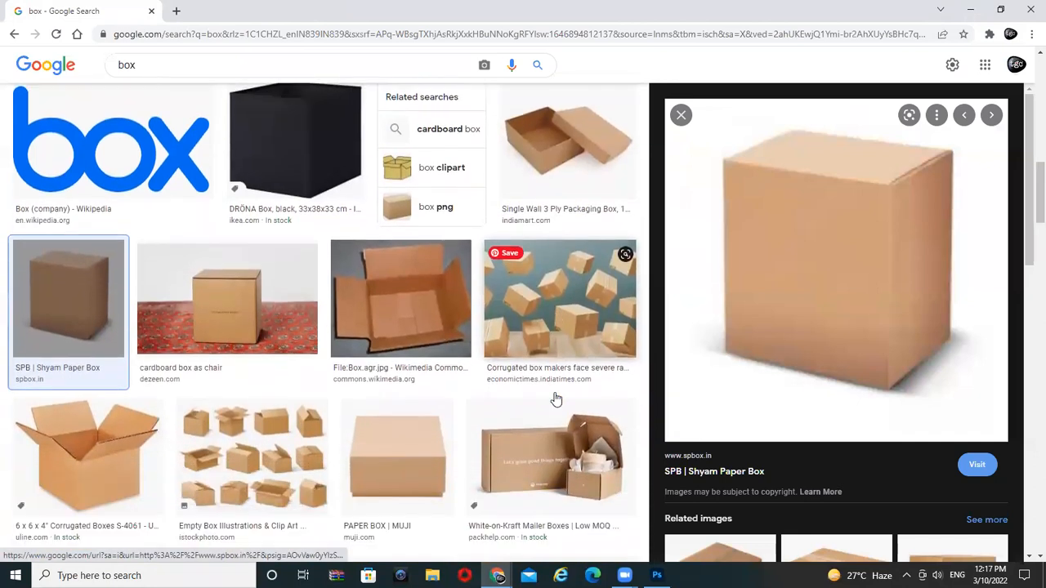
scroll(554, 398, "down", 2)
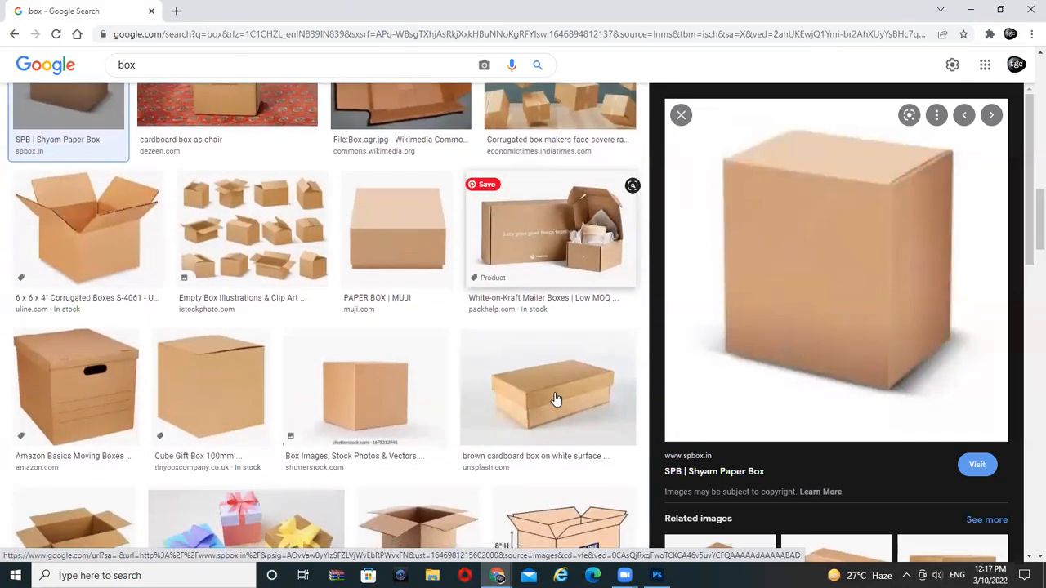
scroll(574, 439, "down", 3)
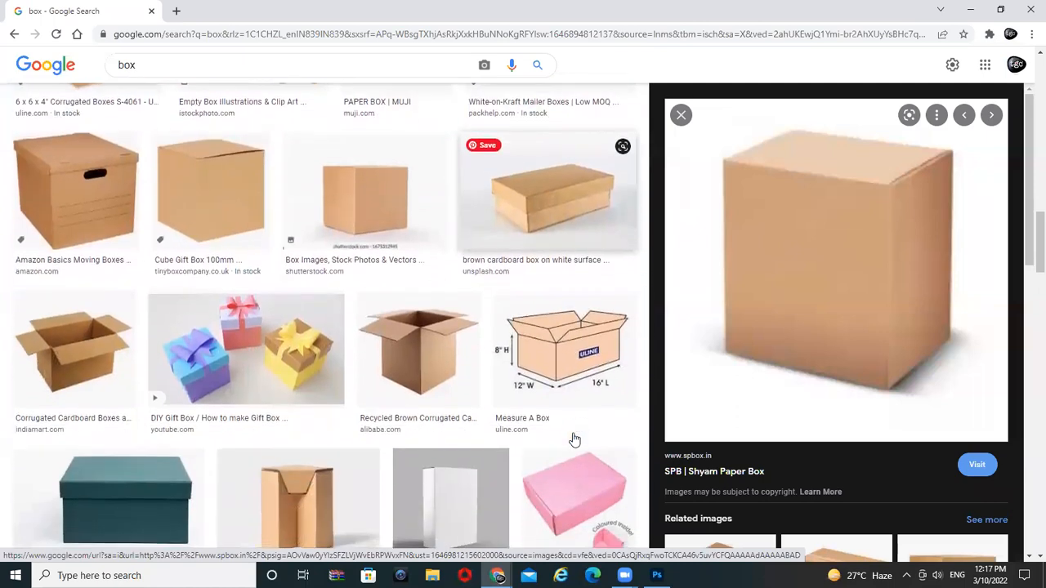
scroll(573, 434, "down", 1)
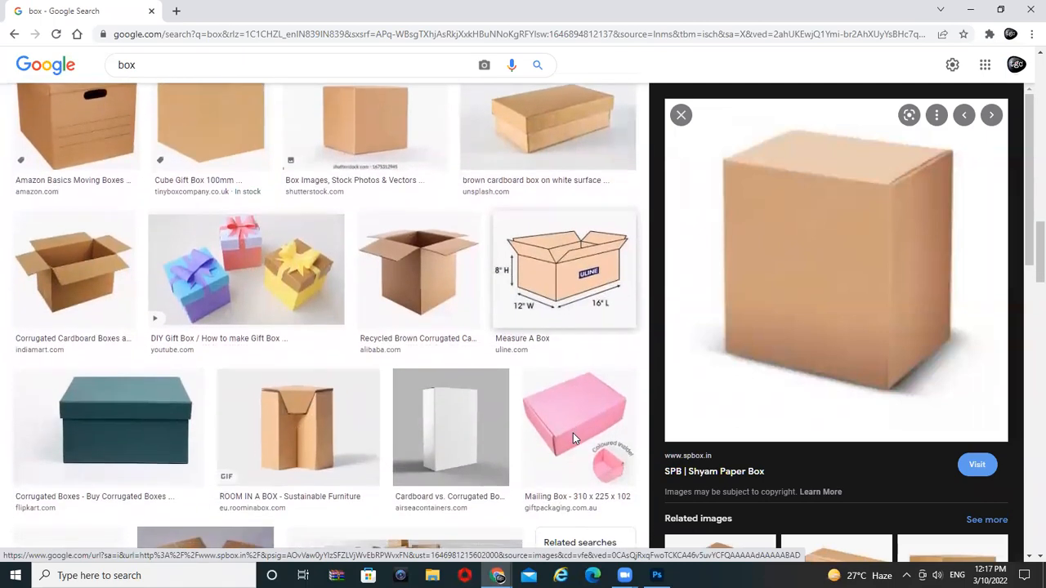
scroll(574, 440, "down", 8)
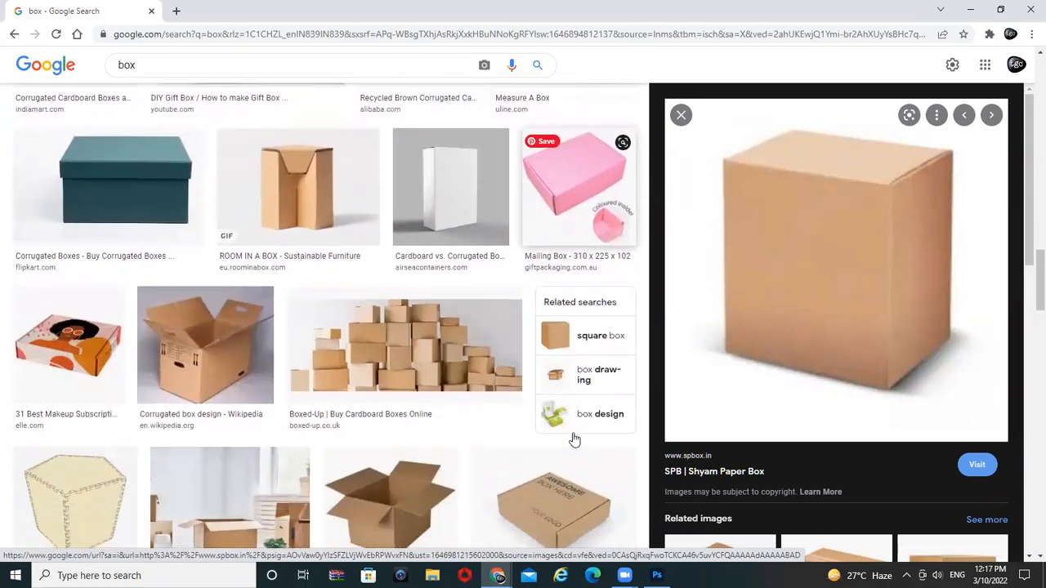
scroll(573, 435, "down", 3)
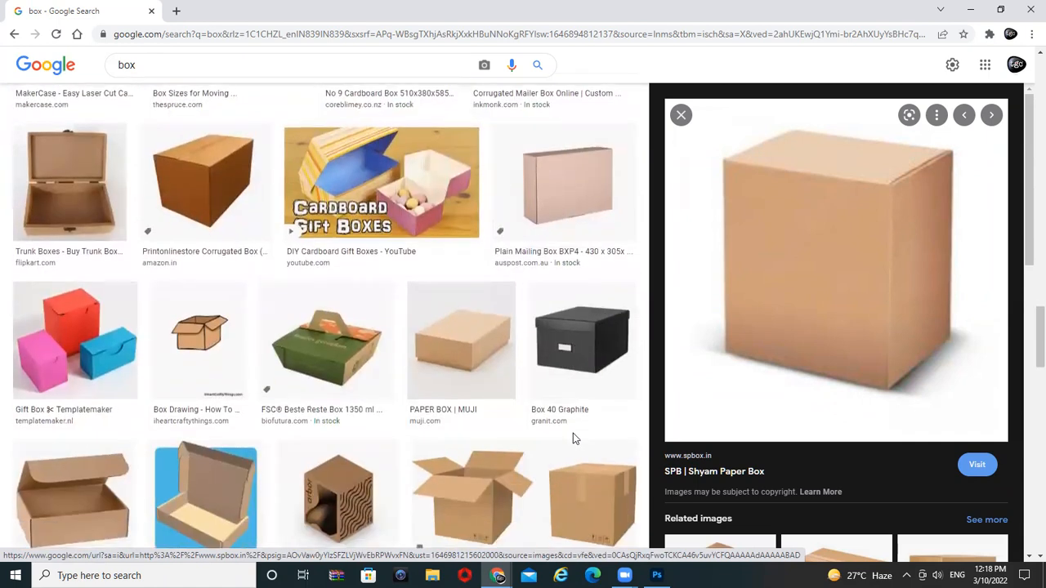
left_click(469, 351)
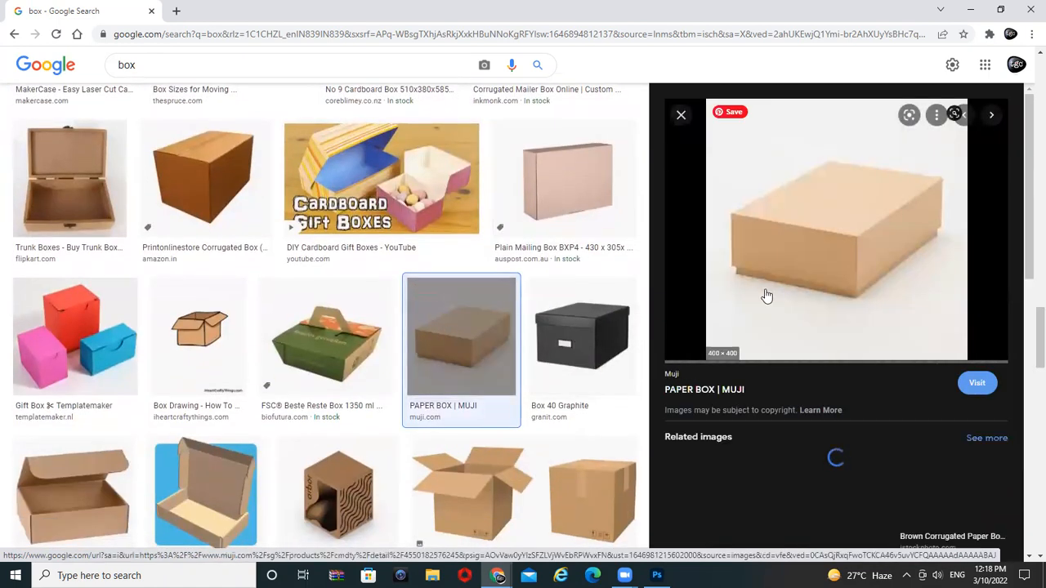
- Copy the previewed MUJI paper box image to the clipboard
scroll(822, 346, "down", 2)
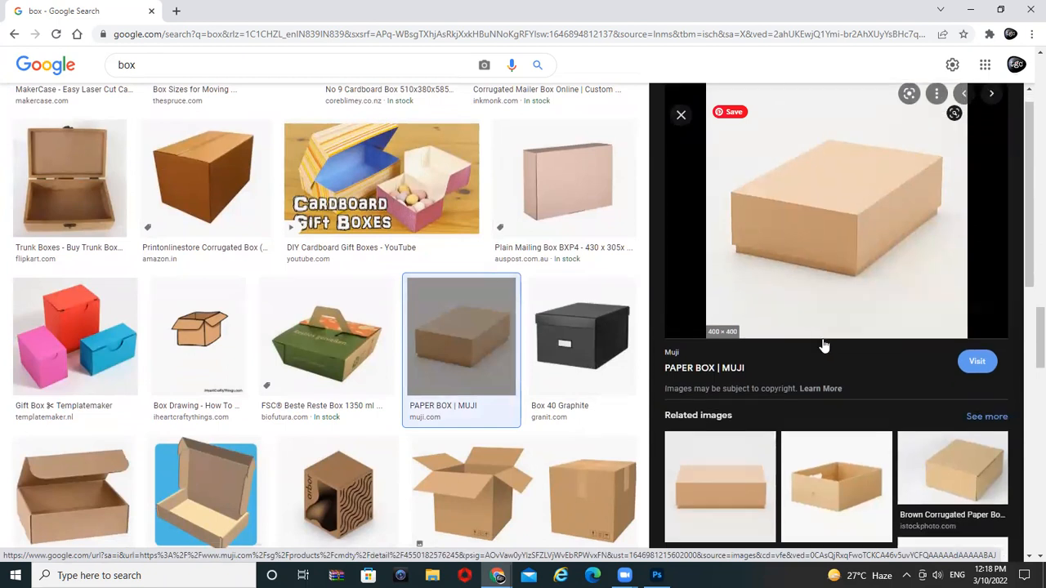
scroll(822, 303, "up", 1)
scroll(822, 302, "up", 1)
right_click(831, 228)
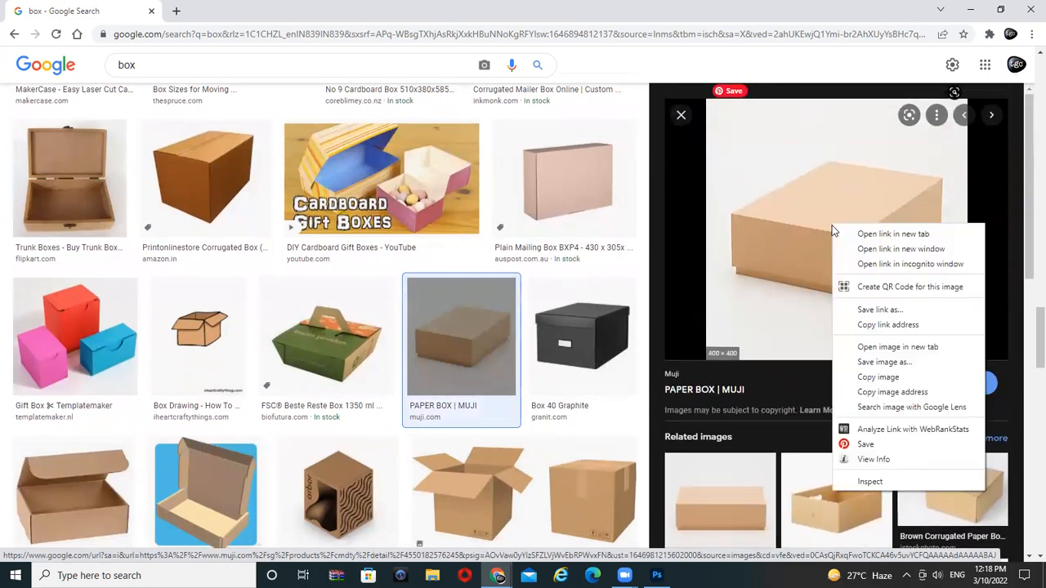
left_click(877, 377)
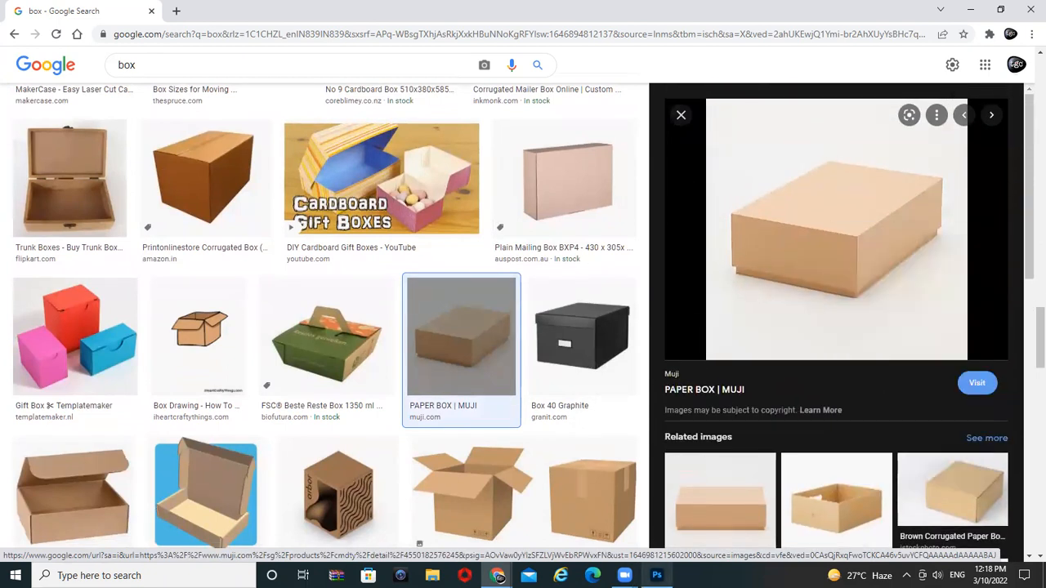
- Switch to Photoshop and create a 400 x 400 px, 72 ppi RGB document with a white background from the Clipboard preset
left_click(656, 575)
left_click(40, 92)
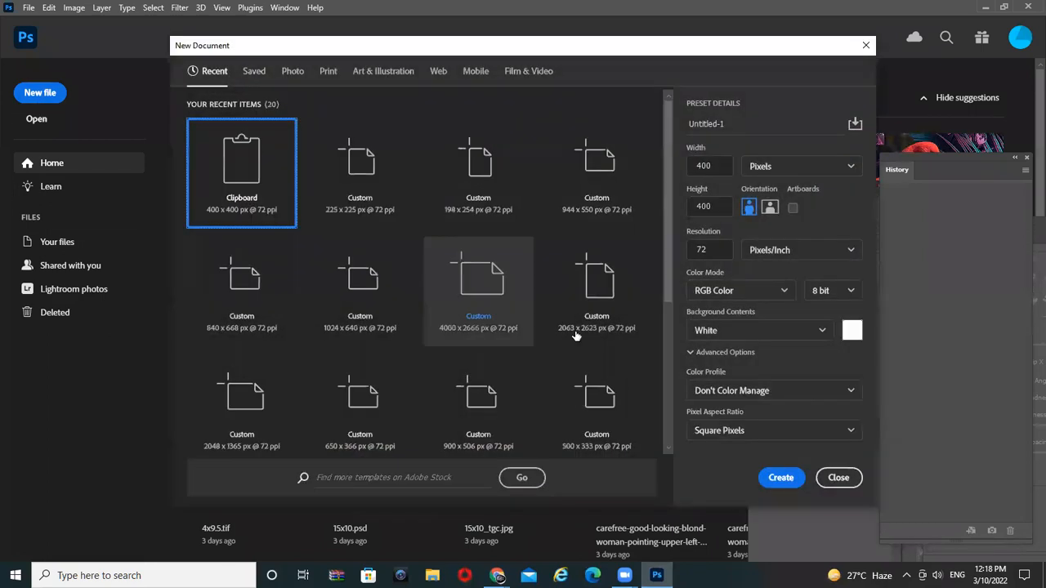
left_click(775, 476)
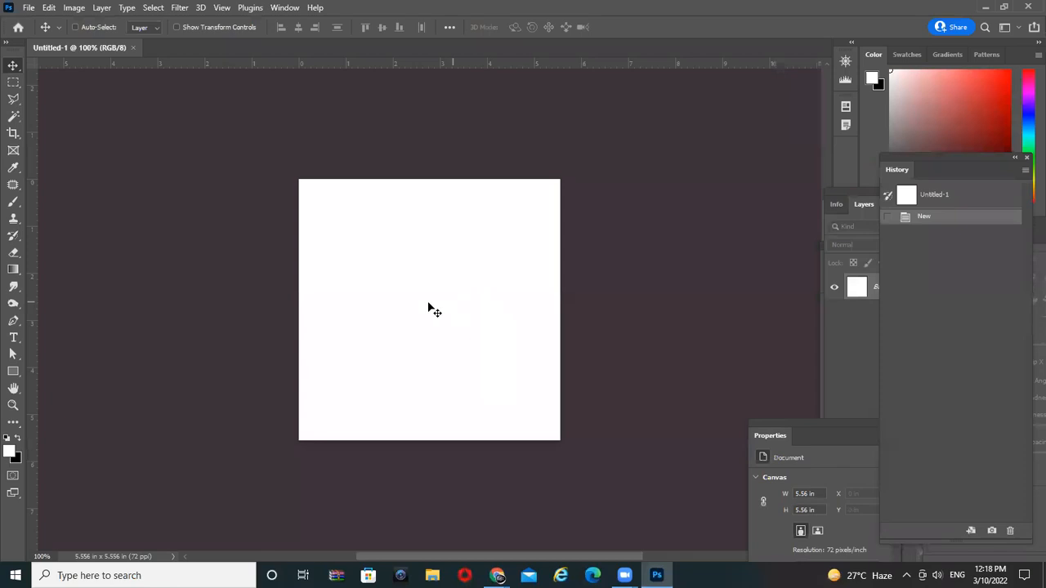
- Paste the copied cardboard box image into the new document as its own layer
left_click(49, 7)
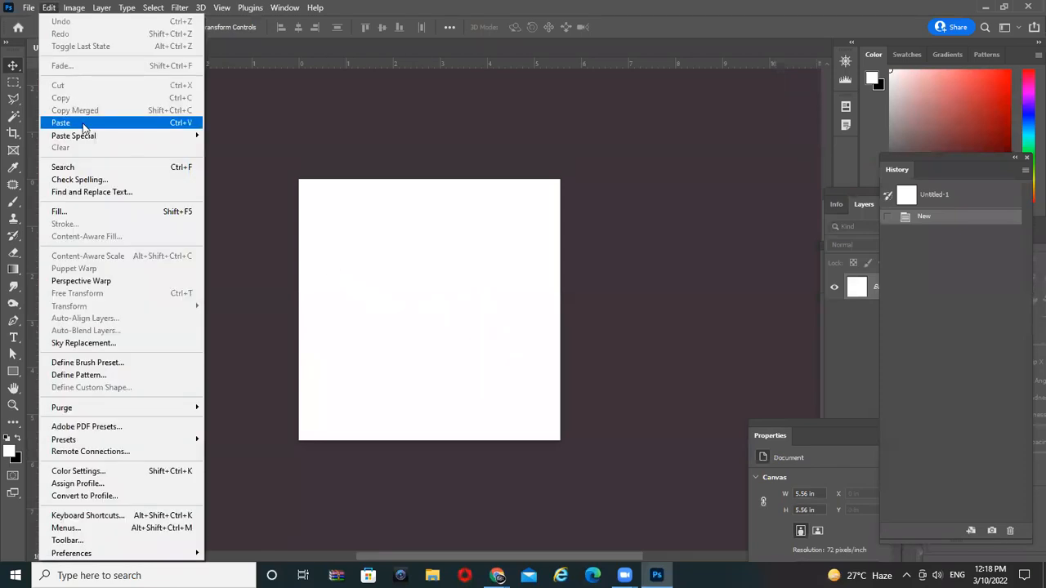
left_click(85, 123)
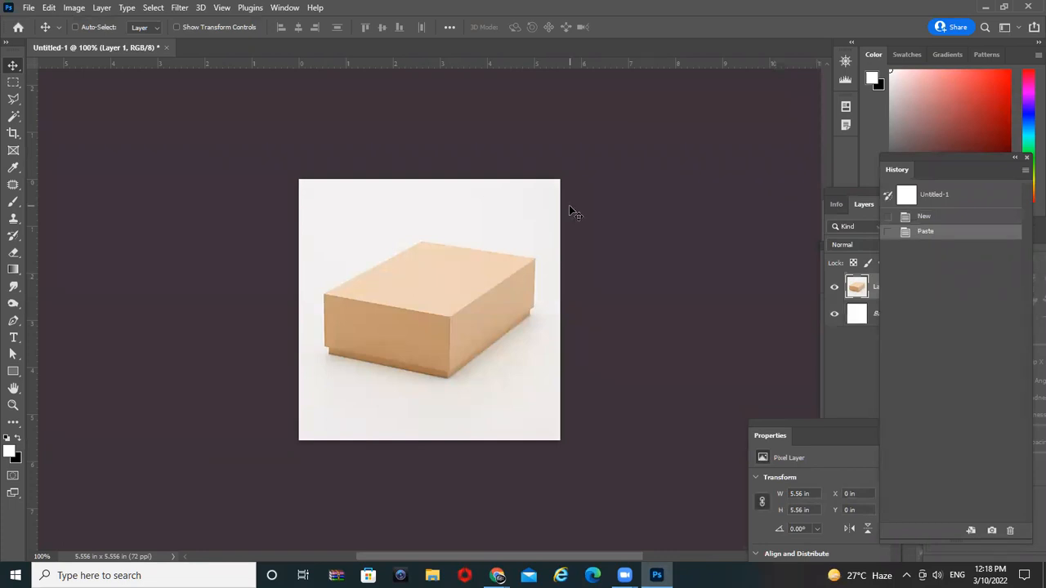
- Switch to the box search window in Chrome and search Google Images for "gift paper"
mouse_move(497, 576)
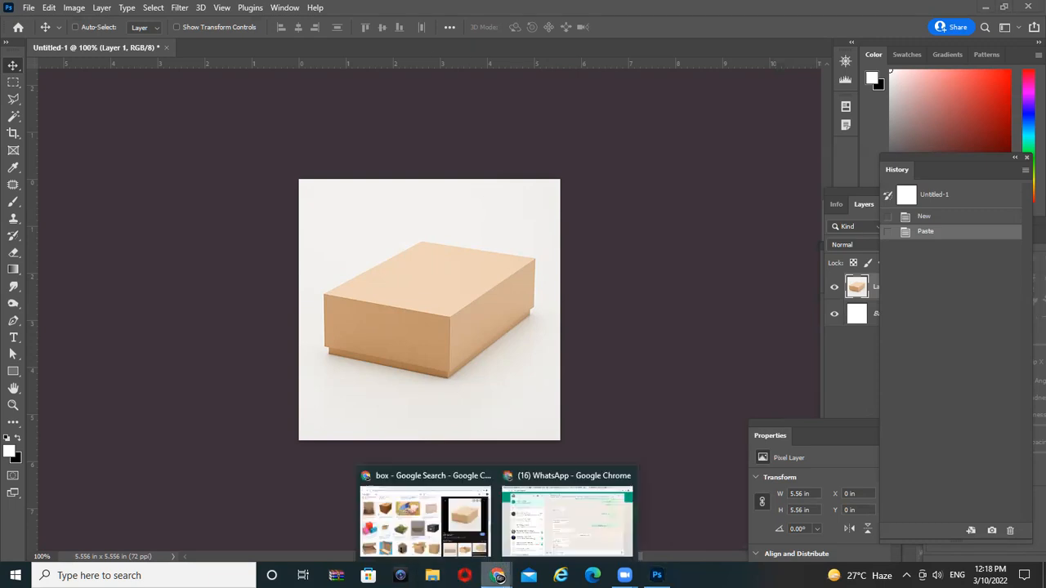
left_click(474, 539)
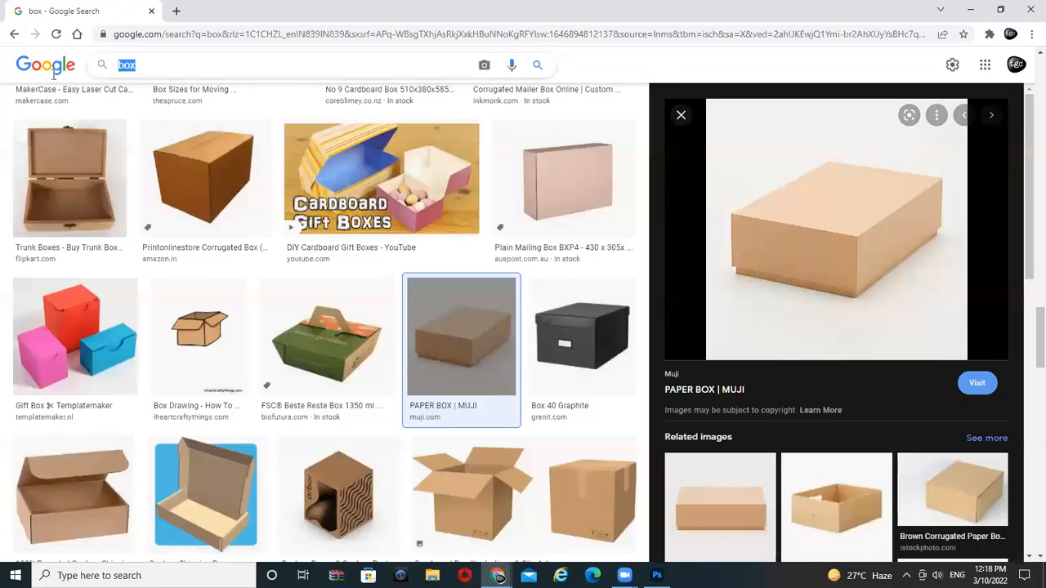
left_click_drag(139, 66, 51, 80)
type("gift paper")
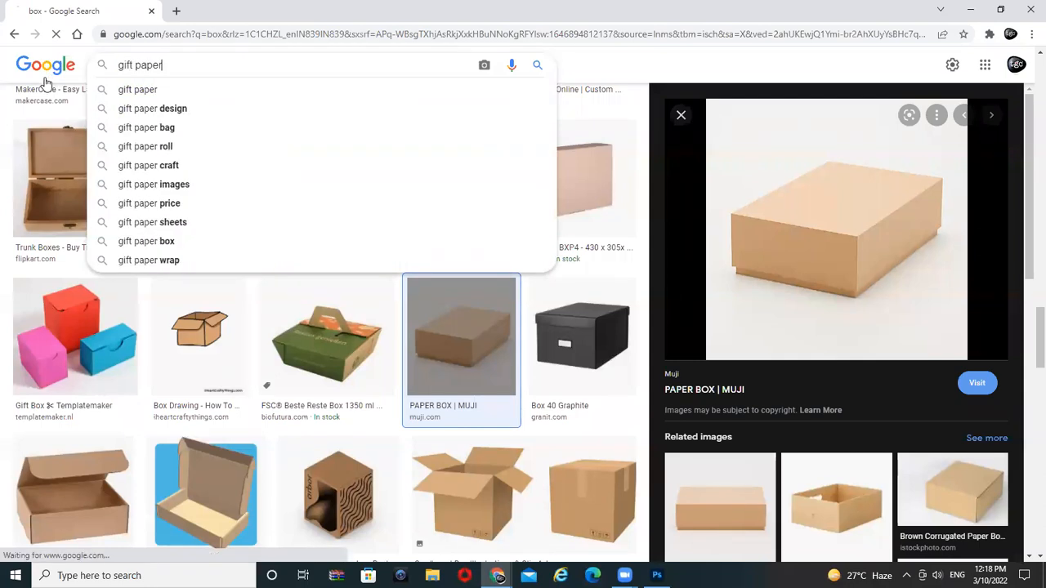
key("Return")
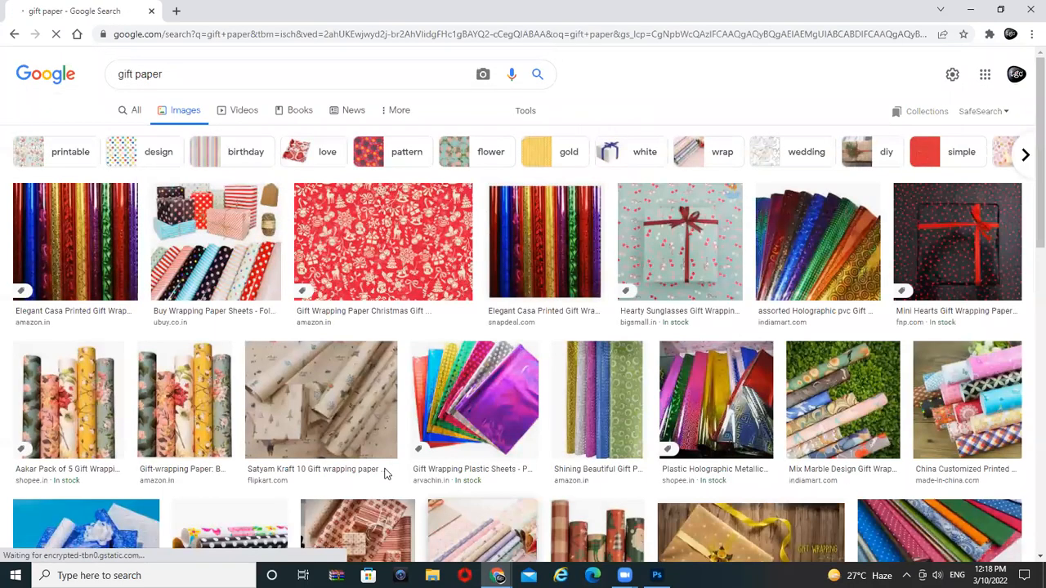
- Browse the gift paper image results for a suitable flat pattern and return to the first results
scroll(385, 472, "down", 2)
scroll(386, 474, "down", 4)
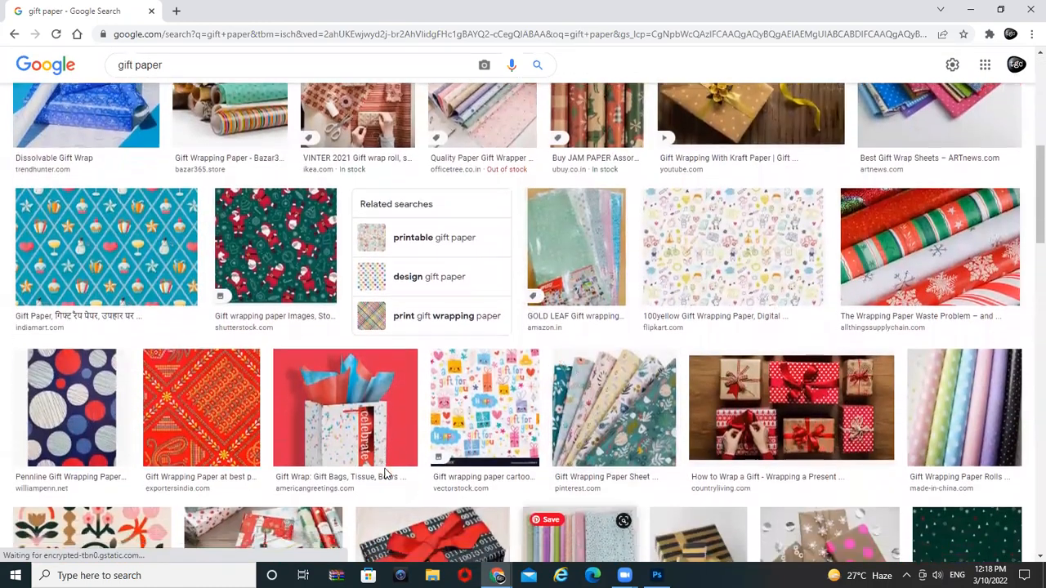
scroll(386, 473, "down", 2)
scroll(386, 474, "down", 1)
scroll(386, 472, "down", 2)
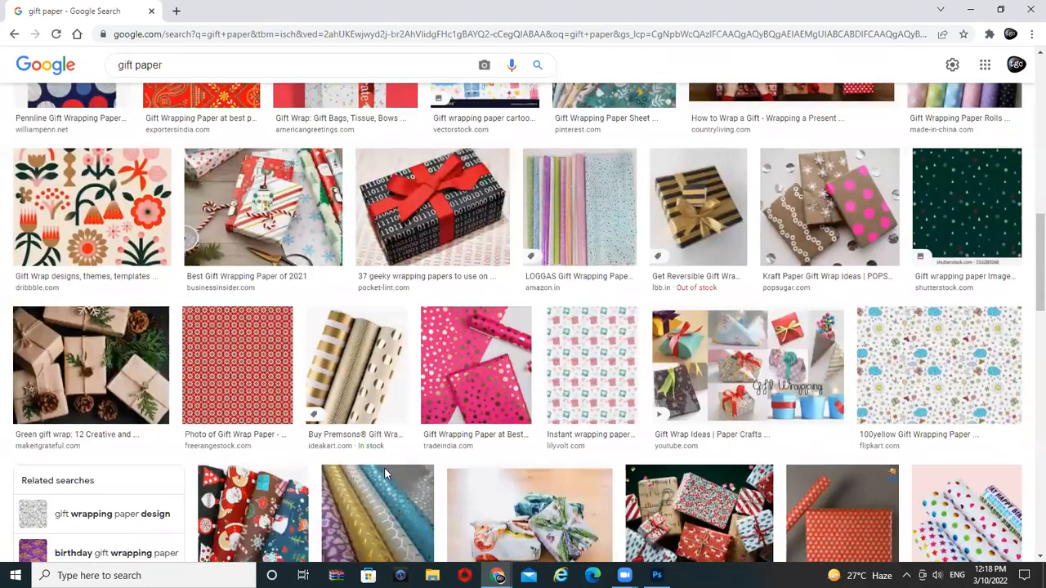
scroll(386, 474, "down", 3)
scroll(386, 474, "down", 5)
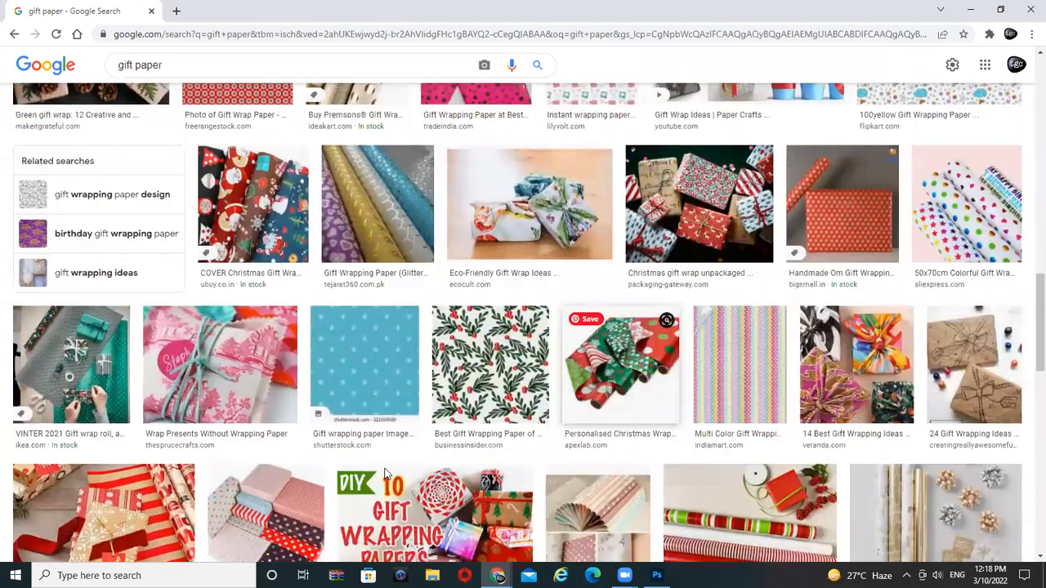
scroll(385, 472, "down", 5)
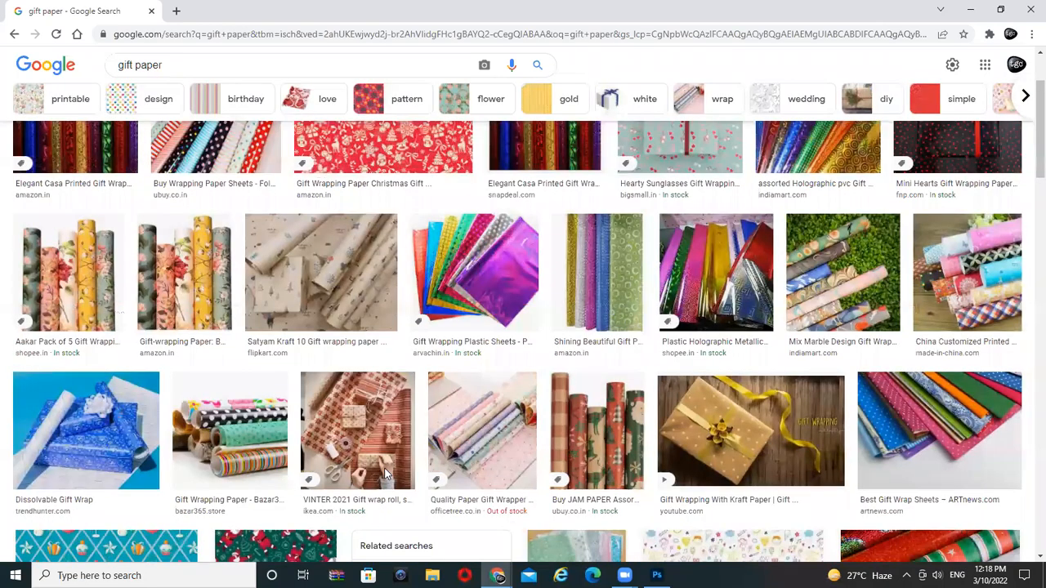
scroll(386, 474, "up", 2)
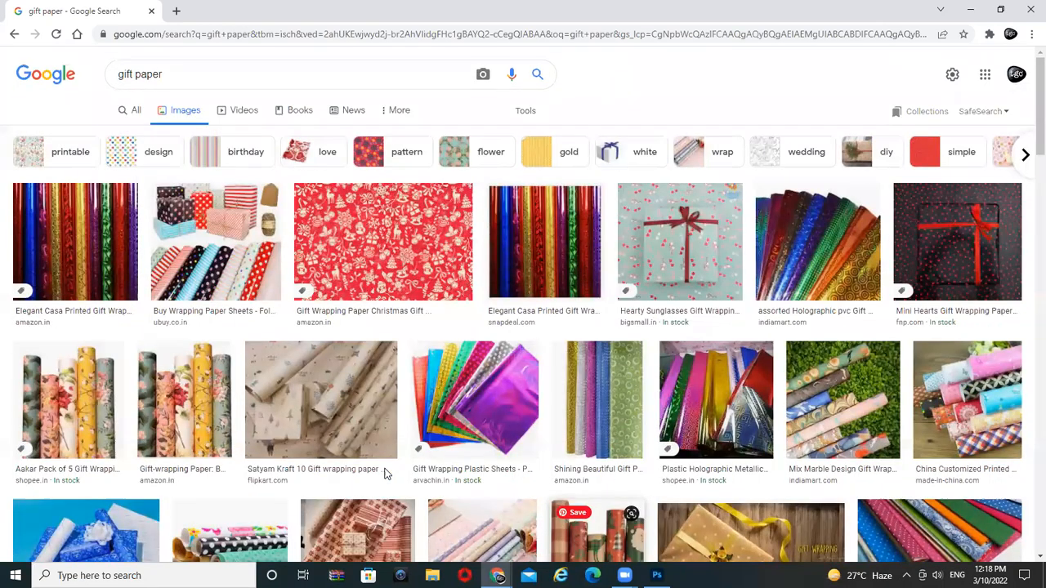
- Preview the red Gift Wrapping Paper Christmas image from amazon.in and copy it to the clipboard
left_click(415, 317)
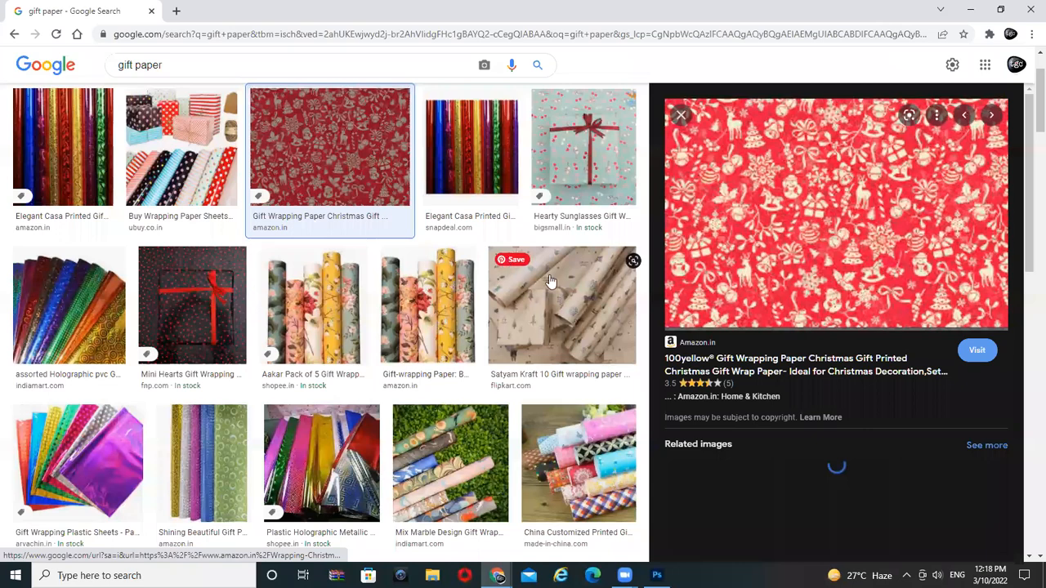
scroll(752, 180, "down", 4)
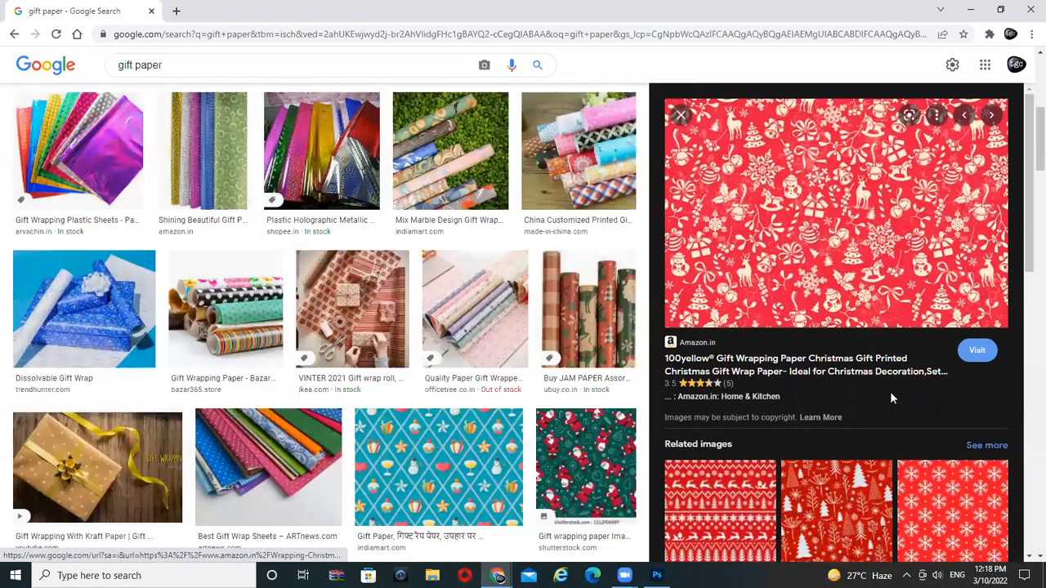
scroll(889, 388, "down", 5)
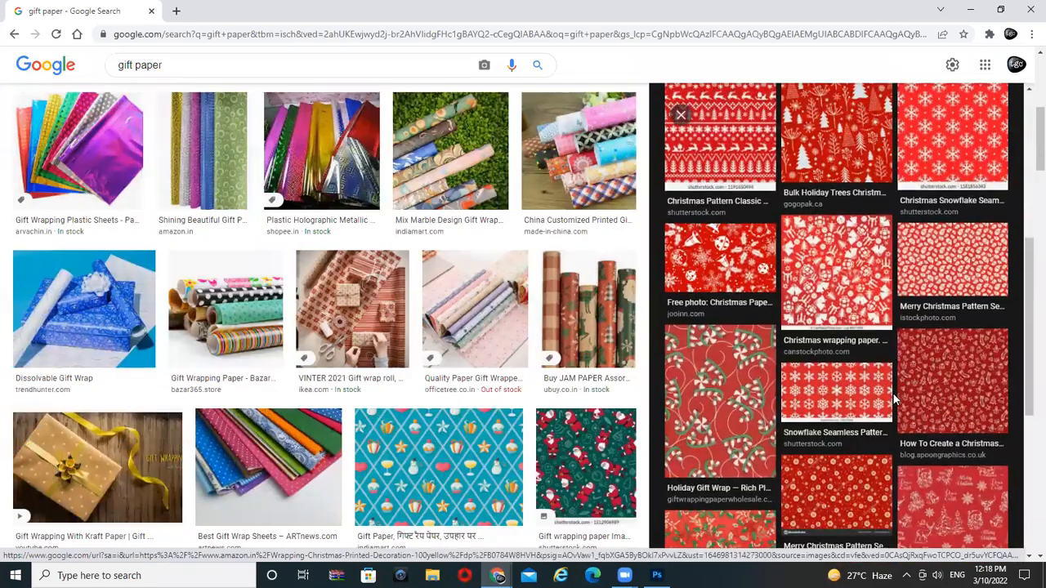
scroll(892, 392, "up", 10)
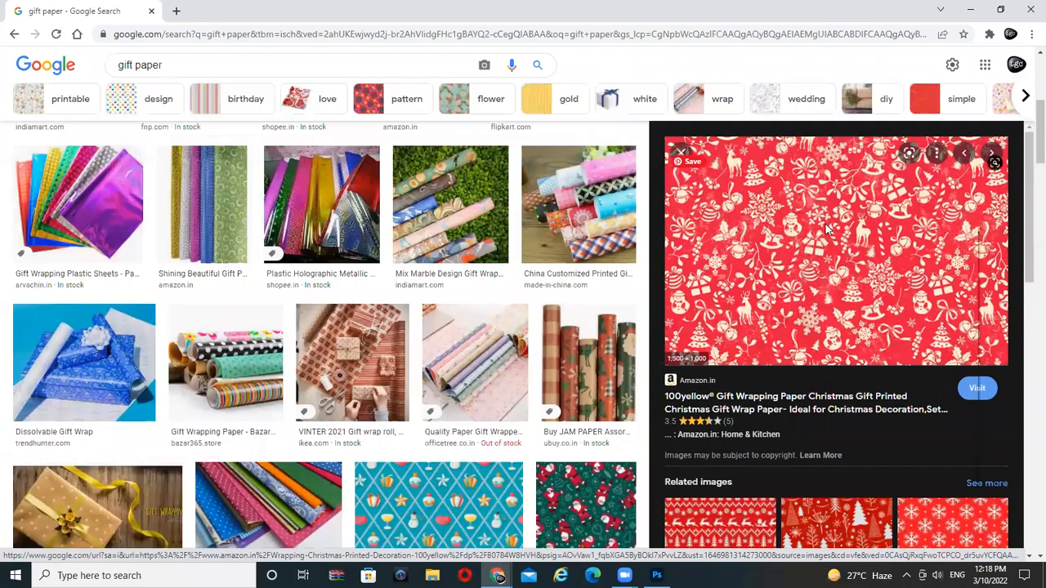
right_click(825, 230)
left_click(886, 380)
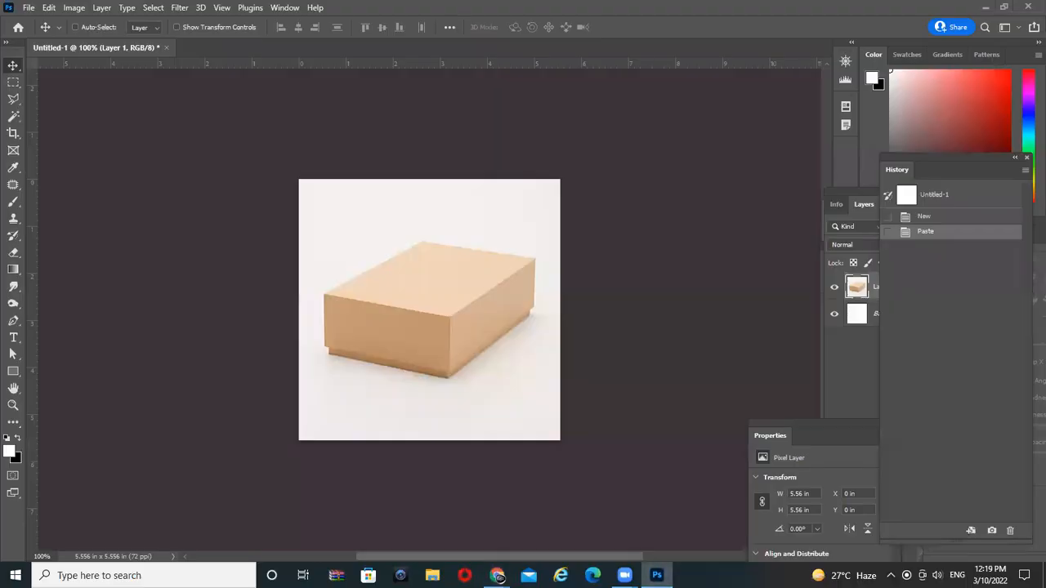
- In Photoshop, open the Vanishing Point filter on the box layer and create a perspective plane over the four corners of the box's top face
left_click(175, 7)
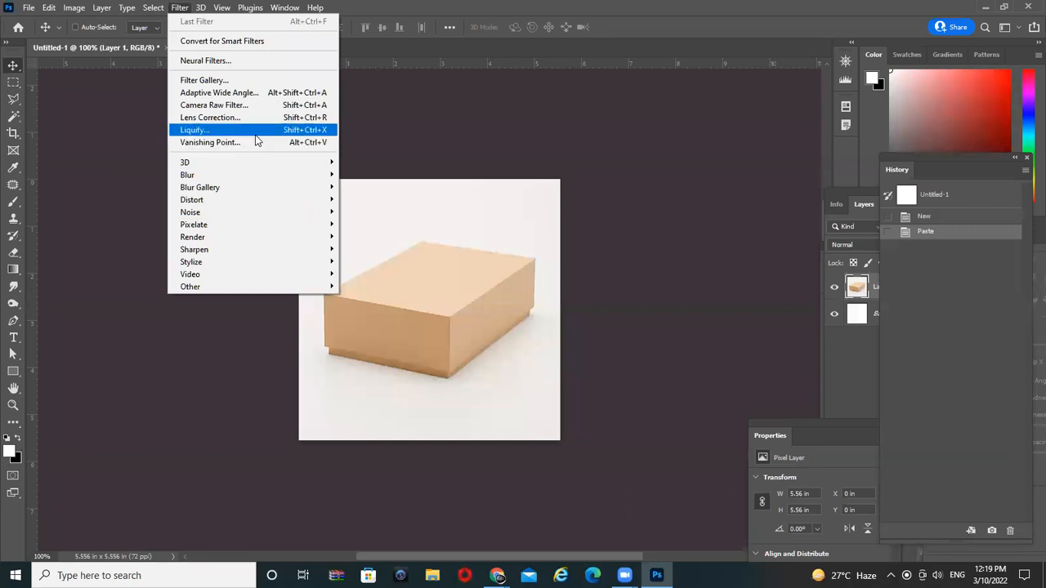
left_click(319, 142)
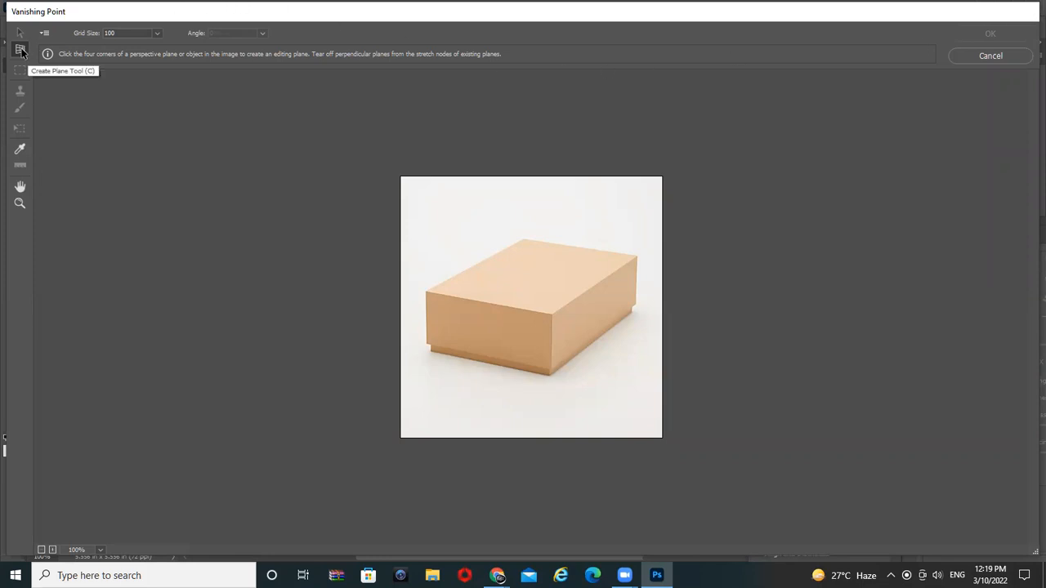
left_click(426, 291)
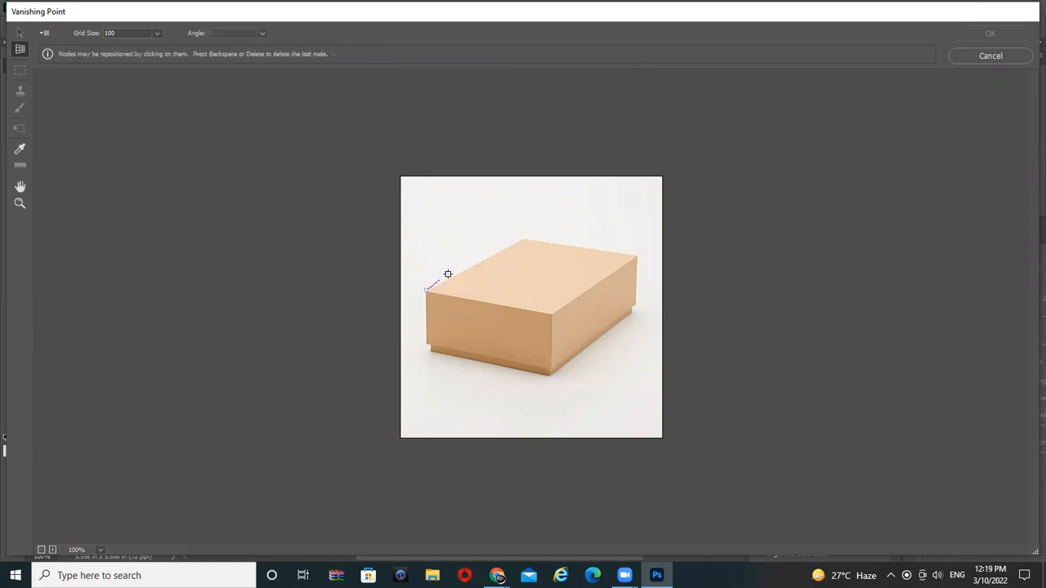
left_click(526, 237)
left_click(638, 257)
left_click(550, 311)
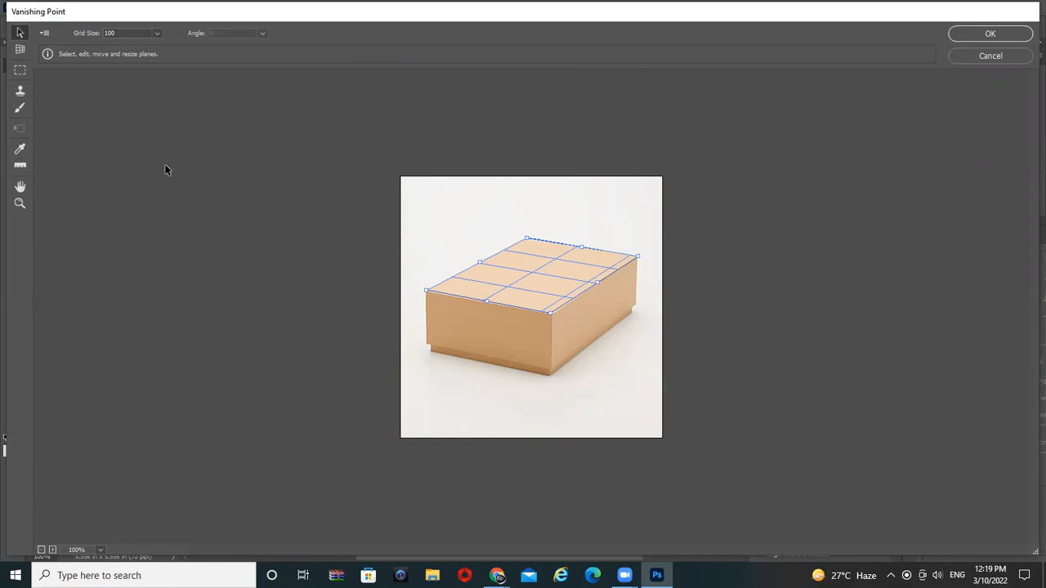
- Create a second perspective plane over the box lid's front face, sharing the near edge of the top plane
left_click(20, 49)
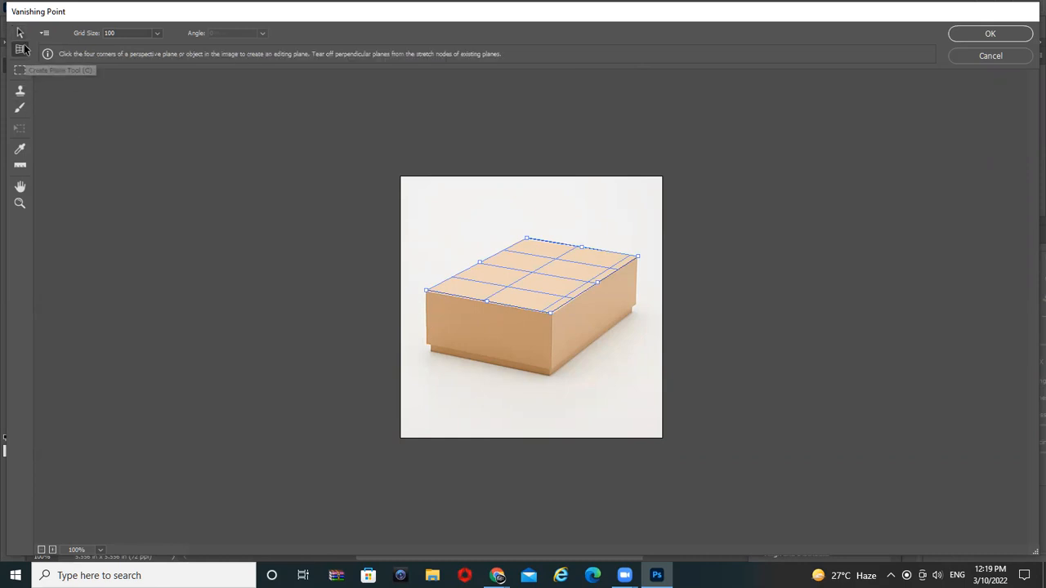
left_click(425, 344)
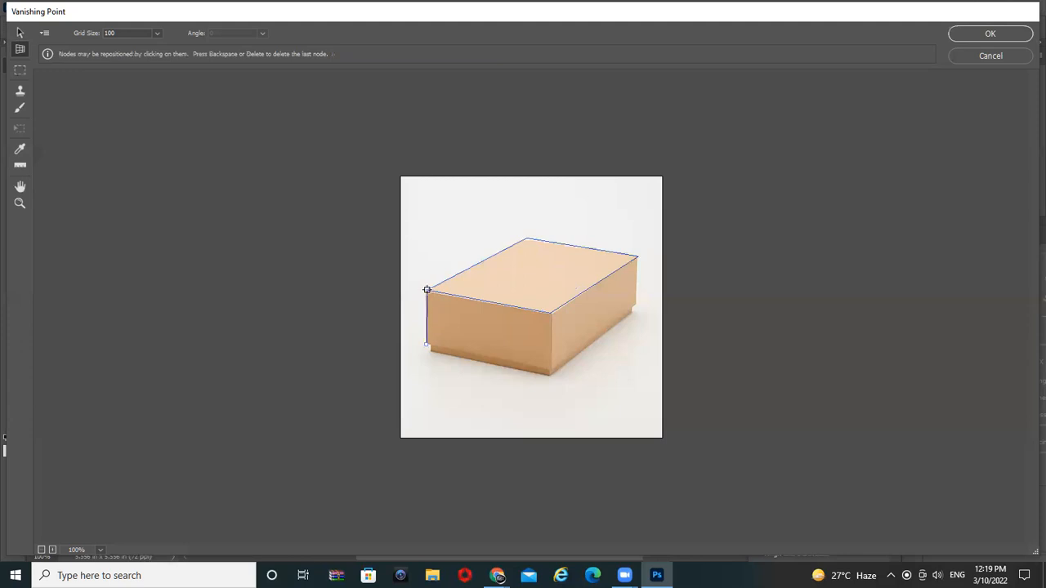
left_click(427, 290)
left_click(551, 314)
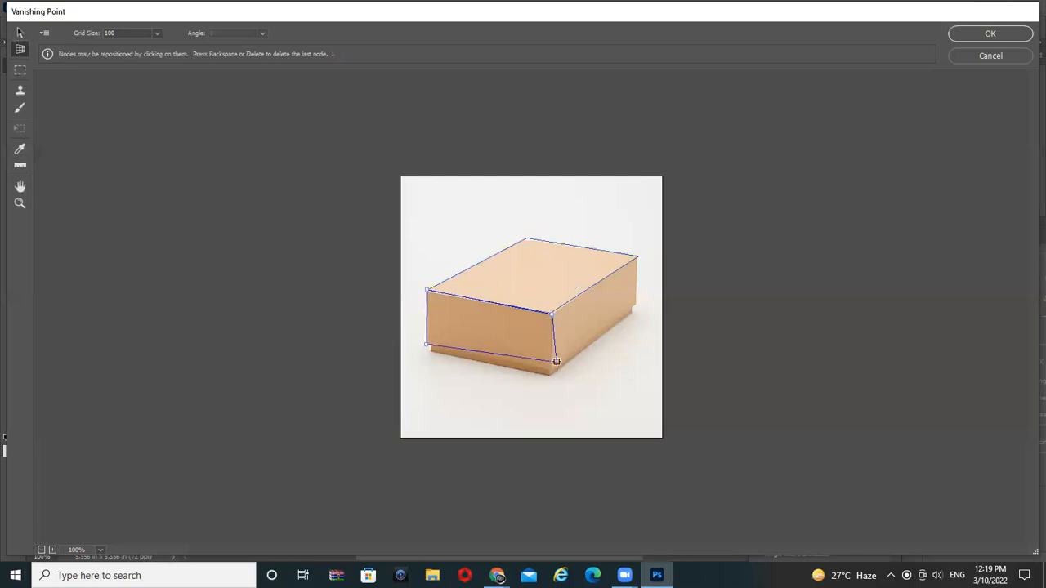
left_click(551, 371)
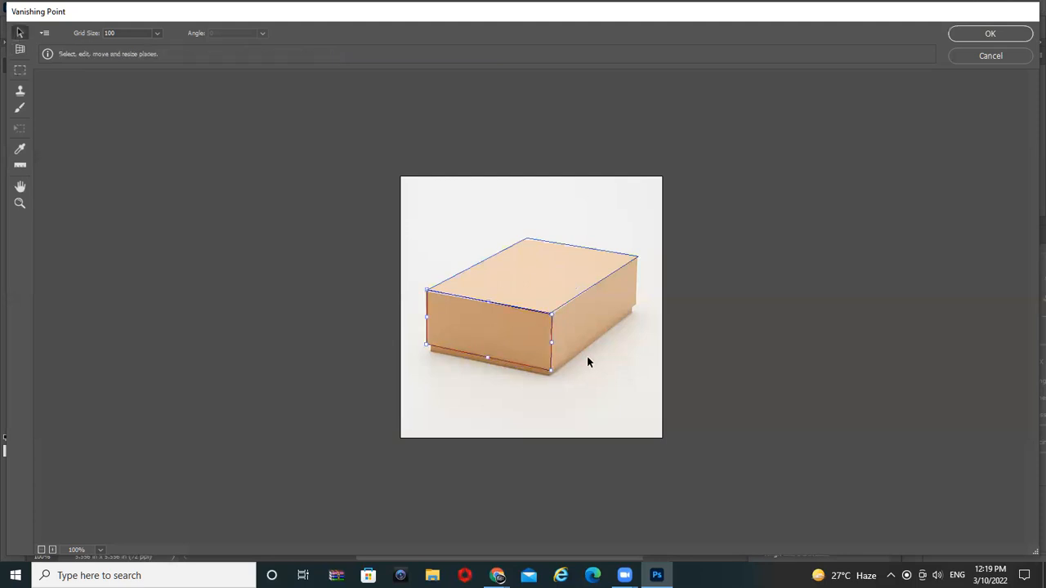
- Create a third perspective plane over the box lid's long right-hand side face, meeting the top and front planes
left_click(19, 49)
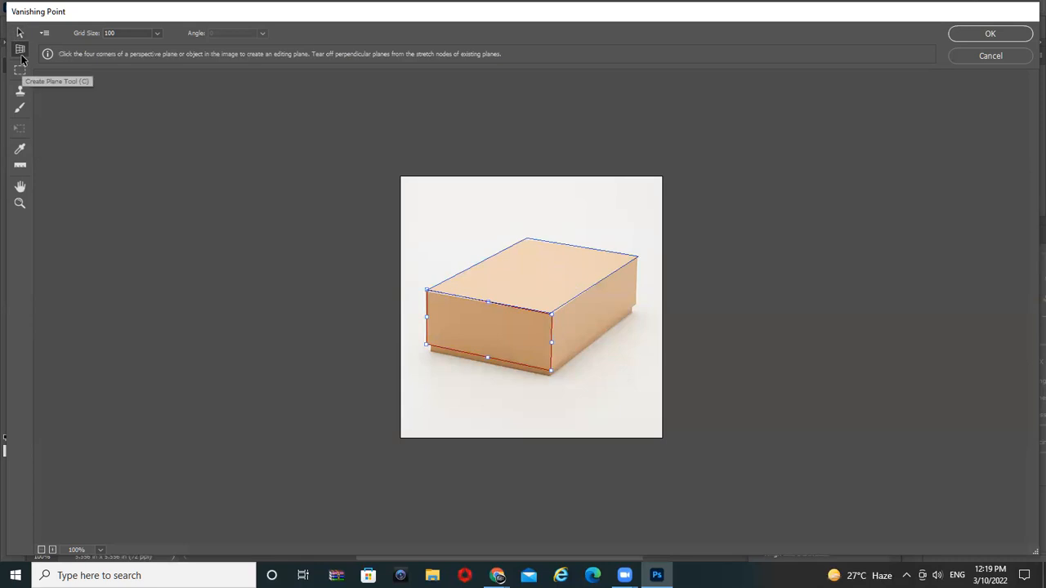
left_click(637, 256)
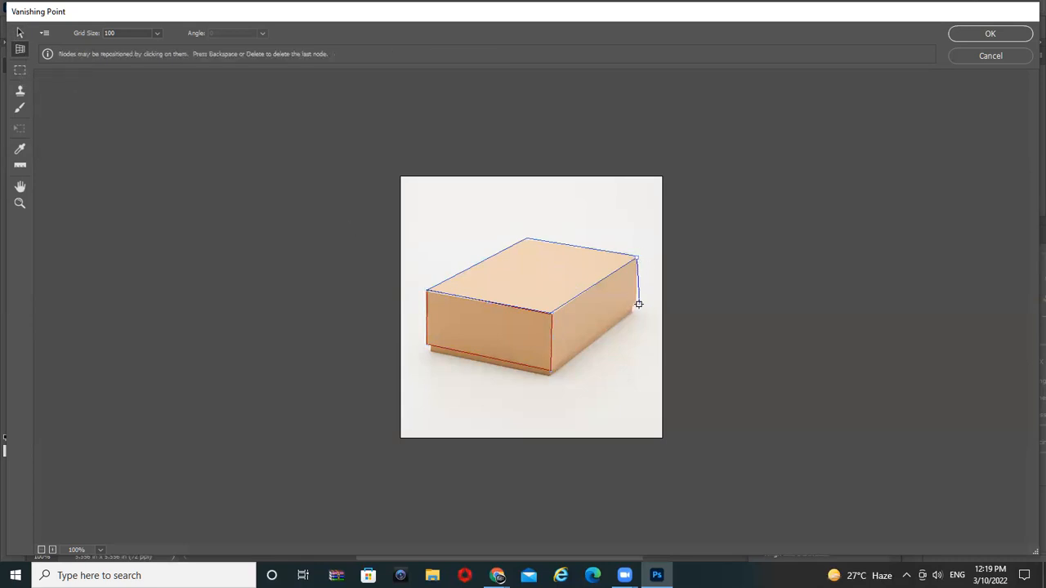
left_click(636, 304)
left_click(551, 371)
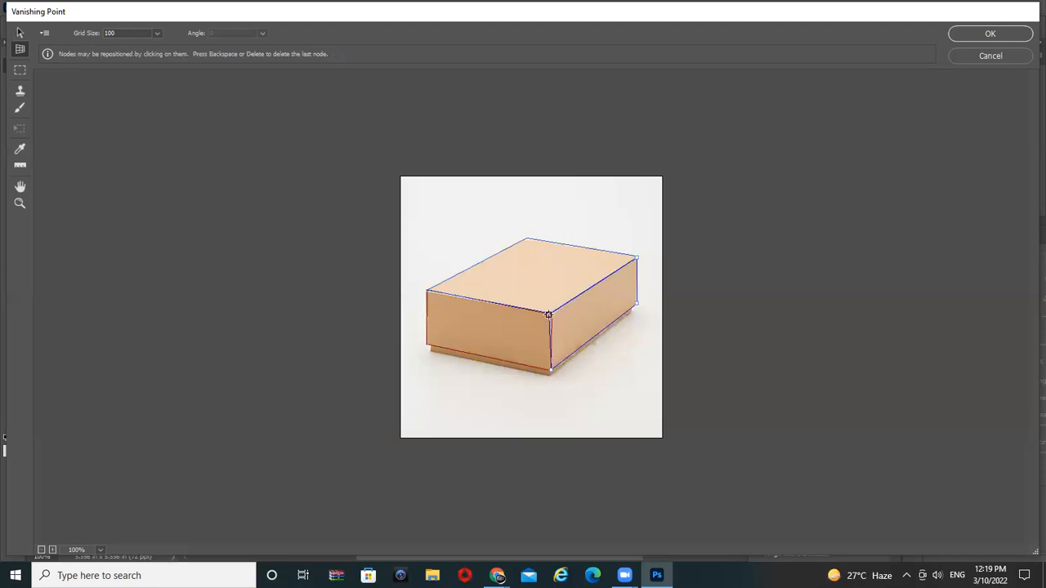
left_click(552, 313)
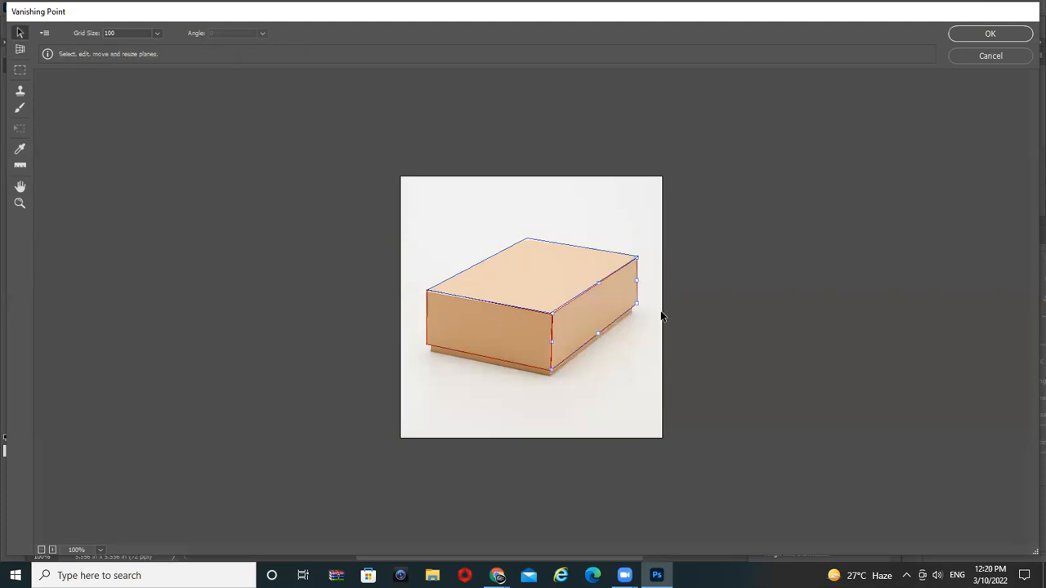
- Check the perspective planes by selecting the top, front and side planes in turn, and deselect them
left_click(503, 250)
left_click(512, 338)
left_click(573, 330)
left_click(465, 236)
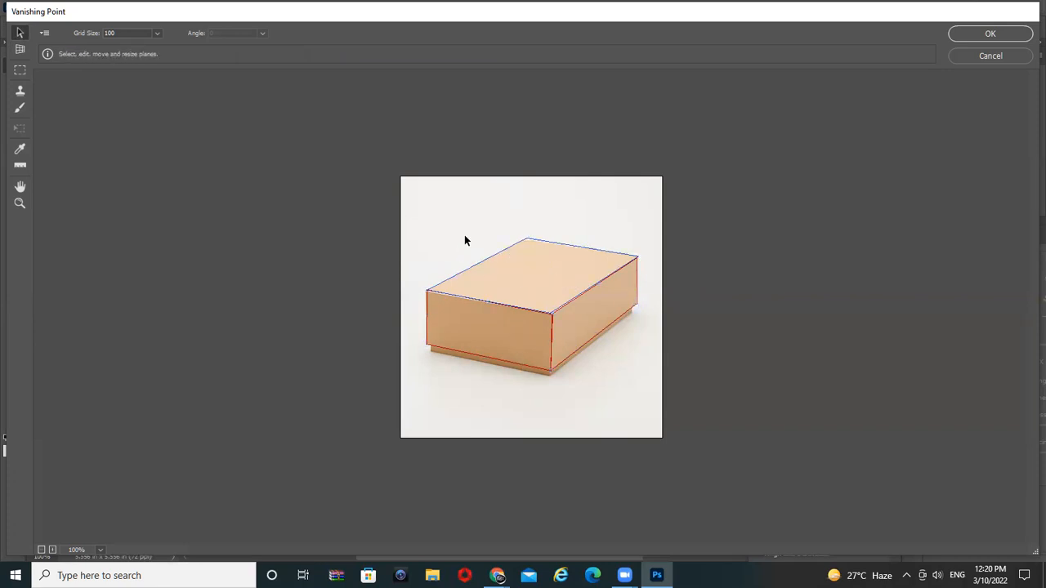
- Paste the copied gift paper pattern into Vanishing Point and move it across the box's front plane onto the right-hand side plane
left_click(540, 242)
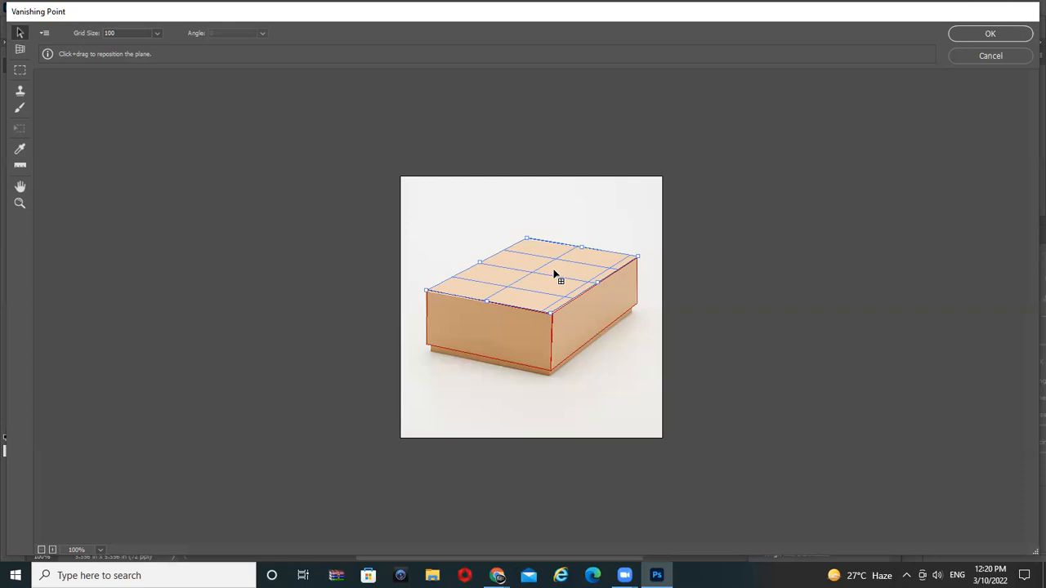
key("ctrl+v")
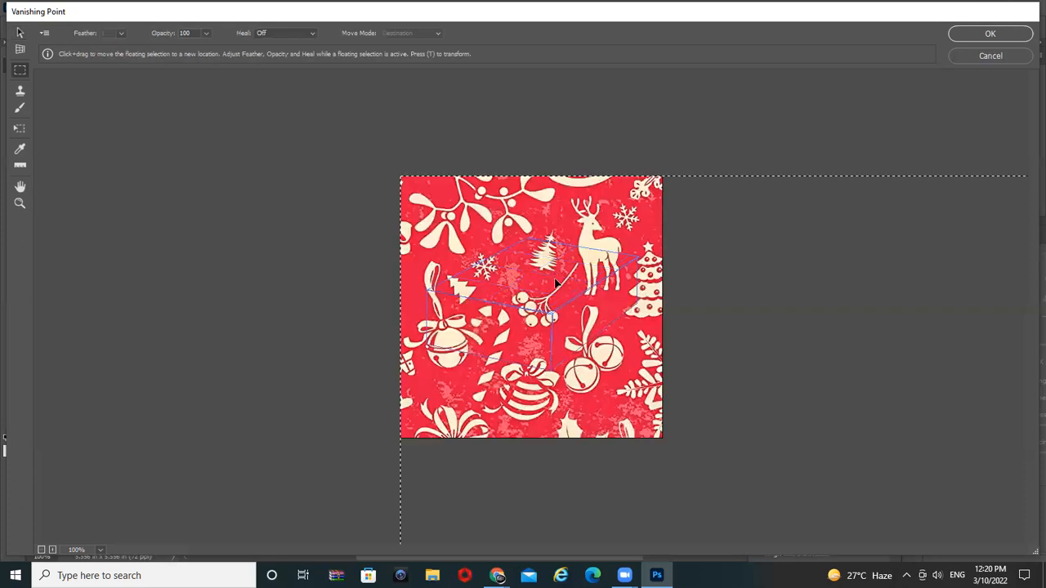
left_click_drag(551, 296, 523, 315)
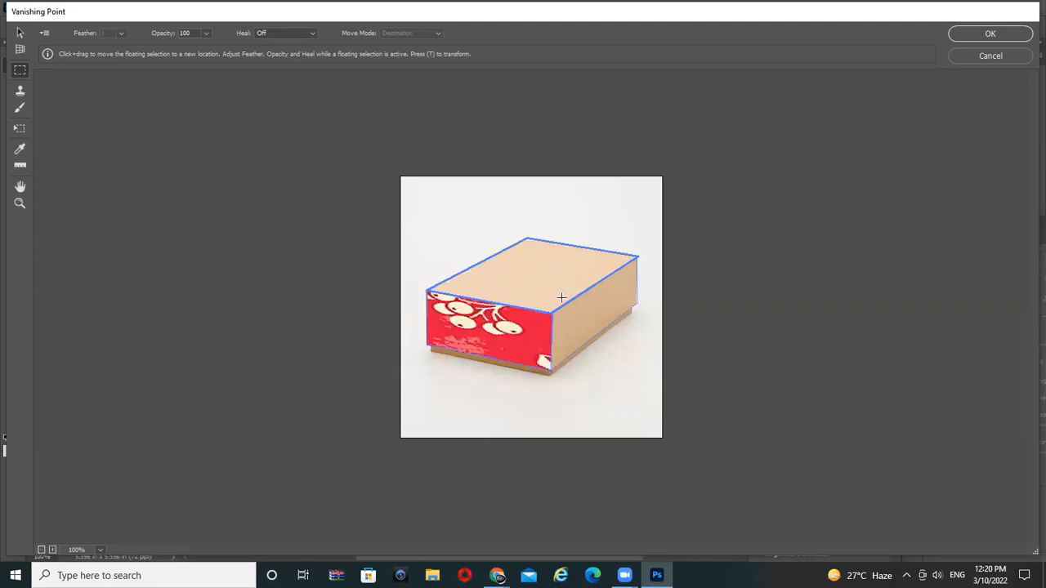
left_click_drag(503, 332, 599, 325)
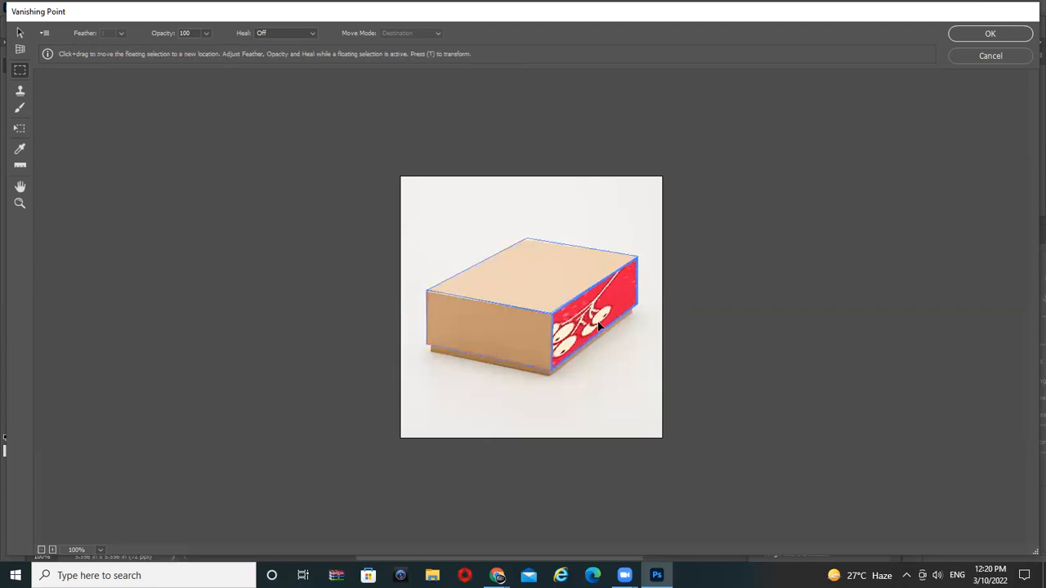
- Reposition the pasted gift paper pattern along the box's right-hand side plane using the Transform tool
key("ctrl+minus")
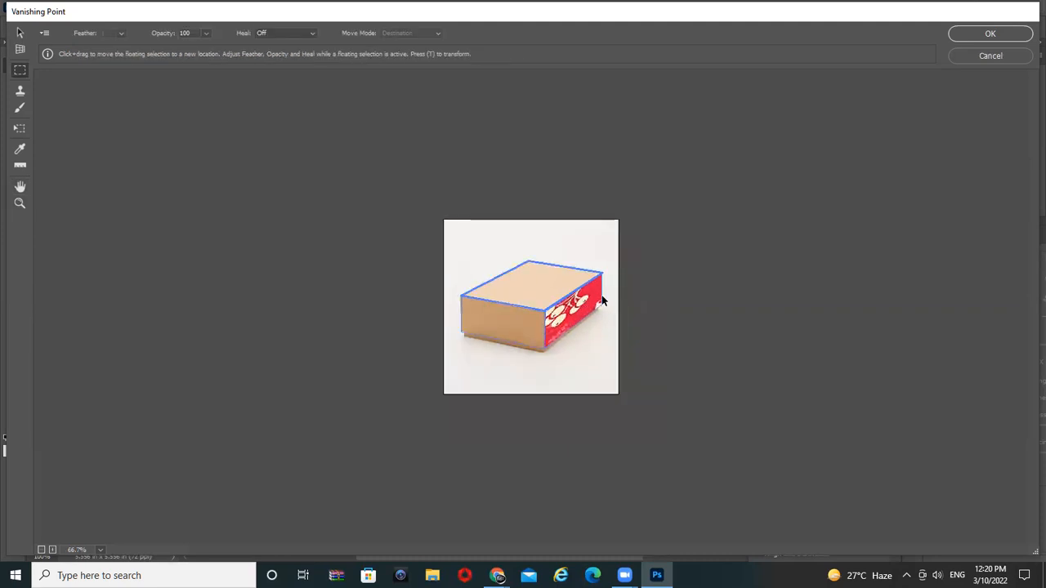
key("t")
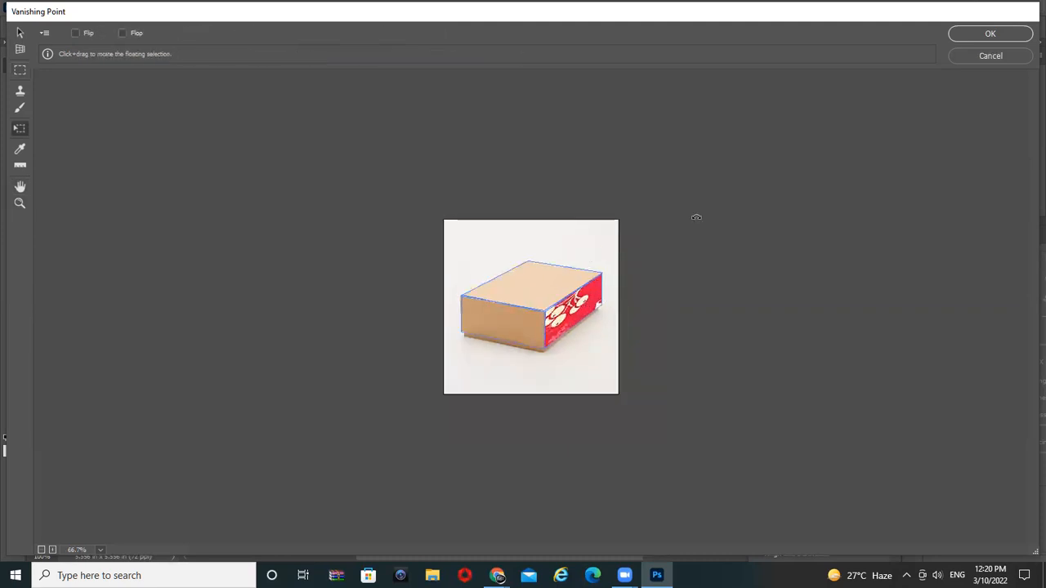
key("z")
left_click(681, 231, "alt")
left_click(681, 231, "alt")
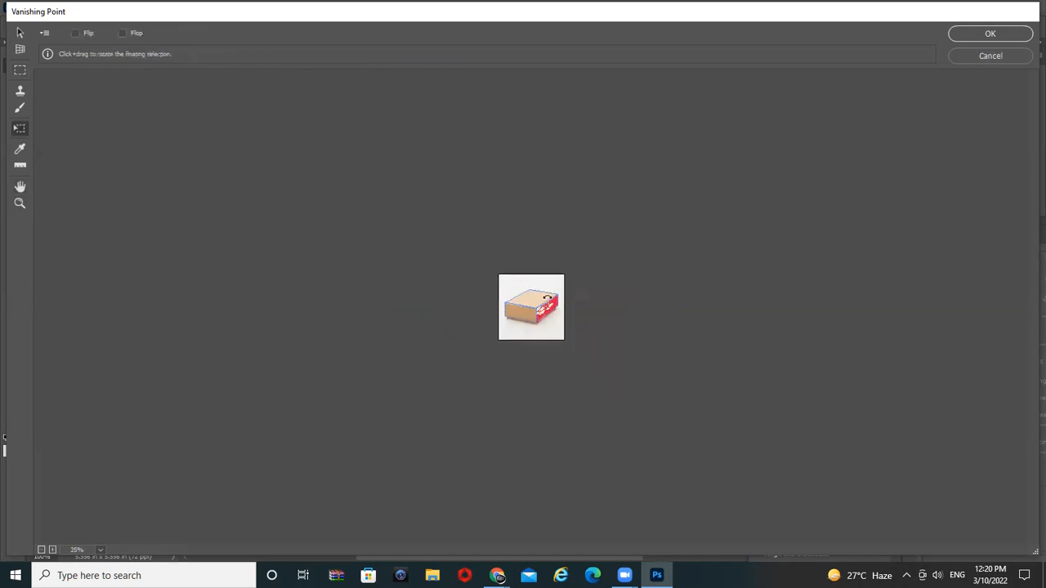
left_click_drag(537, 311, 553, 299)
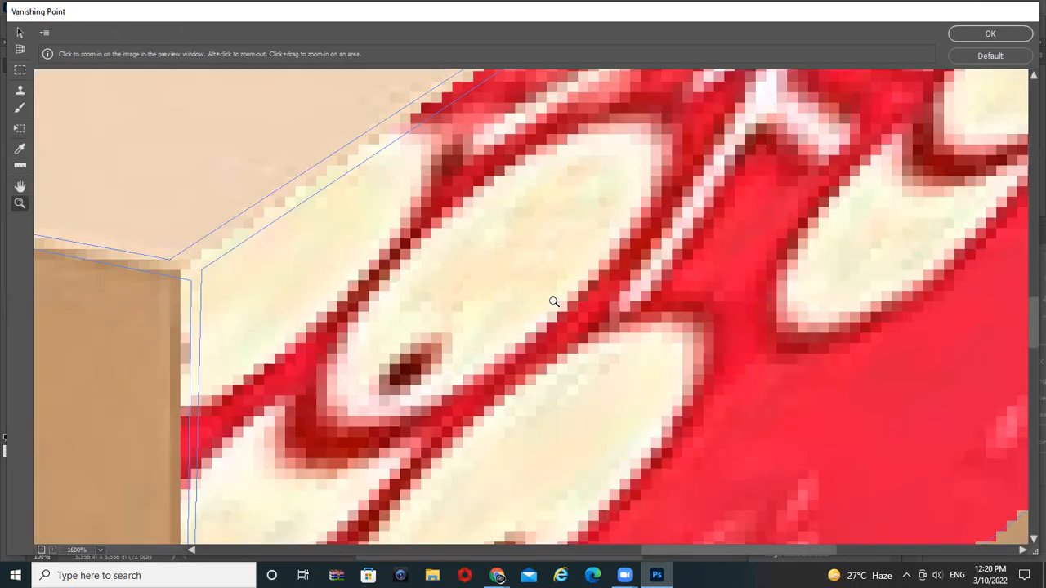
left_click(558, 266, "alt")
left_click(559, 268, "alt")
left_click(559, 267, "alt")
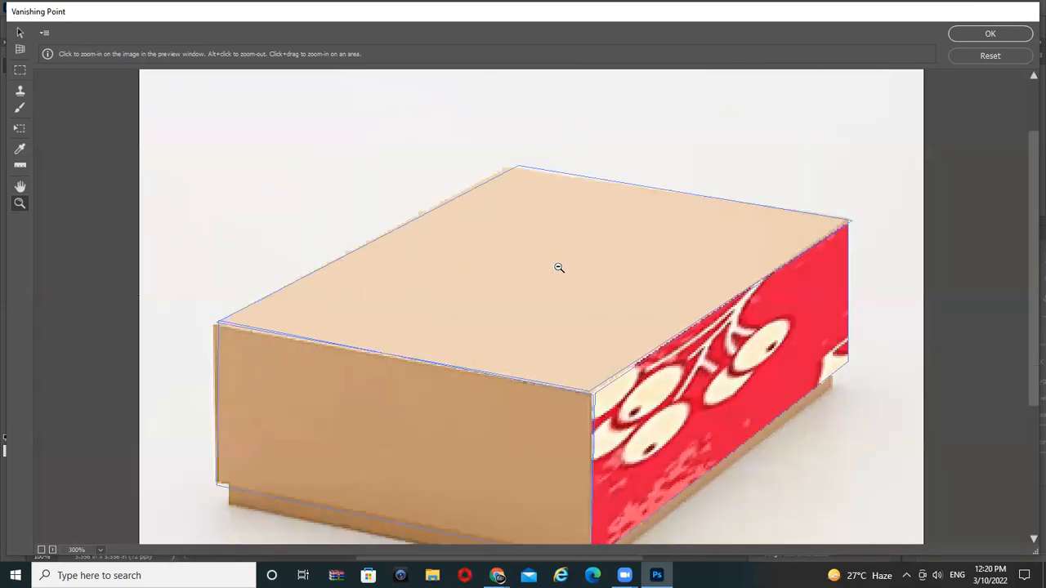
left_click(559, 267, "alt")
key("h")
left_click_drag(556, 280, 553, 261)
key("t")
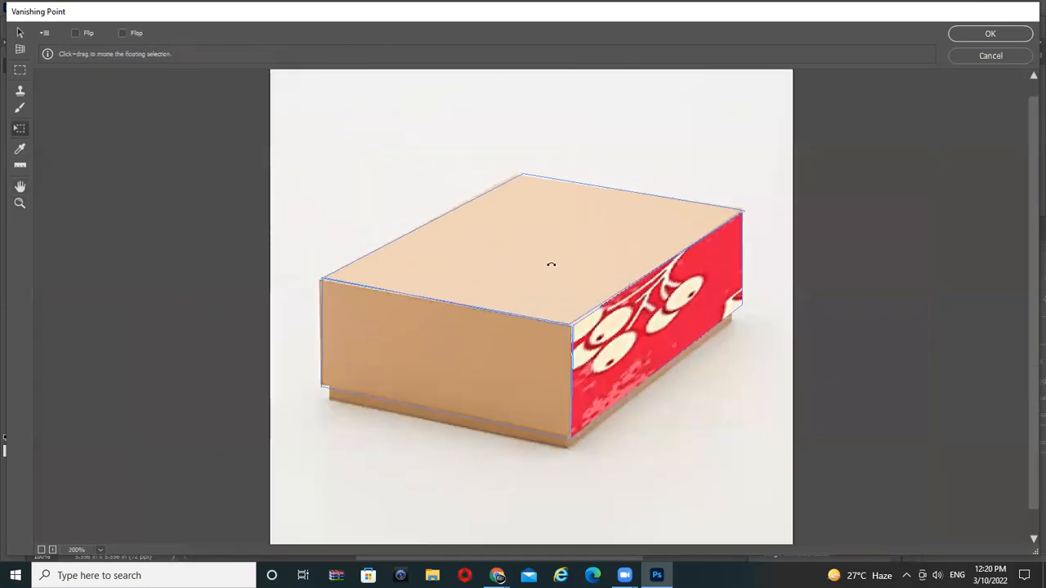
left_click_drag(646, 313, 684, 303)
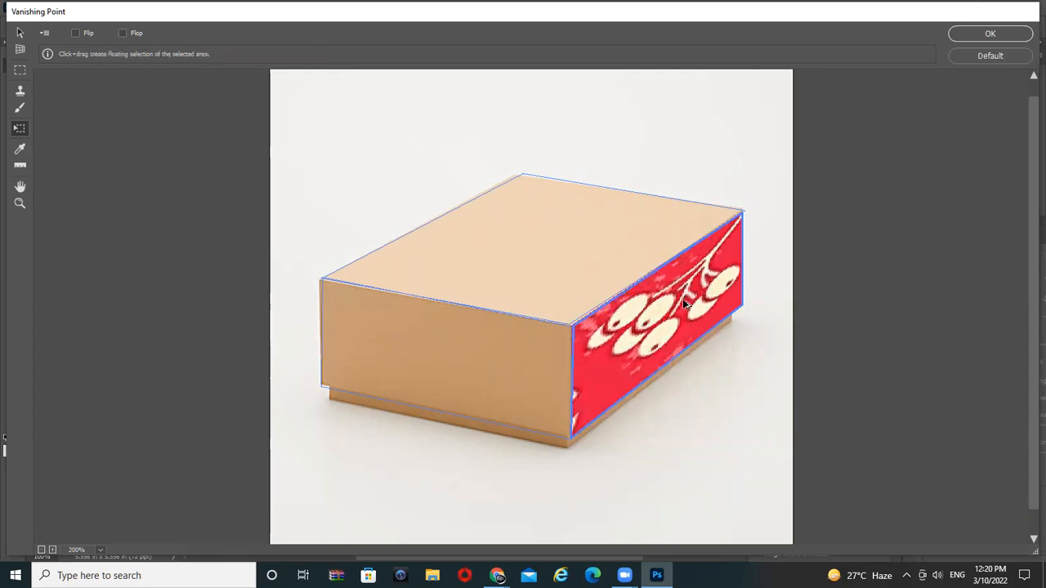
- Try moving the gift paper pattern off the side plane, undo the move and cancel the Vanishing Point filter
left_click_drag(670, 308, 712, 121)
key("ctrl+z")
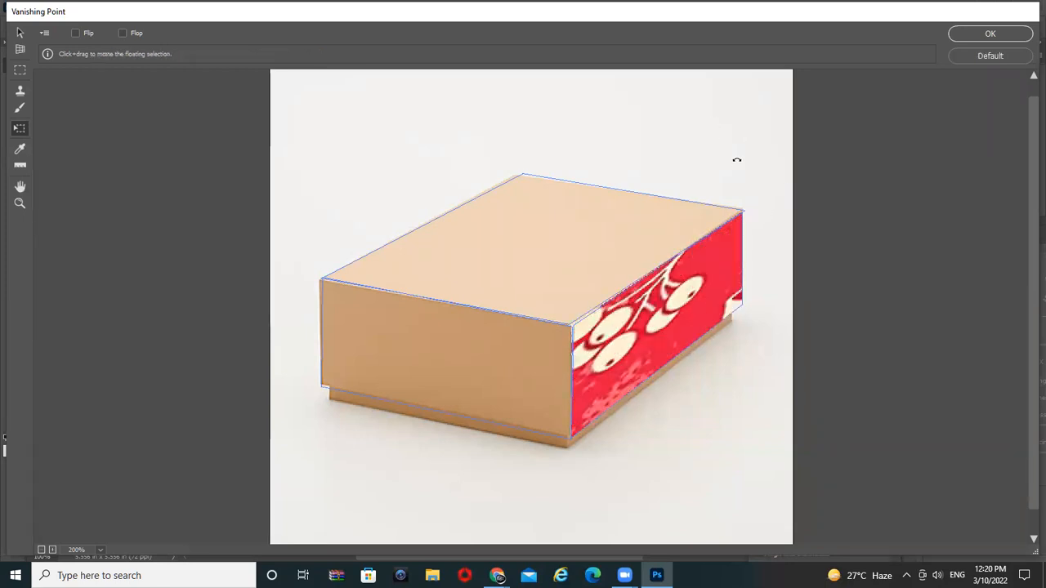
key("Escape")
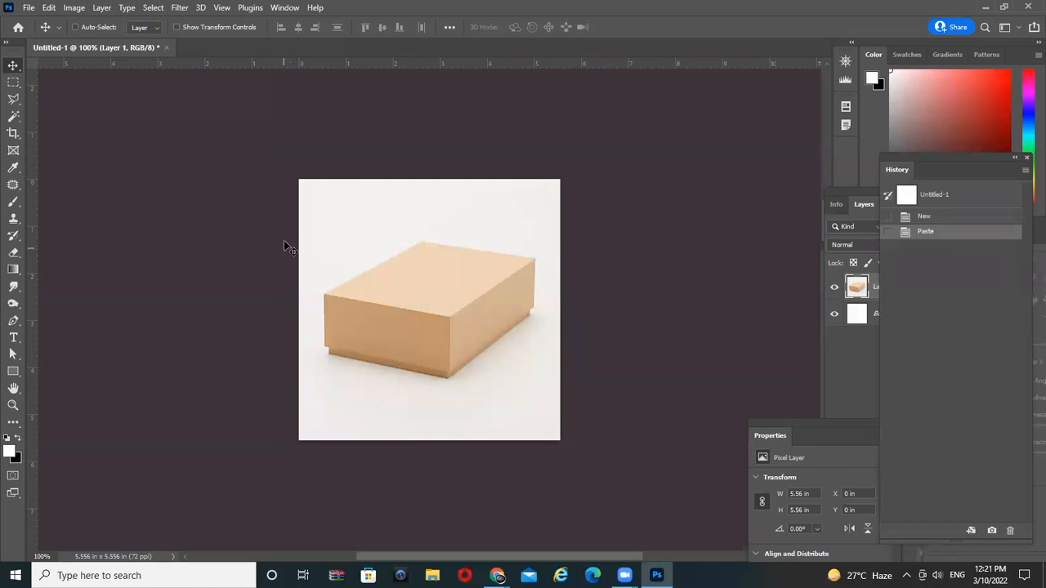
- Reopen the Vanishing Point filter and create a perspective plane over the four corners of the box lid's top face
left_click(179, 8)
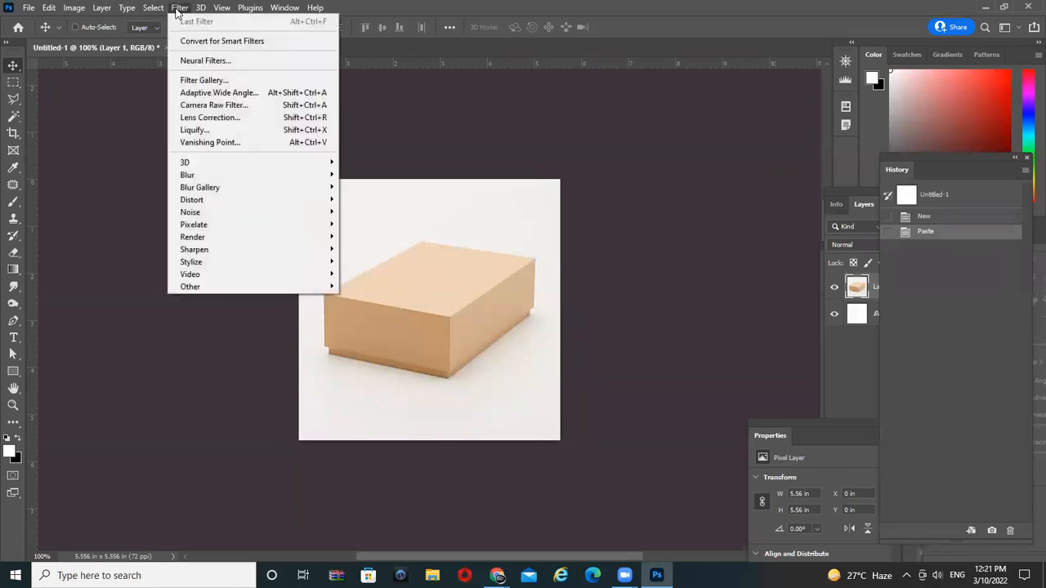
left_click(235, 140)
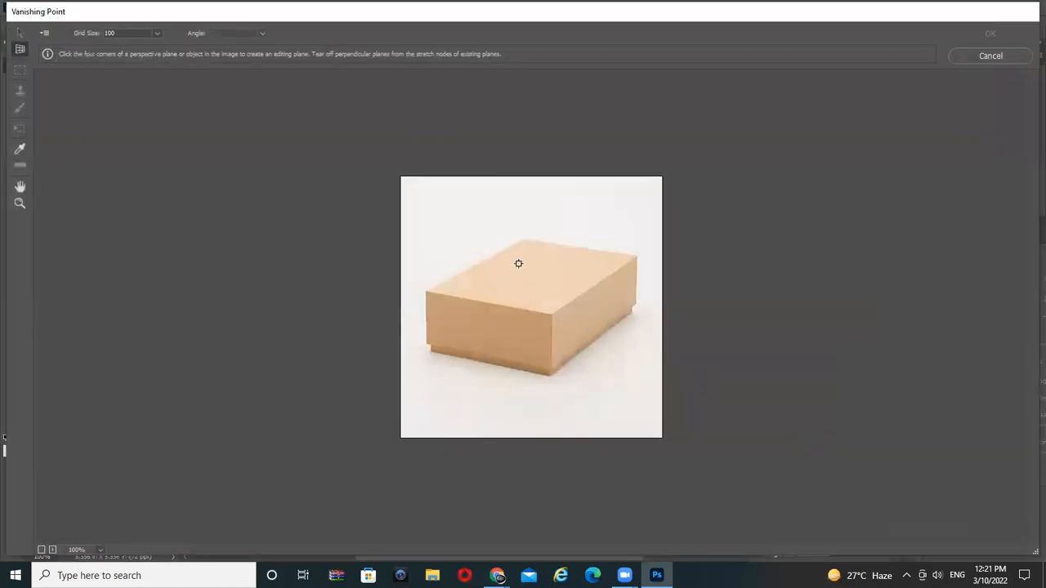
left_click(532, 243, "ctrl")
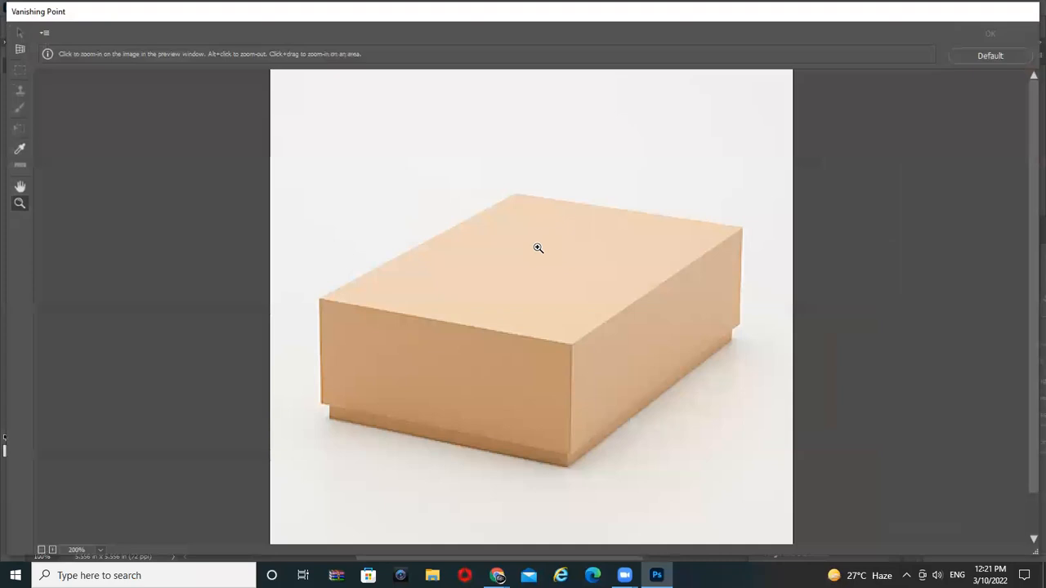
left_click(518, 193)
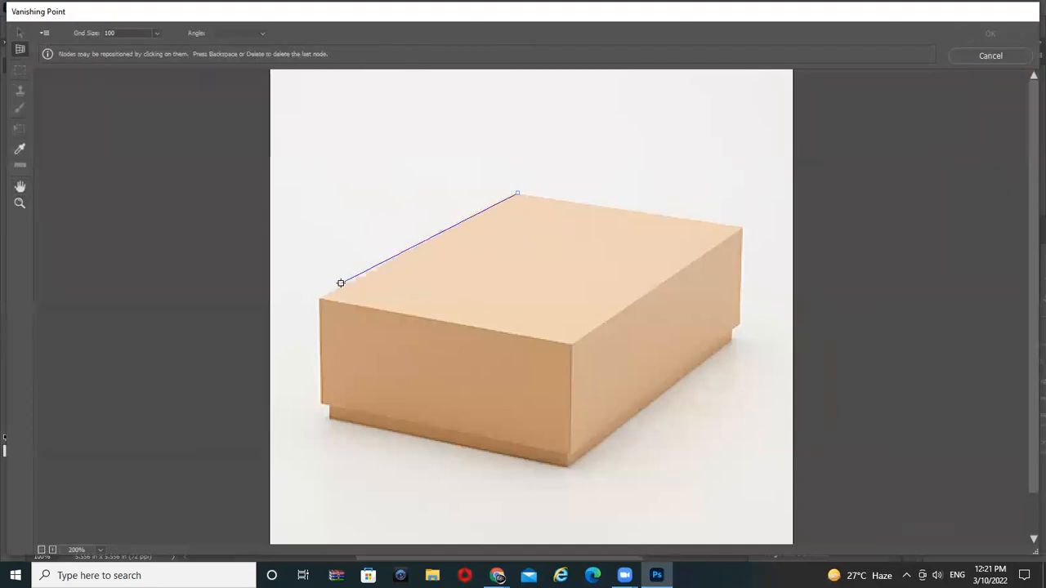
left_click(321, 300)
left_click(570, 344)
left_click(741, 230)
- Paste the gift paper pattern, scale it down with the Transform tool and place it on the box's top plane
key("ctrl+v")
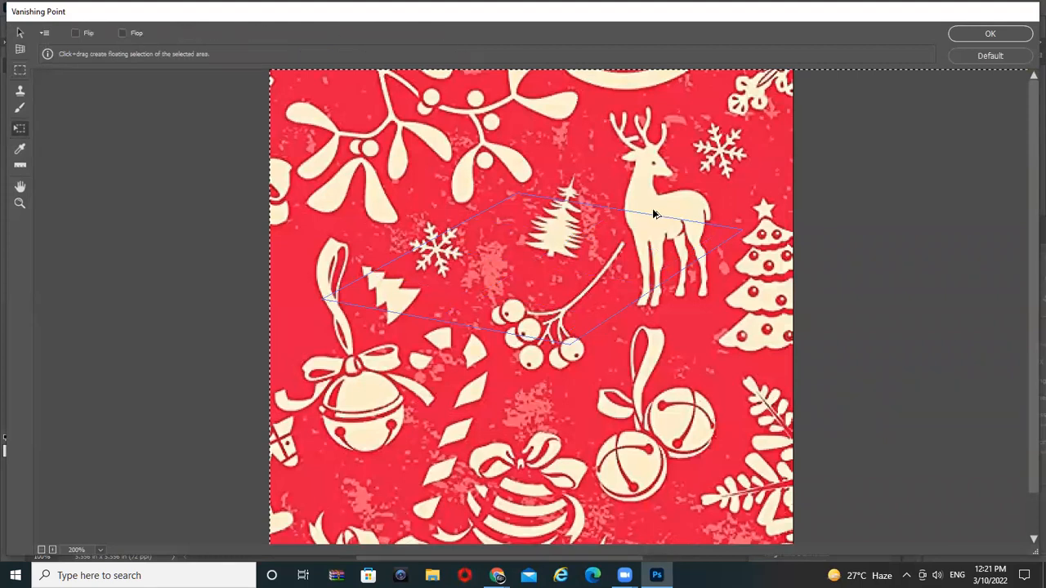
key("t")
key("ctrl+minus")
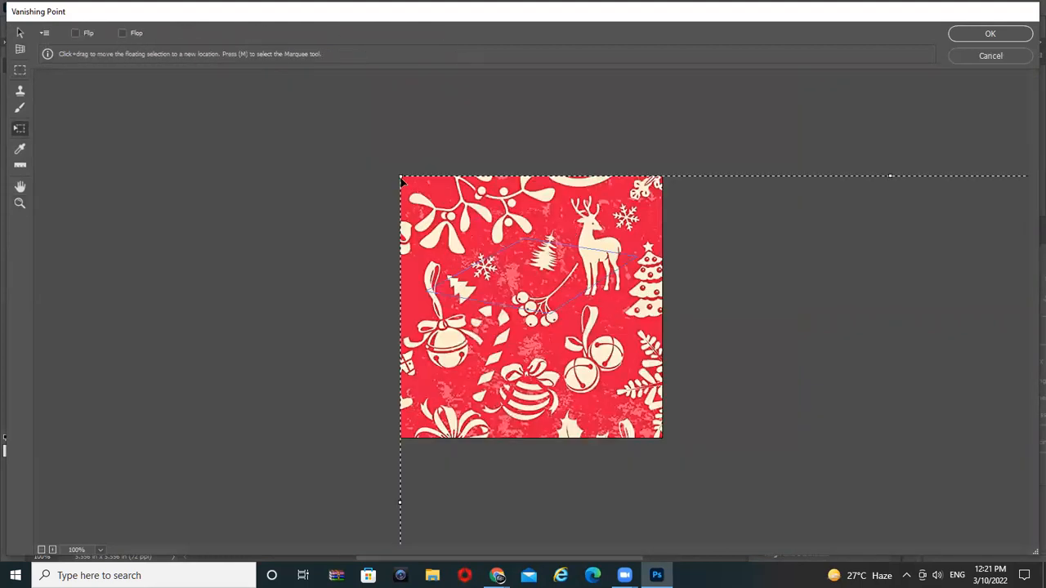
left_click_drag(402, 179, 666, 335)
left_click_drag(807, 390, 742, 238)
- Create a second perspective plane over the box lid's front face, meeting the top plane's front edge
left_click(19, 49)
left_click(426, 293)
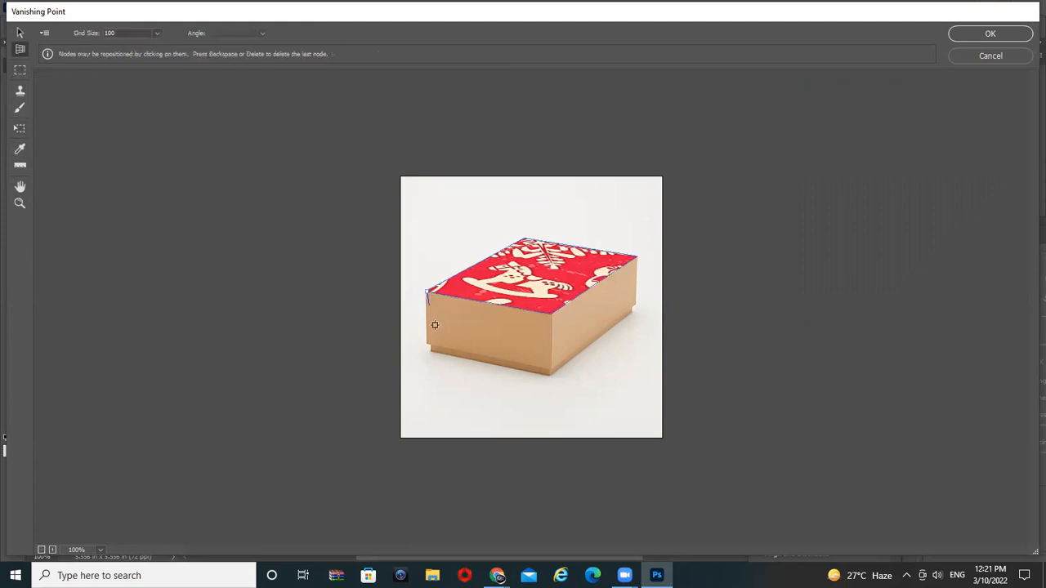
left_click(426, 344)
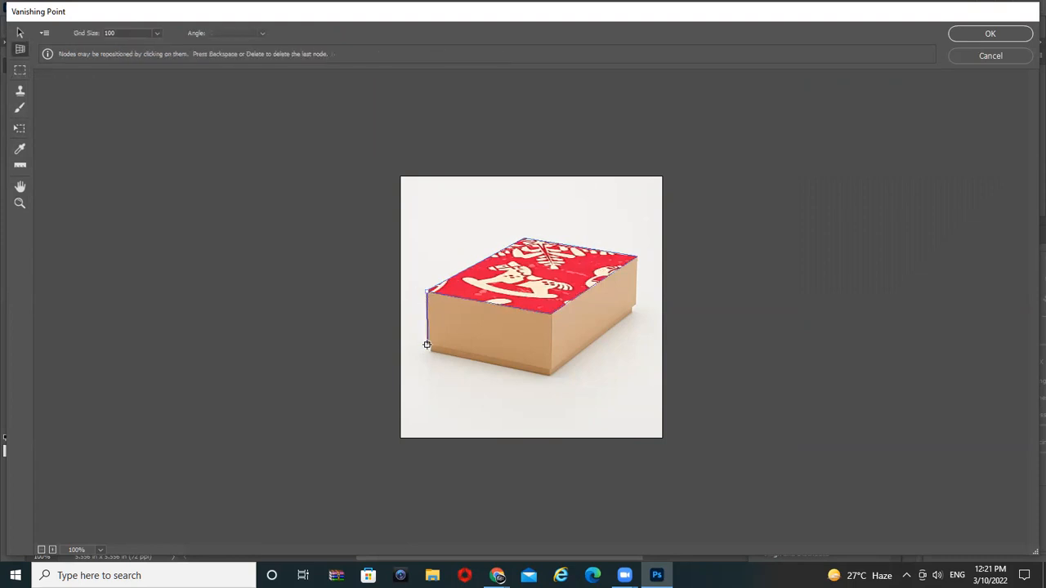
left_click(550, 369)
left_click(550, 313)
- Paste the gift paper pattern again, scale it down and fit it onto the box's front plane
key("ctrl+v")
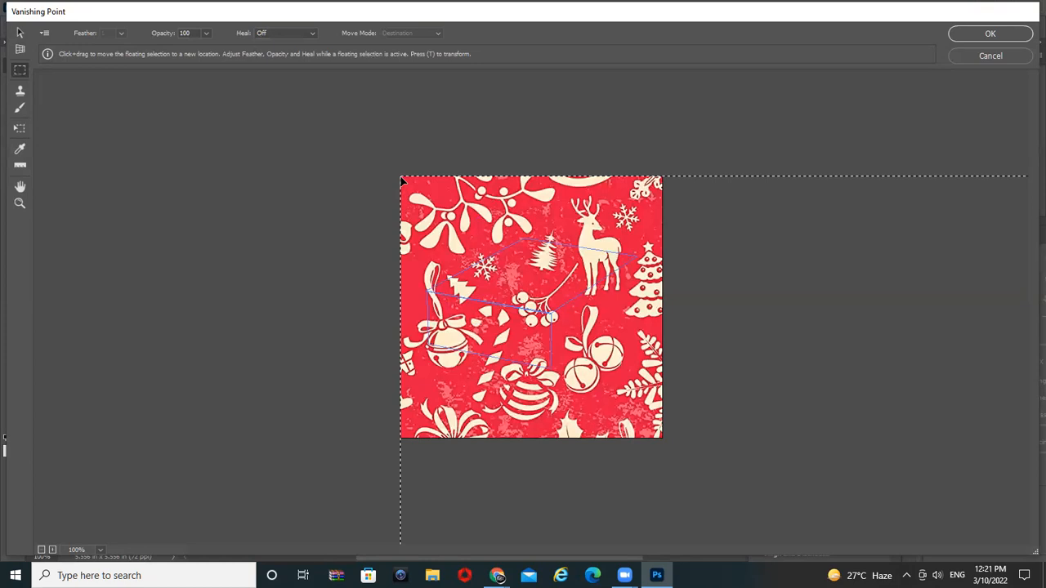
key("t")
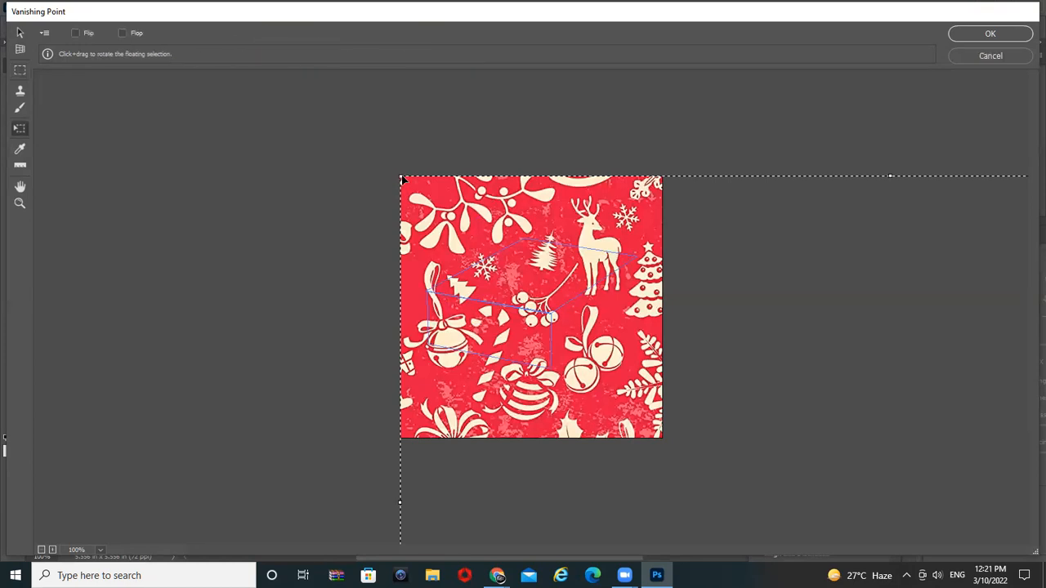
left_click_drag(406, 183, 638, 324)
left_click_drag(643, 368, 446, 345)
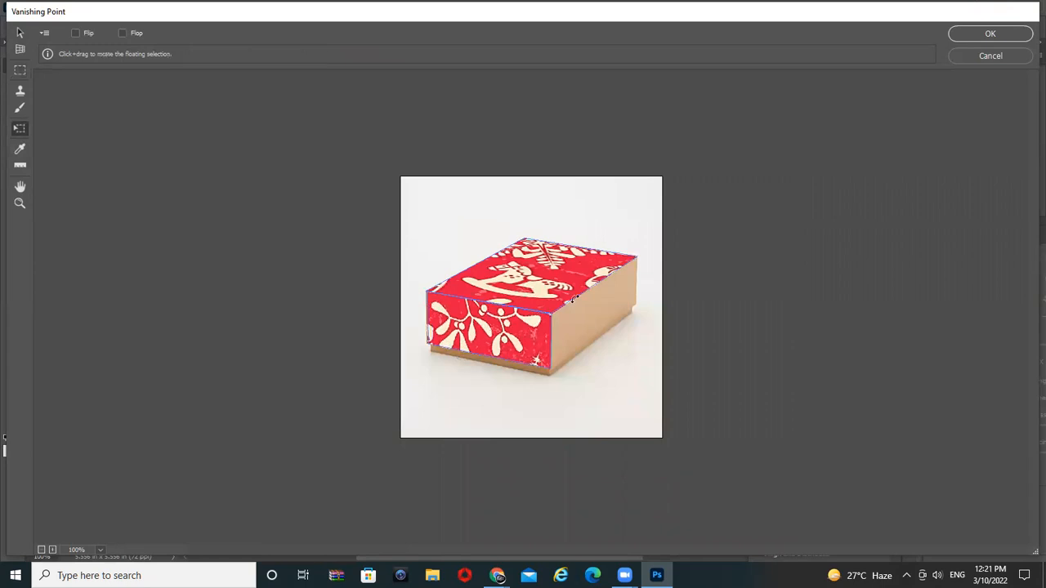
- Create a third perspective plane over the box lid's right-hand side face, meeting the top and front planes
left_click(20, 49)
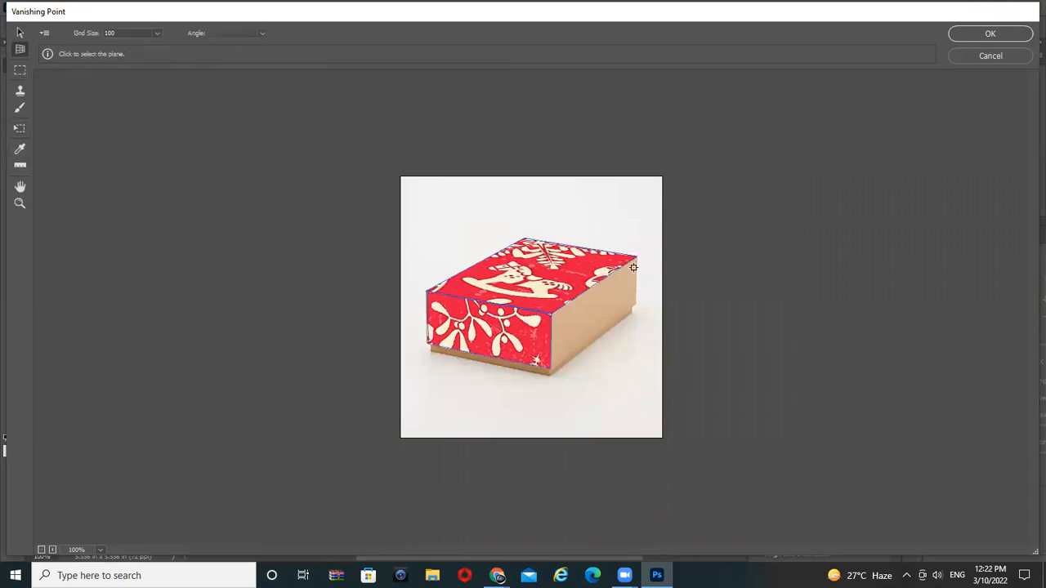
left_click(636, 301)
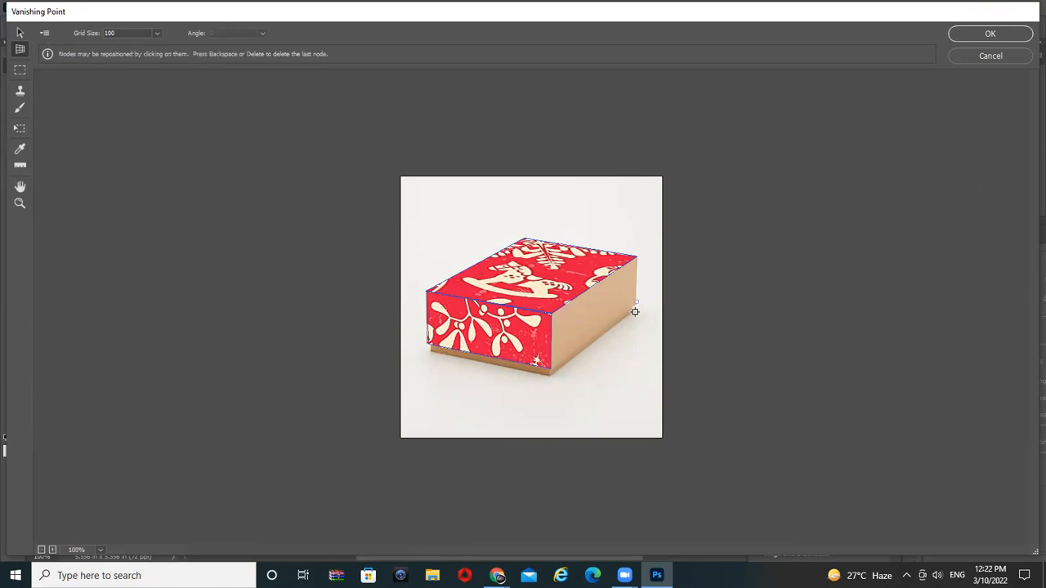
left_click(548, 370)
left_click(548, 312)
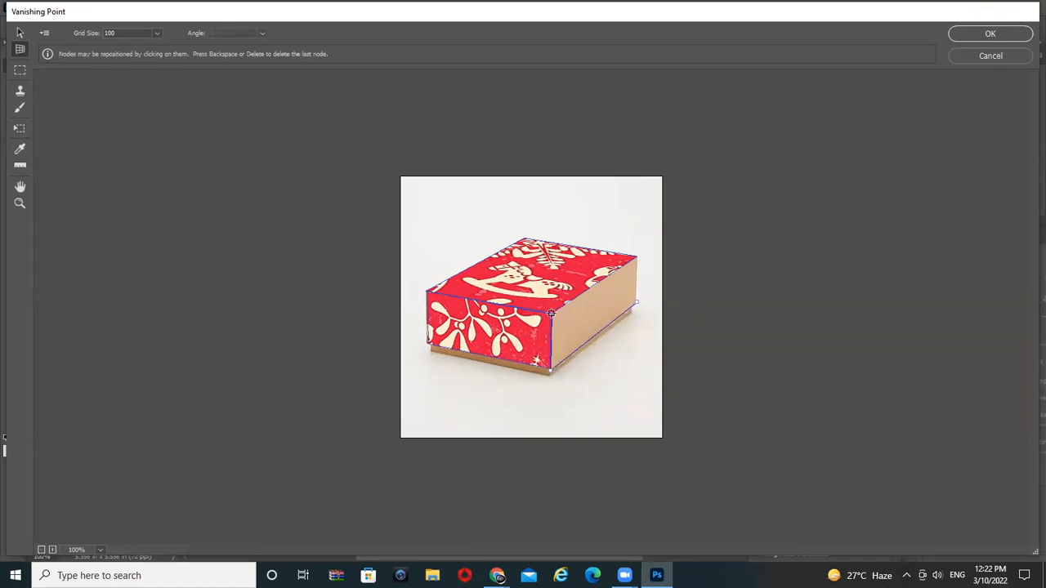
left_click(635, 254)
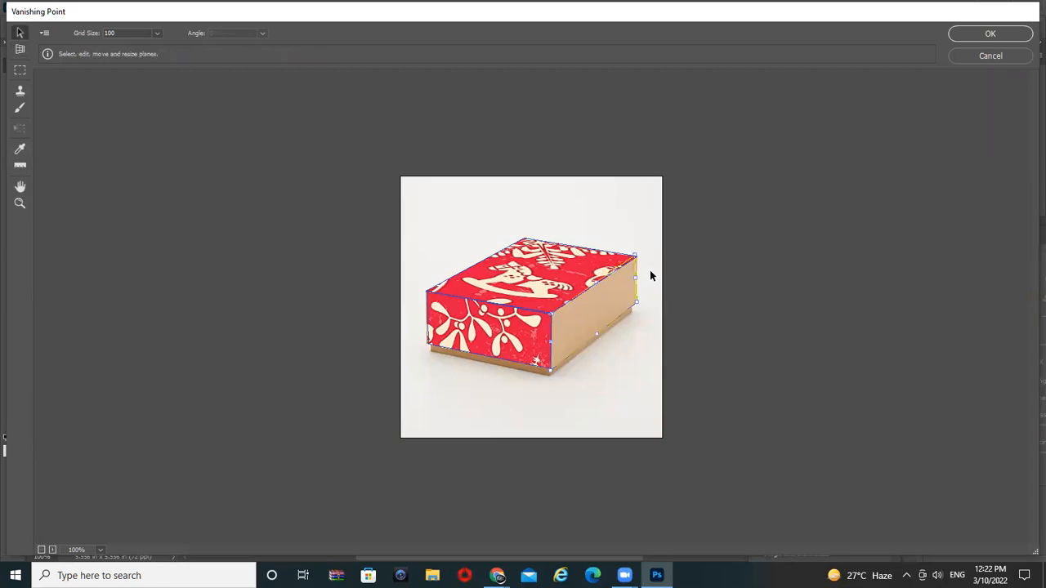
- Paste the gift paper pattern once more, transform it and place it on the box's right-hand side plane
key("ctrl+v")
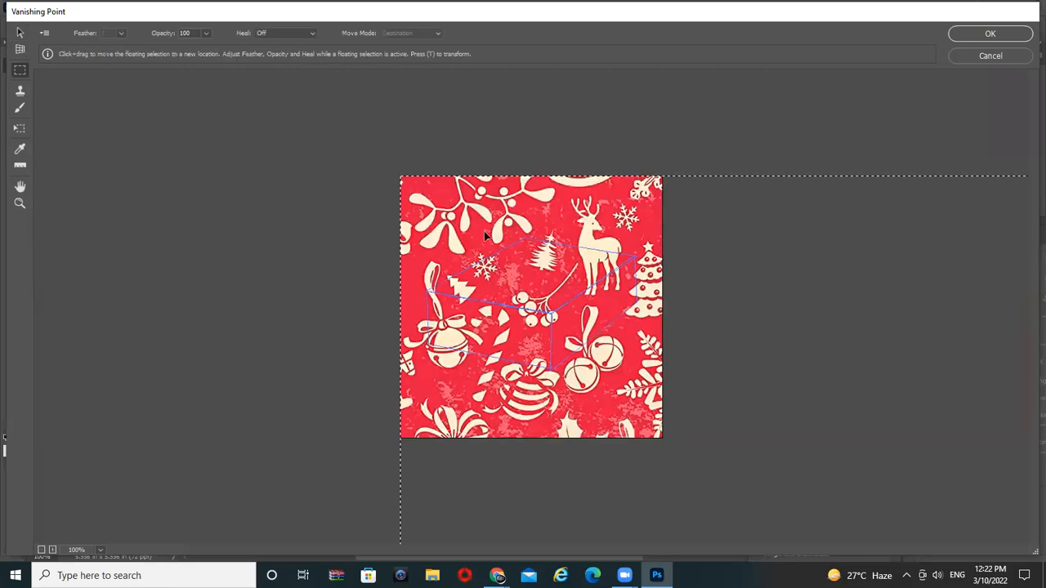
key("t")
left_click_drag(400, 177, 570, 327)
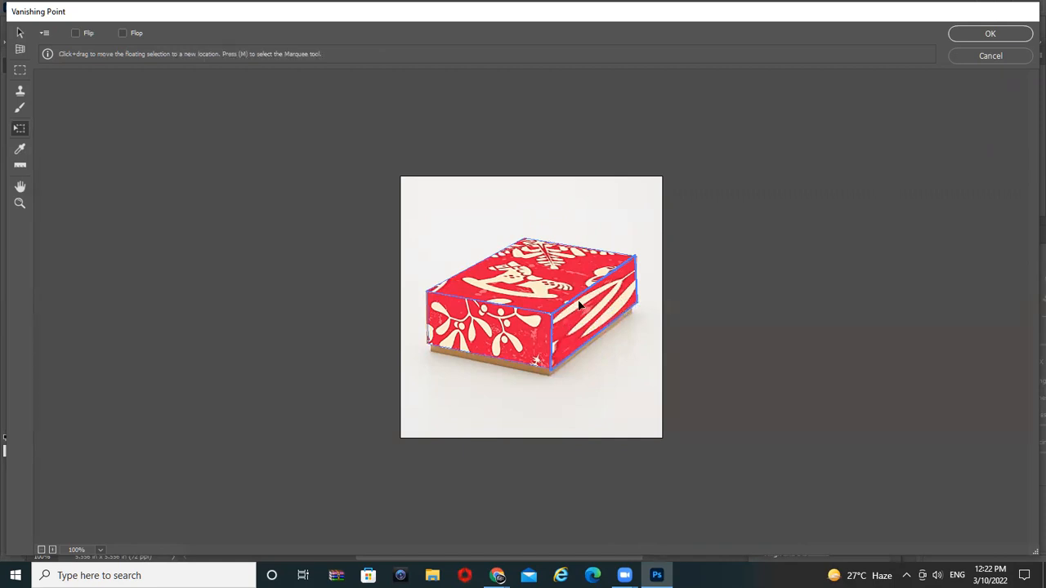
- Cancel the Vanishing Point edits and close the Untitled-1 document without saving
left_click(996, 56)
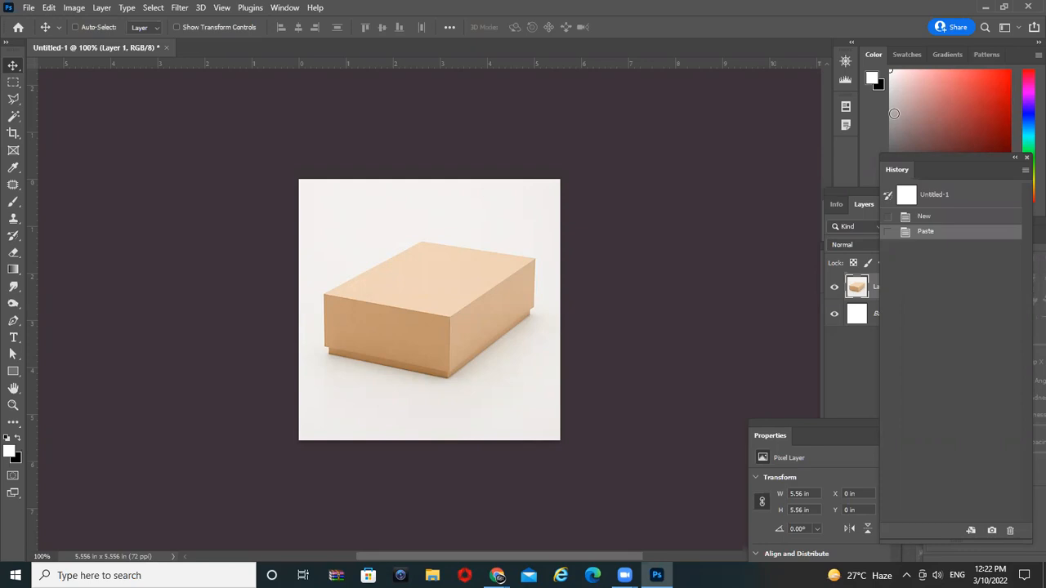
left_click(165, 48)
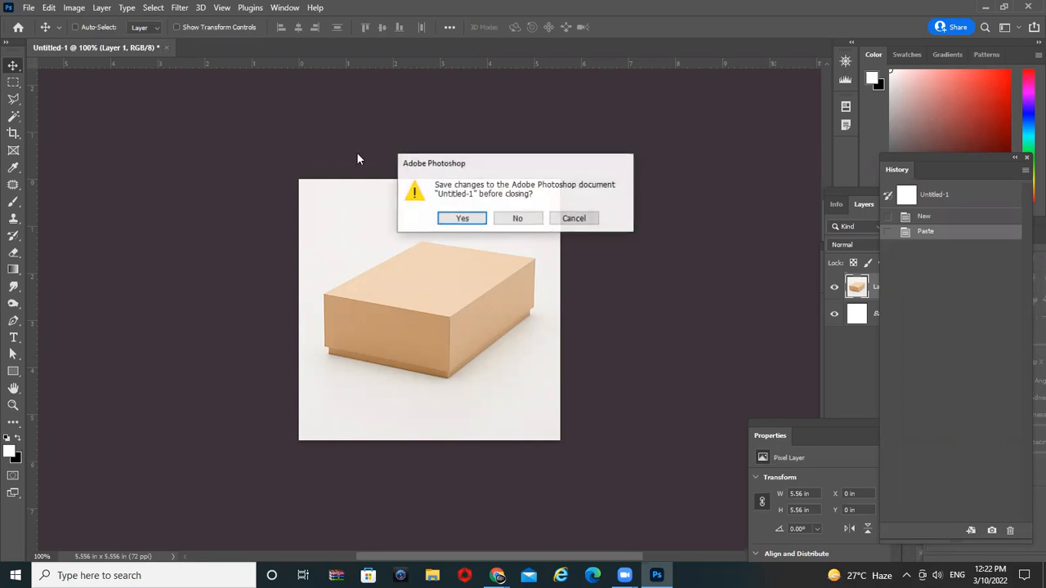
left_click(512, 217)
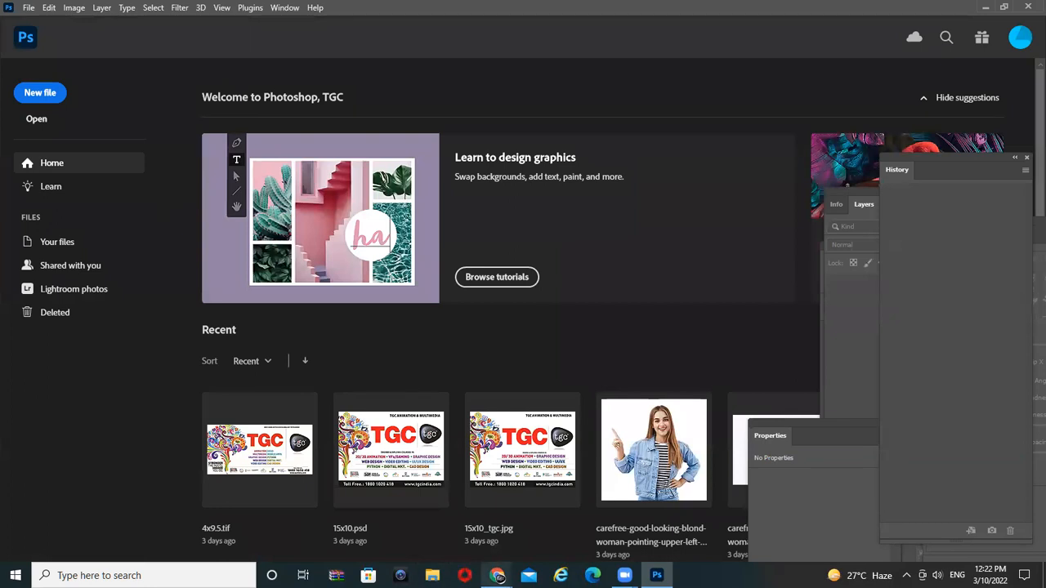
- Switch to the Google Images window in Chrome and search for "truck"
mouse_move(497, 576)
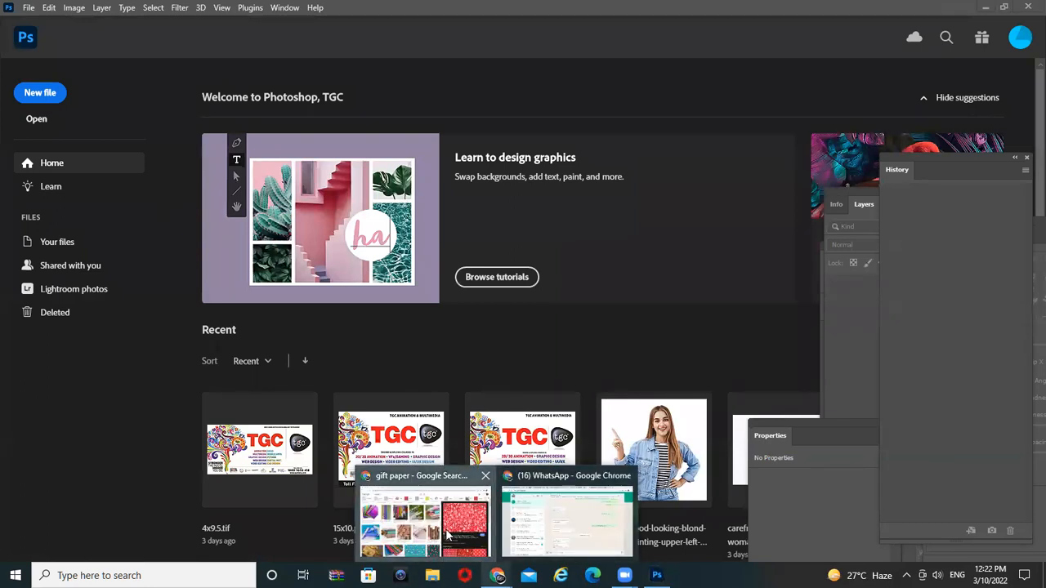
left_click(473, 532)
type("truck")
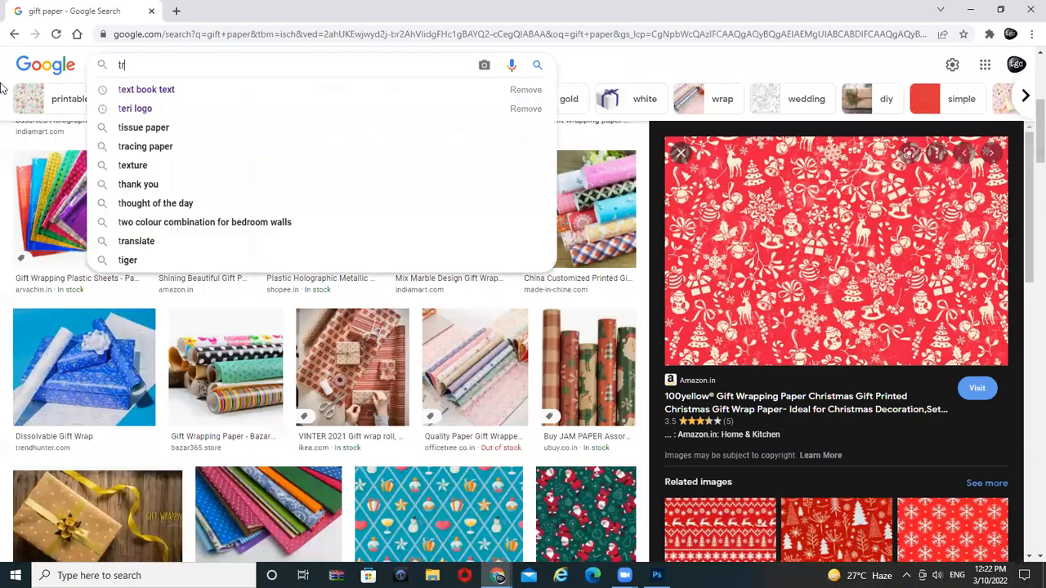
key("Return")
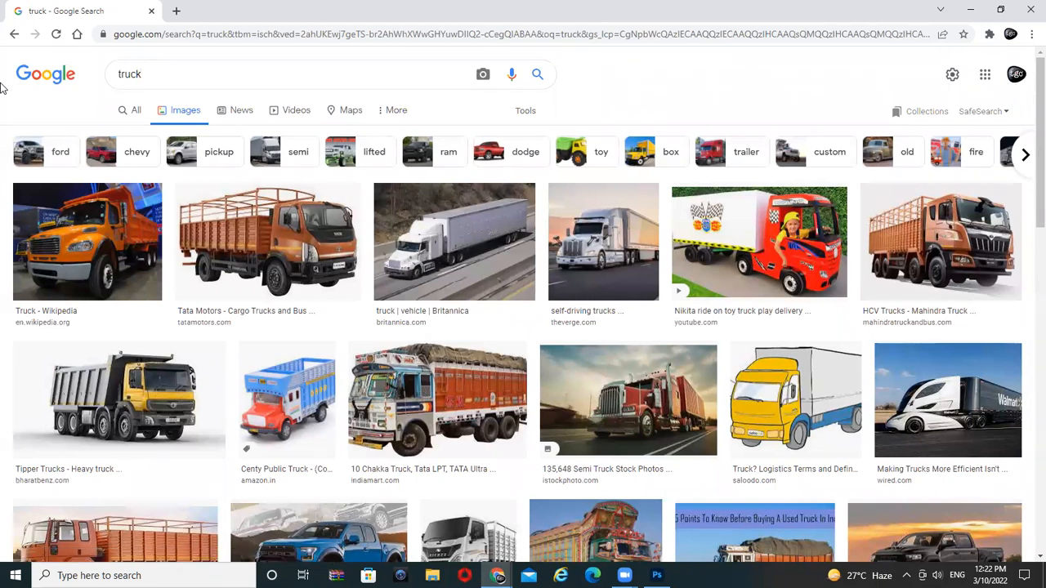
- Find the white electric pickup truck photo from electrek.co in the image results and copy it
scroll(491, 299, "down", 3)
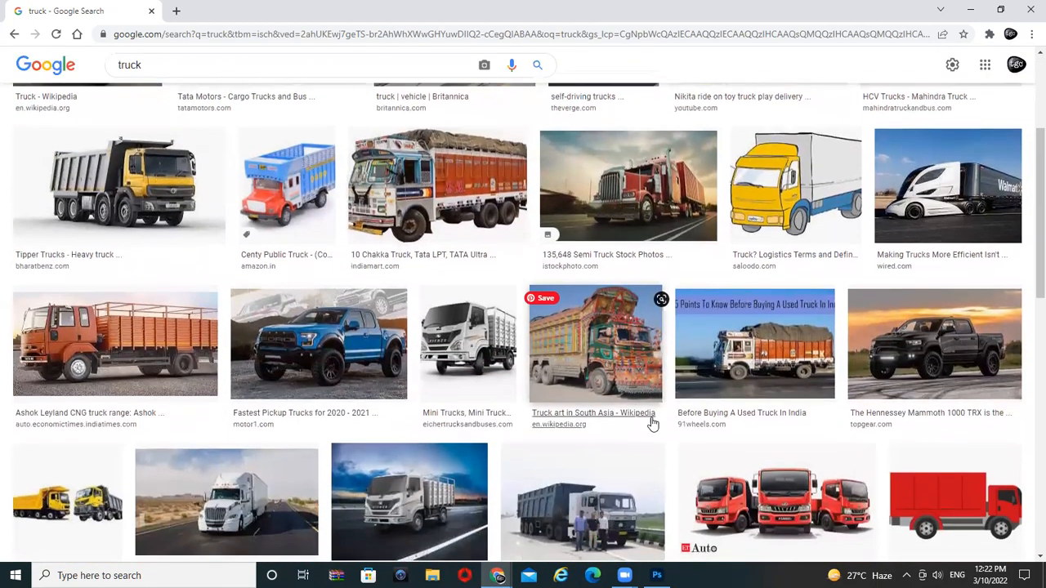
scroll(652, 424, "down", 4)
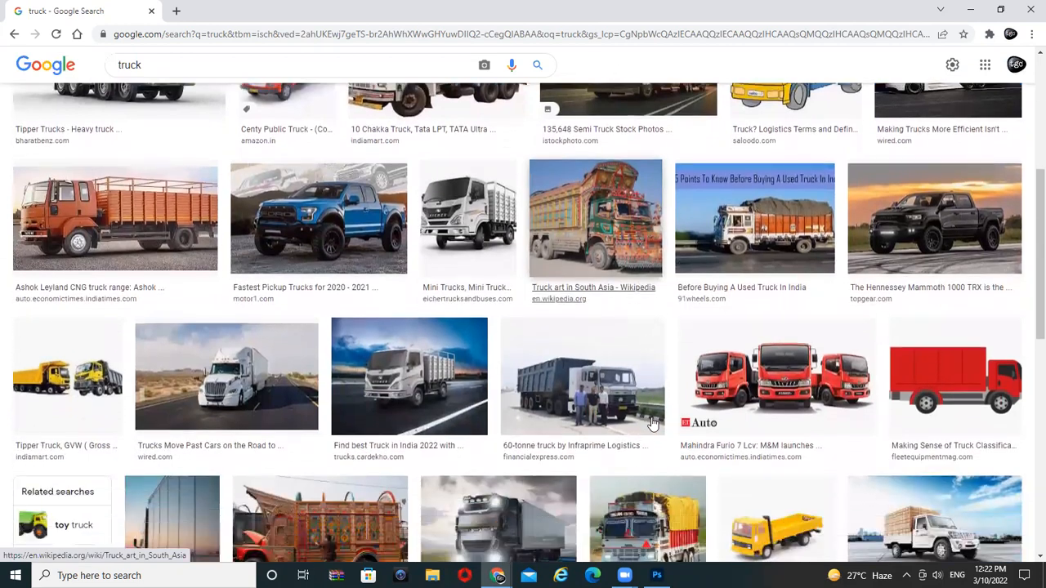
scroll(653, 424, "down", 1)
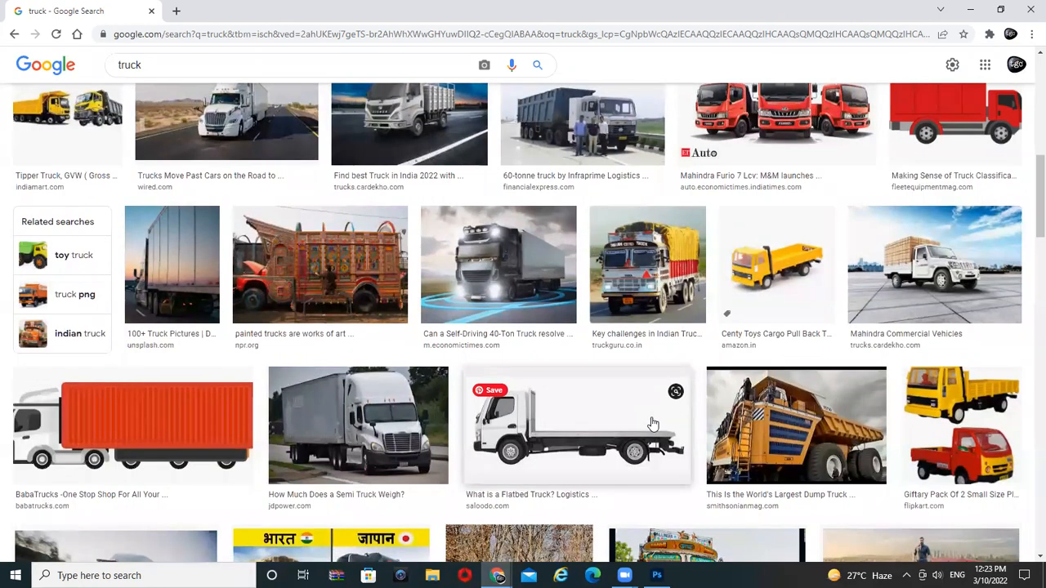
scroll(653, 424, "down", 5)
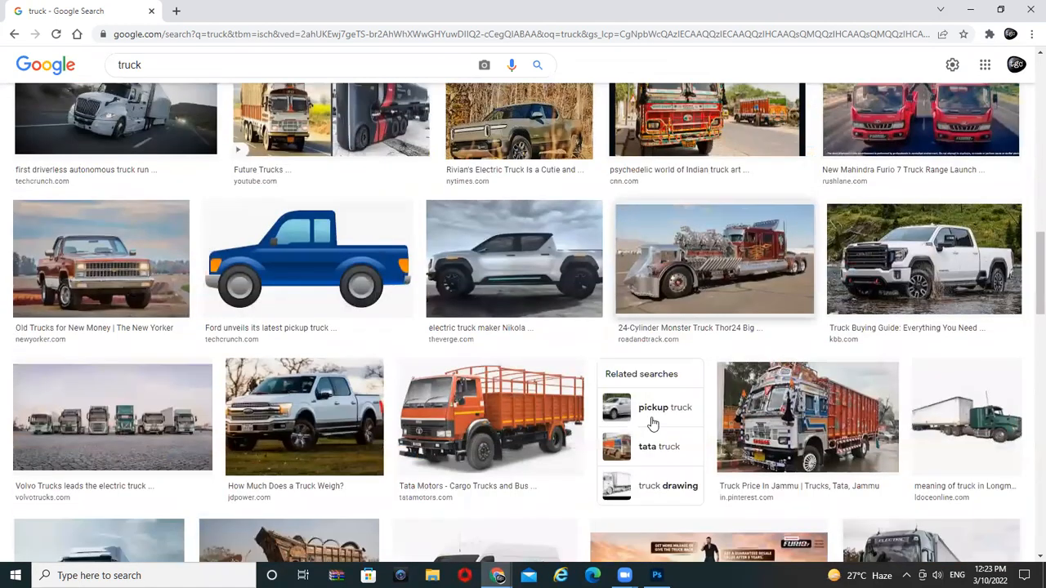
scroll(653, 424, "down", 3)
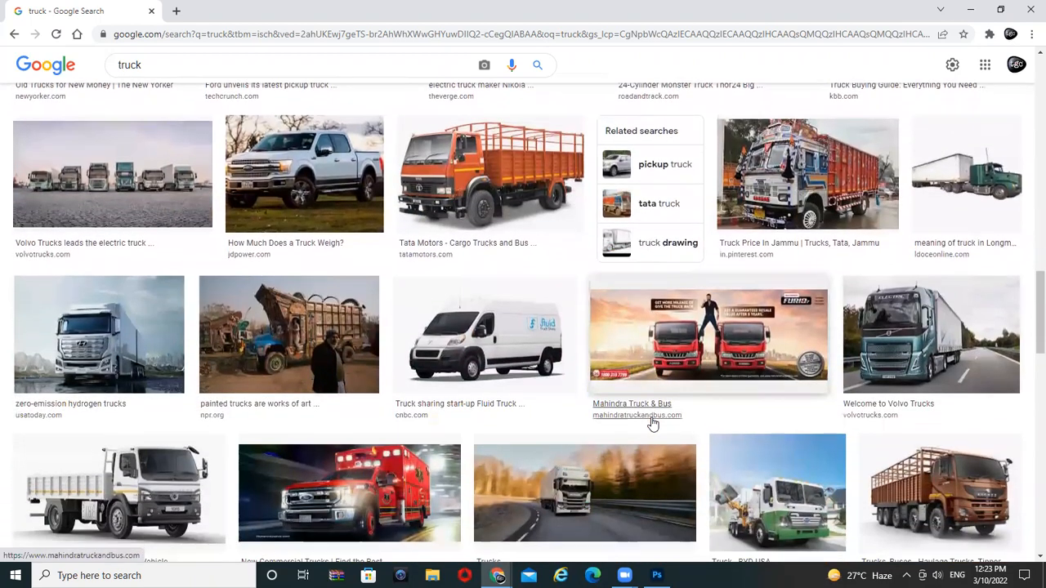
scroll(653, 424, "down", 5)
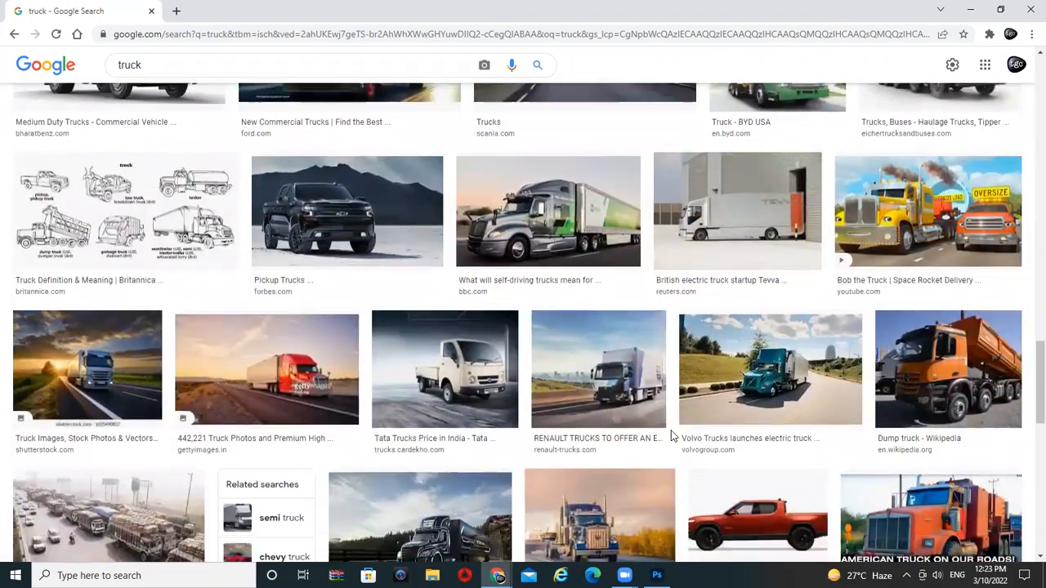
scroll(672, 436, "down", 5)
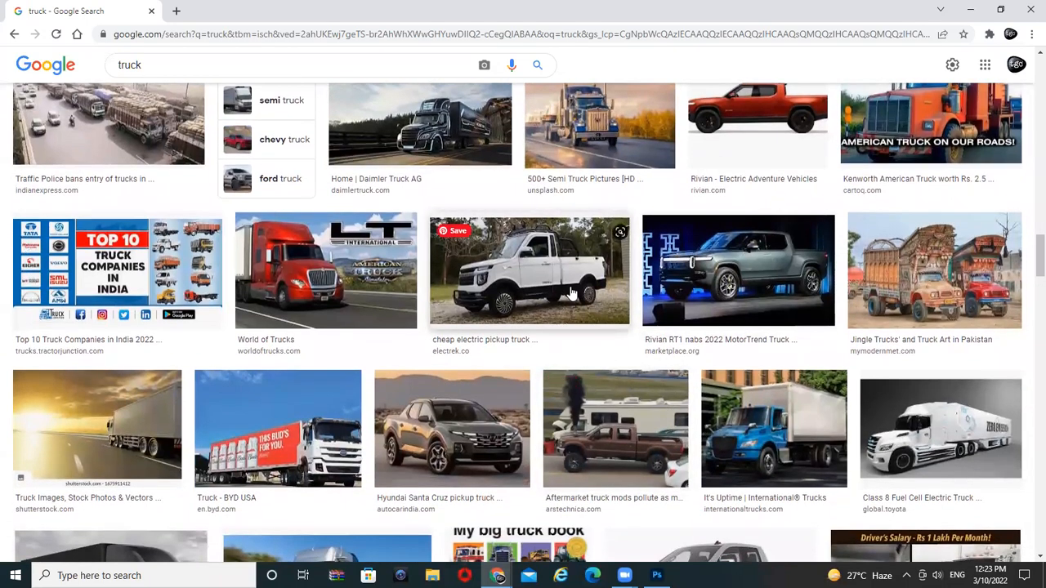
left_click(551, 276)
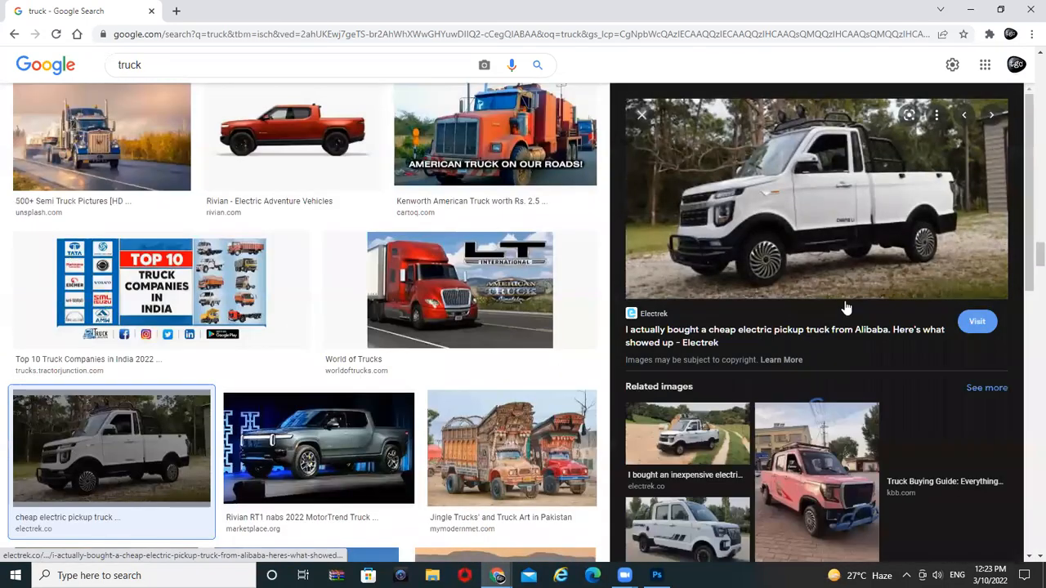
right_click(819, 222)
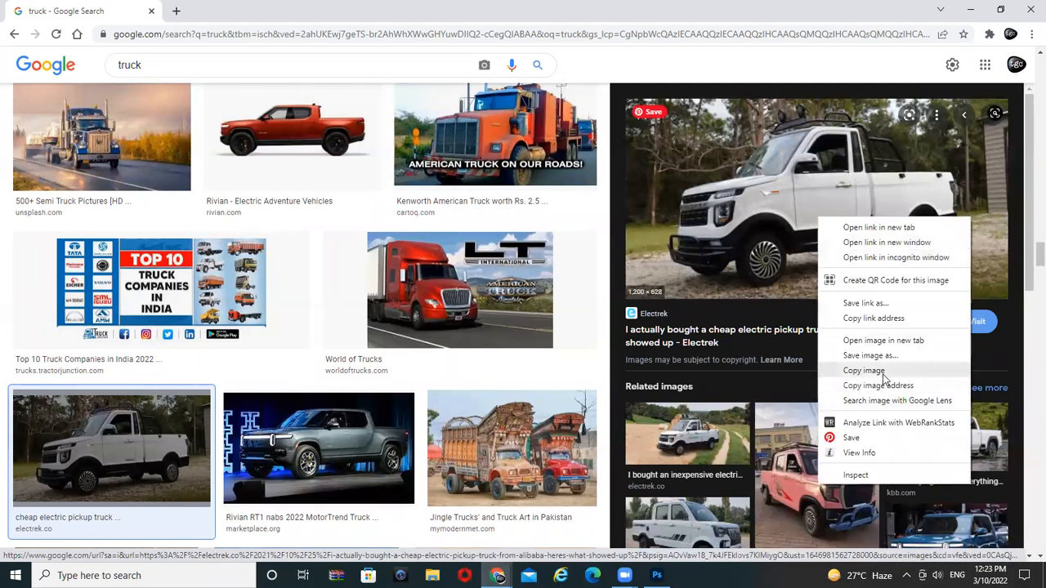
left_click(881, 369)
- Switch to Photoshop, create a new document at the copied image's size and paste the truck photo into it
key("alt+Tab")
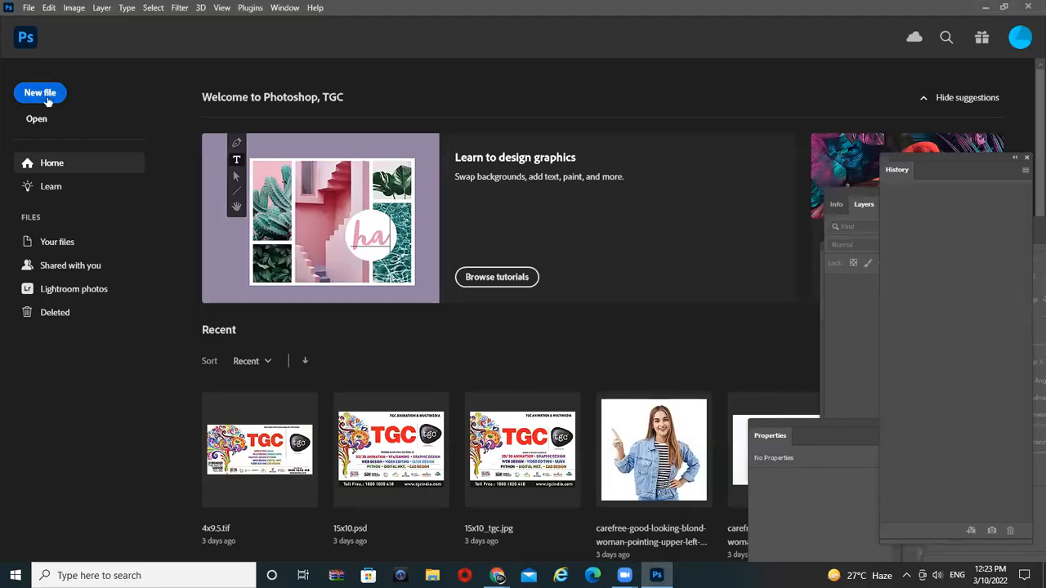
key("ctrl+n")
left_click(775, 463)
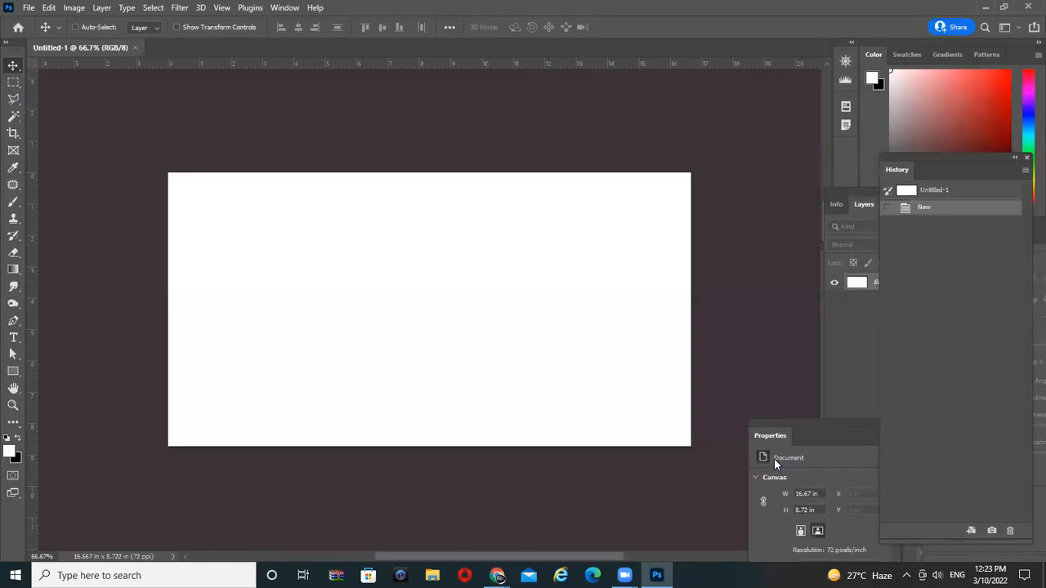
left_click(50, 8)
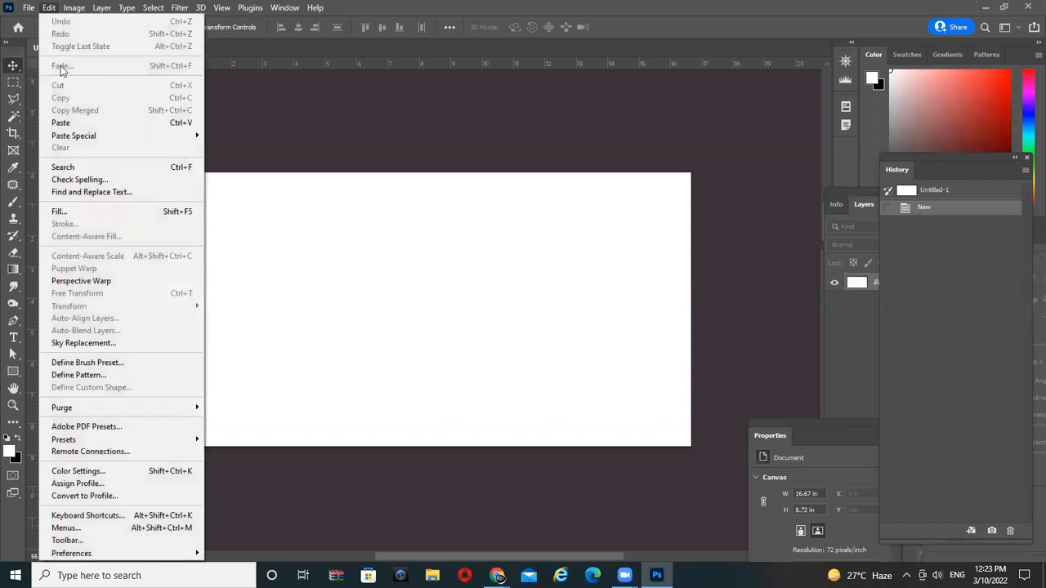
left_click(69, 123)
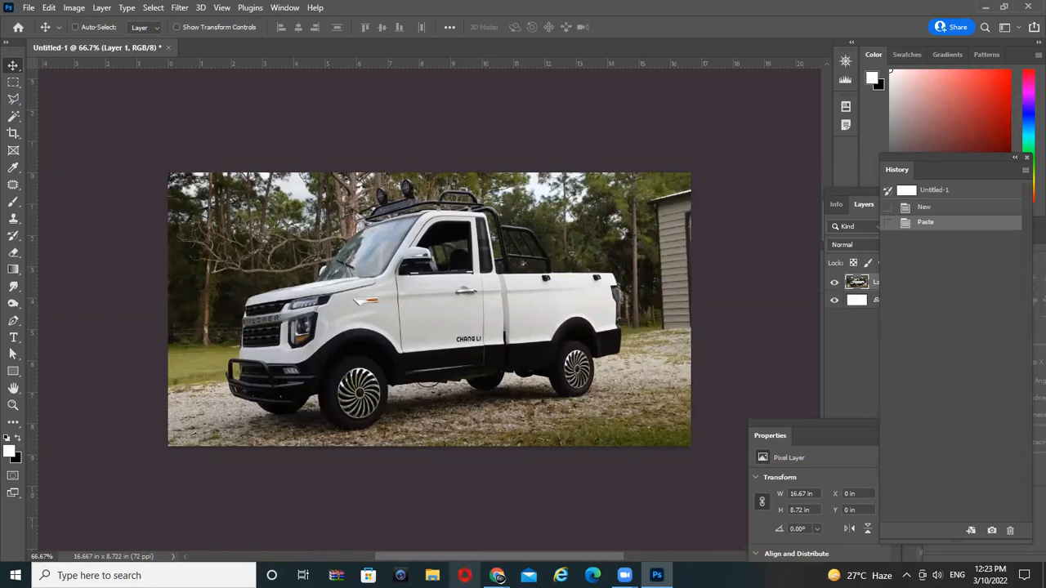
- Switch back to Chrome and search Google Images for "ferrari logo"
mouse_move(497, 575)
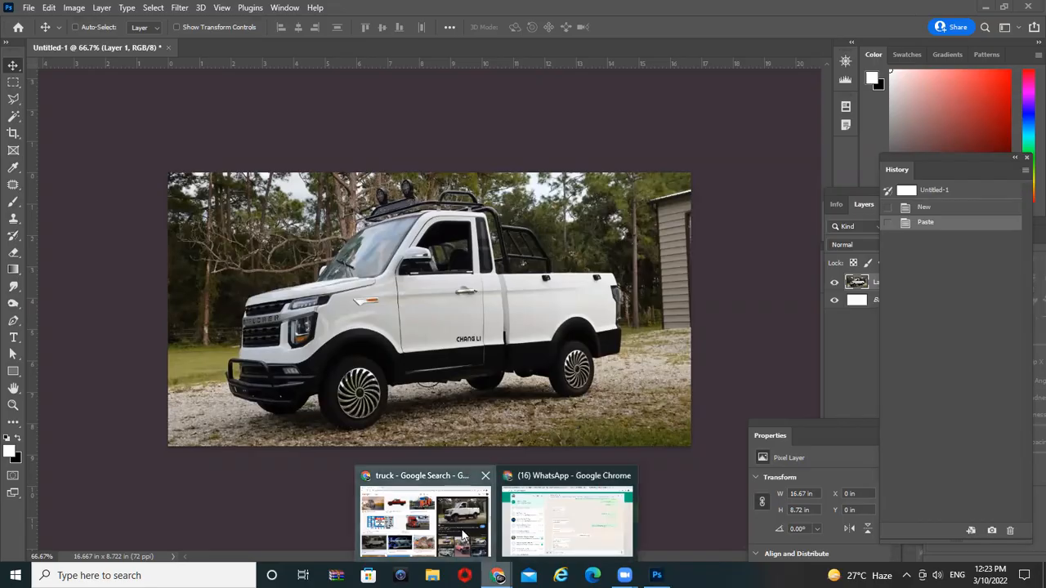
left_click(425, 517)
type("ferrari logo")
key("Return")
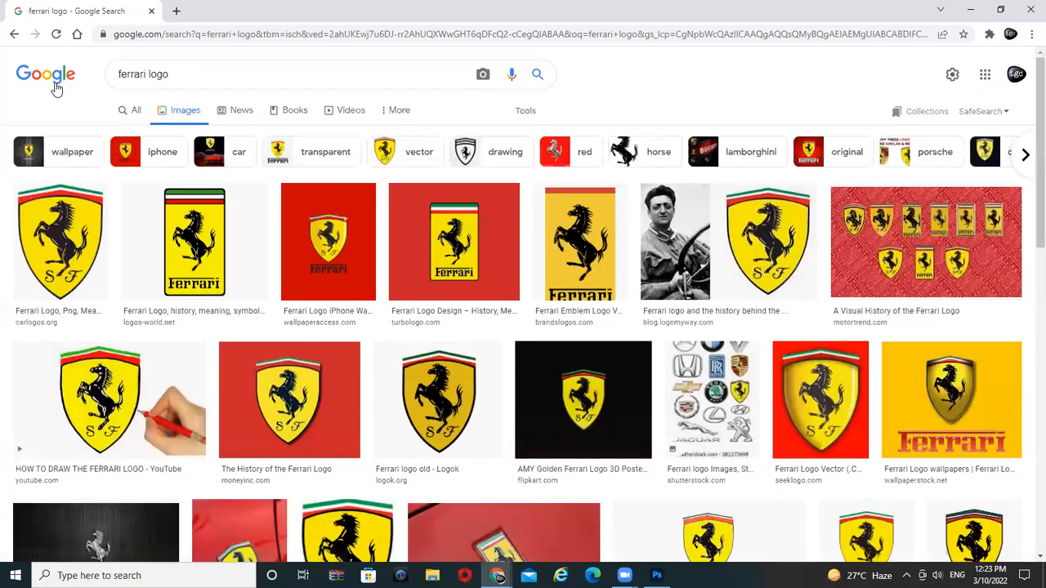
scroll(151, 253, "down", 2)
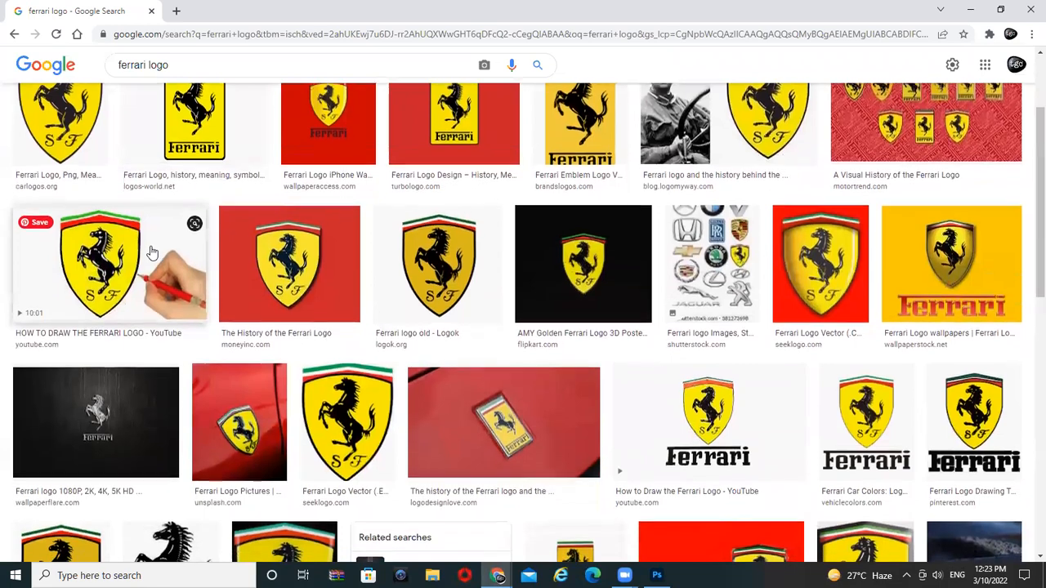
scroll(163, 258, "up", 1)
scroll(180, 262, "down", 5)
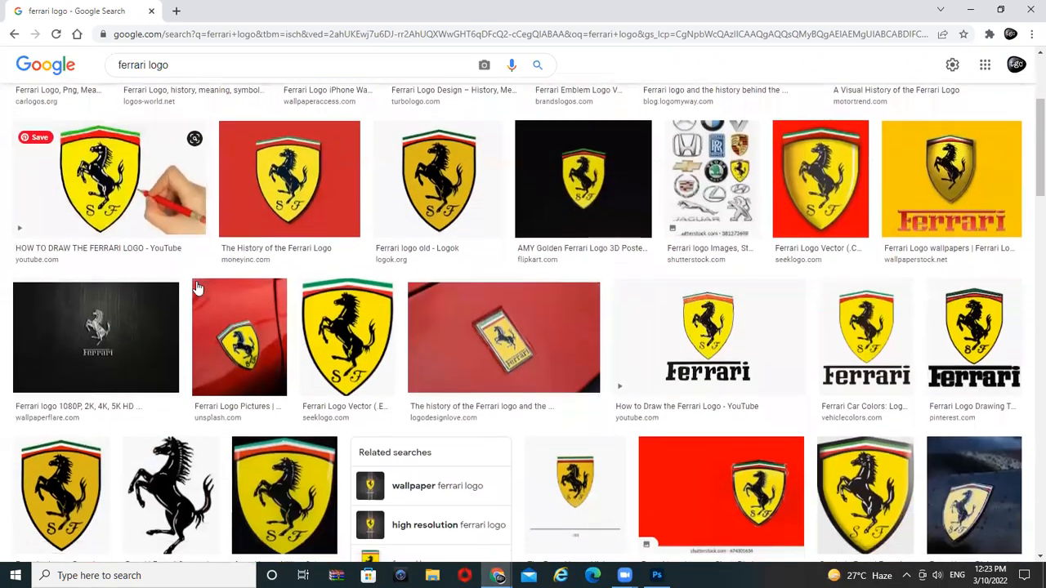
left_click(343, 417)
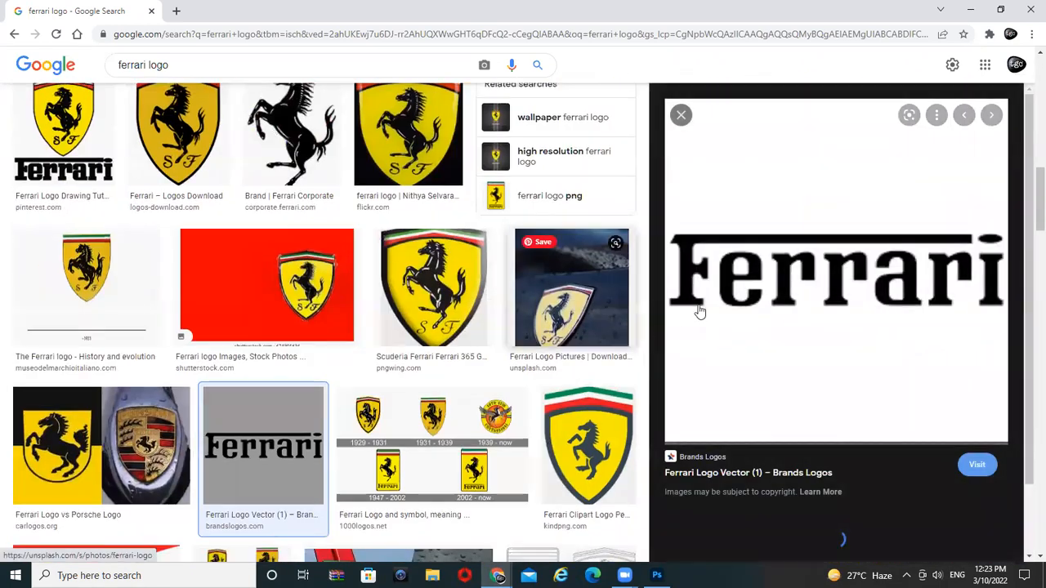
right_click(827, 263)
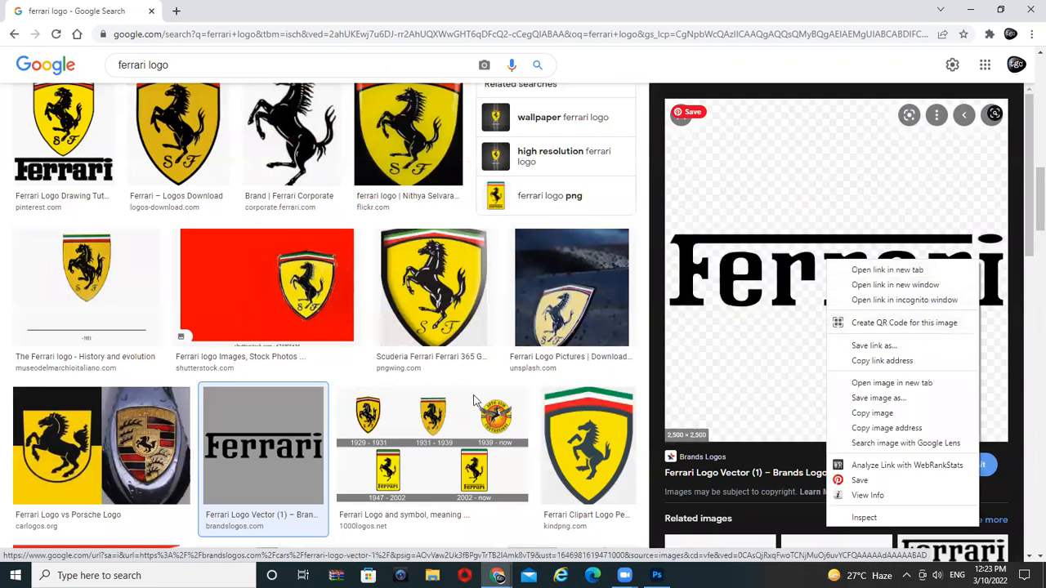
left_click(393, 397)
- Look further through the logo results and open the preview of the black Ferrari wordmark from carlogos.org
scroll(392, 392, "down", 4)
scroll(393, 394, "down", 1)
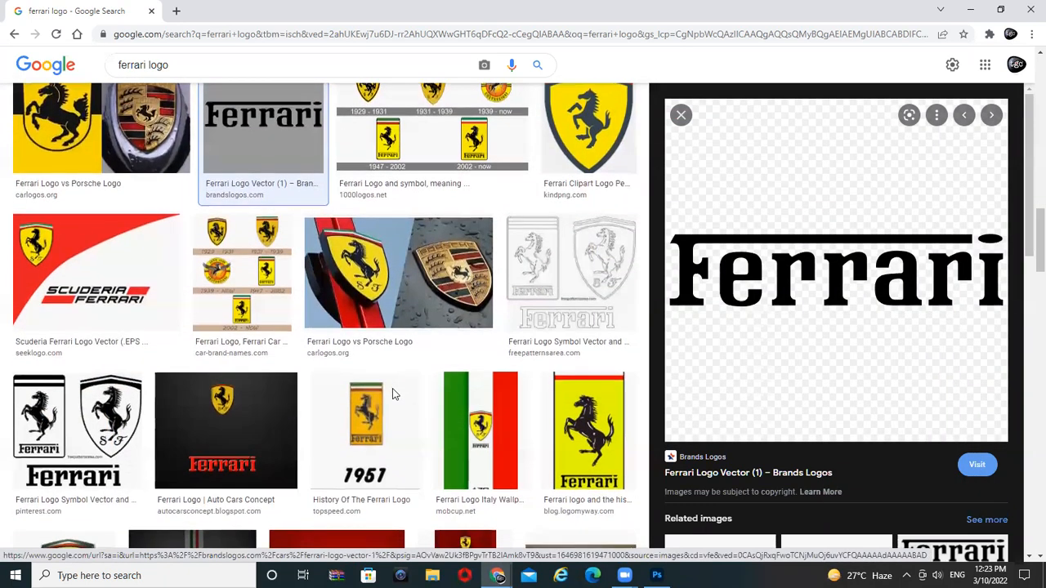
scroll(408, 368, "down", 1)
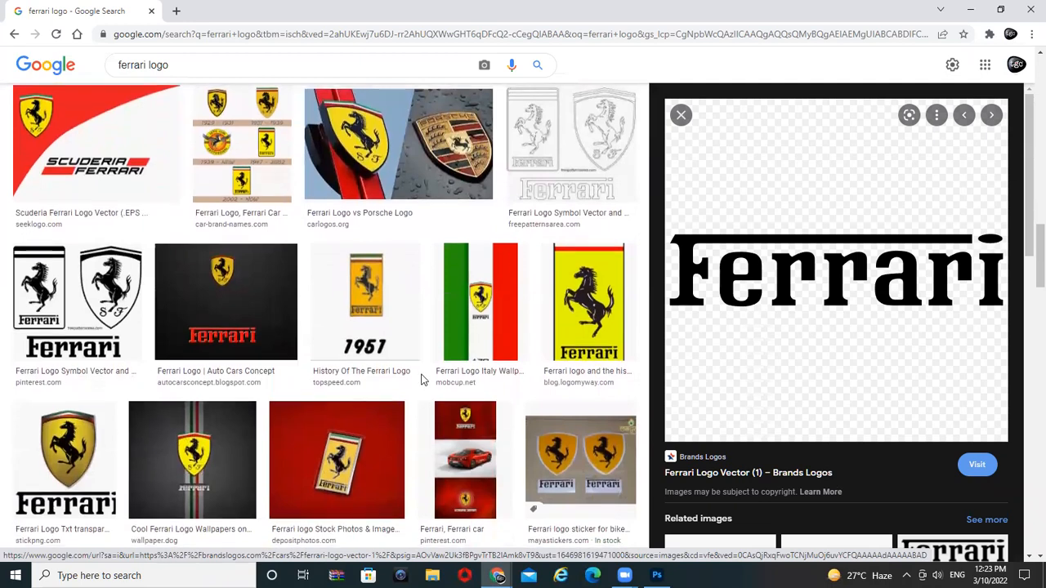
scroll(478, 405, "down", 2)
scroll(477, 405, "down", 3)
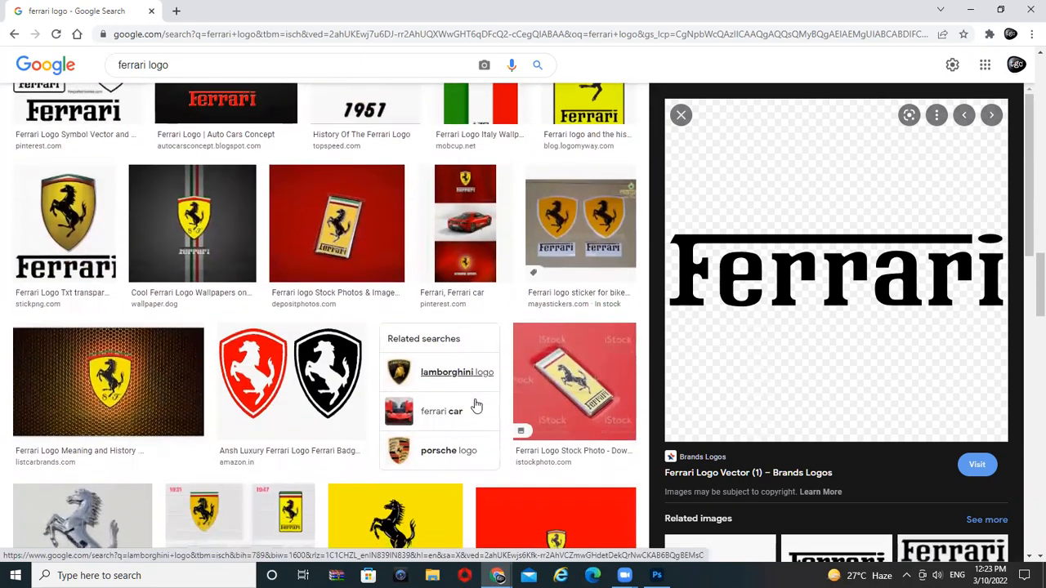
scroll(475, 399, "down", 4)
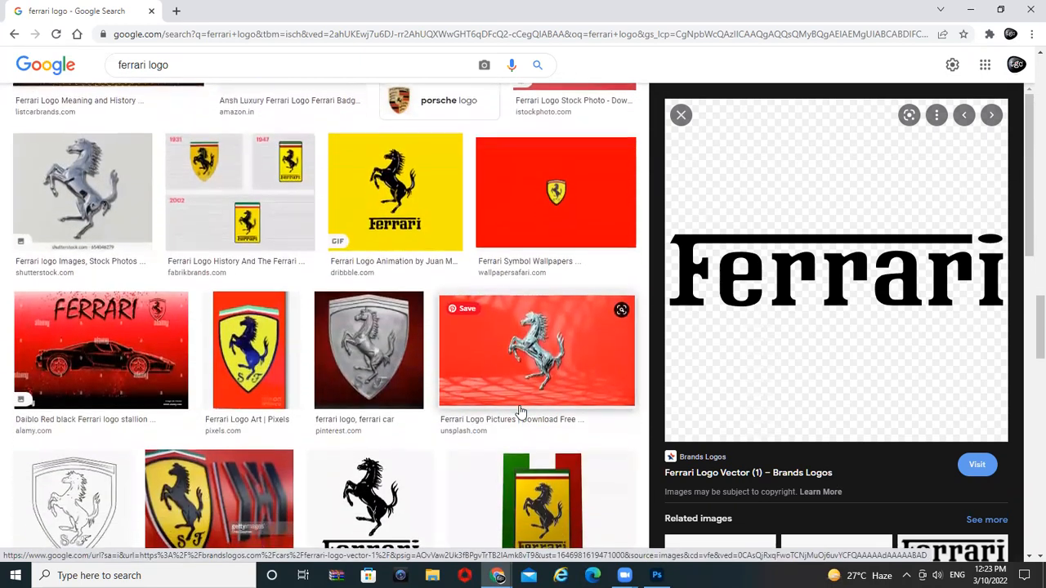
scroll(521, 411, "down", 1)
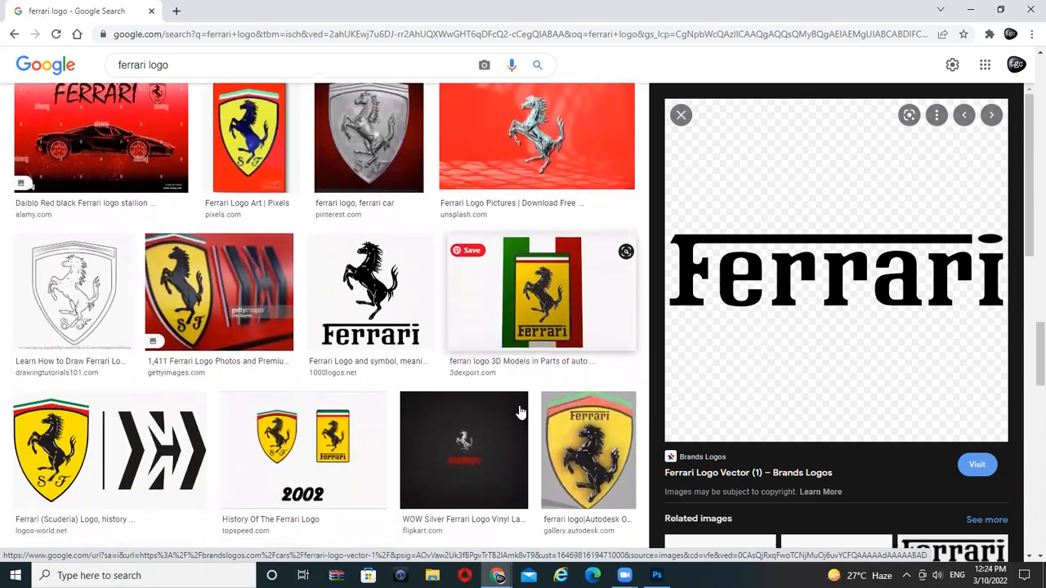
scroll(521, 411, "down", 4)
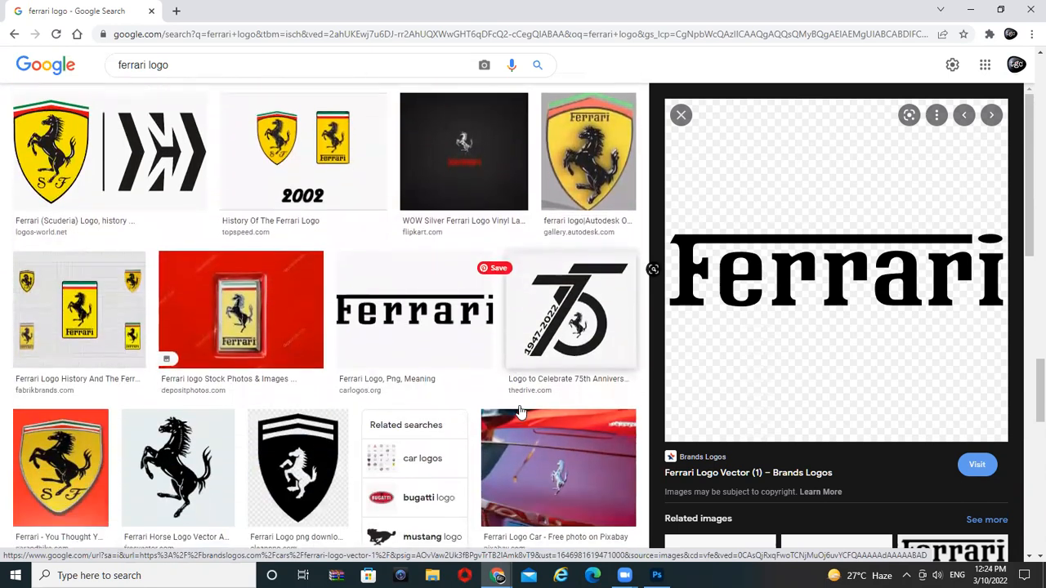
left_click(441, 315)
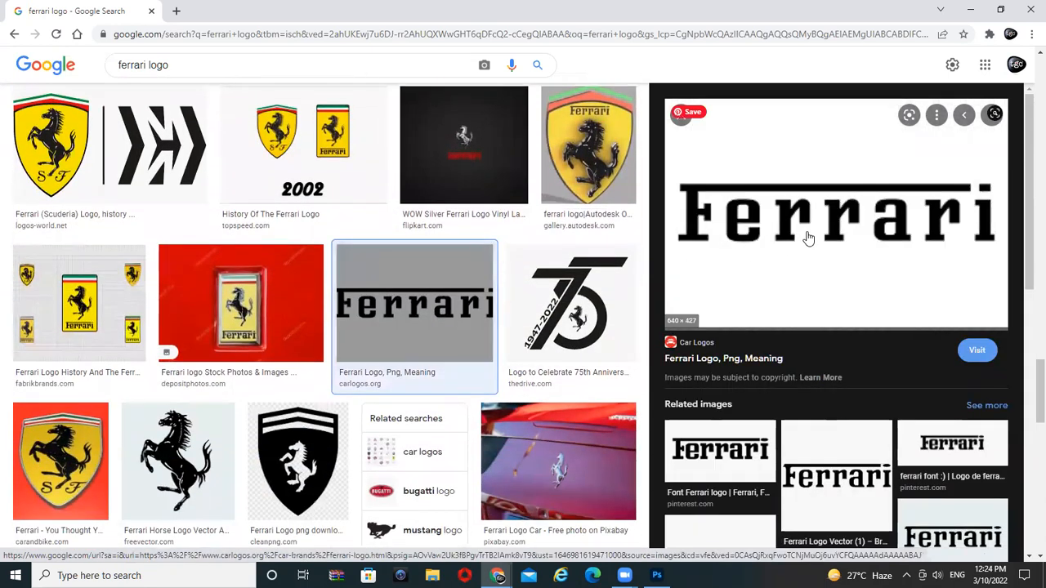
right_click(808, 237)
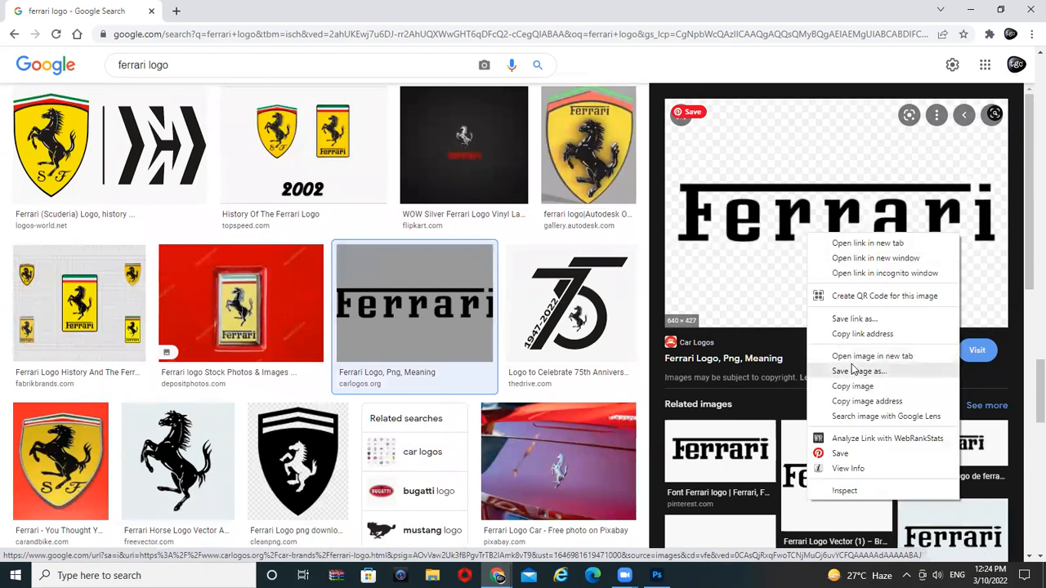
- Open the related "Font Ferrari logo" wordmark from Pinterest and copy its image
left_click(741, 450)
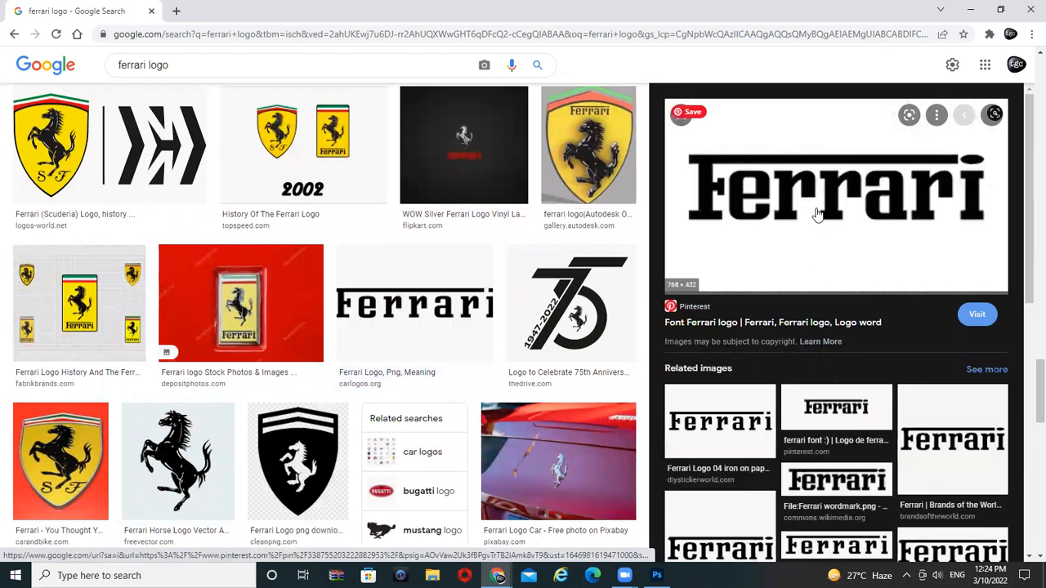
right_click(817, 203)
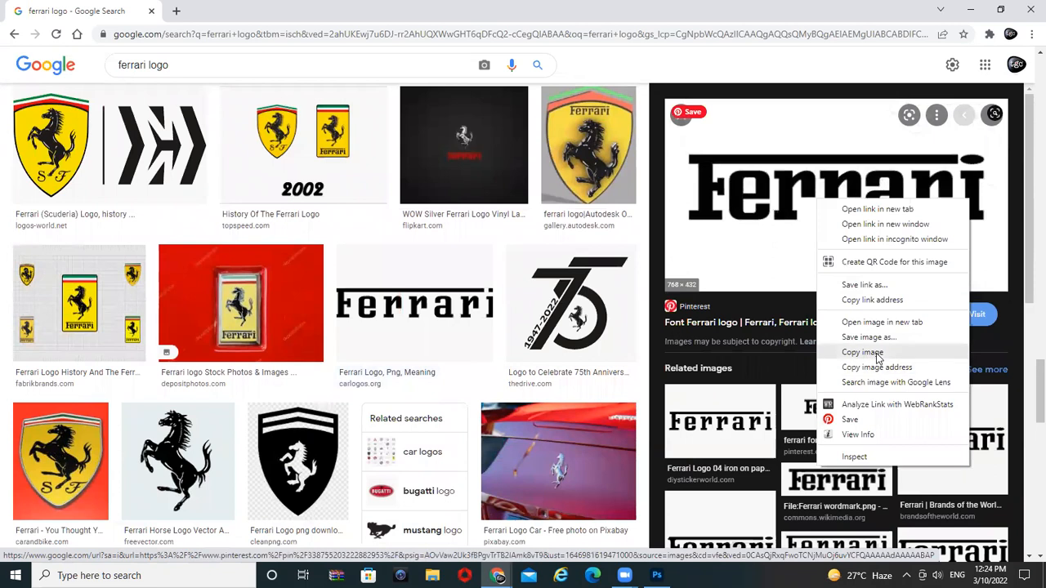
left_click(877, 354)
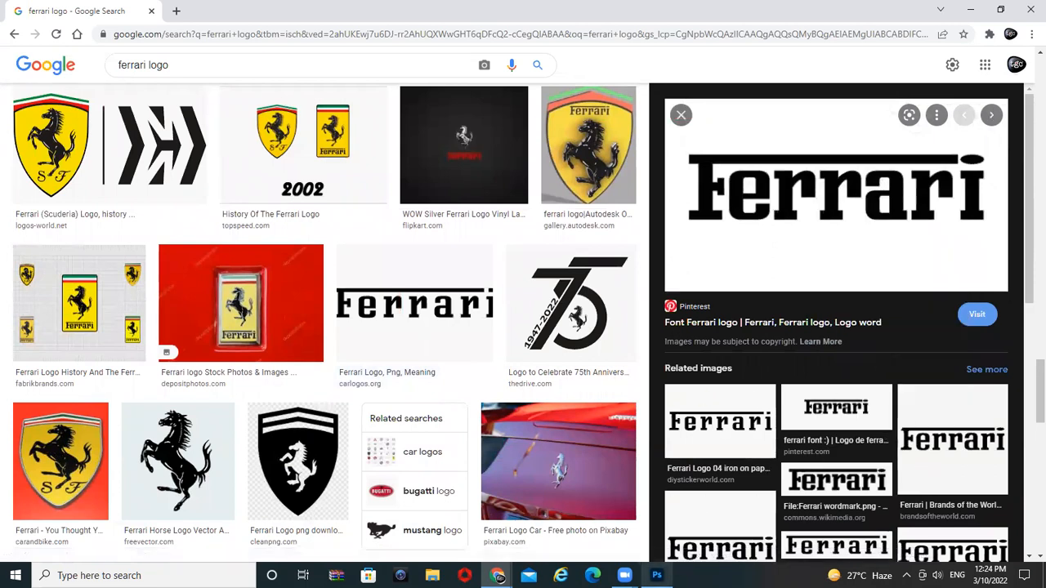
- Switch to Photoshop, open the Vanishing Point filter and define a perspective plane over the side of the truck bed
left_click(657, 575)
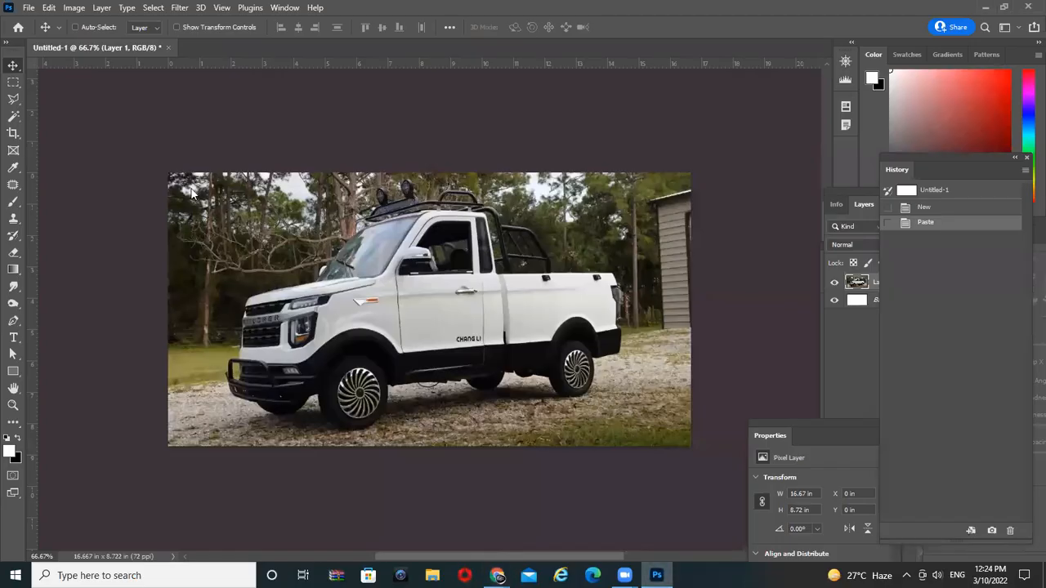
left_click(144, 8)
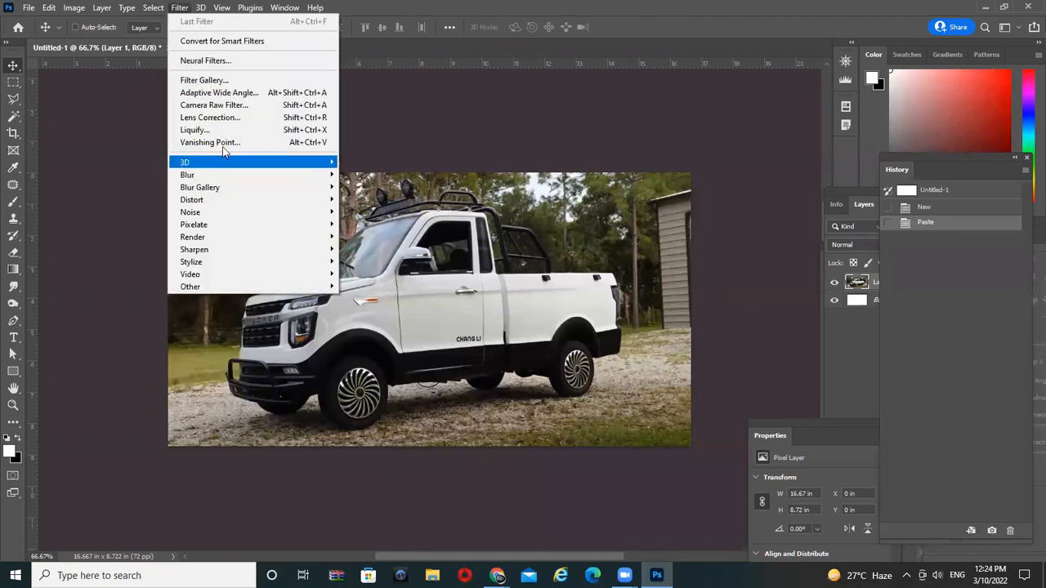
left_click(292, 143)
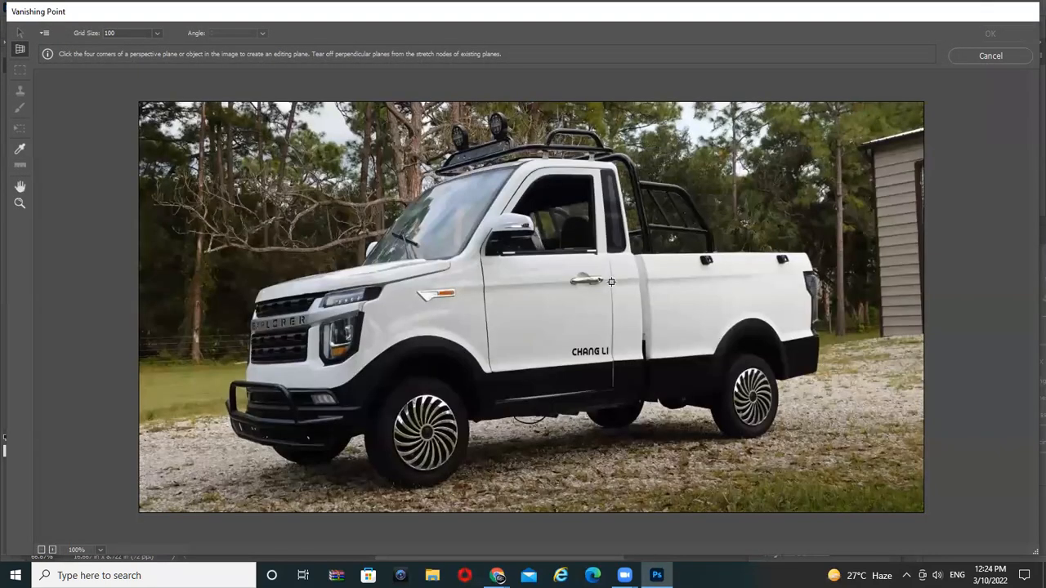
left_click(642, 255)
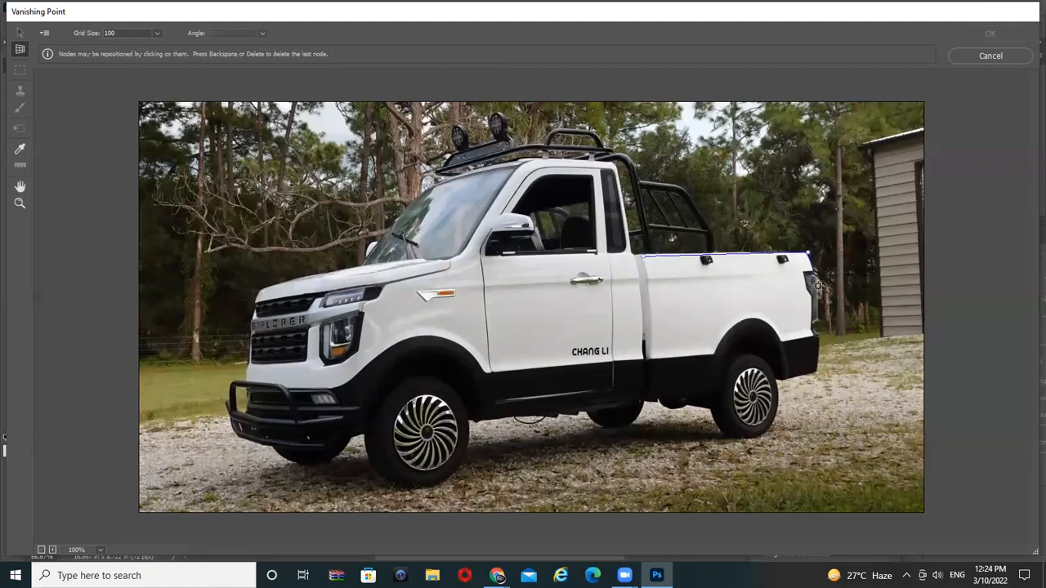
left_click(812, 336)
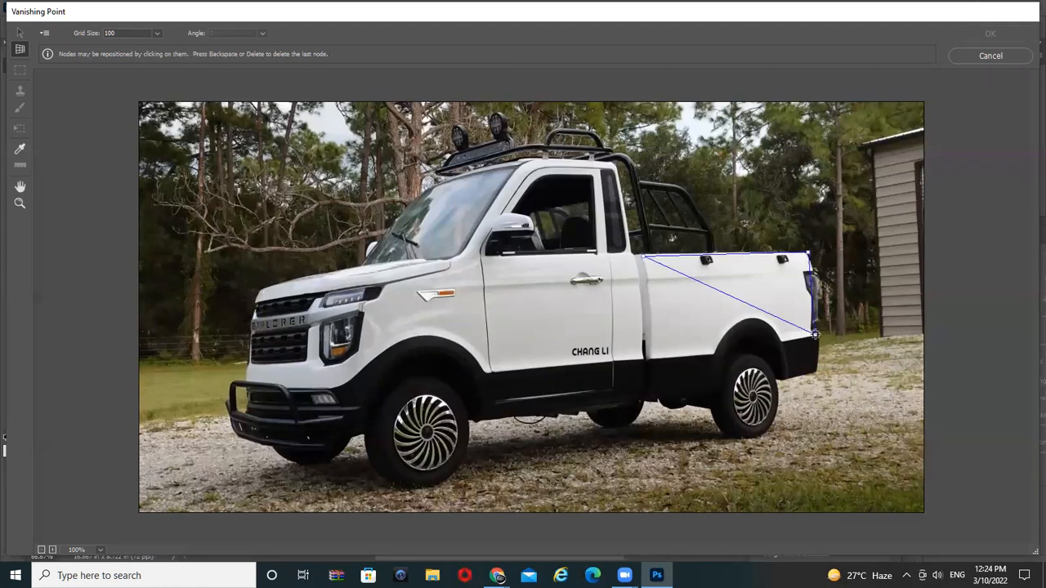
left_click(649, 360)
left_click_drag(815, 337, 815, 338)
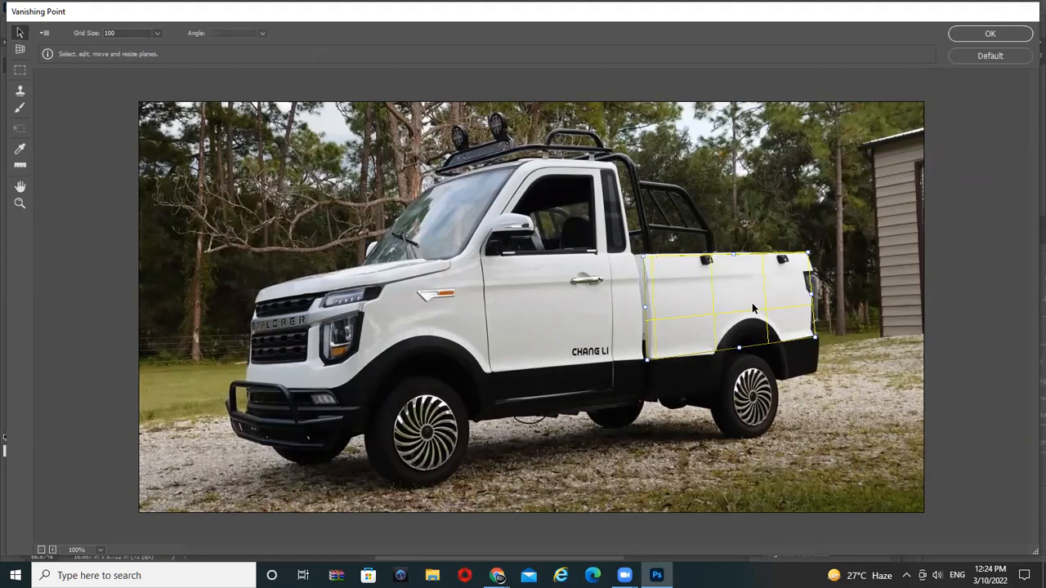
- Paste the Ferrari wordmark onto the truck-bed plane and try Heal set to On and to Luminance
key("ctrl+v")
left_click_drag(640, 302, 758, 331)
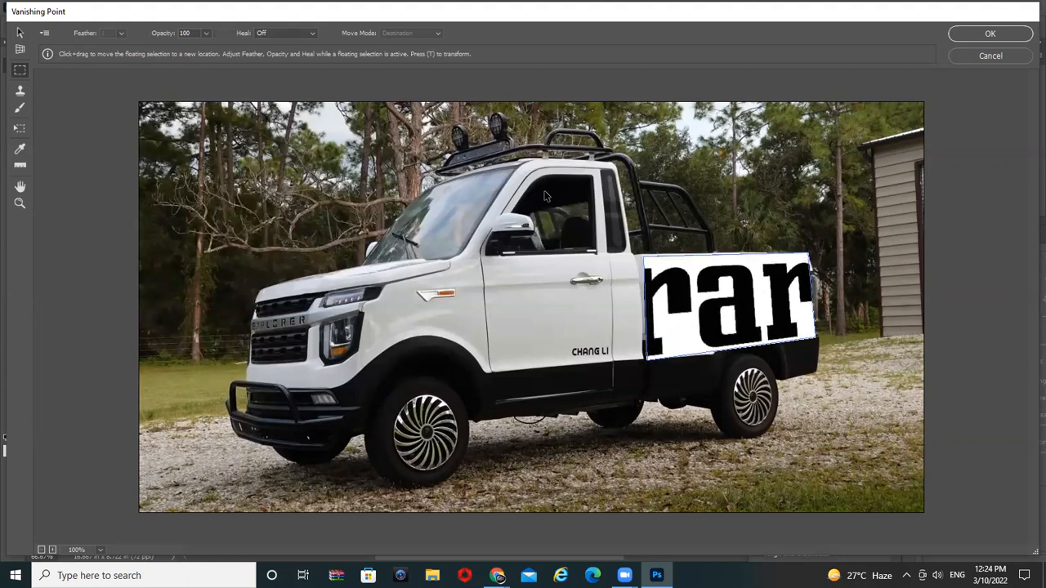
left_click(275, 35)
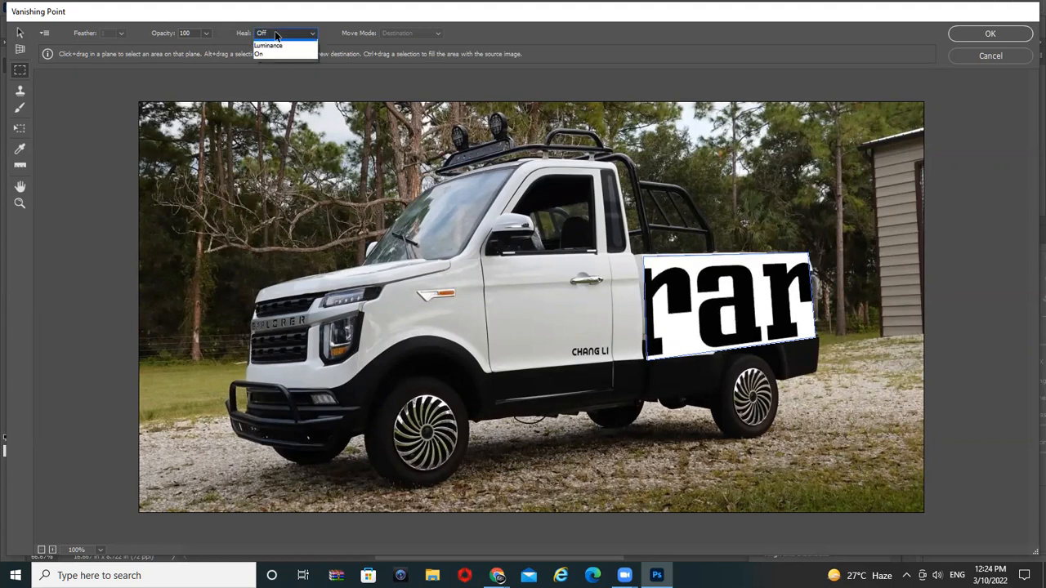
left_click(276, 60)
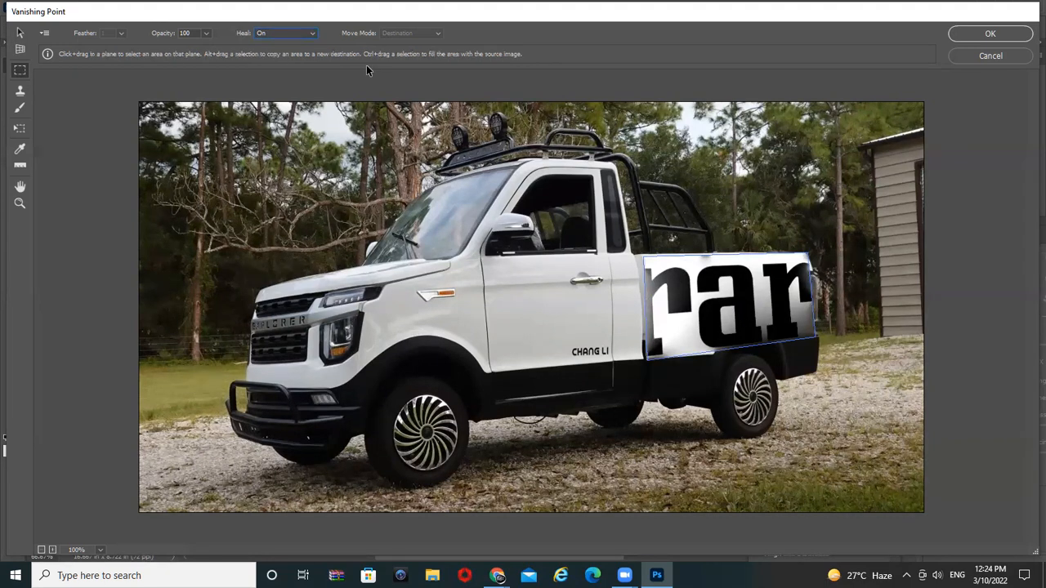
left_click(277, 34)
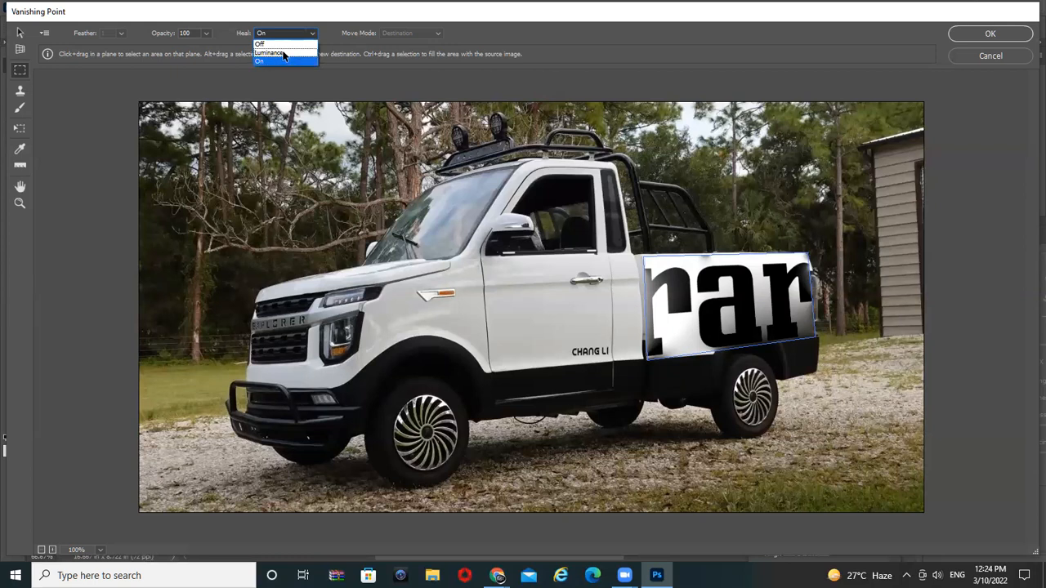
left_click(284, 53)
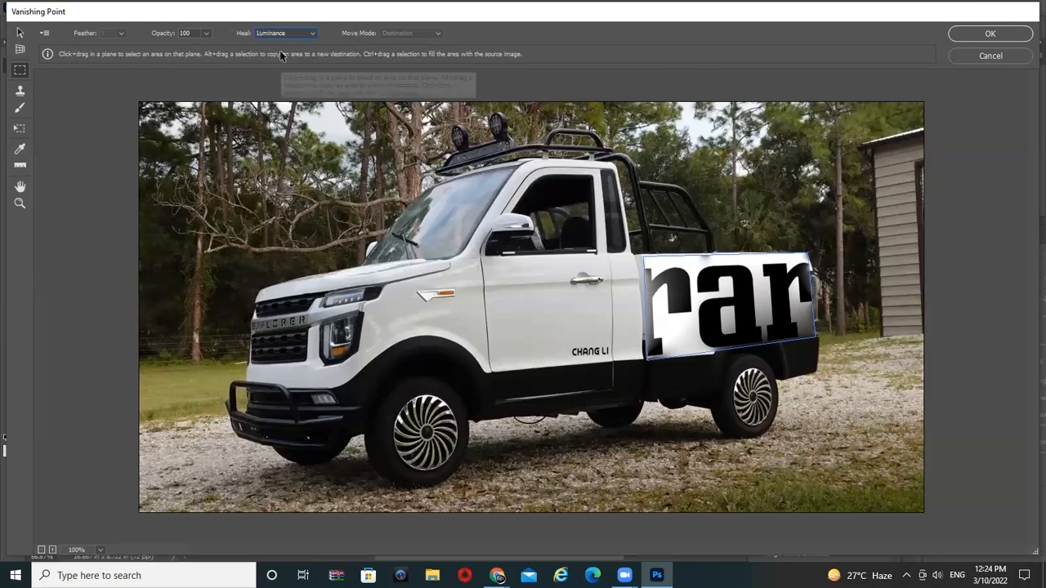
- Try to transform and reposition the oversized Ferrari wordmark within the truck-bed plane
left_click_drag(709, 307, 755, 309)
key("t")
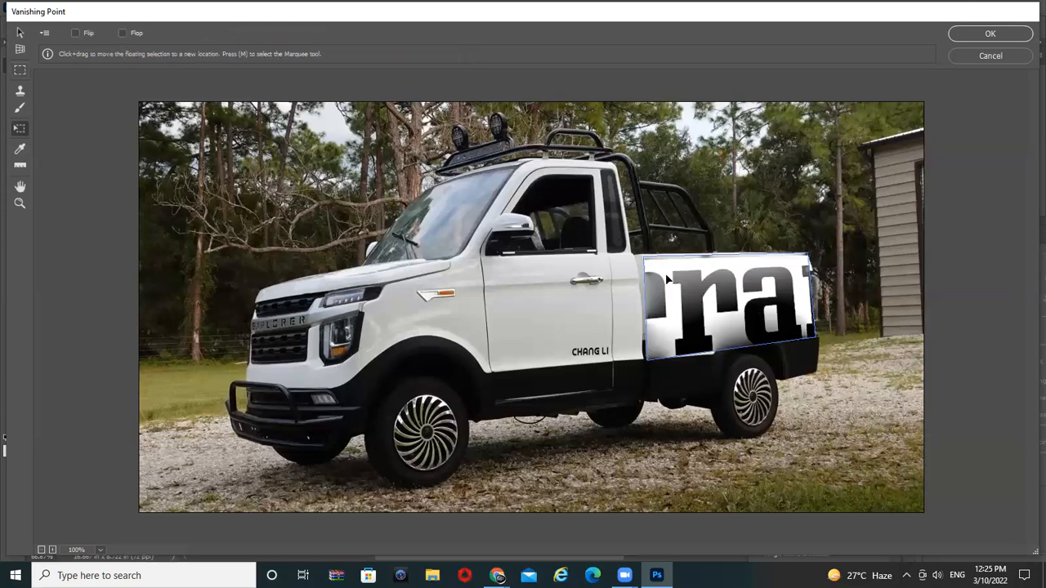
mouse_move(678, 271)
left_mouse_down()
mouse_move(669, 271)
mouse_move(697, 276)
mouse_move(653, 273)
left_mouse_up()
left_click(696, 273)
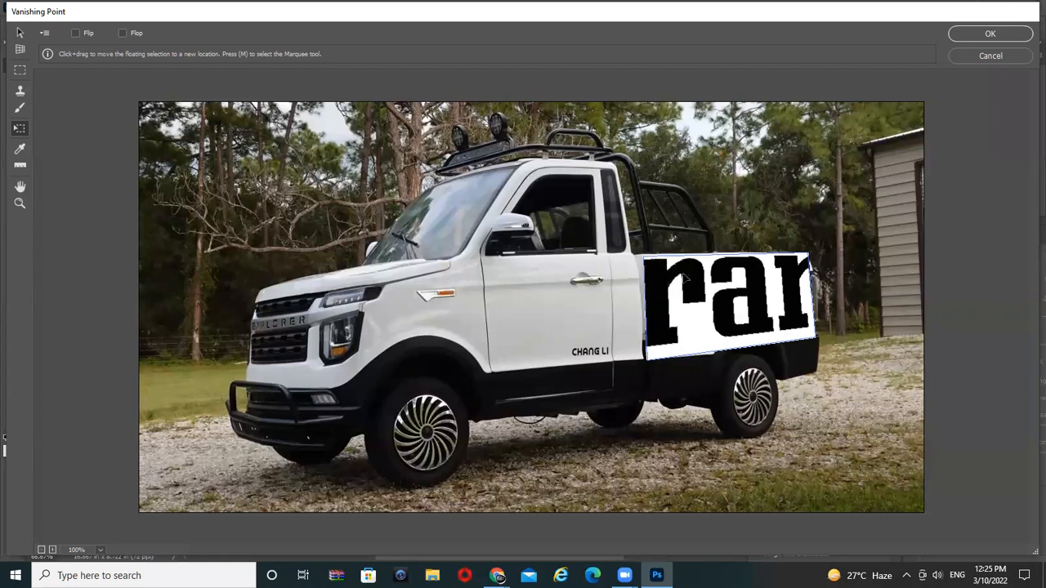
left_click(740, 293)
mouse_move(740, 294)
left_mouse_down()
mouse_move(721, 347)
mouse_move(729, 291)
mouse_move(703, 293)
mouse_move(727, 326)
left_mouse_up()
left_click(729, 291)
left_click(728, 290)
left_click(727, 288)
key("Return")
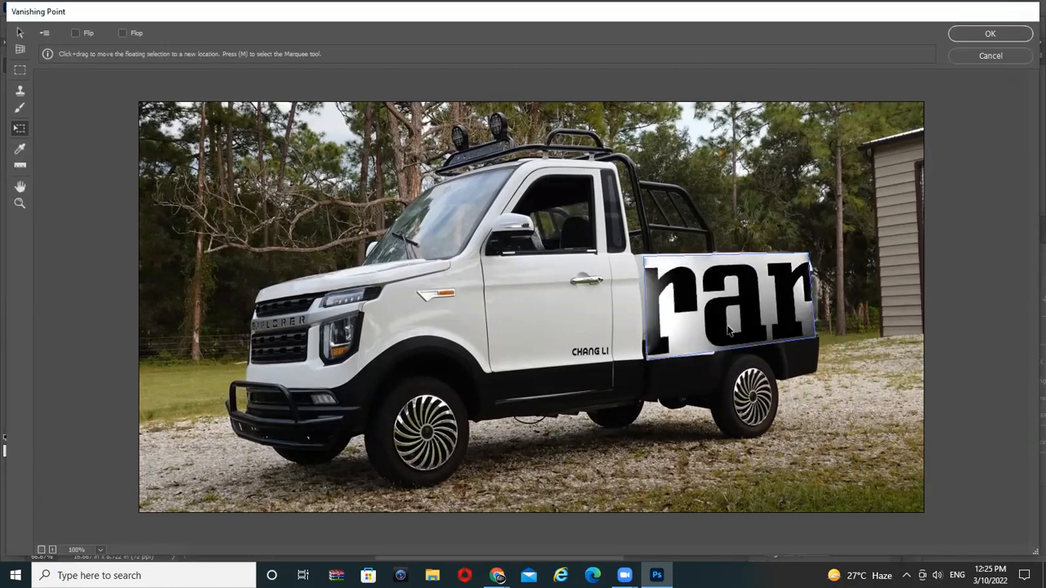
left_click(44, 34)
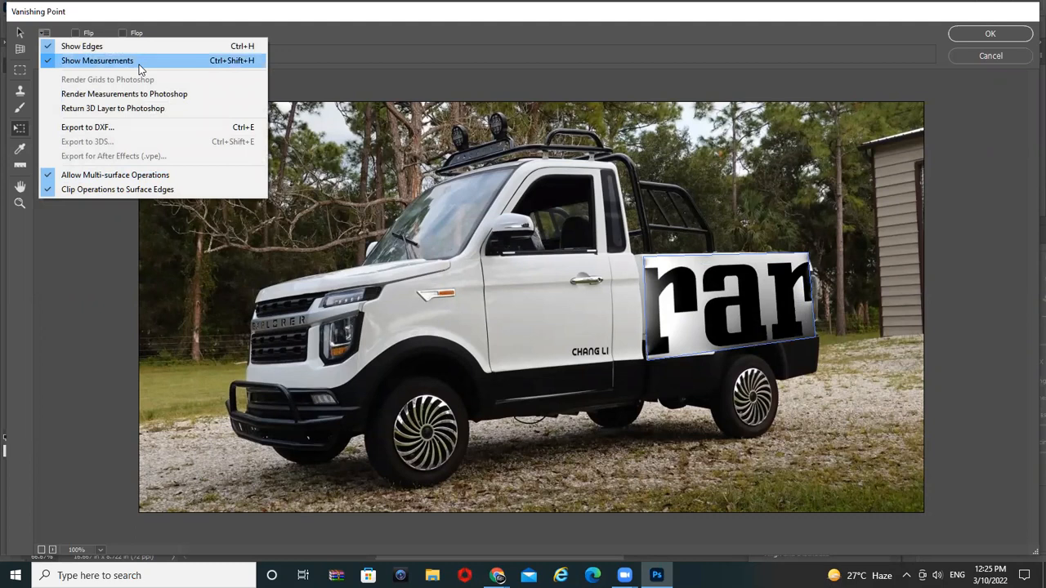
left_click(199, 10)
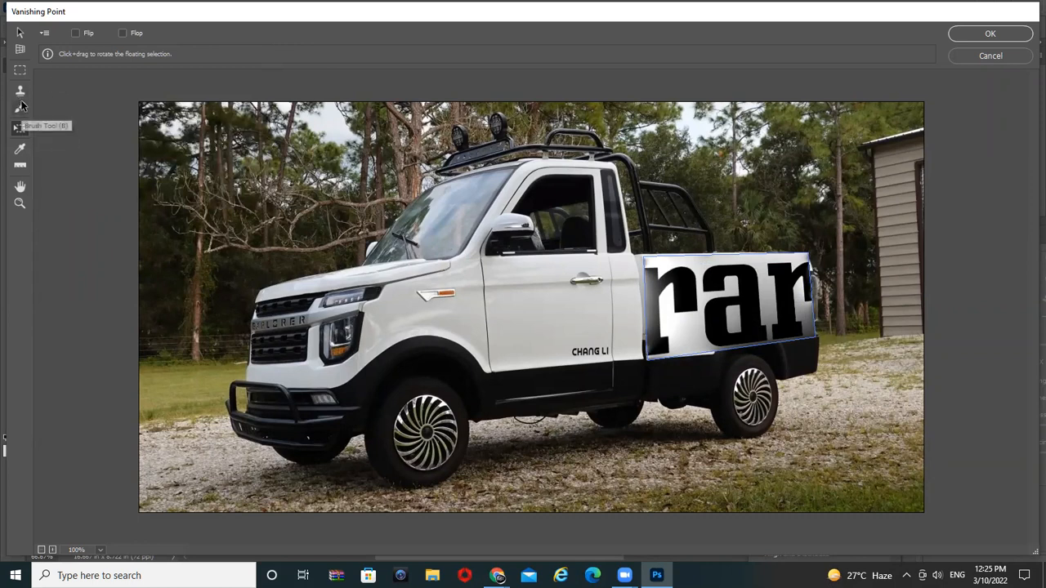
left_click(20, 165)
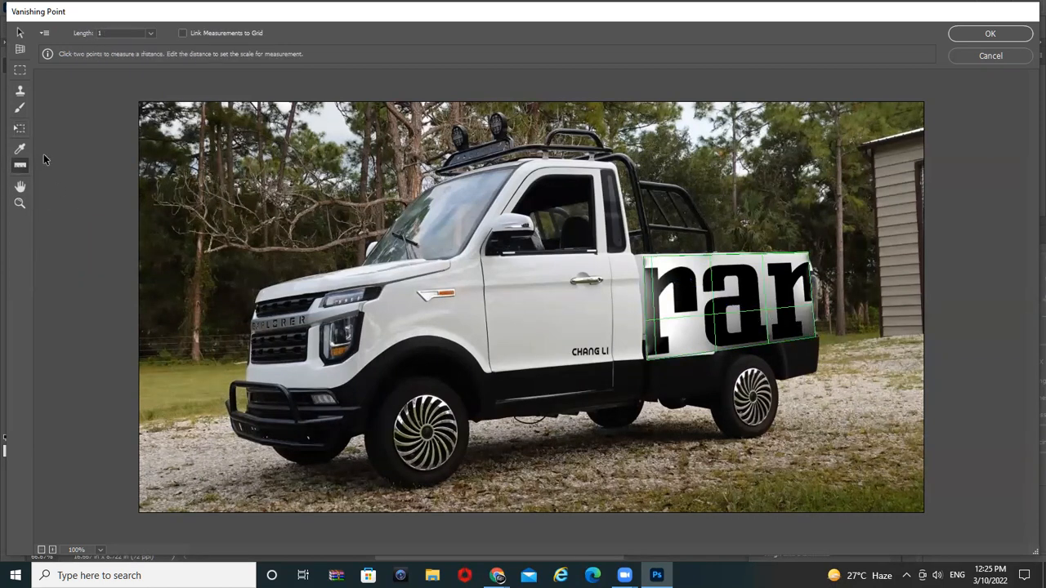
left_click(20, 35)
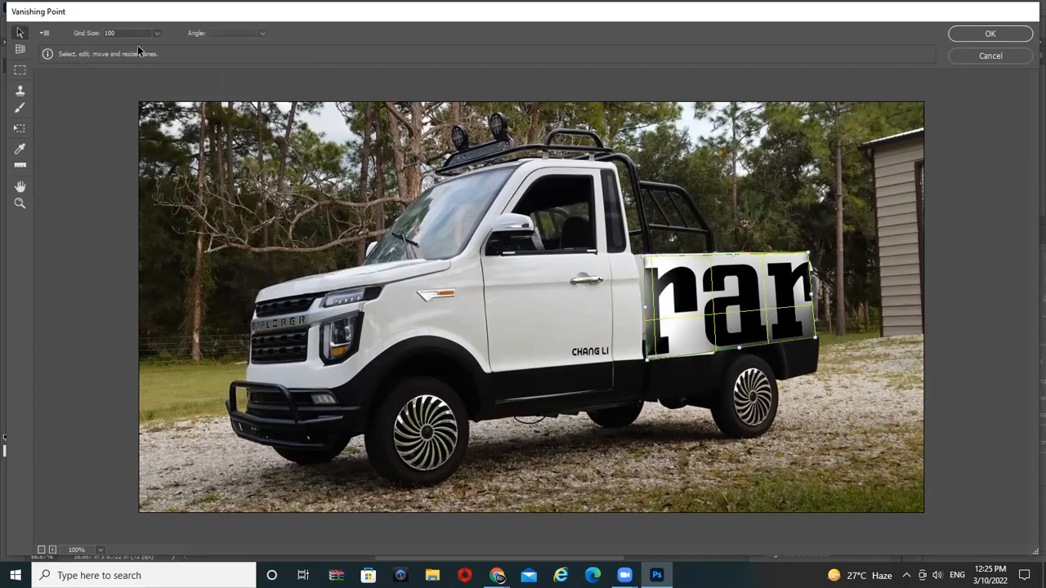
left_click(19, 51)
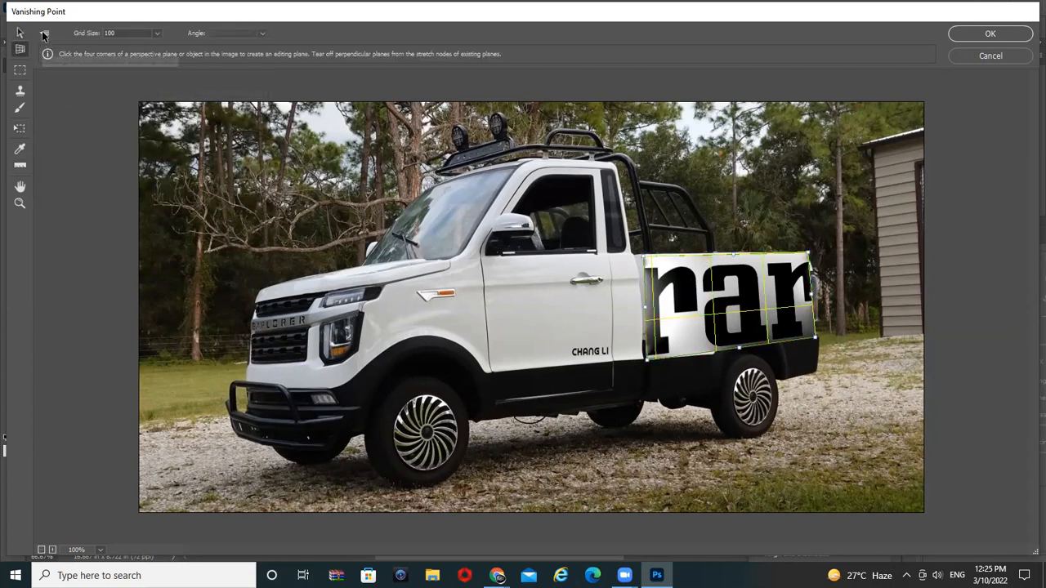
- Try to reposition the truck-bed plane and undo all changes back to the freshly pasted Ferrari wordmark
left_click(20, 34)
mouse_move(693, 286)
left_mouse_down()
mouse_move(755, 323)
mouse_move(699, 287)
left_mouse_up()
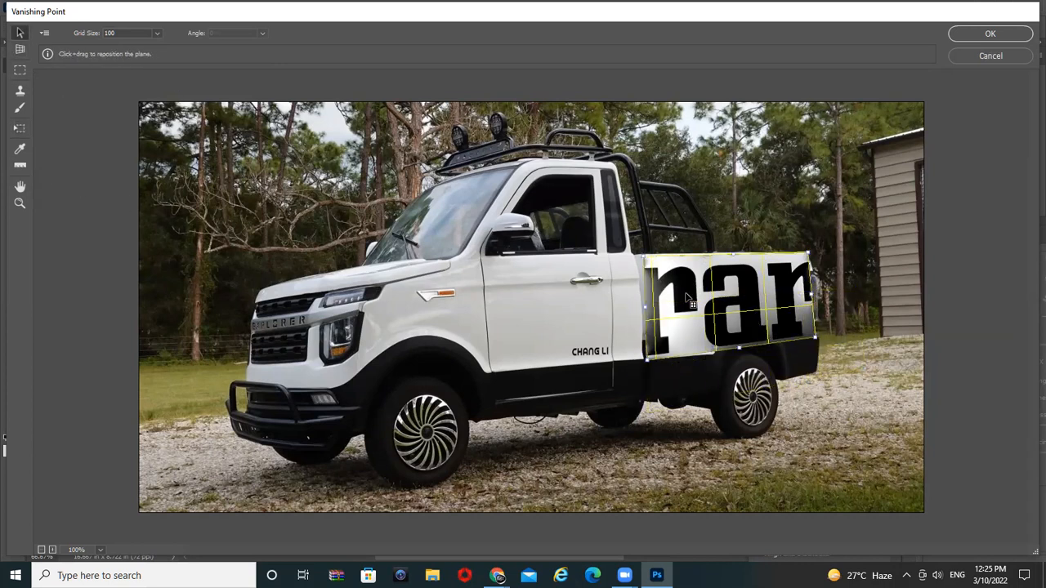
left_click_drag(713, 323, 751, 419)
key("ctrl+z")
key("ctrl+z")
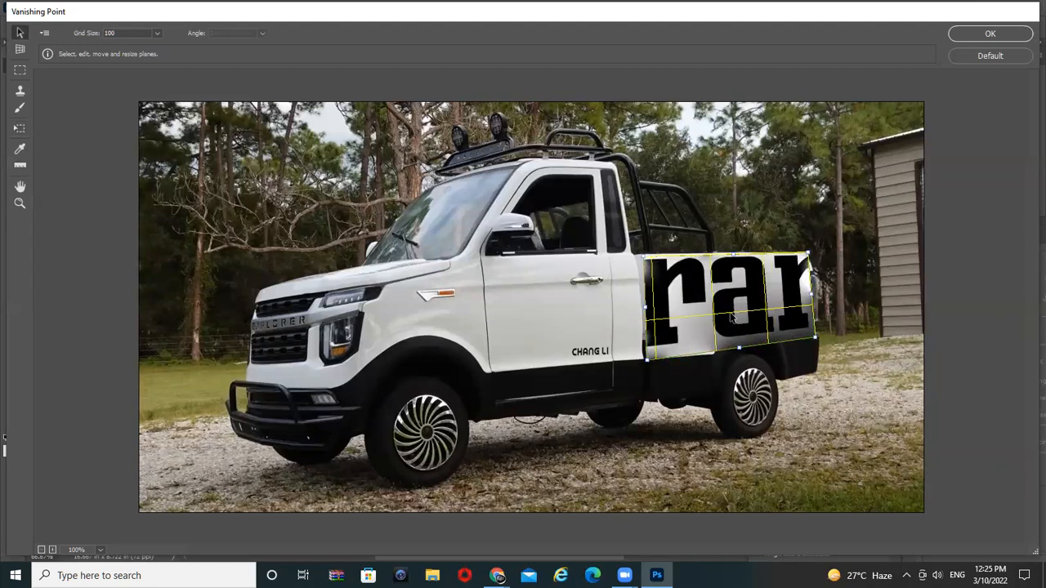
key("ctrl+z")
key("ctrl+z")
key("ctrl+z")
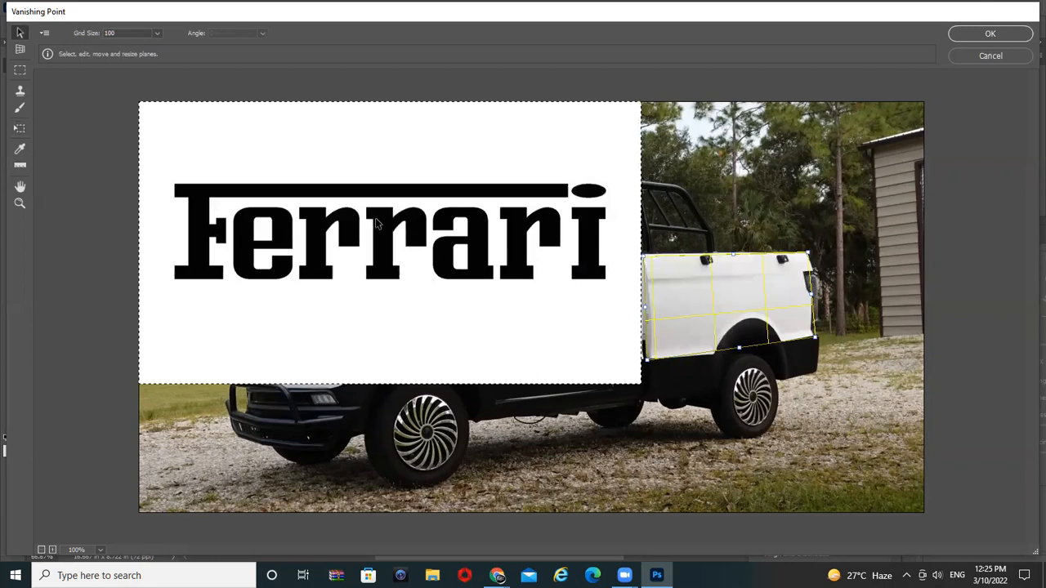
- Scale the pasted Ferrari wordmark down to fit the truck bed and move it onto the perspective plane
key("t")
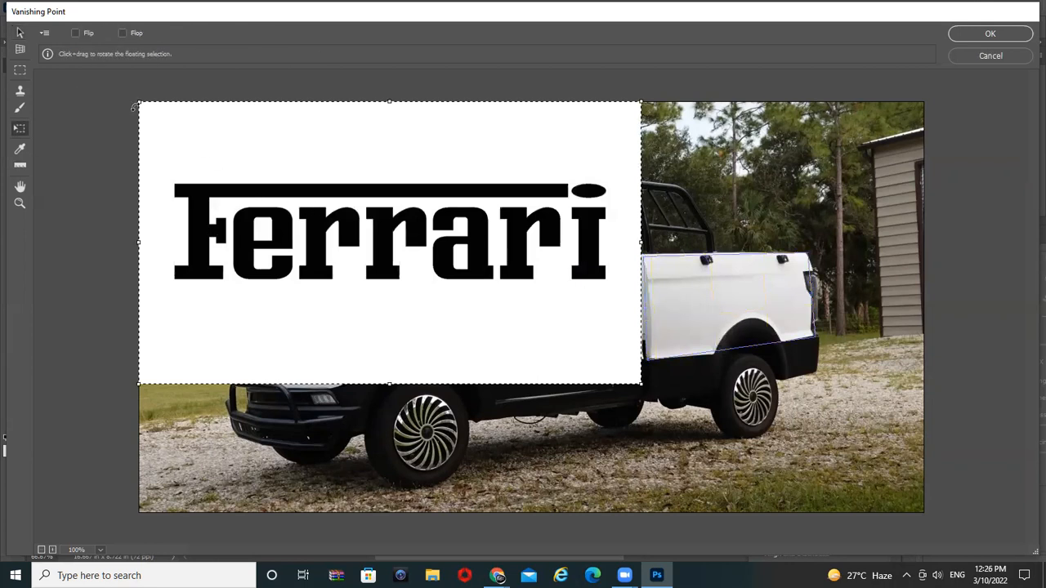
left_click_drag(138, 105, 422, 286)
left_click_drag(549, 336, 765, 301)
key("ctrl+z")
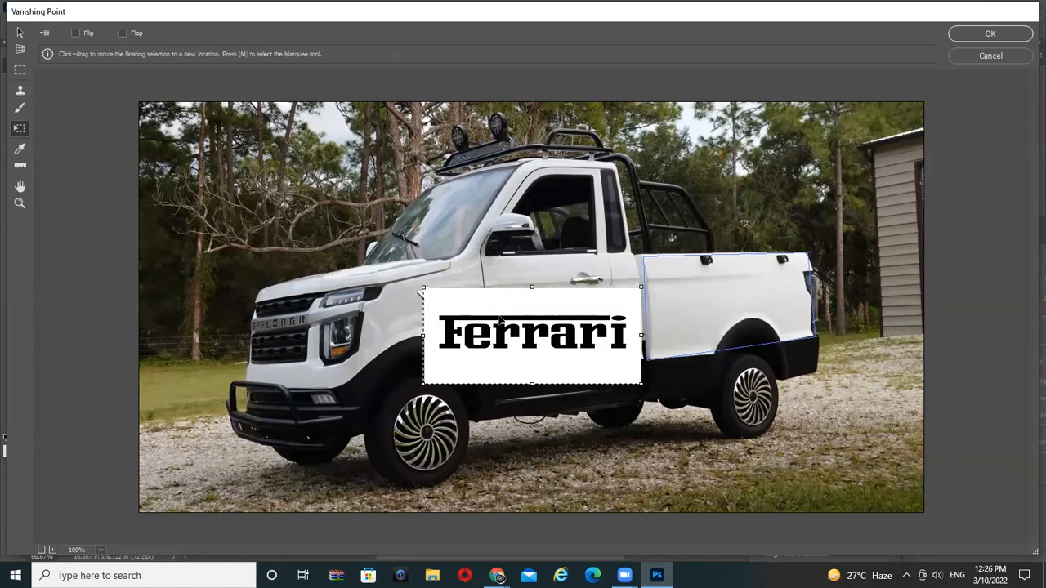
left_click_drag(422, 285, 481, 312)
left_click_drag(619, 356, 791, 301)
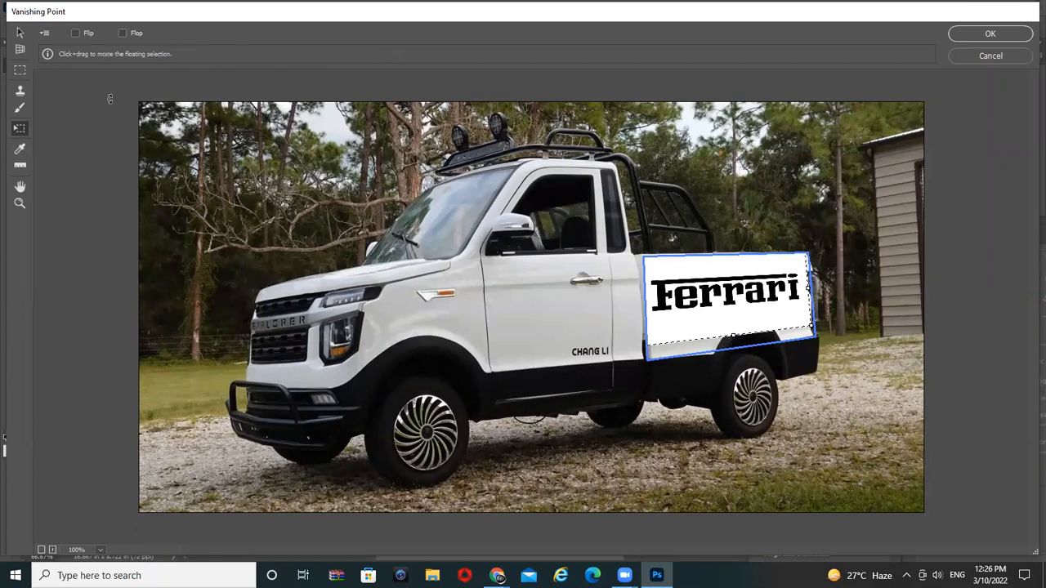
- Try blending the placed Ferrari wordmark with Heal set to Luminance and On, and undo the changes
key("v")
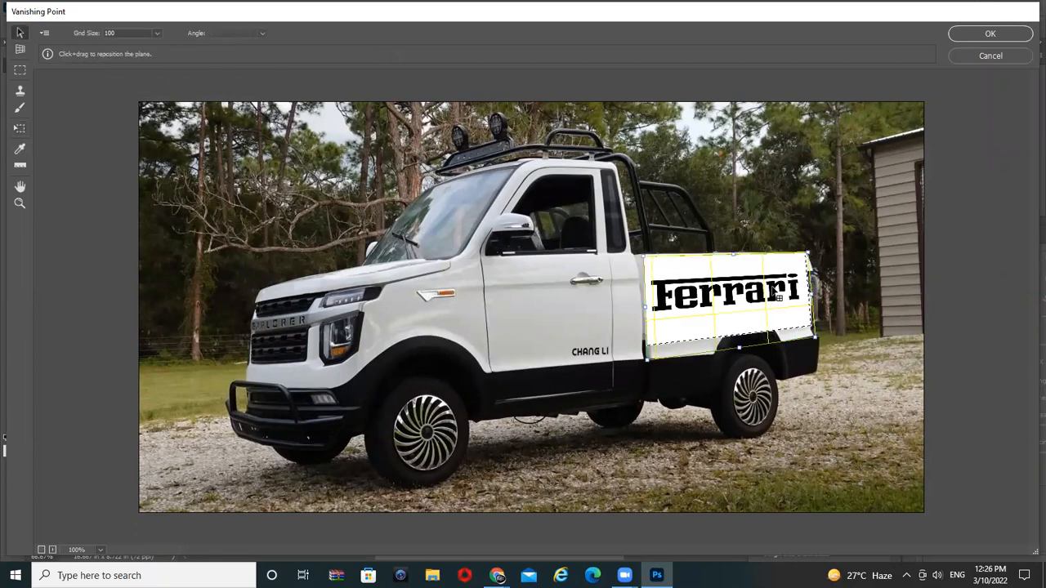
left_click(20, 72)
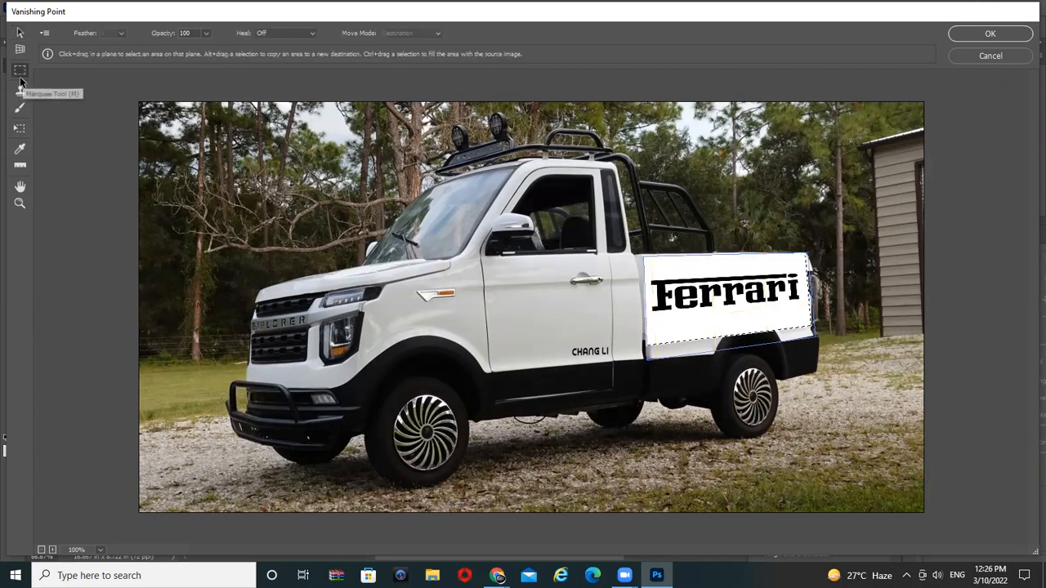
left_click(286, 43)
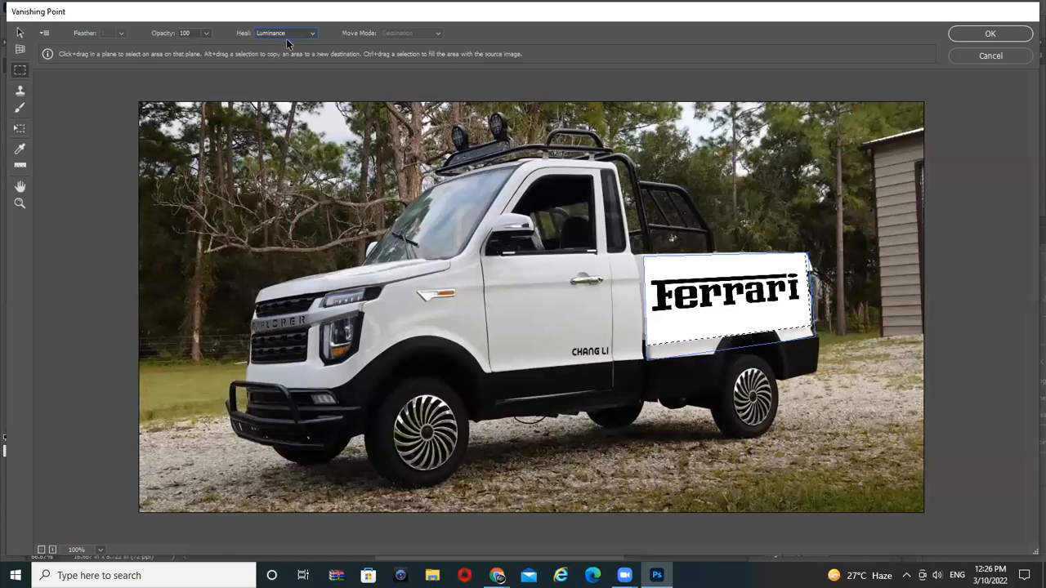
left_click(294, 33)
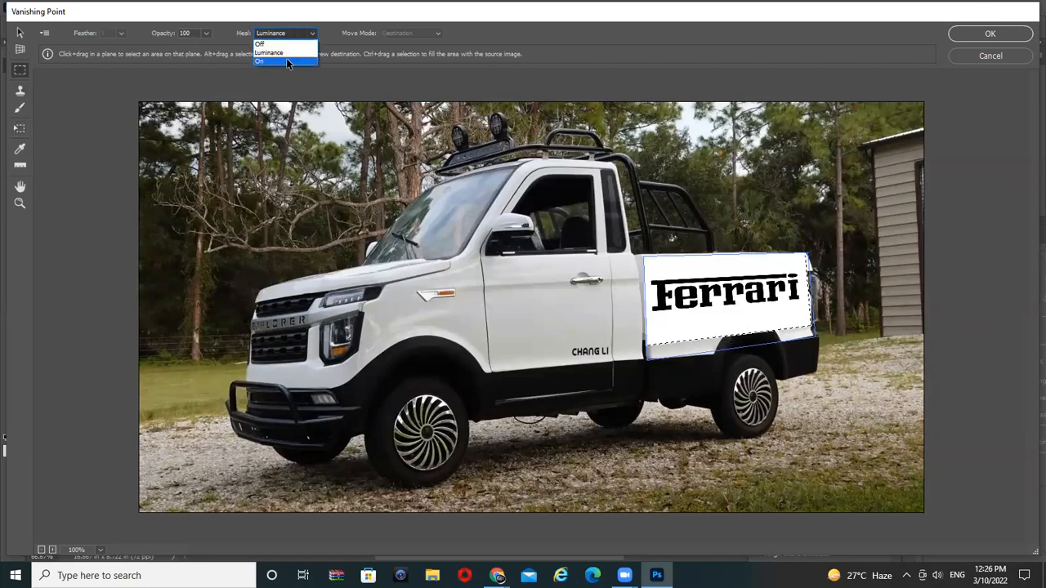
left_click(286, 61)
key("ctrl+z")
key("ctrl+z")
- Try placing the reduced Ferrari wordmark on the truck-bed plane again, undo it and cancel the Vanishing Point filter
mouse_move(577, 354)
left_mouse_down()
mouse_move(719, 289)
mouse_move(738, 287)
mouse_move(745, 299)
mouse_move(737, 283)
left_mouse_up()
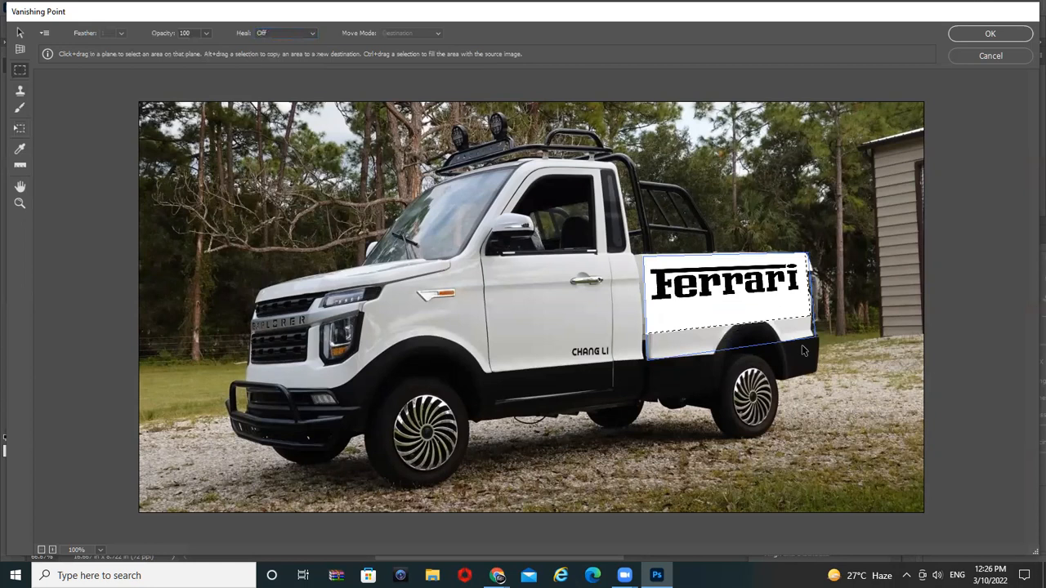
key("ctrl+alt+z")
key("ctrl+alt+z")
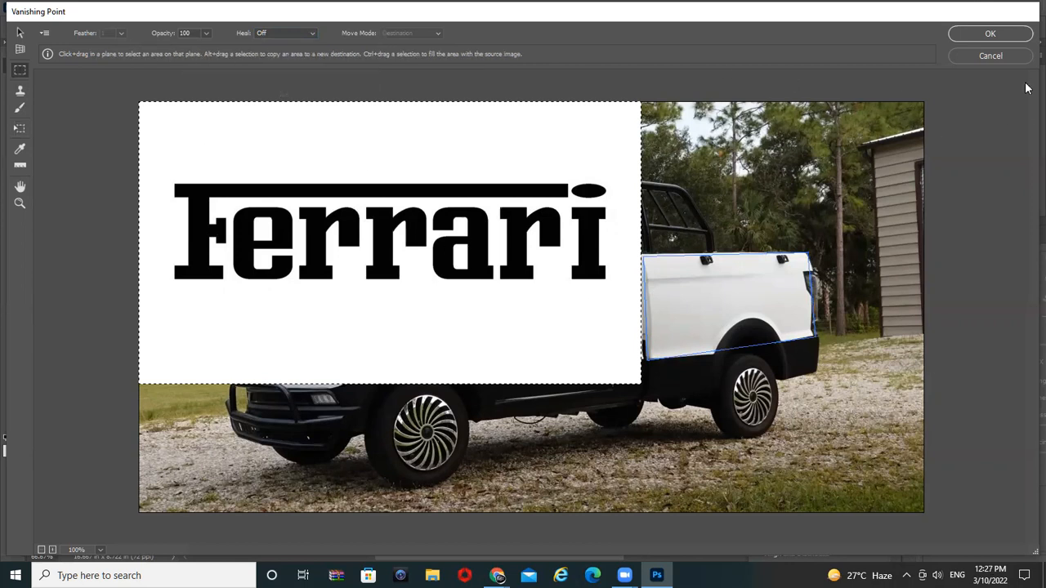
left_click(981, 57)
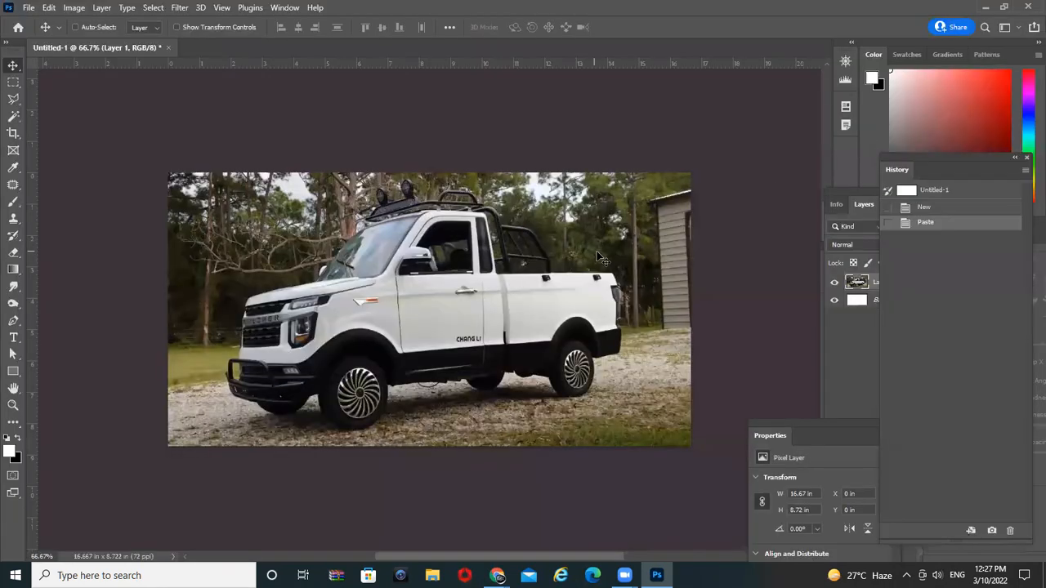
left_click(527, 288, "ctrl")
left_click(496, 301, "ctrl+alt")
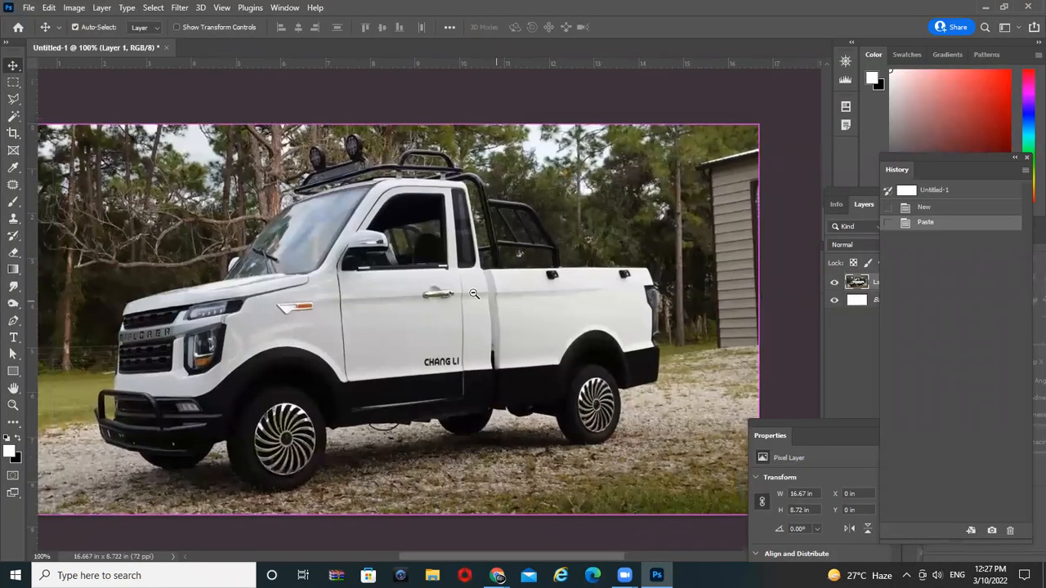
left_click(474, 294, "ctrl+alt")
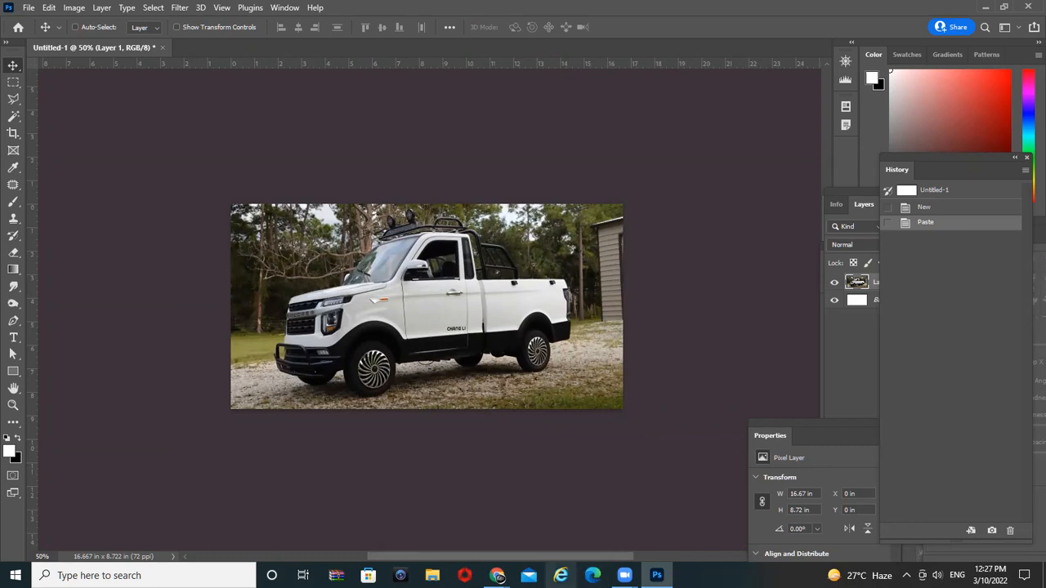
- Switch to the Chrome window with the Ferrari logo results and search Google Images for "road"
mouse_move(497, 575)
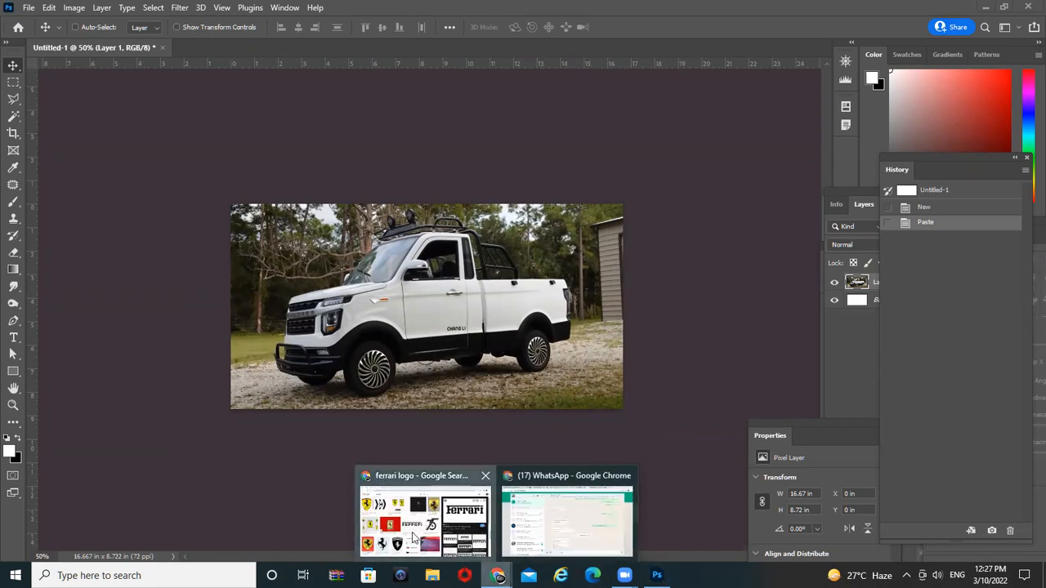
left_click(425, 507)
type("road")
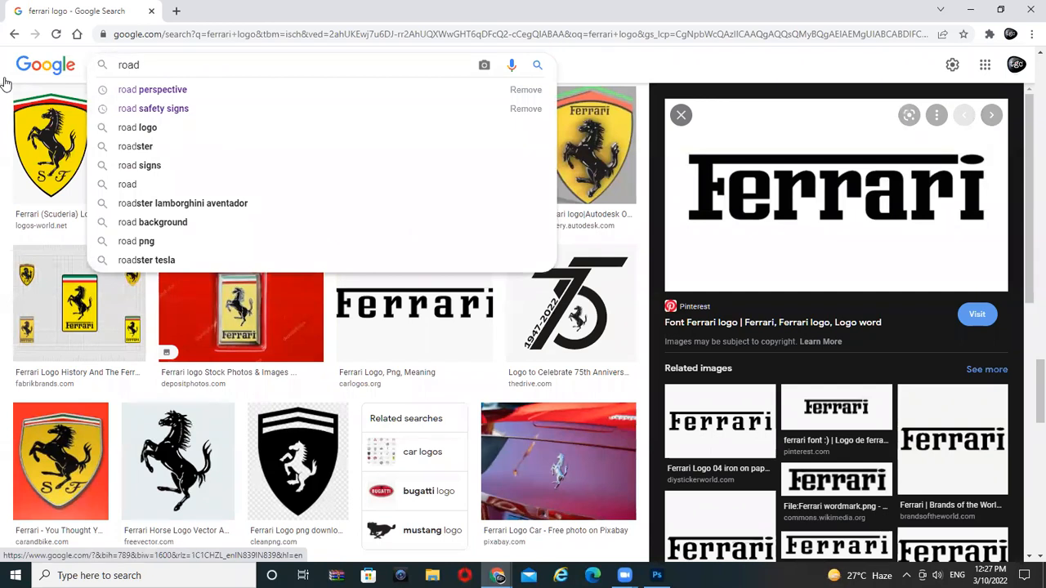
key("Return")
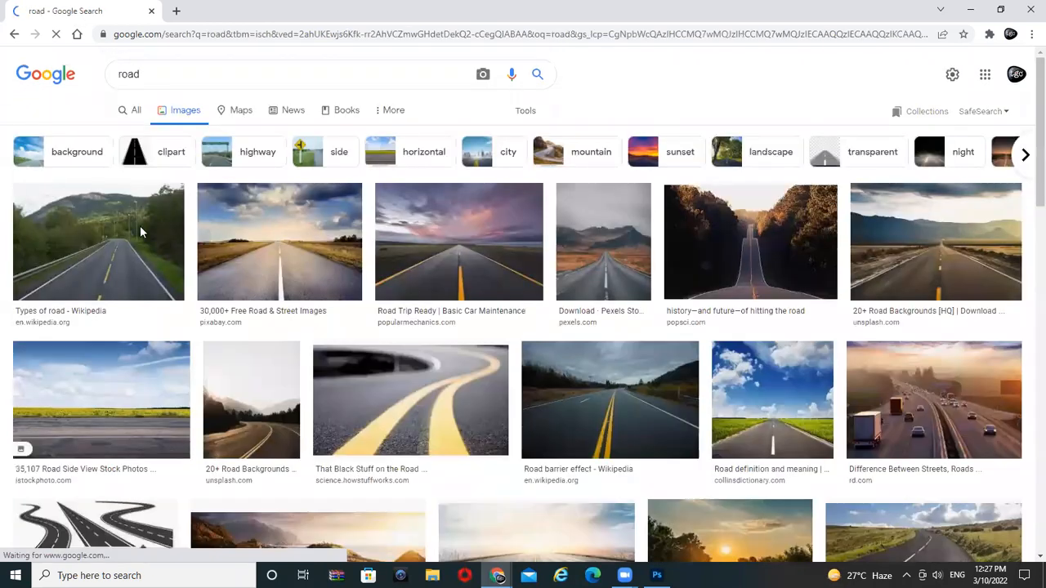
- Find the HowStuffWorks road photo with two curving yellow lines and copy the image to the clipboard
scroll(356, 428, "down", 1)
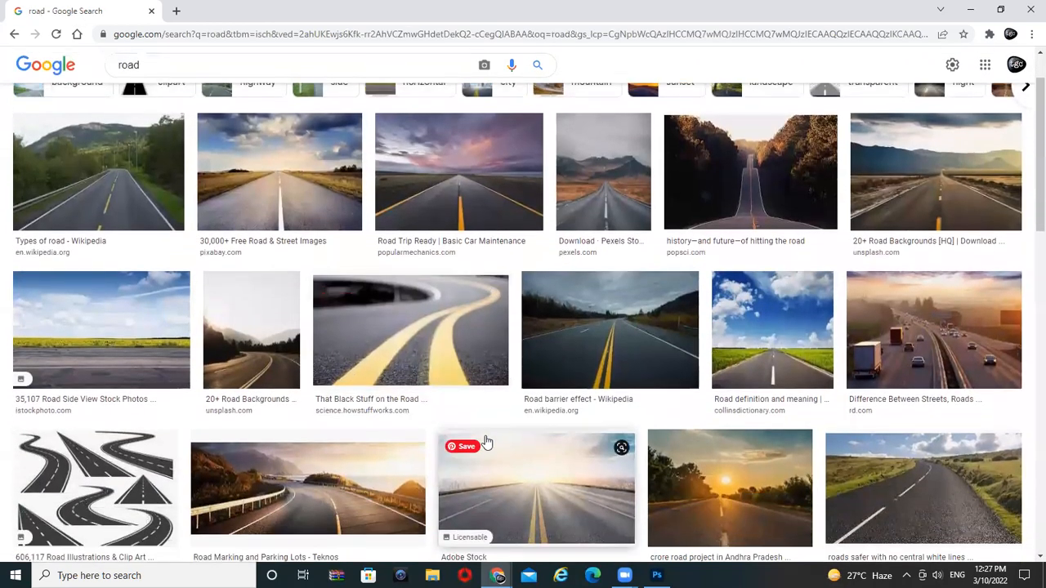
left_click(161, 202)
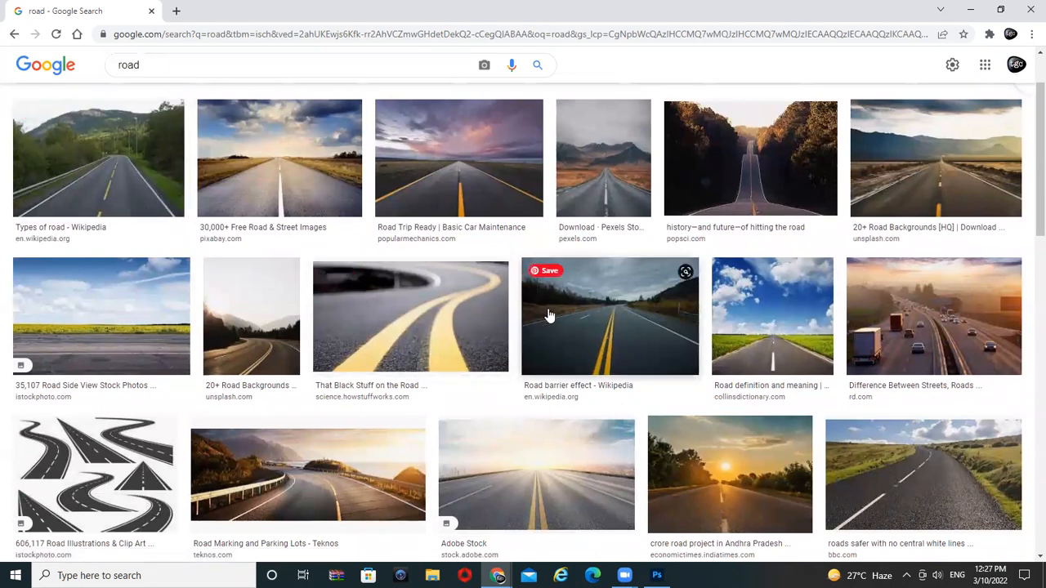
scroll(551, 317, "down", 2)
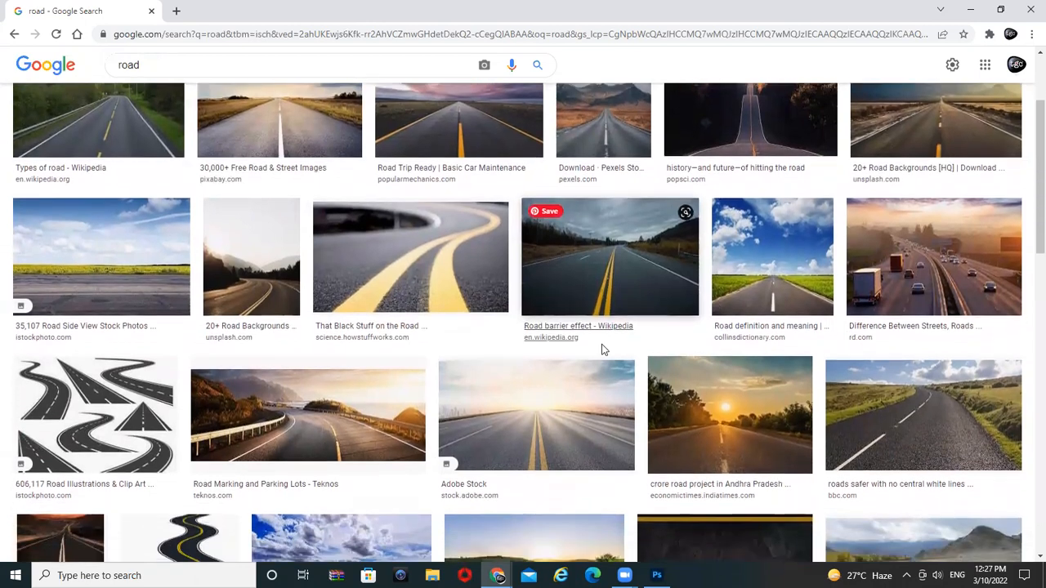
left_click(428, 259)
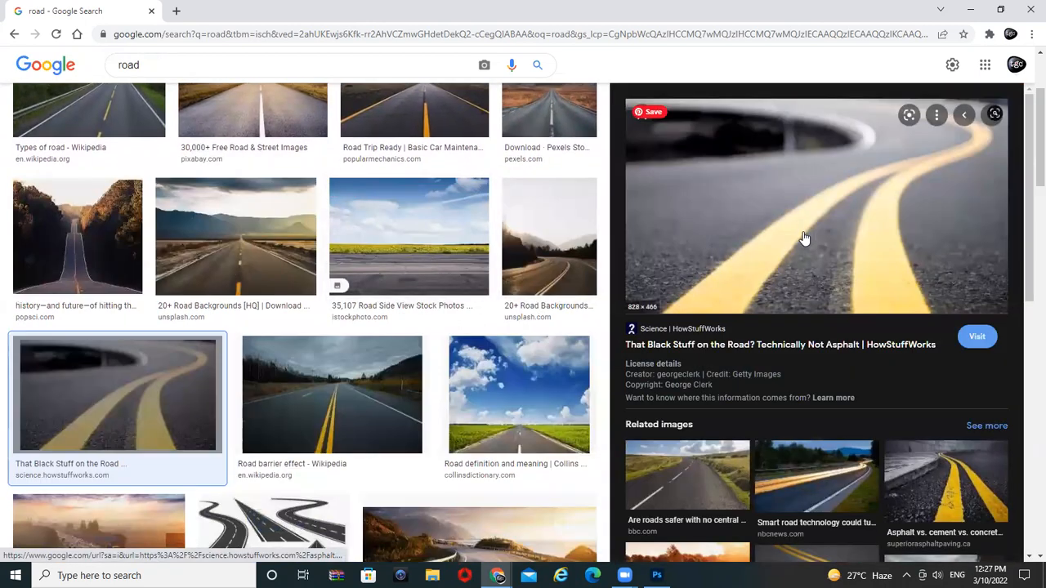
right_click(804, 236)
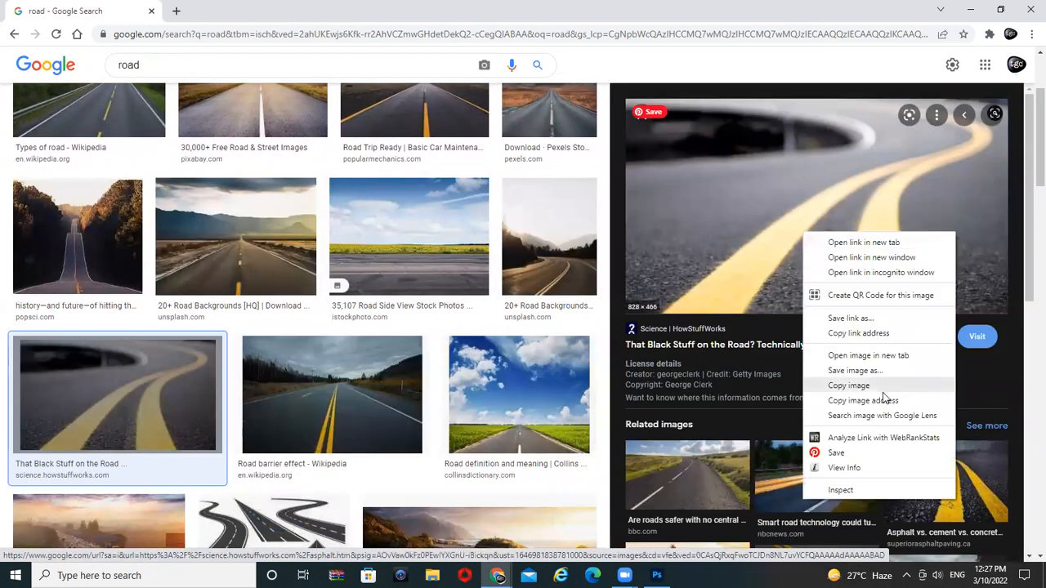
left_click(878, 393)
- Switch back to Photoshop, create a new 828 x 466 px document from the Clipboard preset and paste the road photo
left_click(657, 575)
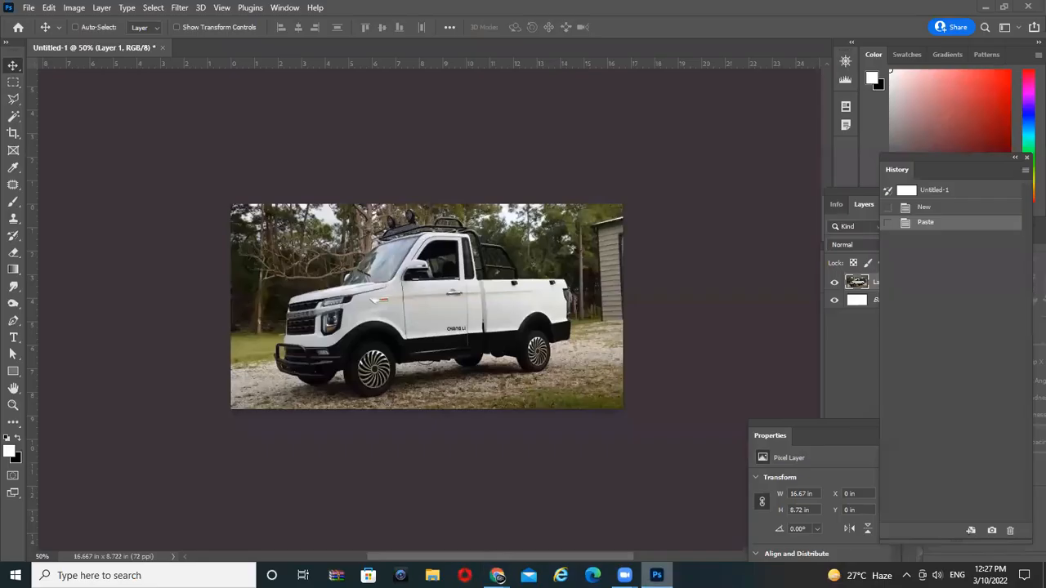
key("ctrl+n")
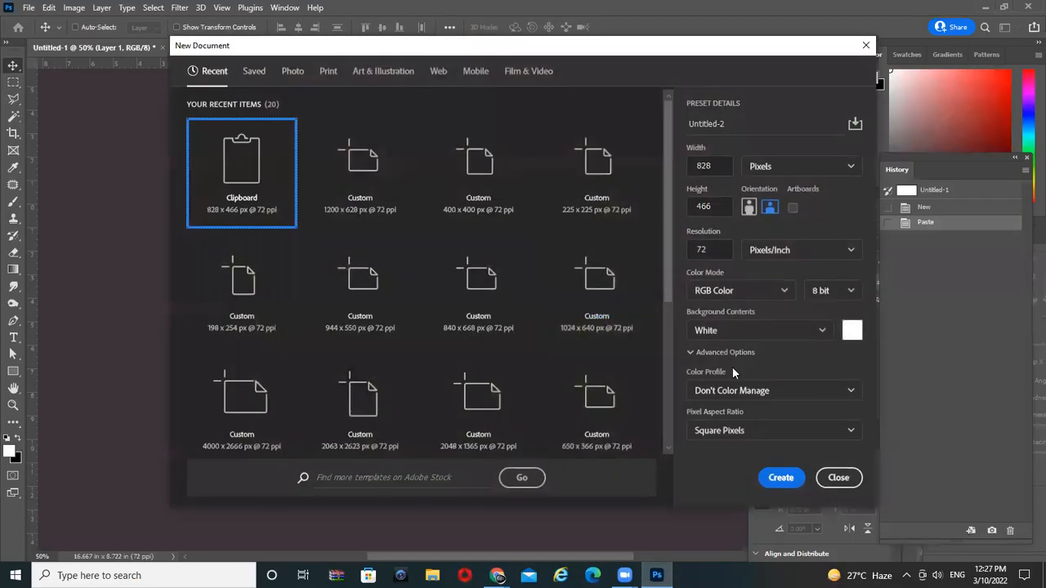
key("Return")
left_click(49, 7)
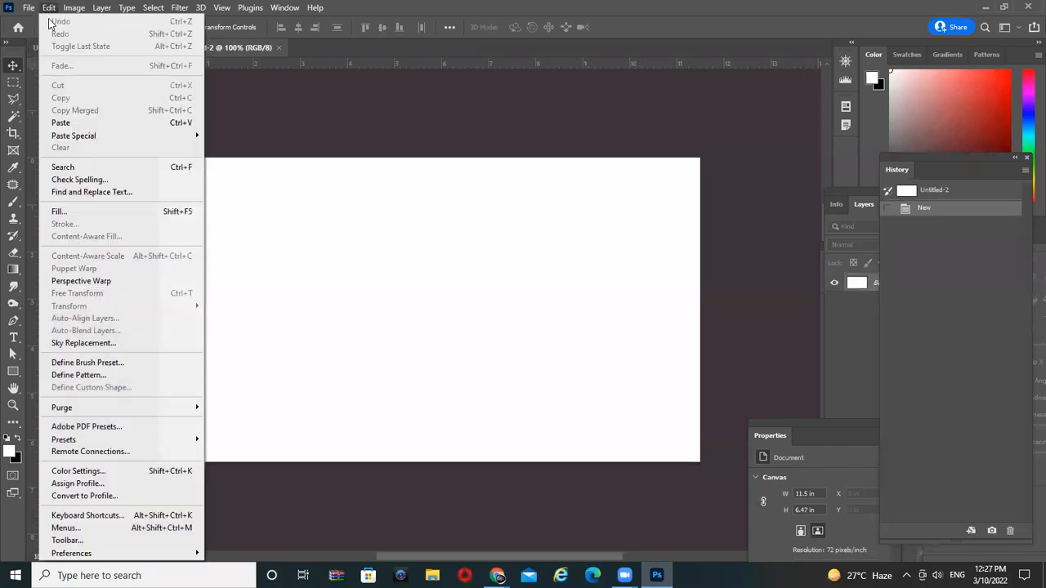
left_click(94, 125)
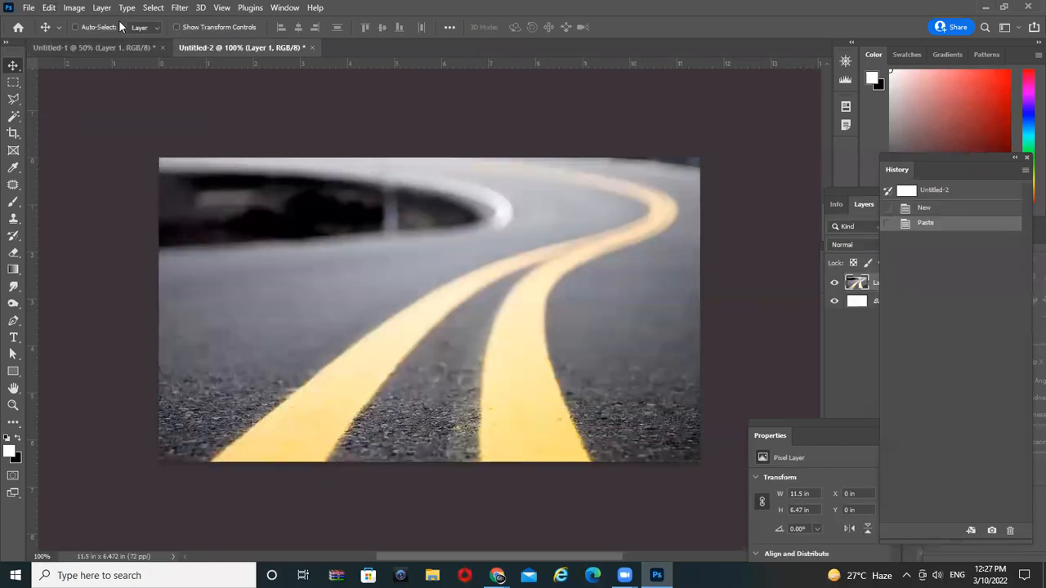
left_click(180, 7)
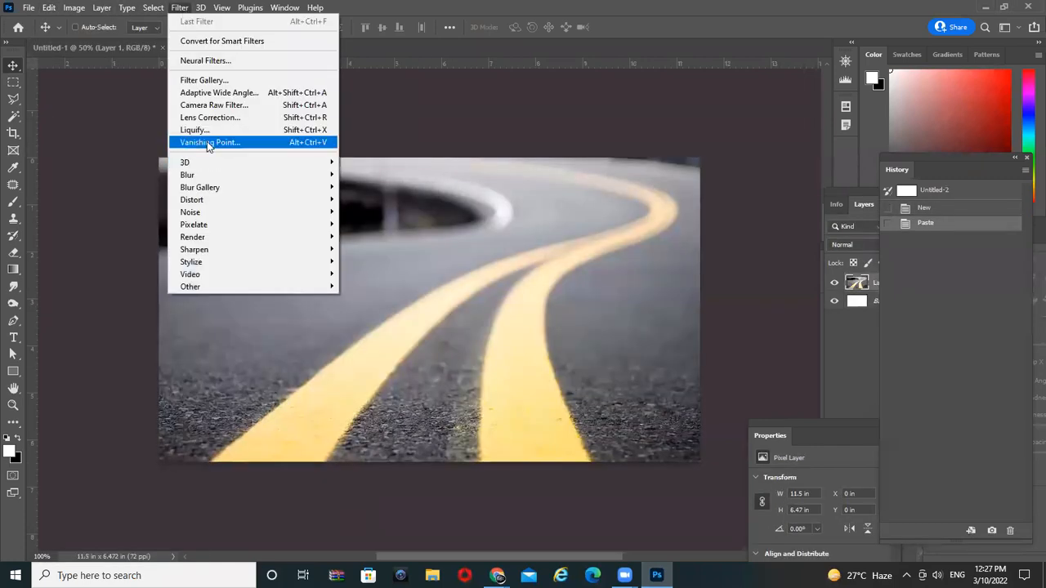
left_click(204, 140)
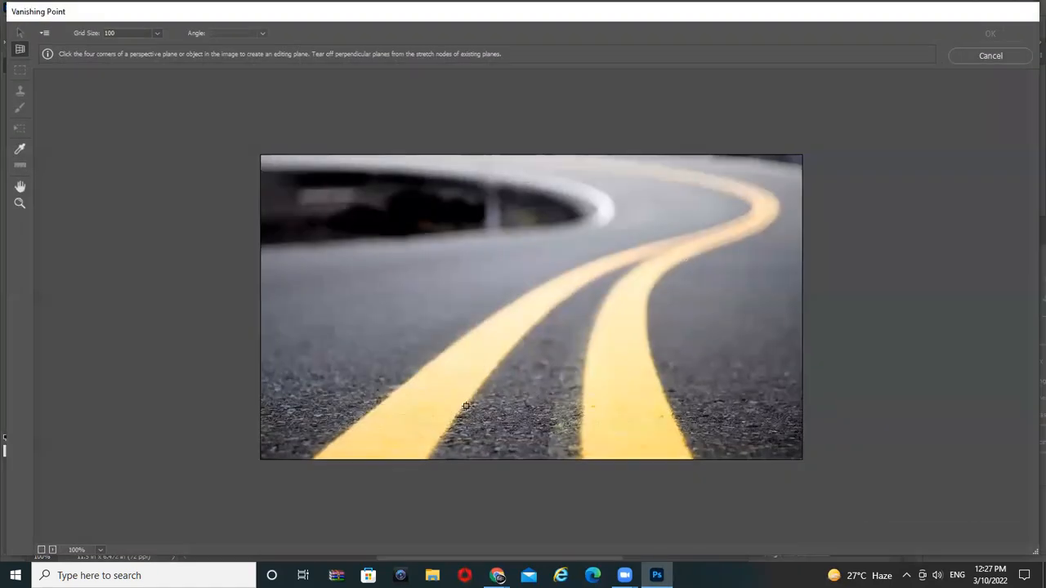
left_click(991, 56)
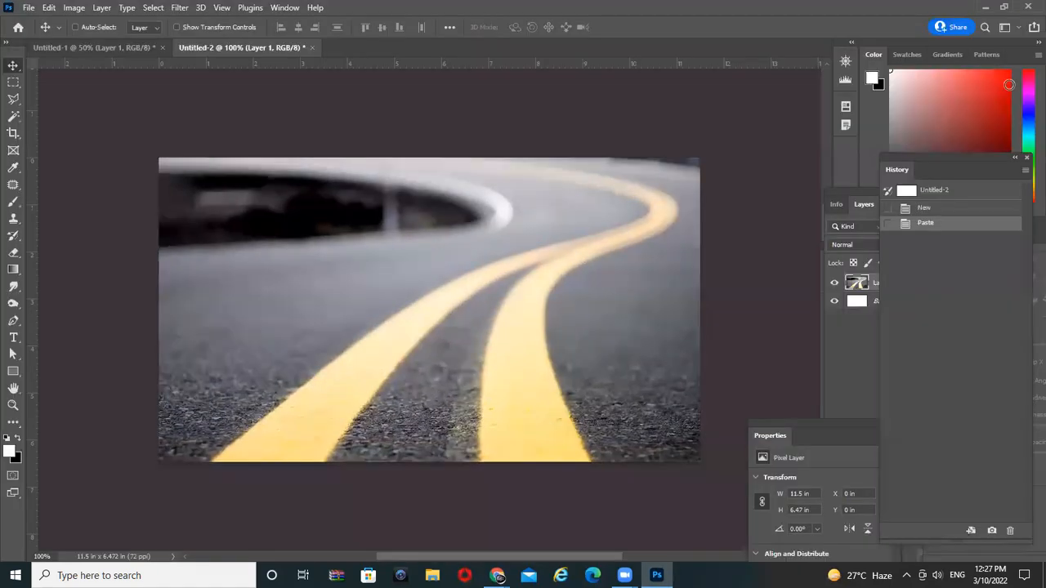
scroll(505, 232, "down", 4)
scroll(504, 232, "down", 2)
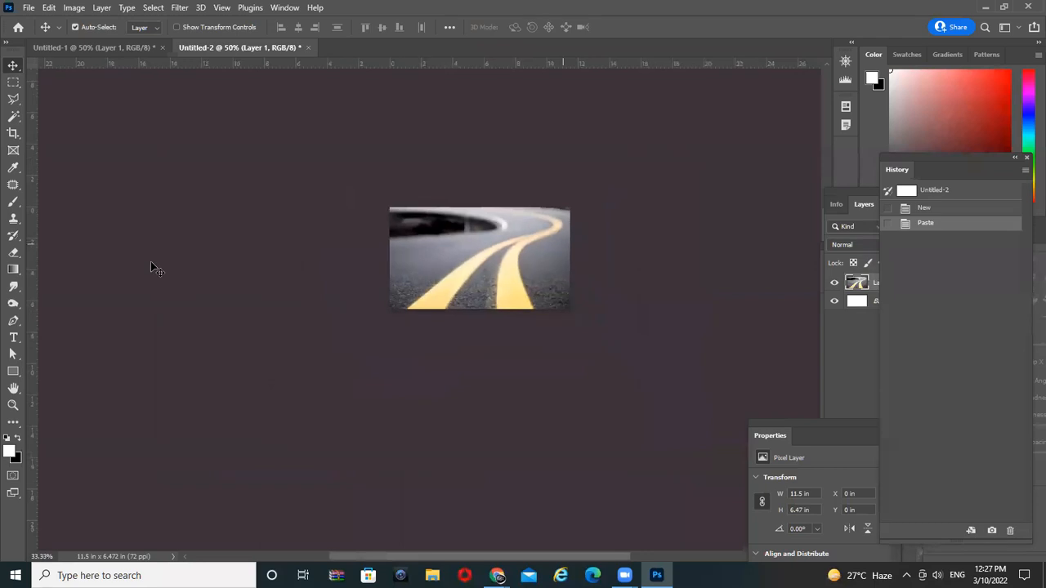
left_click(13, 82)
left_click_drag(385, 202, 628, 367)
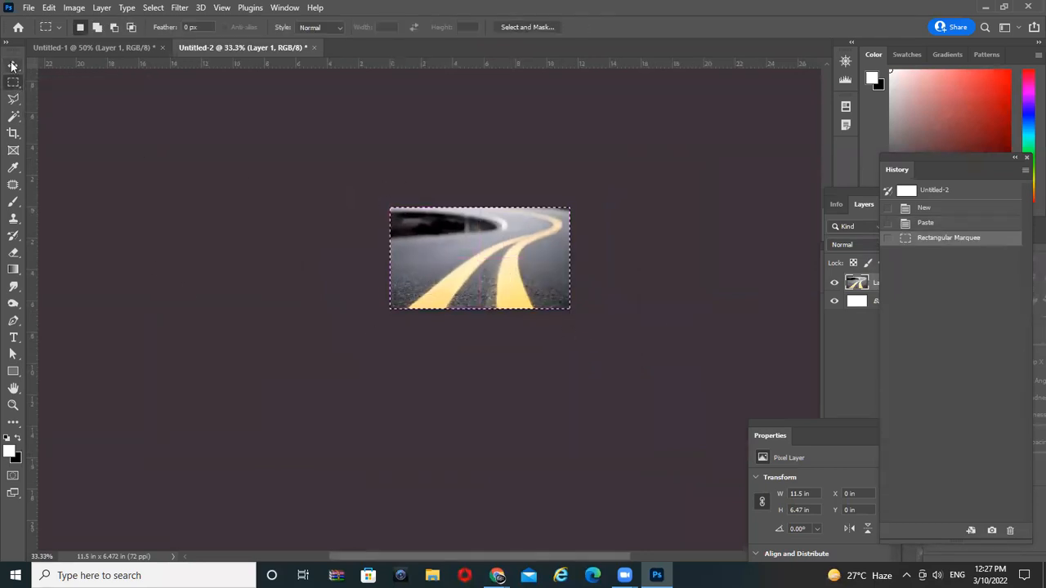
left_click(13, 65)
key("ctrl+d")
- Try to stretch the road layer downward with Free Transform, undo the stretch and cancel the transform
key("ctrl+t")
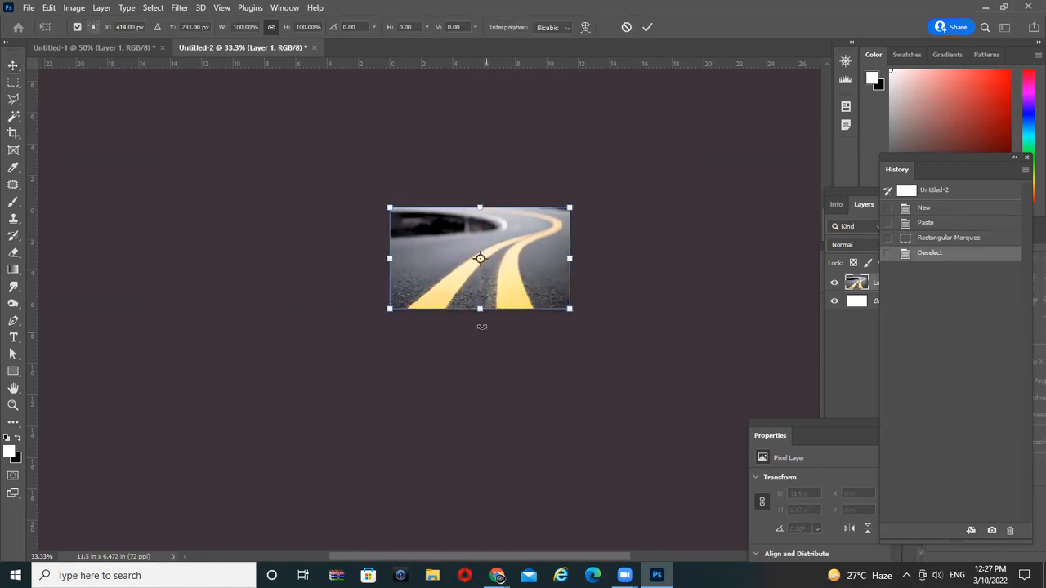
left_click_drag(480, 309, 481, 427)
key("ctrl+z")
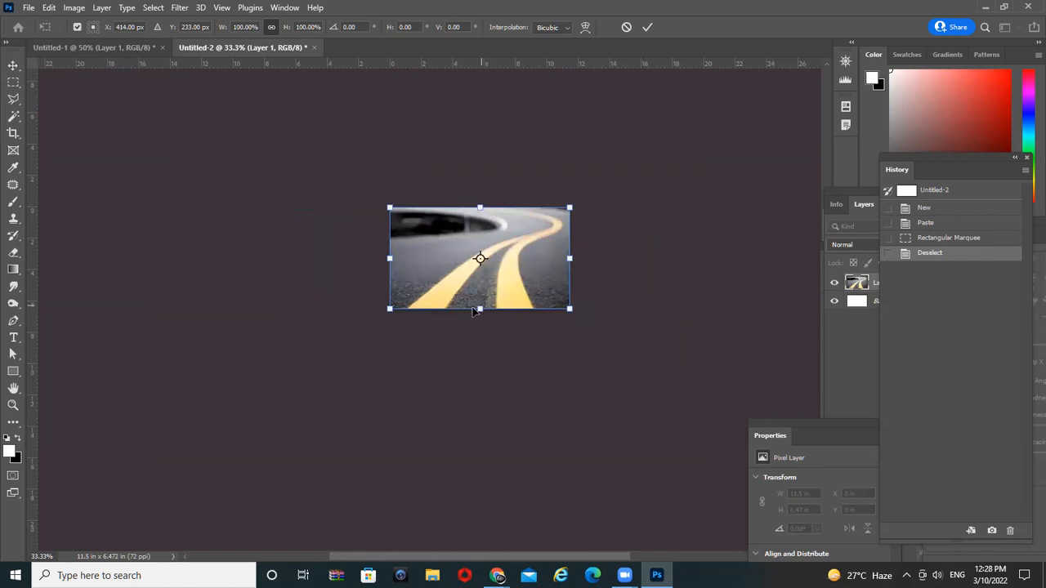
key("Escape")
- Try extending the crop area below the road photo, undo it and set the crop overlay to Rule of Thirds
key("c")
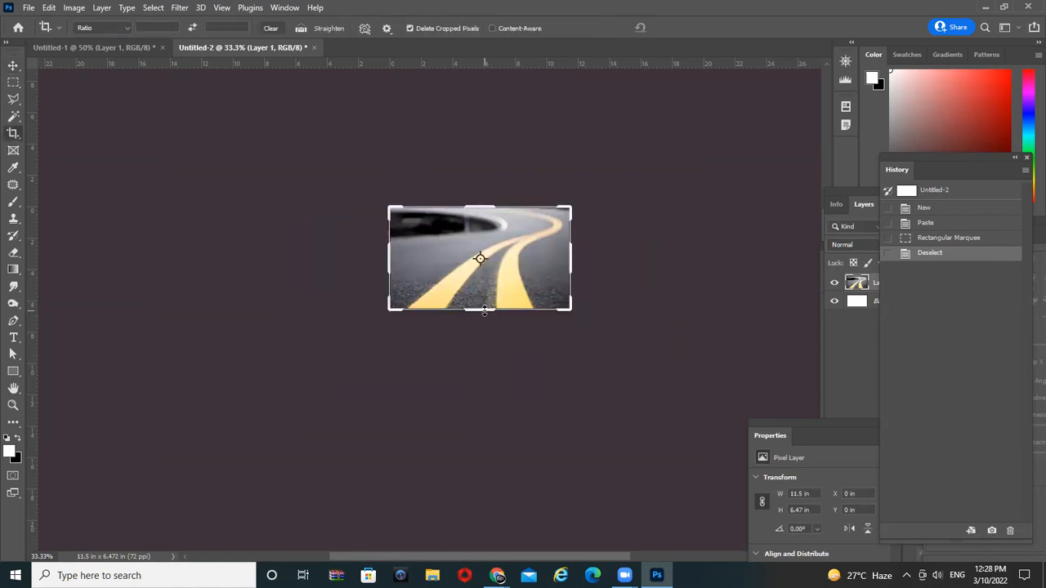
left_click_drag(484, 310, 483, 422)
key("ctrl+z")
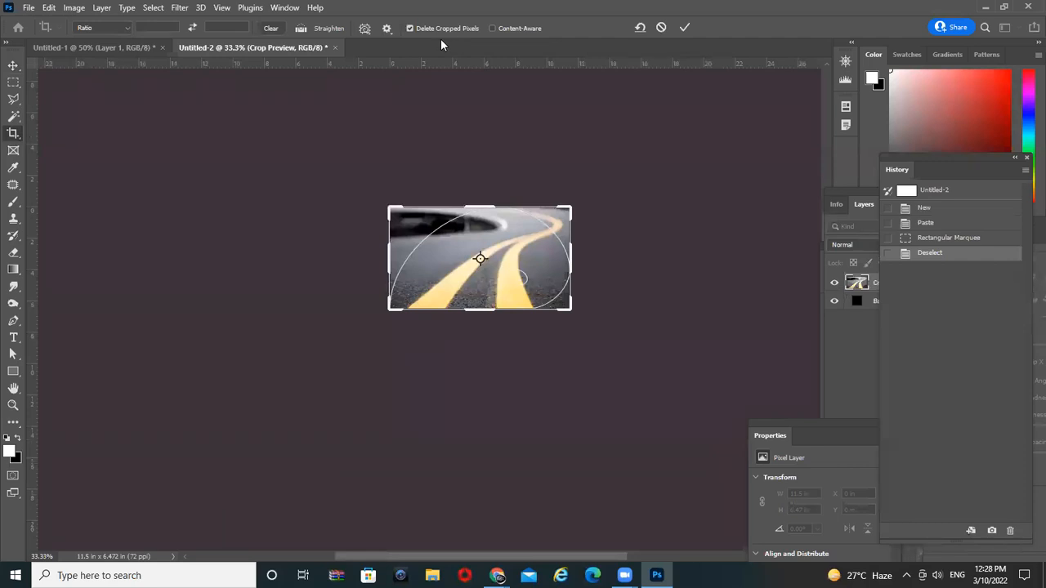
left_click(364, 30)
left_click(400, 41)
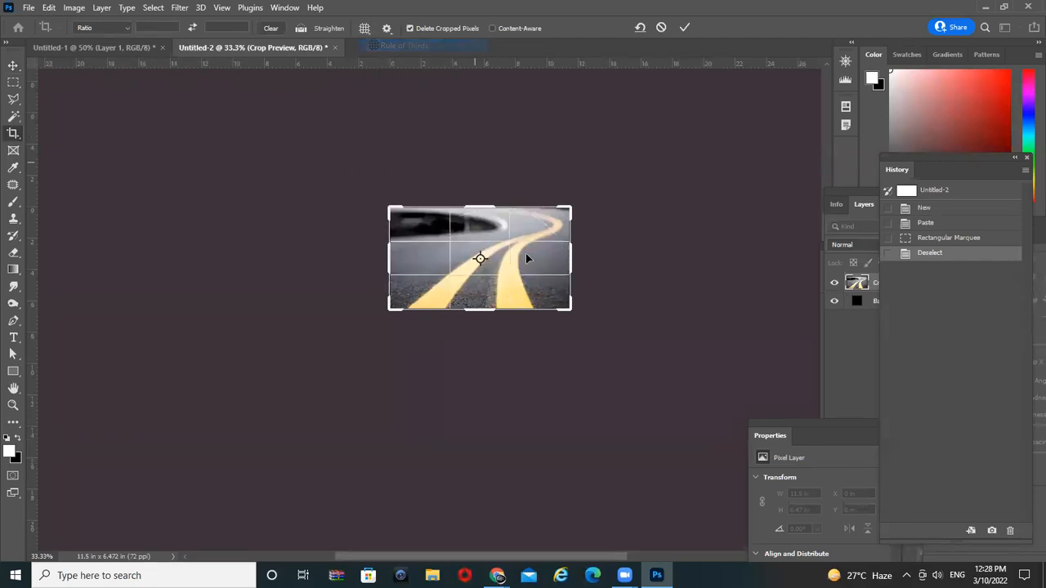
- Try extending the canvas below the road to about 14.5 in tall with Crop, and undo back to the rectangular selection
left_click_drag(481, 324, 480, 367)
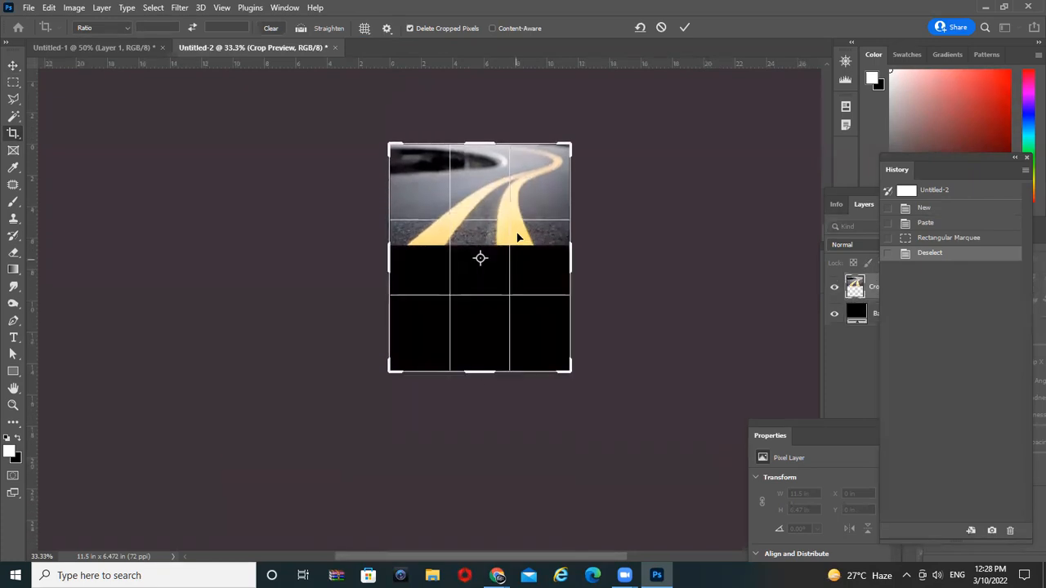
key("Return")
left_click(504, 214, "ctrl")
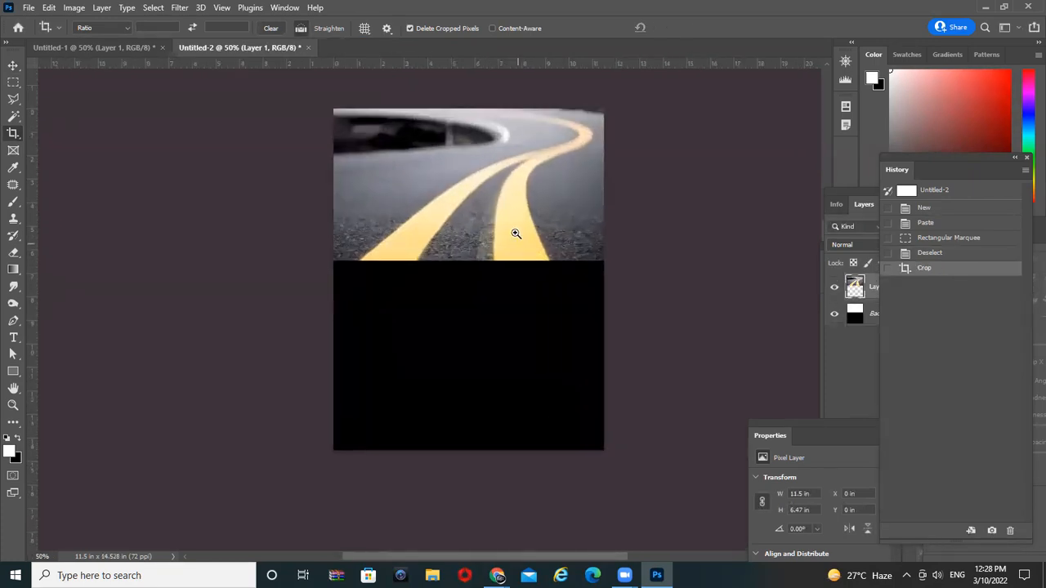
left_click(13, 67)
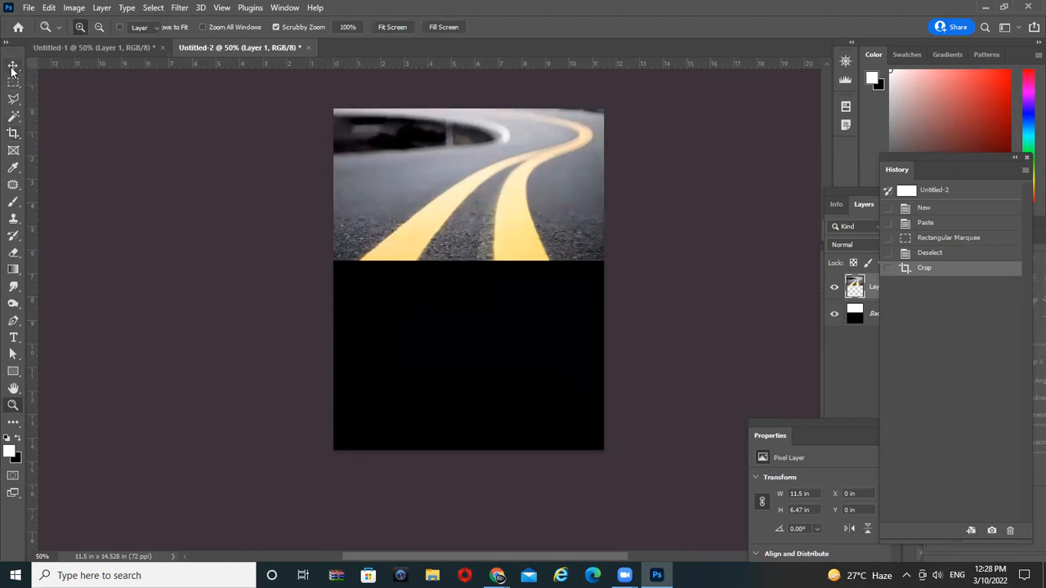
key("ctrl+z")
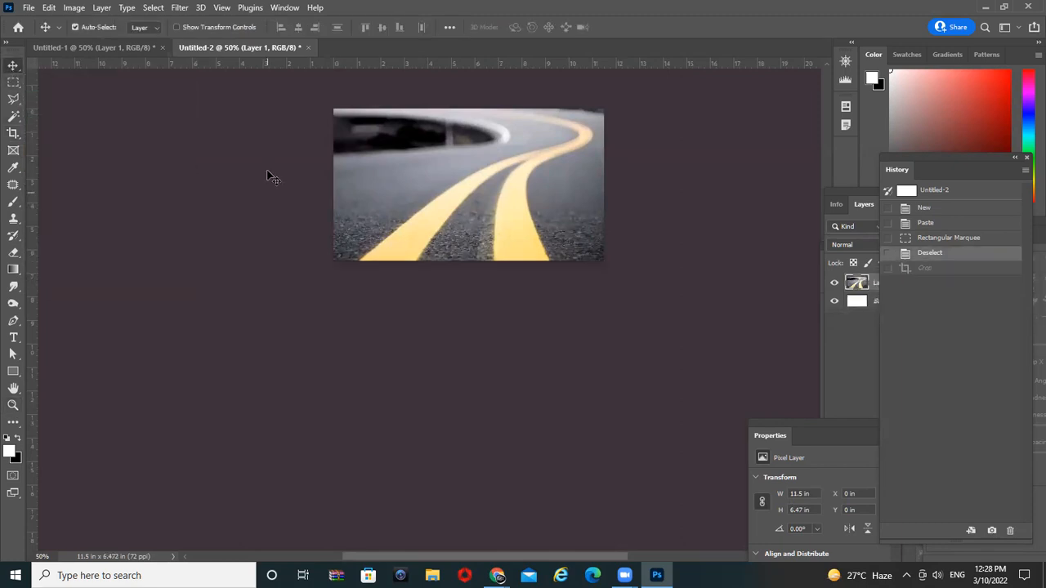
key("ctrl+z")
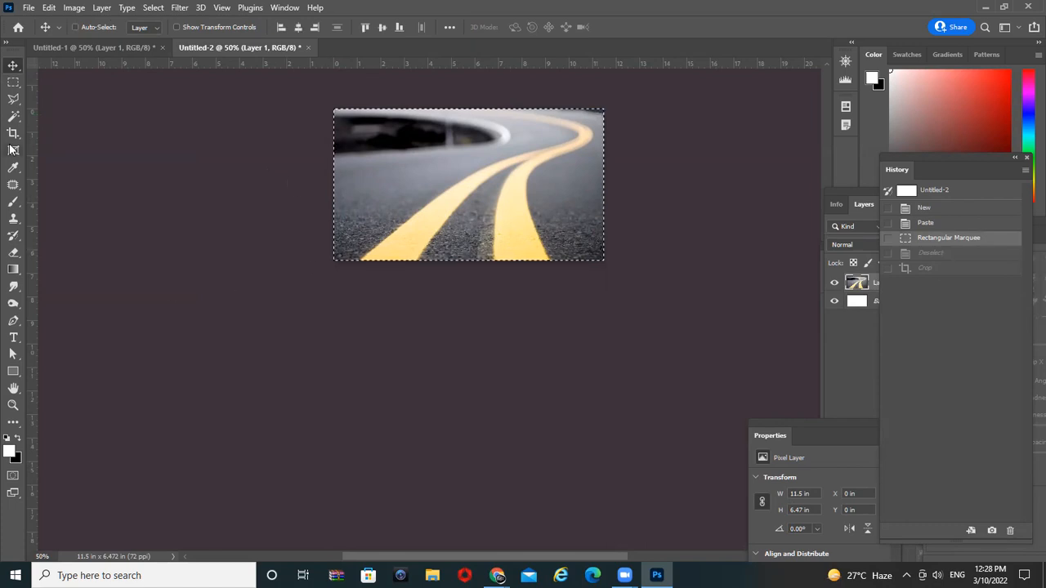
- Try to enlarge the selected road image downward with Free Transform, undo it and exit the transform
key("ctrl+t")
left_click_drag(475, 266, 470, 312)
key("ctrl+z")
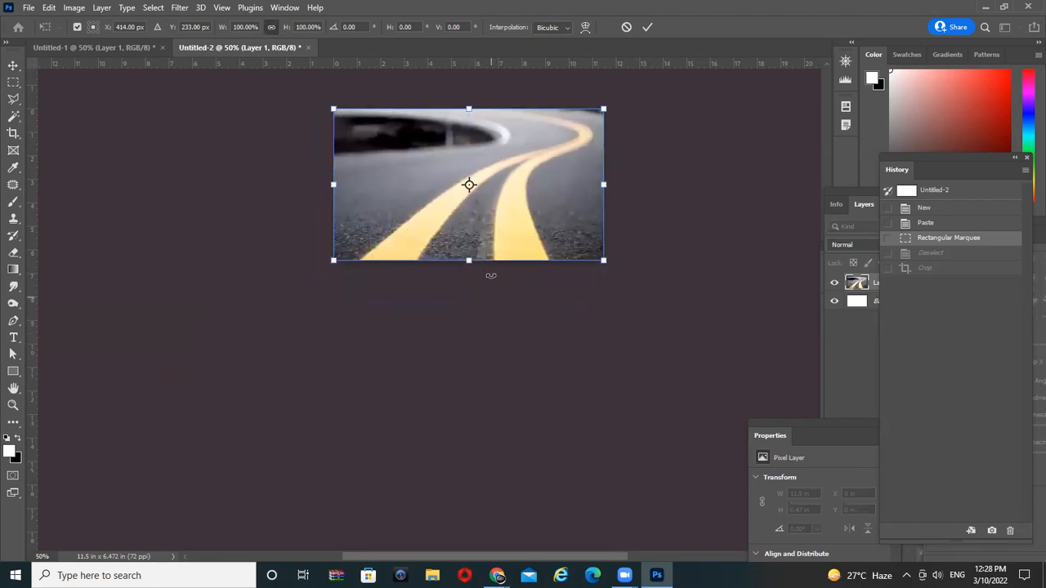
key("Escape")
- Extend the canvas below the road photo with the Crop tool to about 9.3 in tall
key("c")
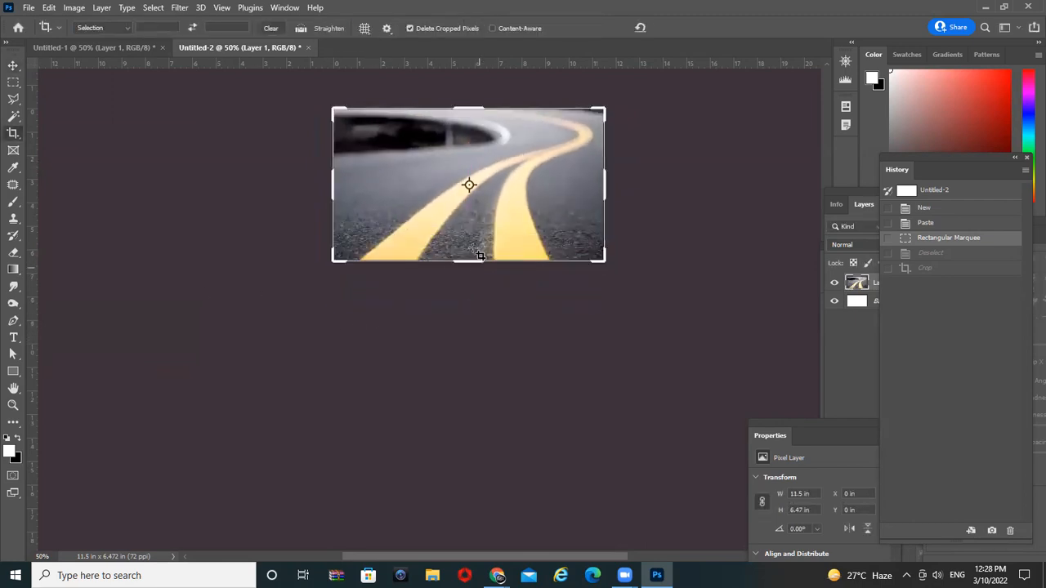
left_click_drag(468, 260, 465, 297)
double_click(512, 176)
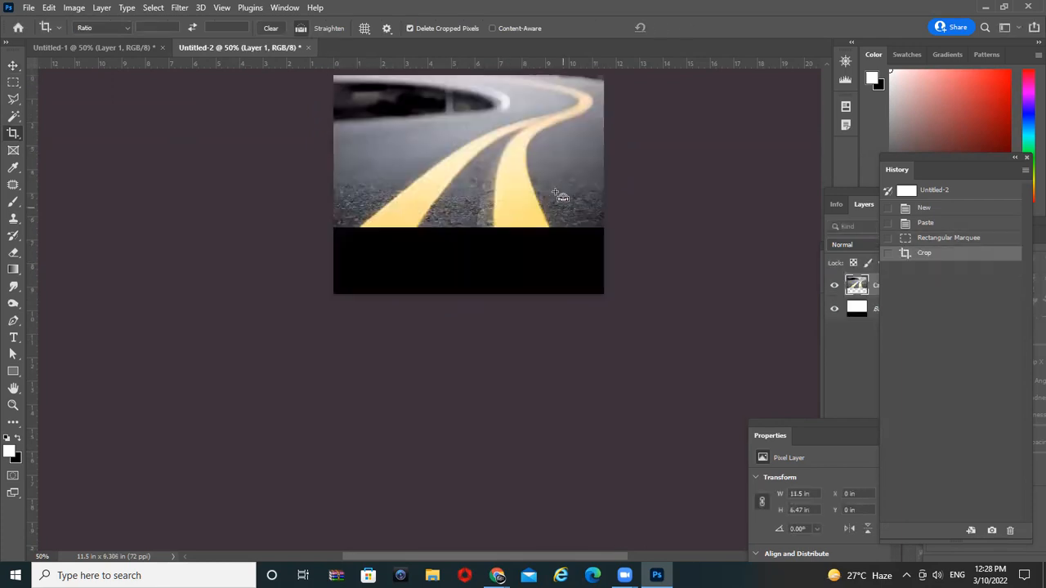
key("ctrl+plus")
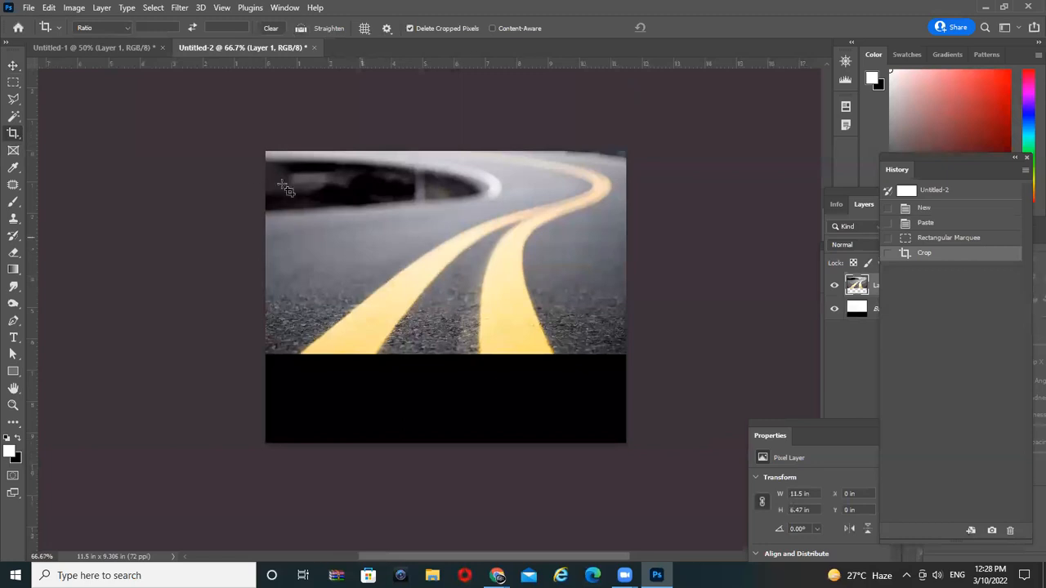
- Select the empty strip below the road, slightly overlapping the photo, and try filling it with Content-Aware at 100% opacity and Color Adaptation
left_click(13, 82)
left_click_drag(242, 349, 630, 447)
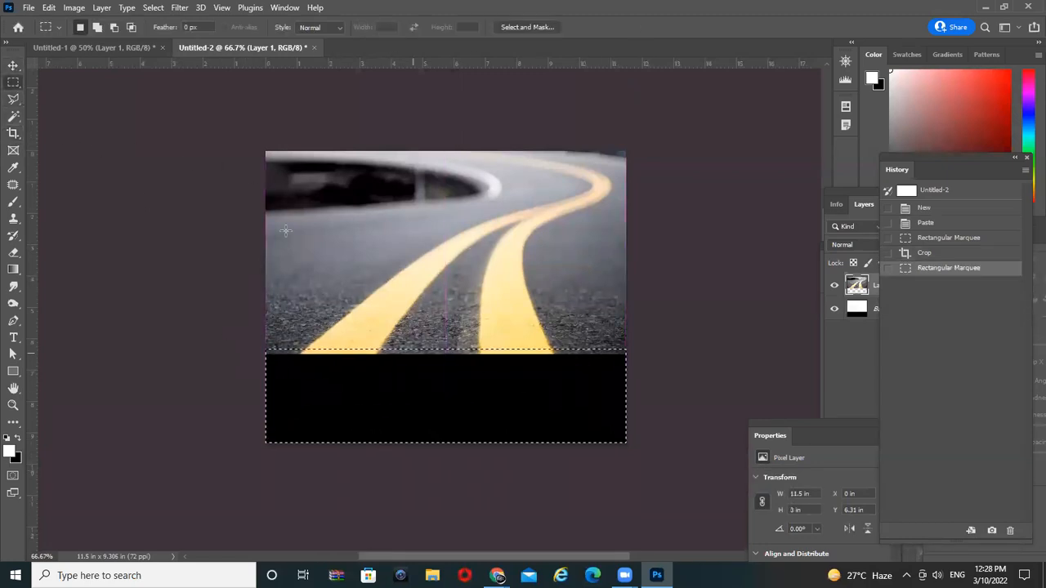
left_click(85, 8)
mouse_move(49, 7)
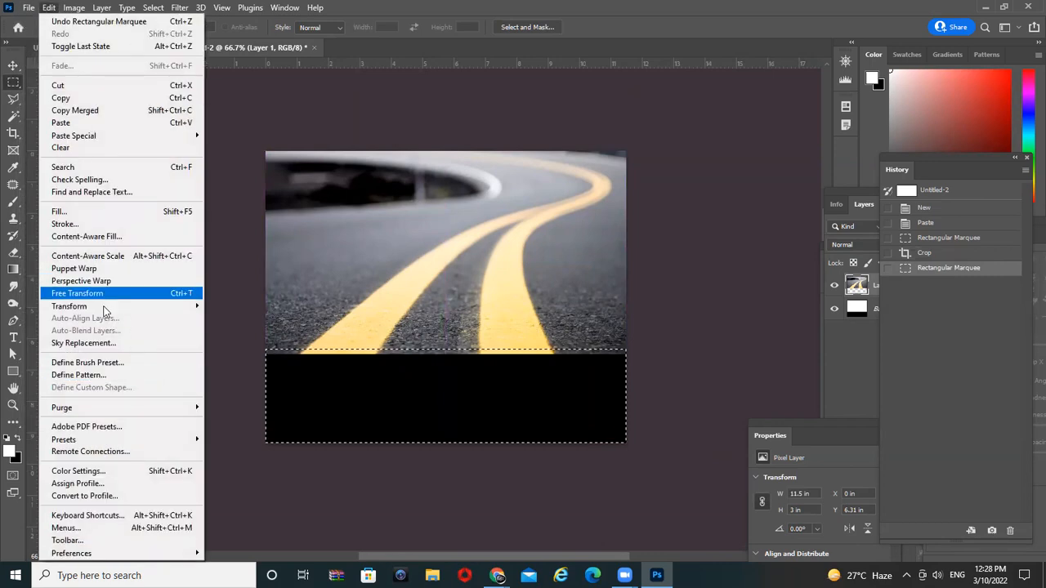
left_click(65, 212)
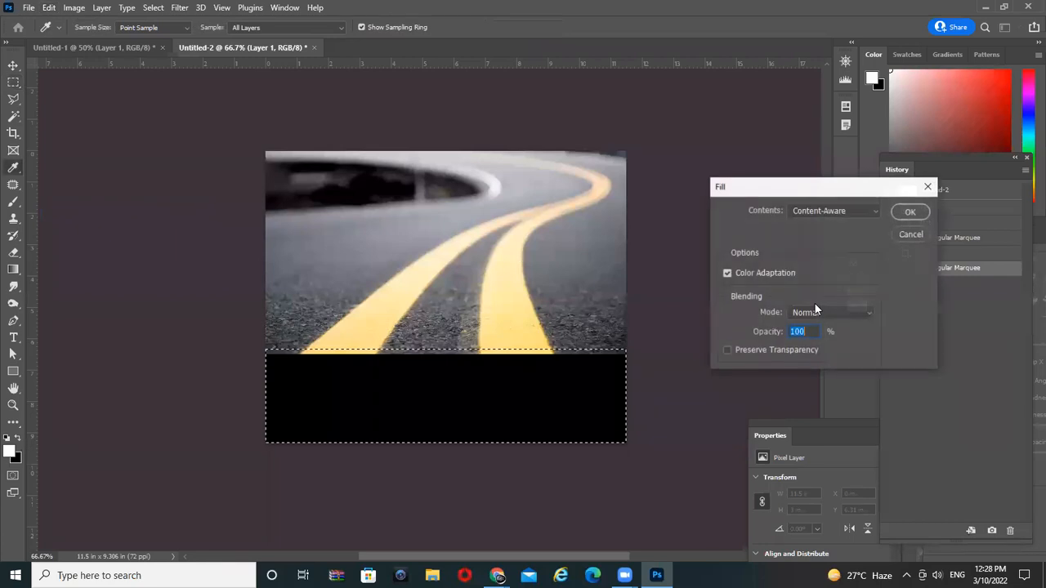
left_click(823, 210)
left_click(823, 211)
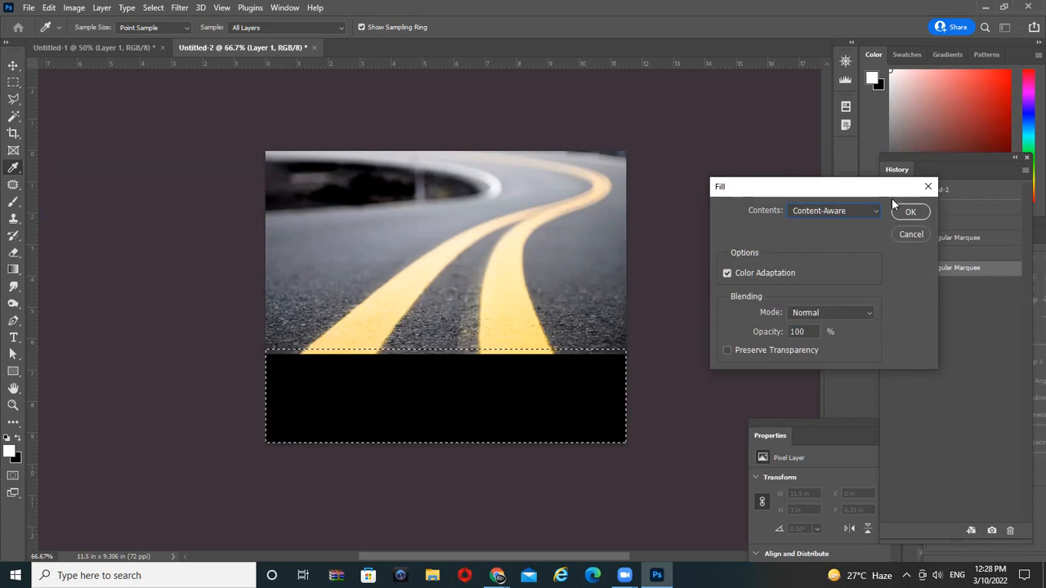
left_click(911, 212)
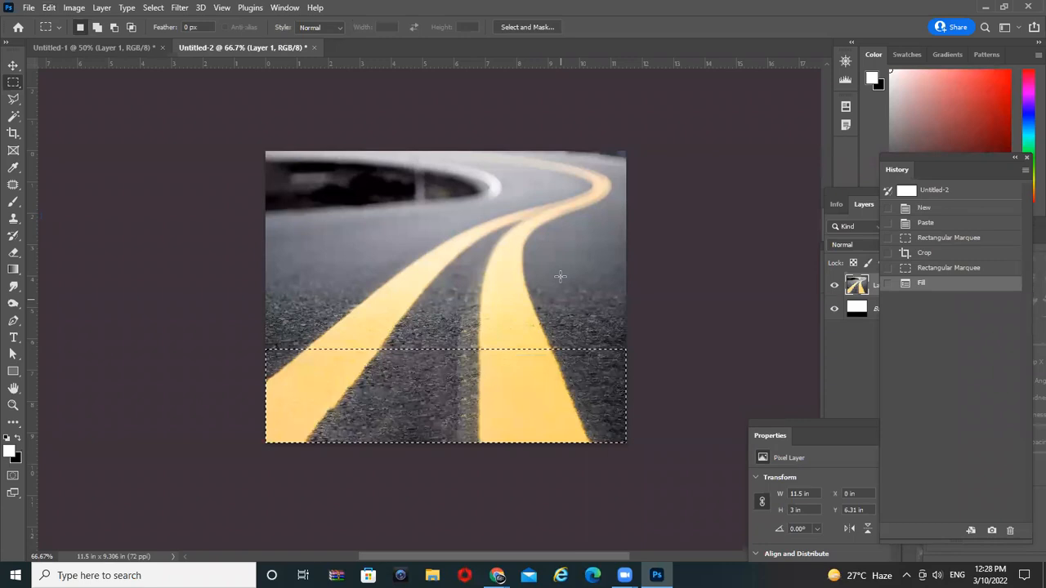
- Clear the selection, and undo both the deselection and the Content-Aware fill
key("ctrl+d")
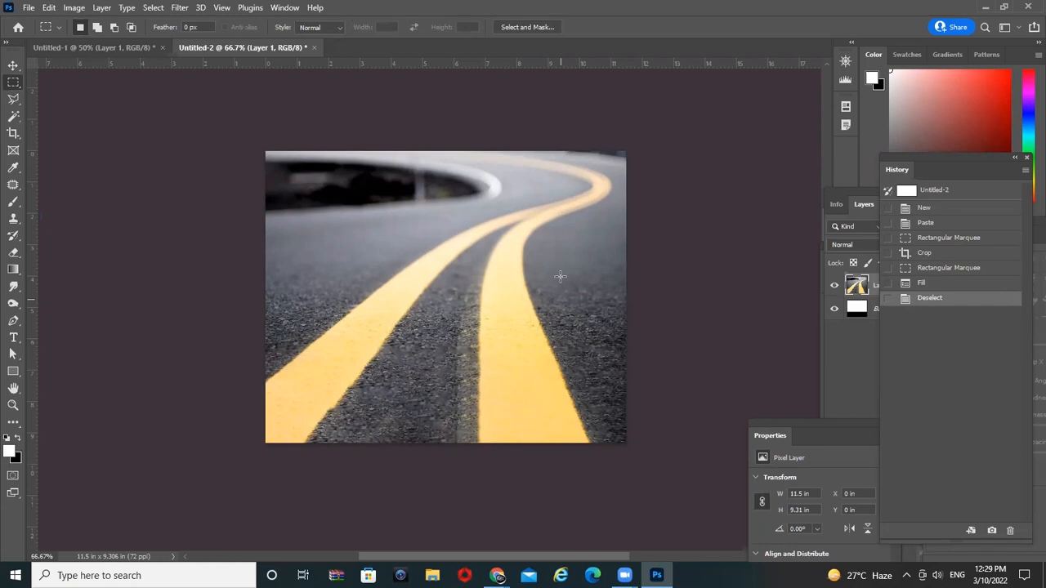
key("ctrl+z")
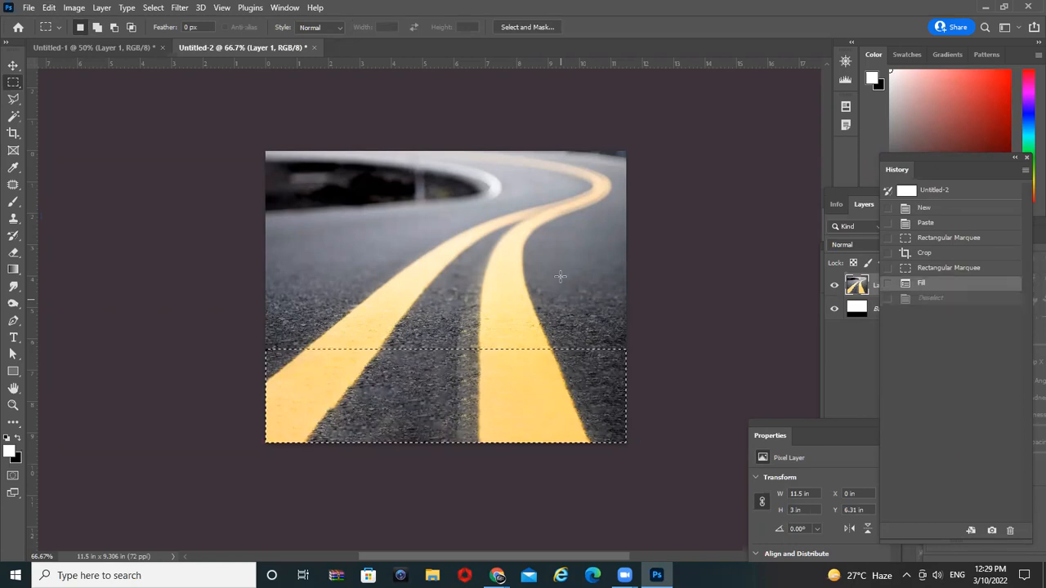
key("ctrl+z")
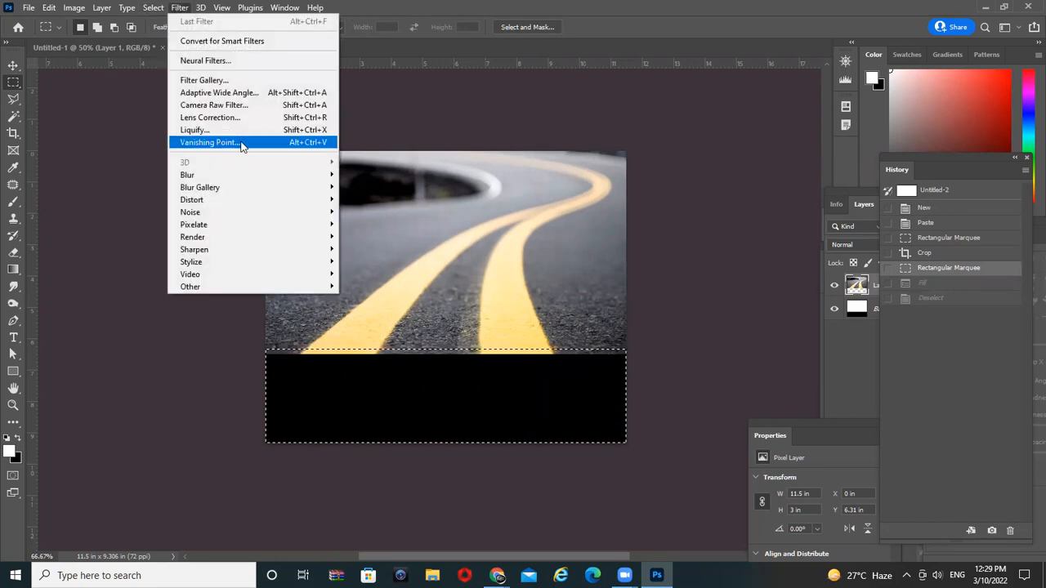
- In Vanishing Point, create a perspective plane and adjust its corners to flare outward from the road's lower edge across the empty area
left_click(237, 143)
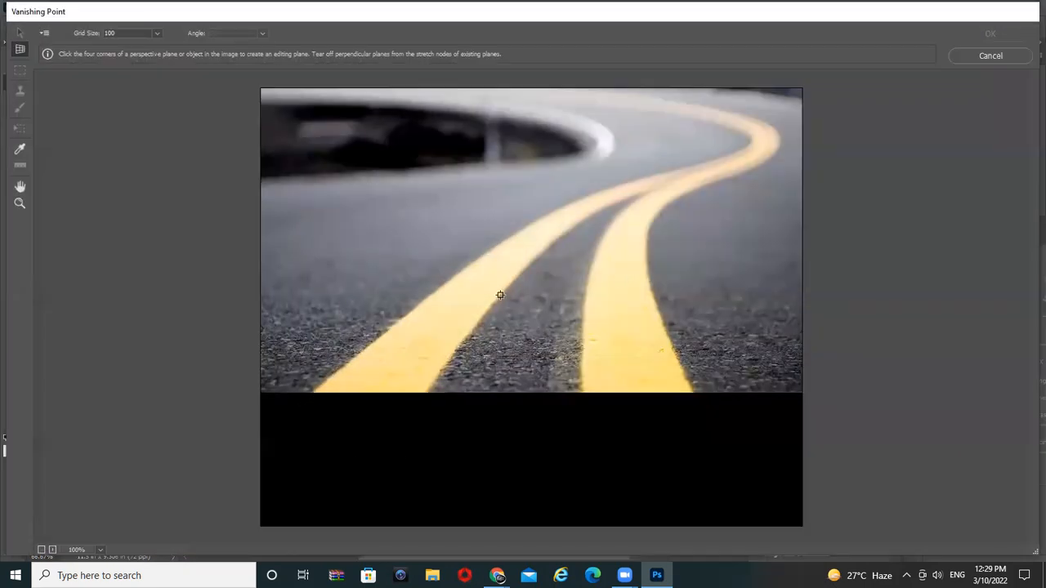
key("ctrl+minus")
left_click(514, 259)
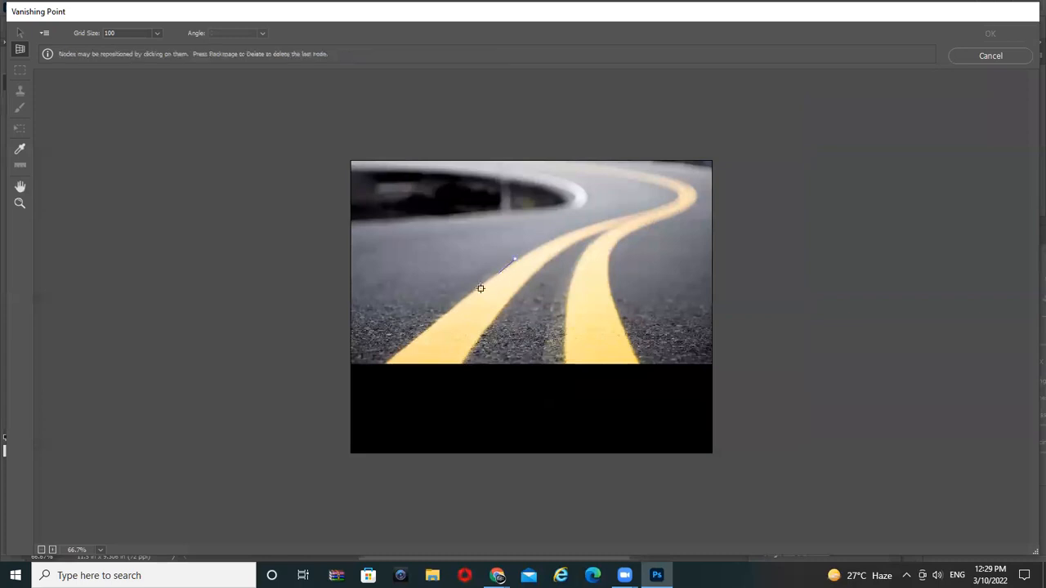
left_click(384, 362)
left_click(303, 462)
left_click(646, 475)
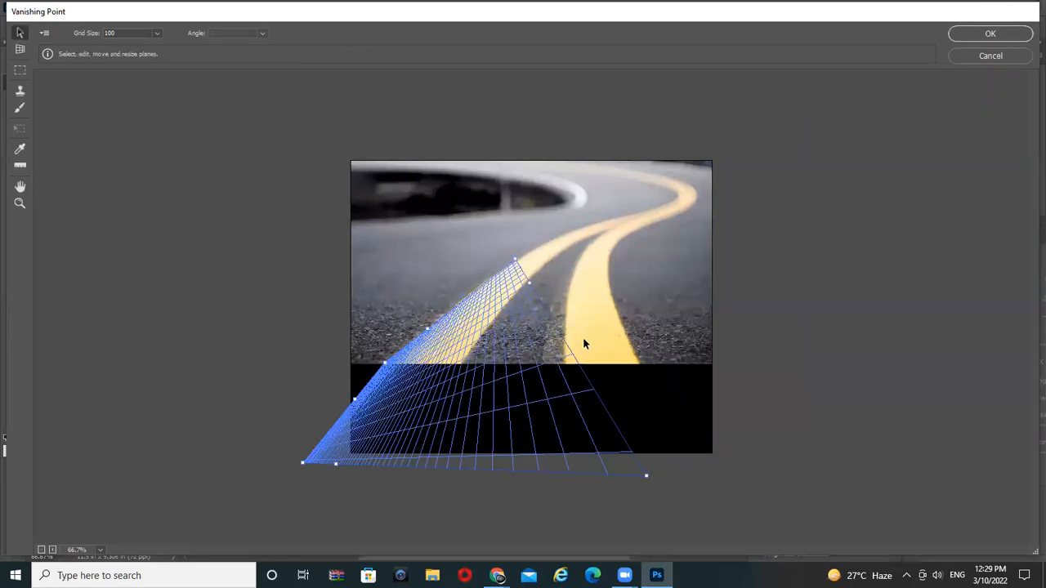
left_click_drag(518, 269, 627, 349)
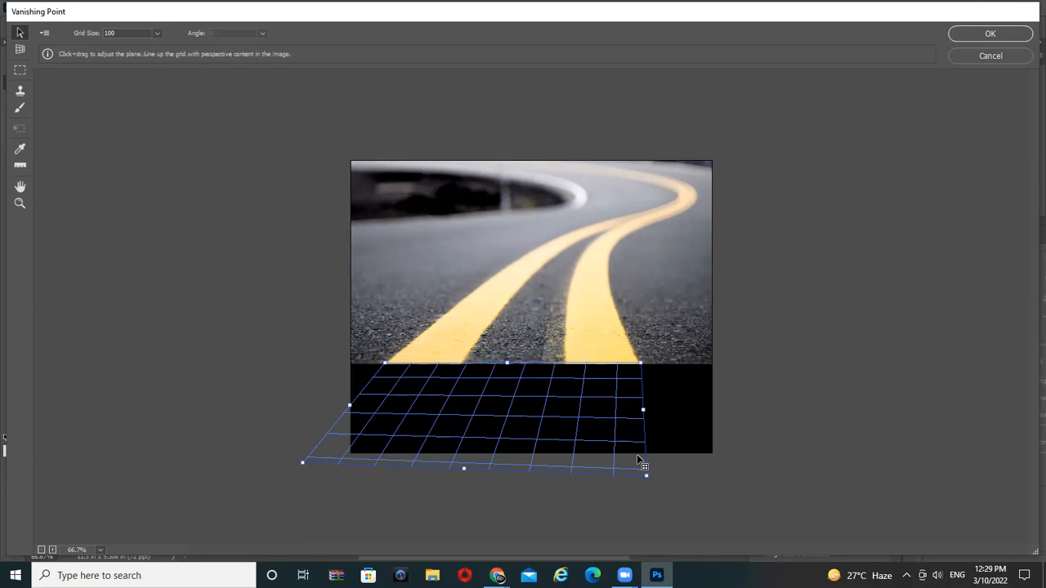
mouse_move(645, 473)
left_mouse_down()
mouse_move(707, 464)
mouse_move(698, 466)
left_mouse_up()
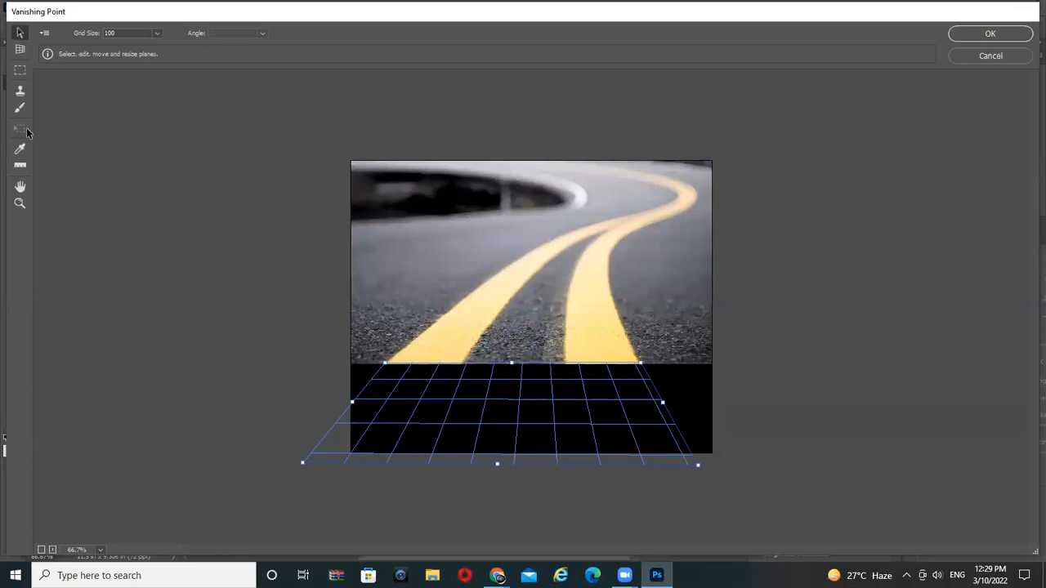
- Try sampling a clone source with the Stamp tool inside the perspective plane over the empty area
left_click(21, 91)
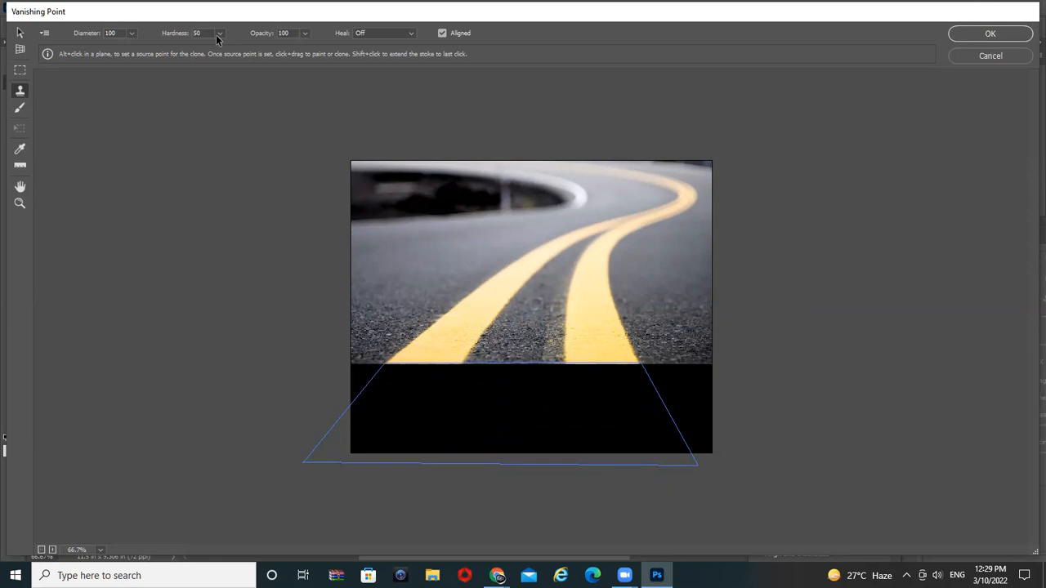
left_click(422, 380, "alt")
left_click(387, 391, "alt")
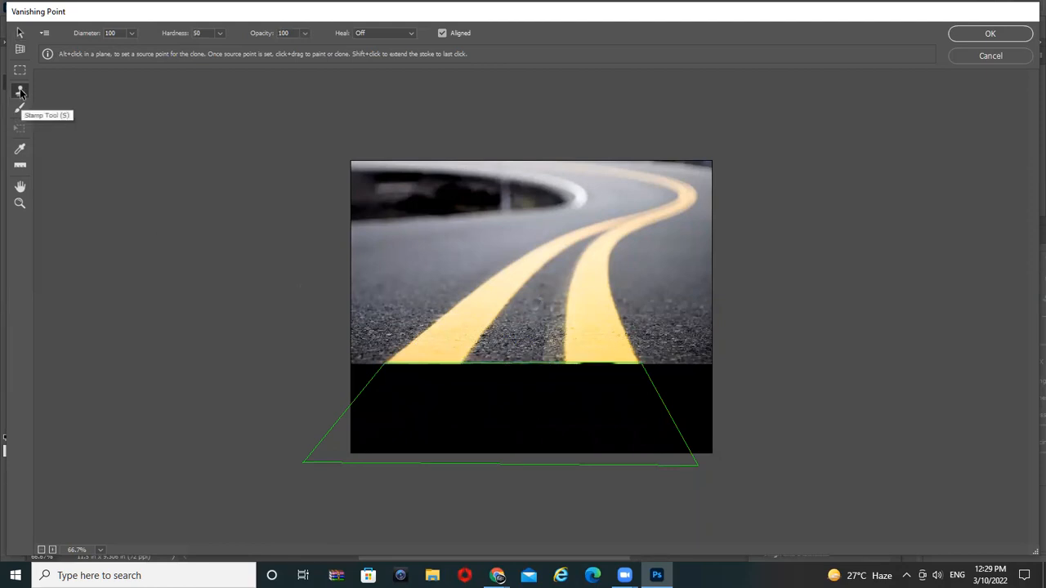
key("alt")
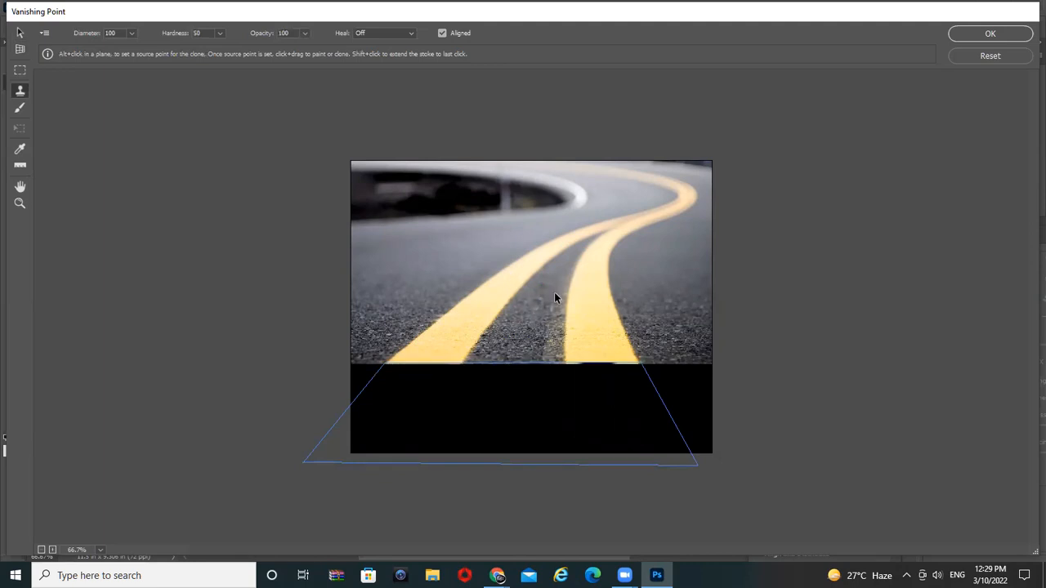
left_click(369, 42)
key("alt")
- Try painting white brush strokes inside the perspective plane below the road, and undo them
left_click(20, 107)
key("alt")
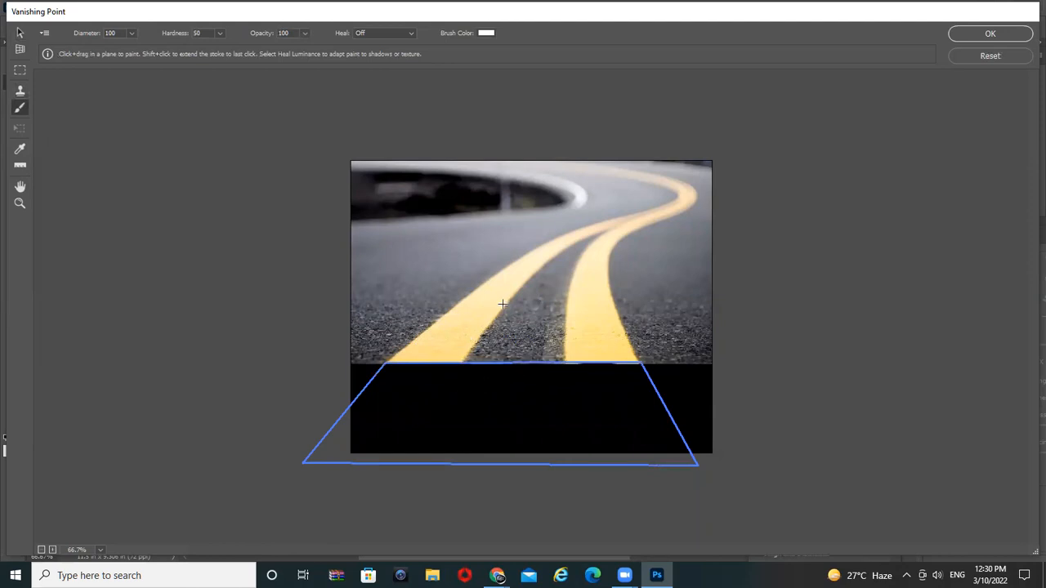
mouse_move(468, 375)
left_mouse_down()
mouse_move(411, 437)
mouse_move(560, 379)
mouse_move(512, 419)
mouse_move(458, 443)
left_mouse_up()
key("ctrl+z")
mouse_move(482, 376)
left_mouse_down()
mouse_move(453, 371)
mouse_move(451, 358)
mouse_move(377, 442)
mouse_move(523, 370)
left_mouse_up()
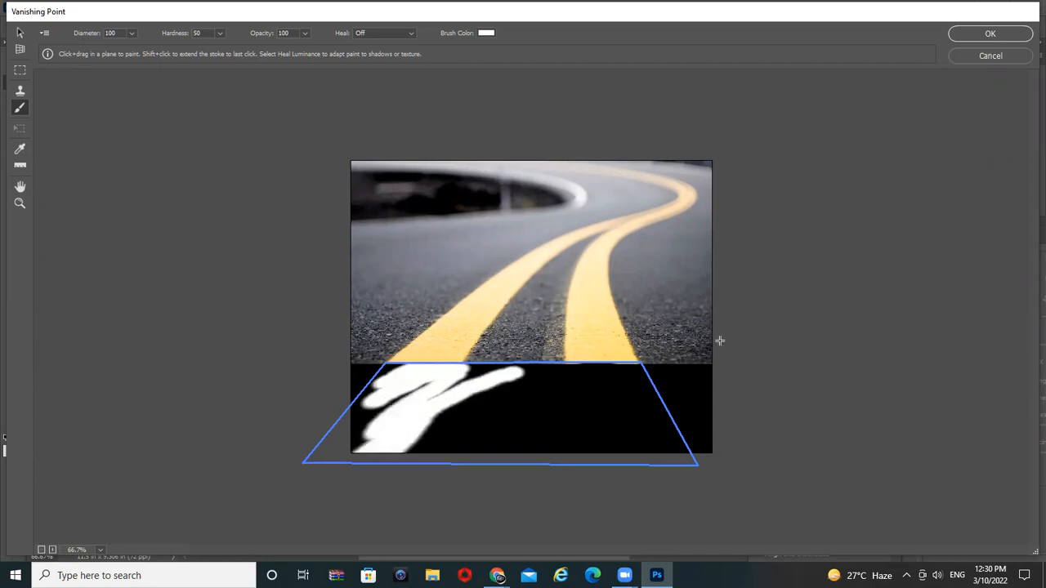
key("ctrl+z")
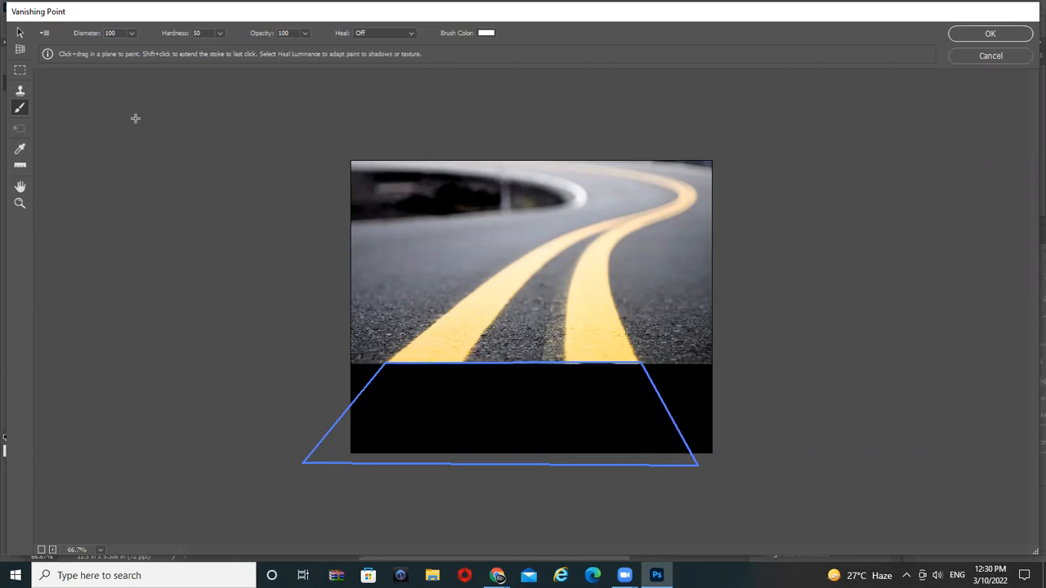
- Set the Stamp tool's Heal option to On and try sampling the lower edge of the wider yellow line
left_click(21, 91)
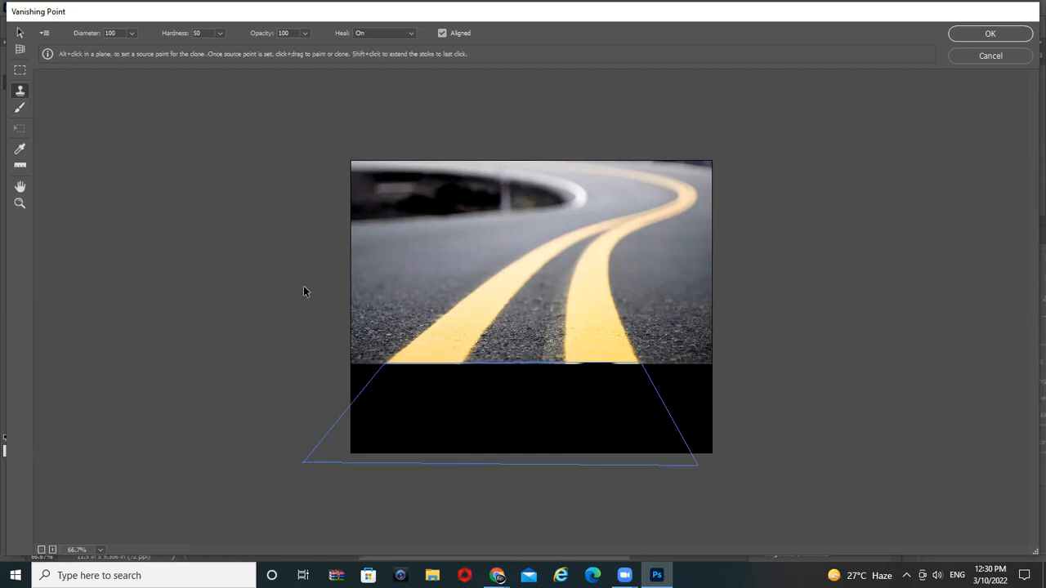
key("alt")
left_click(465, 358, "alt")
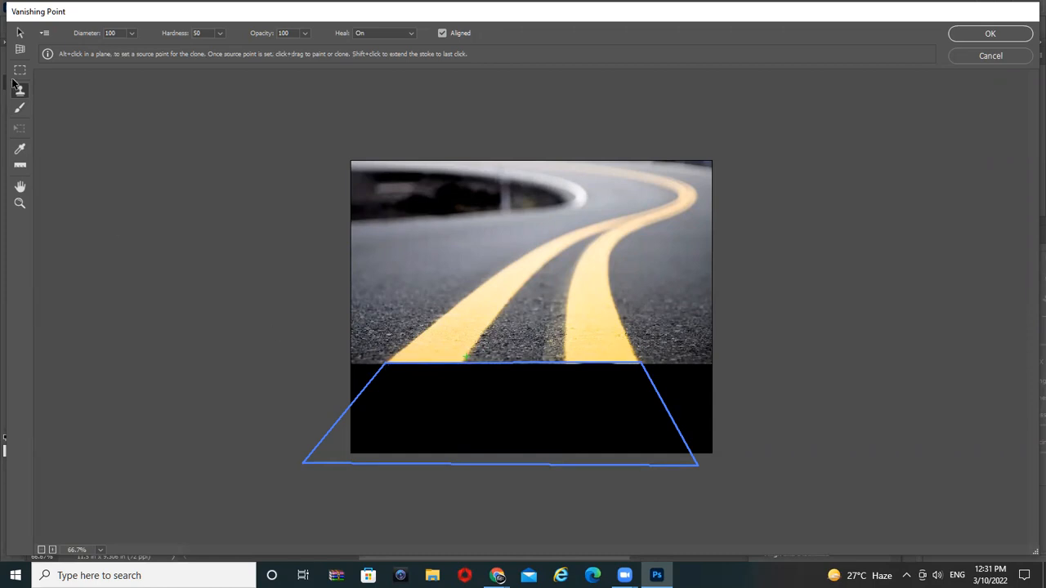
- Move the perspective plane's two upper corners up onto the road so the plane covers both yellow lines
left_click(21, 51)
left_click_drag(385, 364, 468, 295)
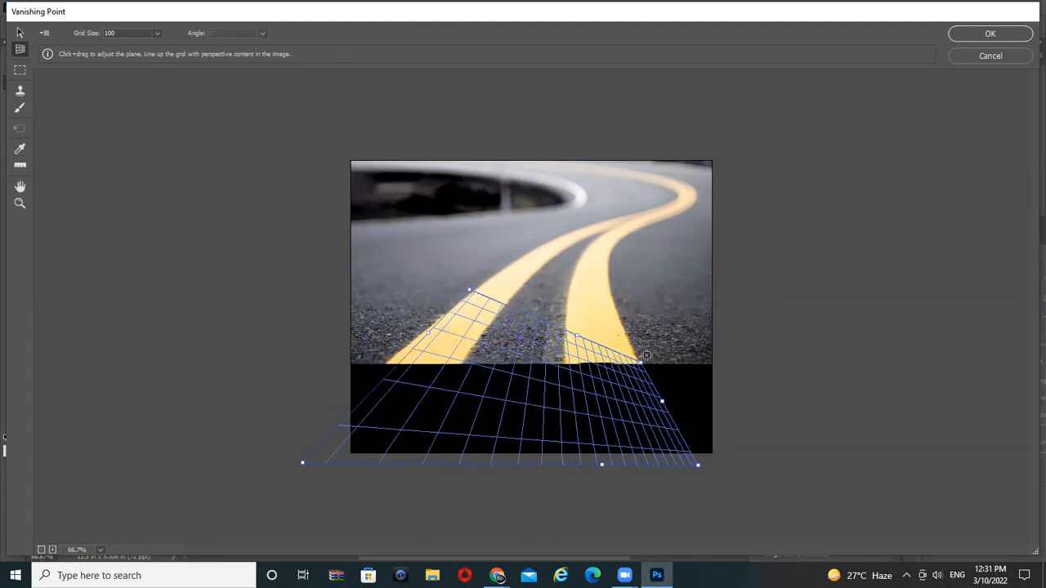
left_click_drag(645, 370, 614, 300)
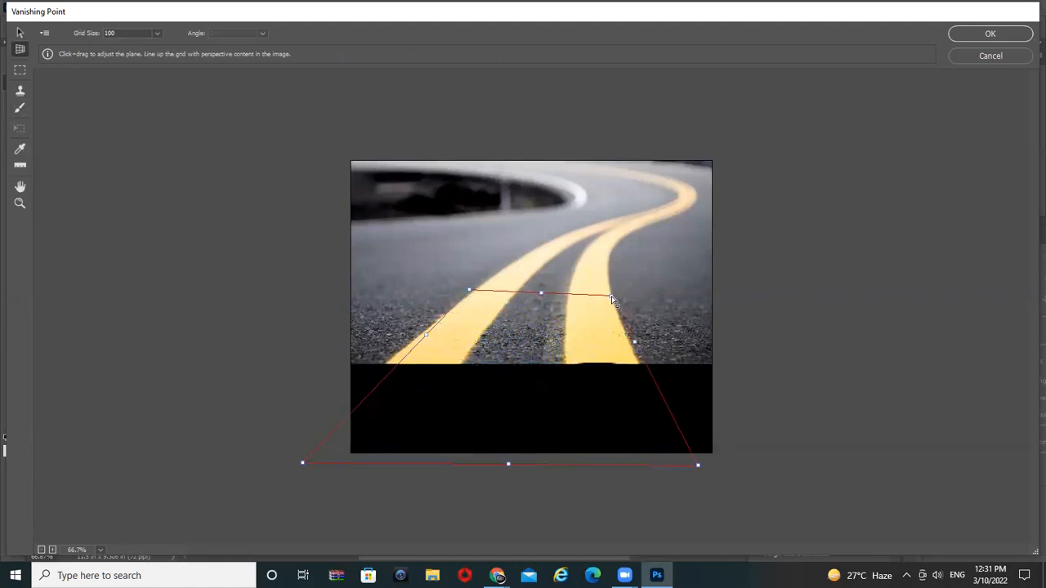
- Try cloning the yellow line and asphalt into the empty area with the Stamp tool, and undo the strokes
left_click(20, 90)
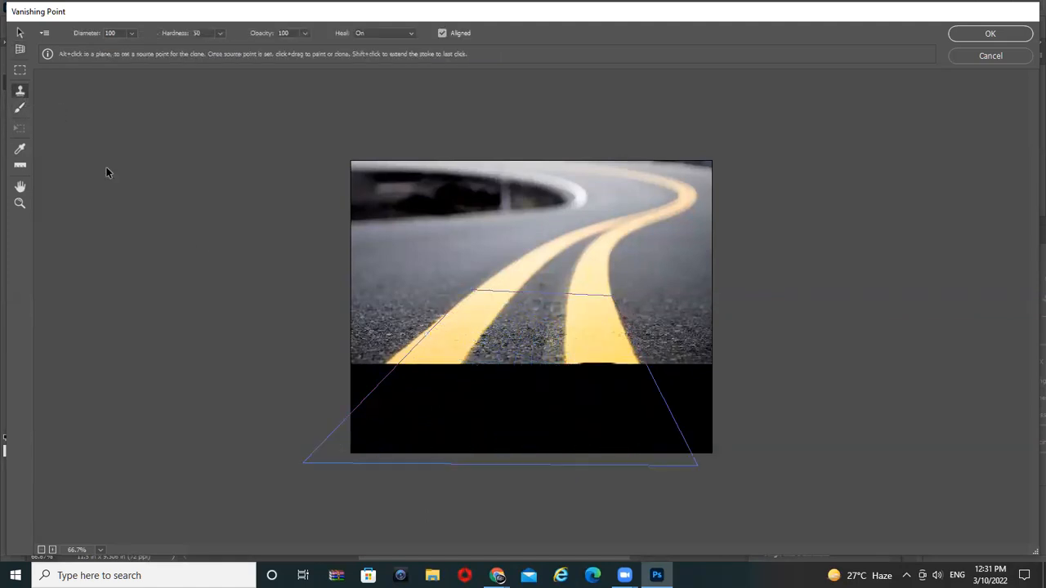
left_click(449, 315, "alt")
mouse_move(412, 368)
left_mouse_down()
mouse_move(384, 390)
mouse_move(401, 374)
left_mouse_up()
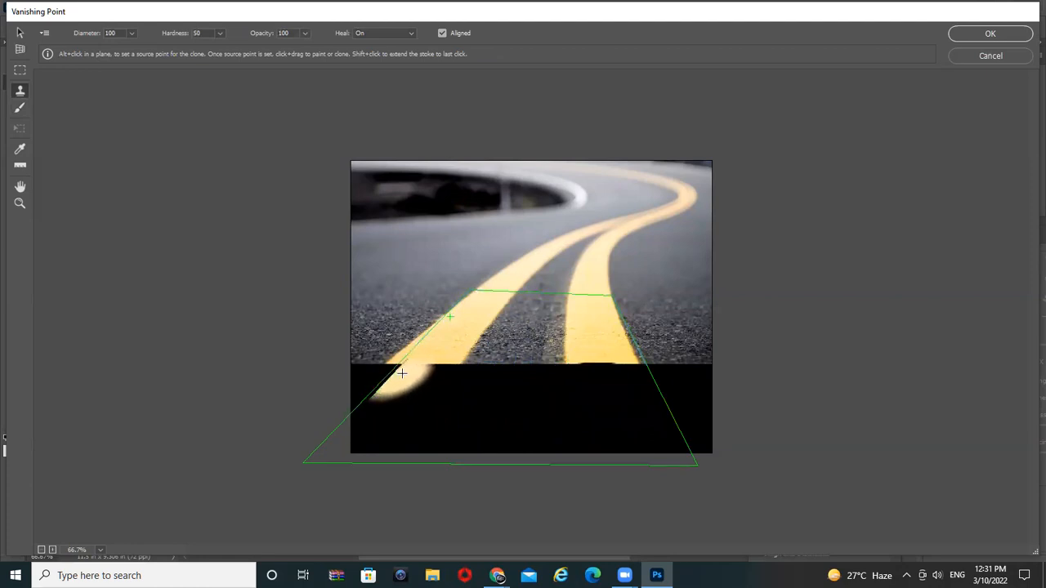
left_click(479, 335, "alt")
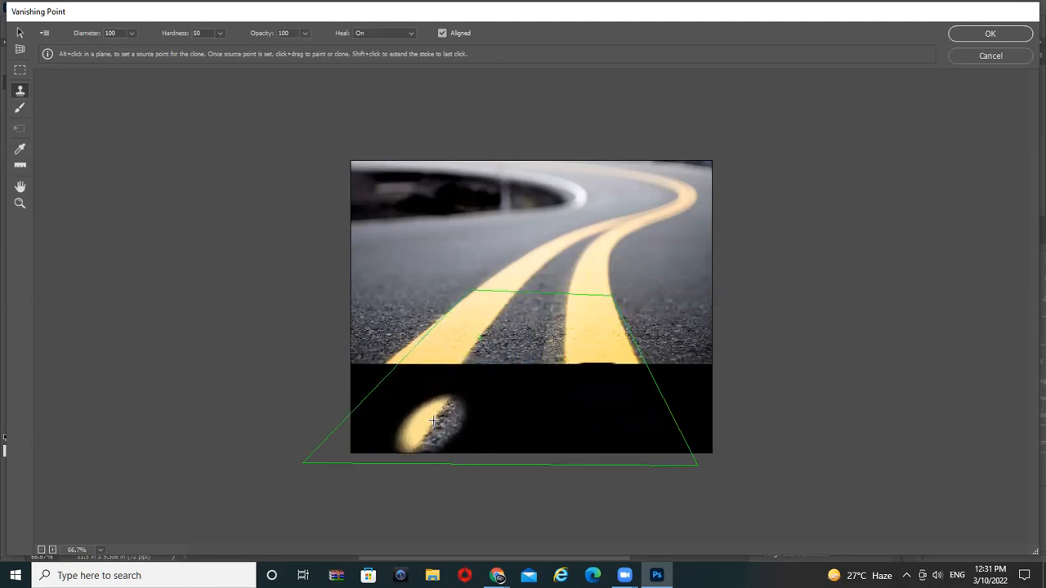
left_click_drag(429, 430, 462, 372)
key("ctrl+z")
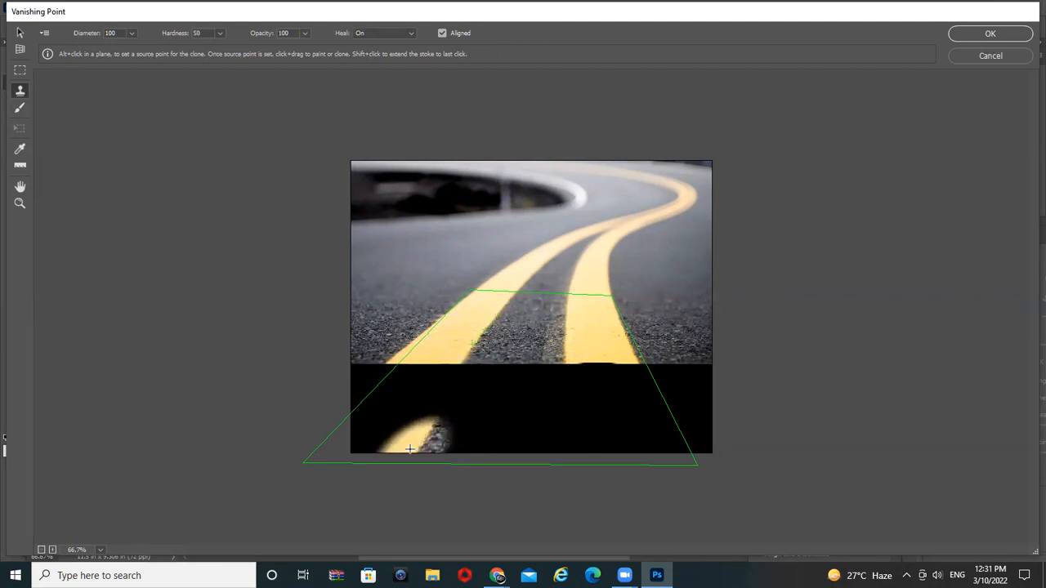
mouse_move(398, 452)
left_mouse_down()
mouse_move(460, 349)
mouse_move(427, 433)
mouse_move(488, 419)
mouse_move(475, 371)
mouse_move(451, 403)
mouse_move(494, 393)
mouse_move(535, 357)
mouse_move(542, 399)
mouse_move(472, 439)
mouse_move(561, 365)
mouse_move(680, 387)
mouse_move(535, 426)
mouse_move(655, 344)
left_mouse_up()
key("ctrl+z")
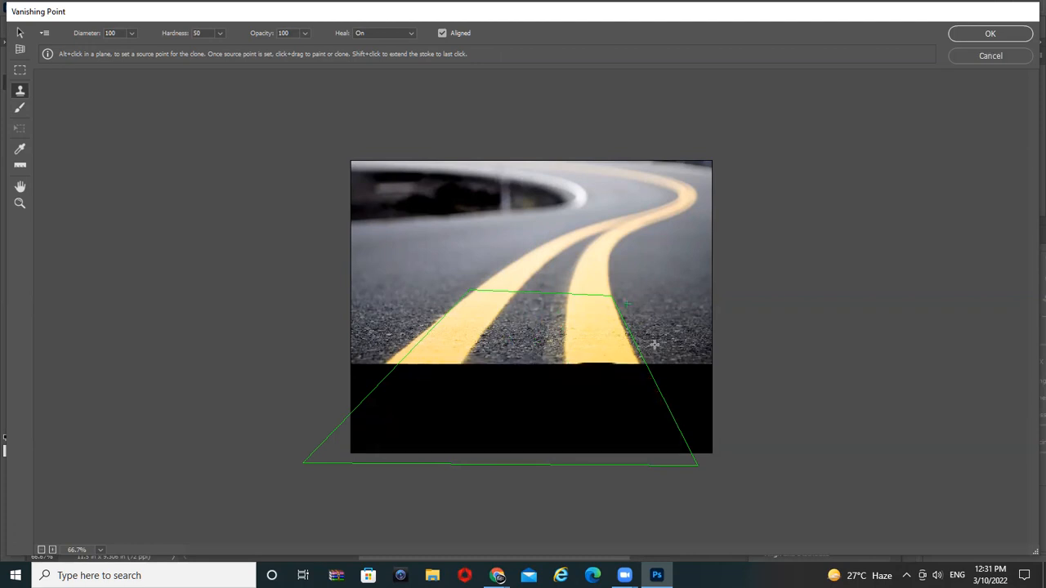
- Exit Vanishing Point without applying it and undo the canvas extension of the road photo
key("Escape")
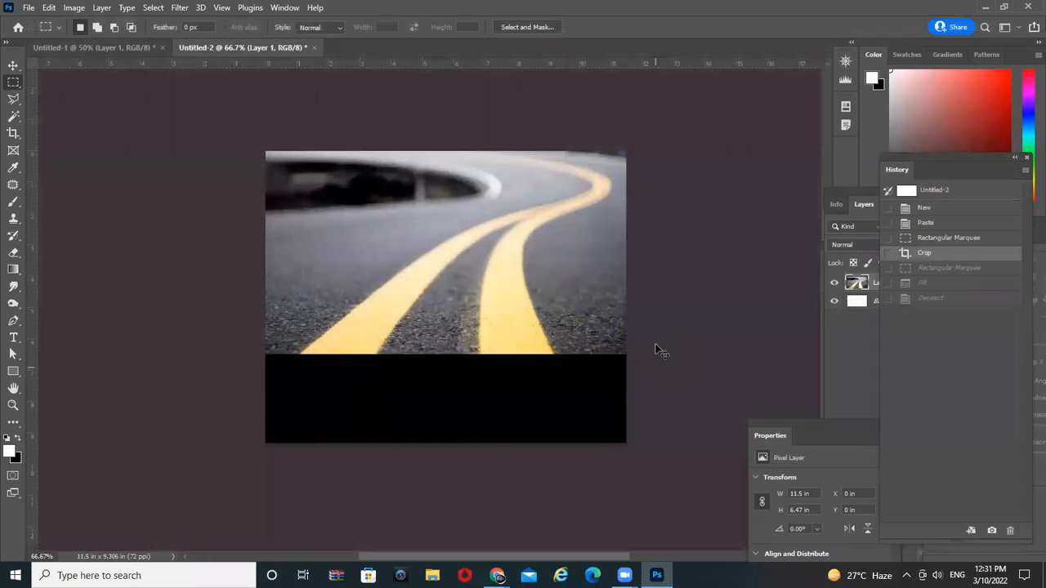
key("ctrl+z")
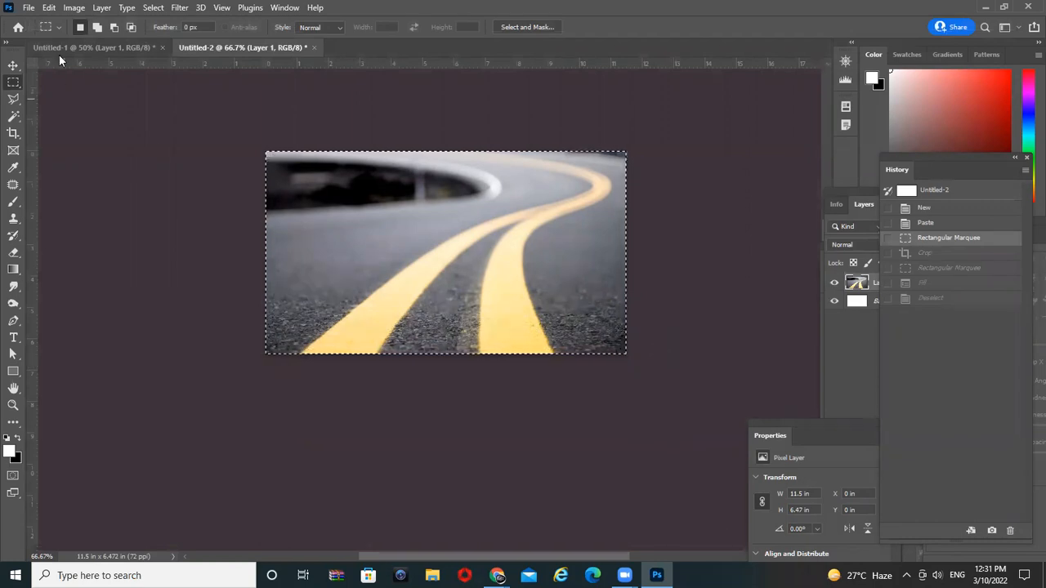
left_click(179, 7)
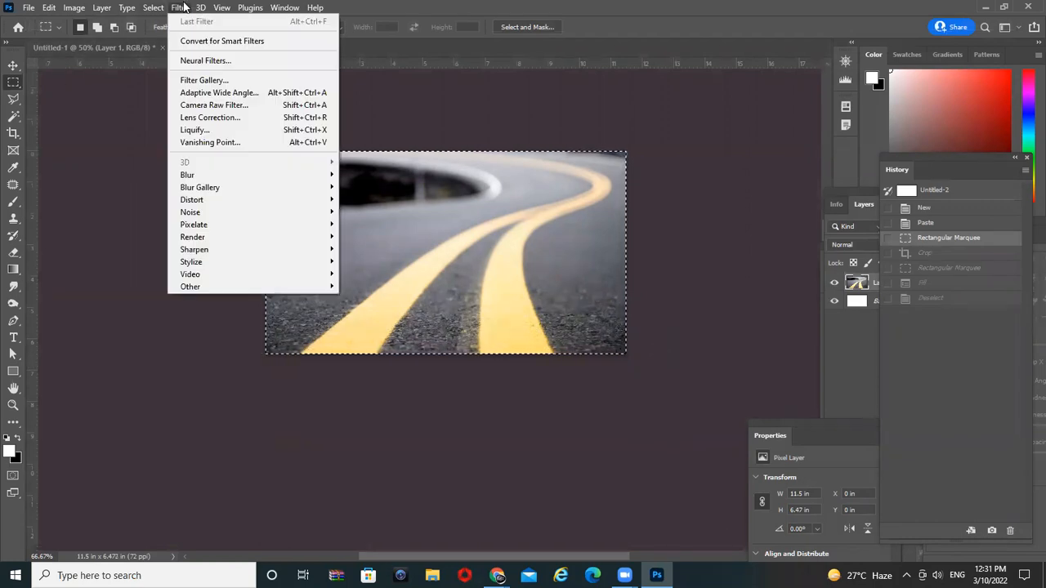
left_click(267, 124)
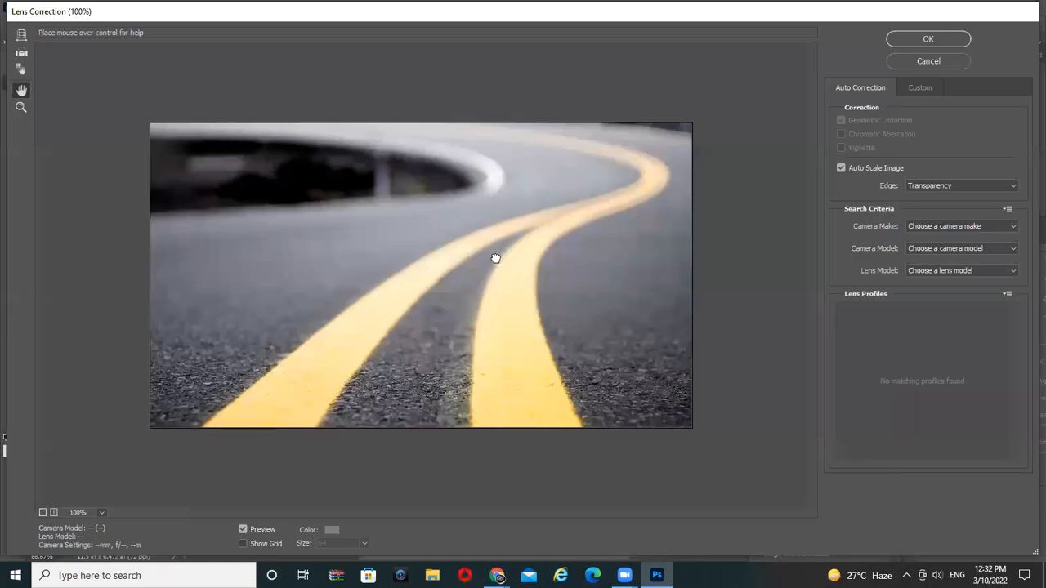
left_click(948, 59)
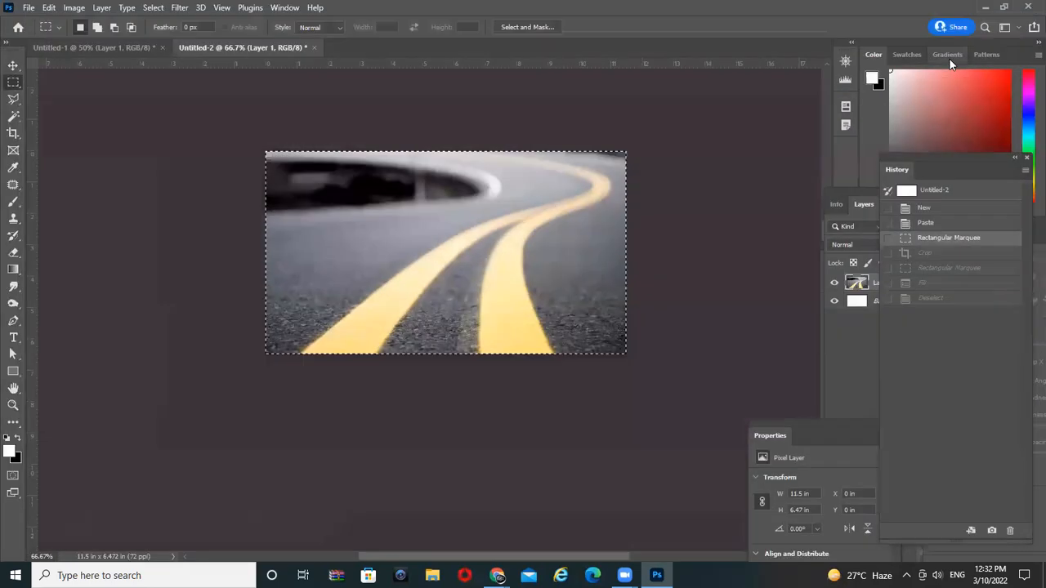
- Close the road photo document without saving and return to the truck image at 66.7% zoom
key("ctrl+w")
left_click(518, 215)
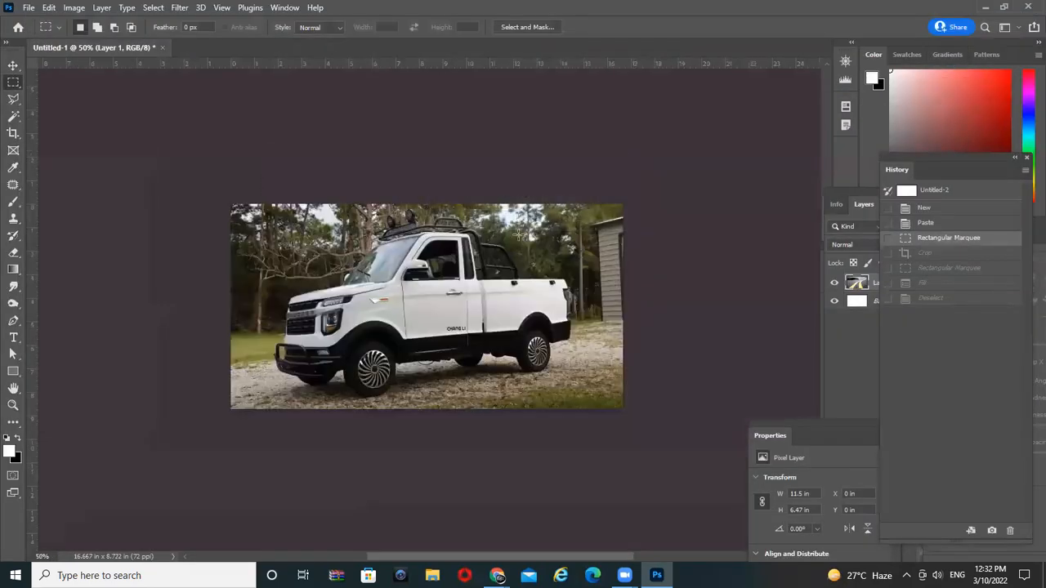
key("ctrl+plus")
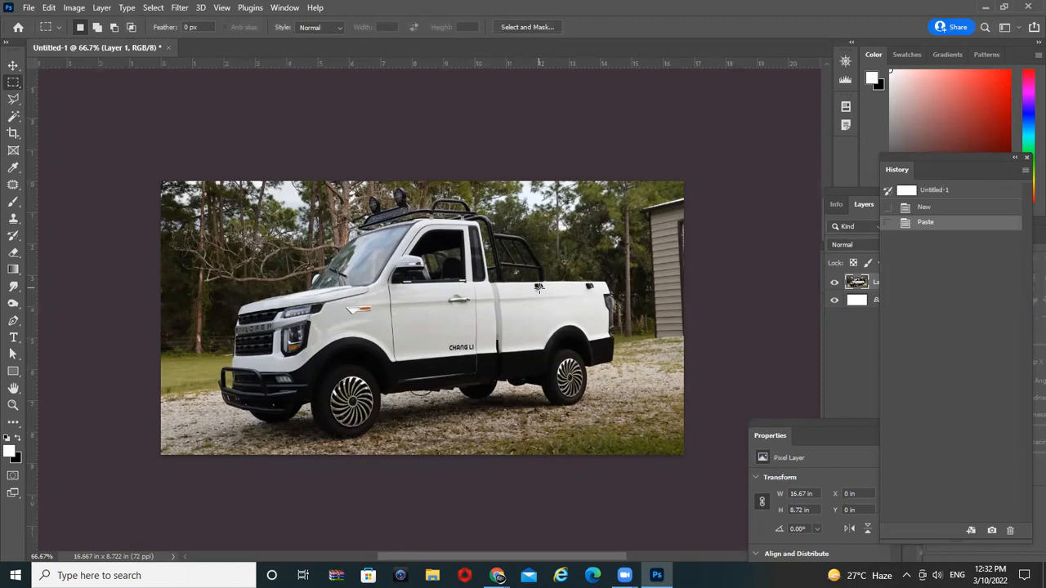
- Try correcting the truck image's distortion with the Remove Distortion tool in the Lens Correction filter
left_click(177, 7)
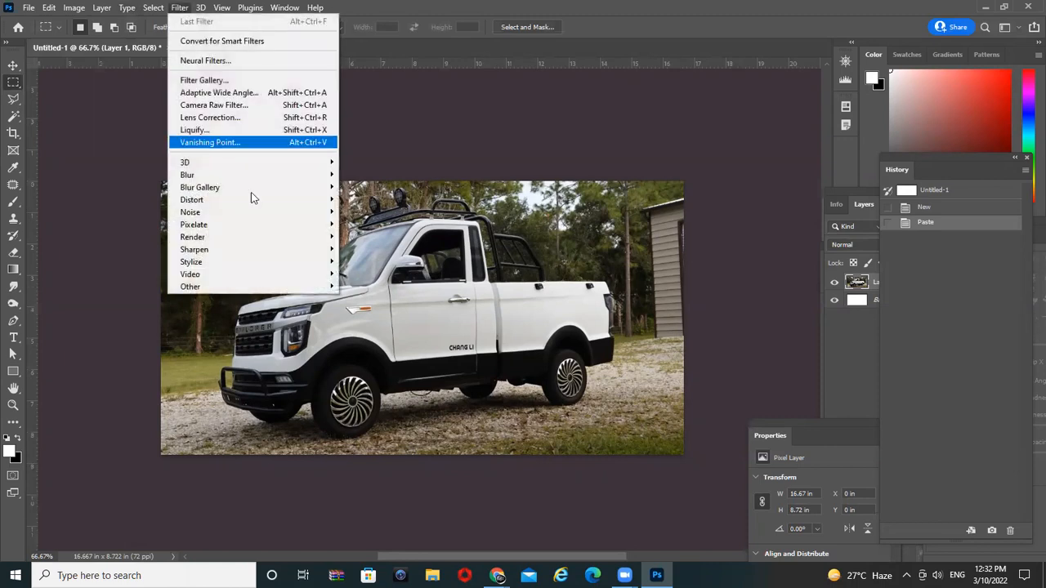
left_click(245, 117)
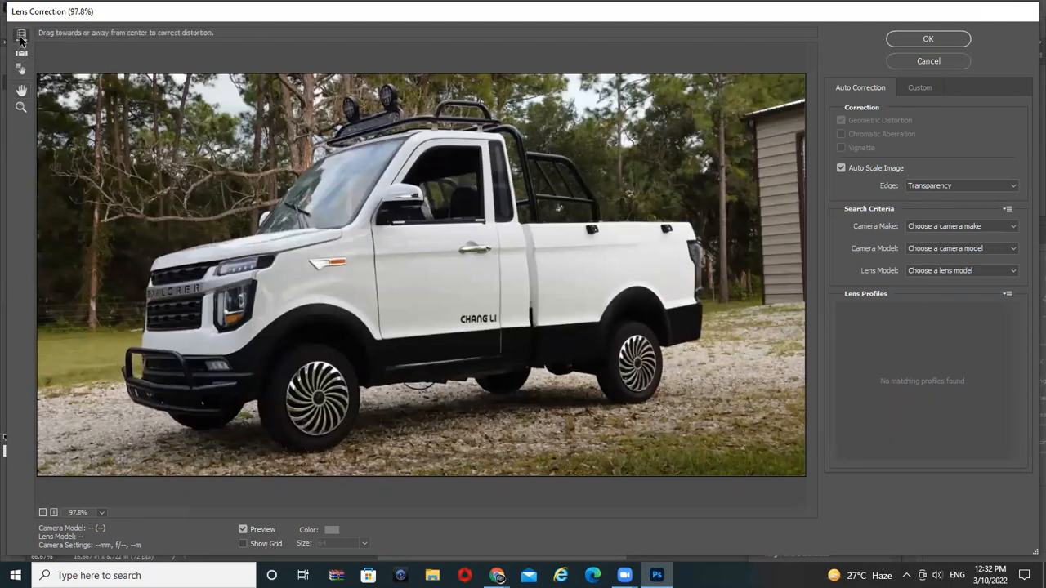
left_click_drag(303, 188, 485, 263)
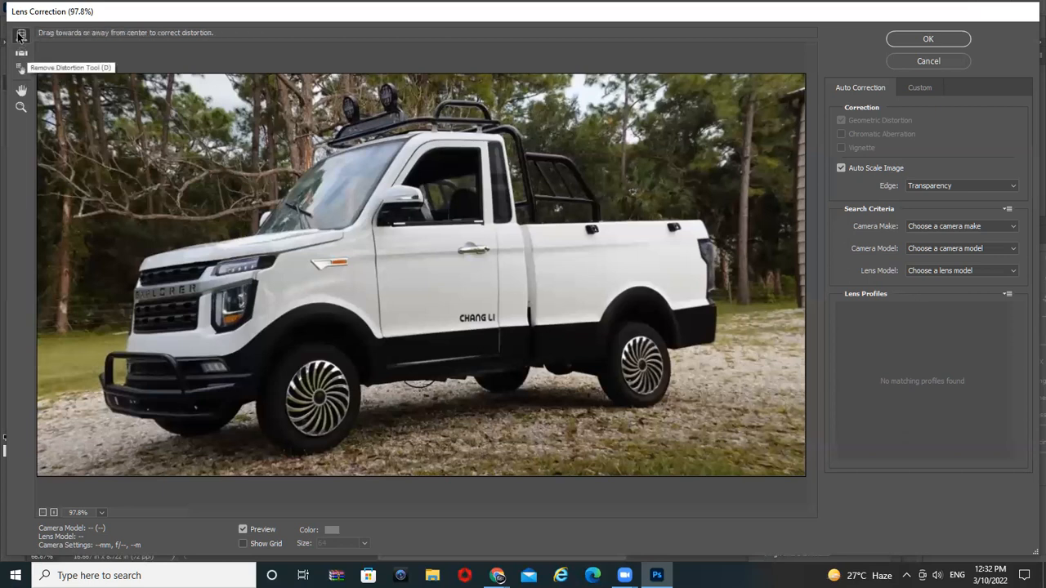
mouse_move(445, 312)
left_mouse_down()
mouse_move(474, 292)
mouse_move(431, 299)
left_mouse_up()
left_click_drag(367, 309, 532, 260)
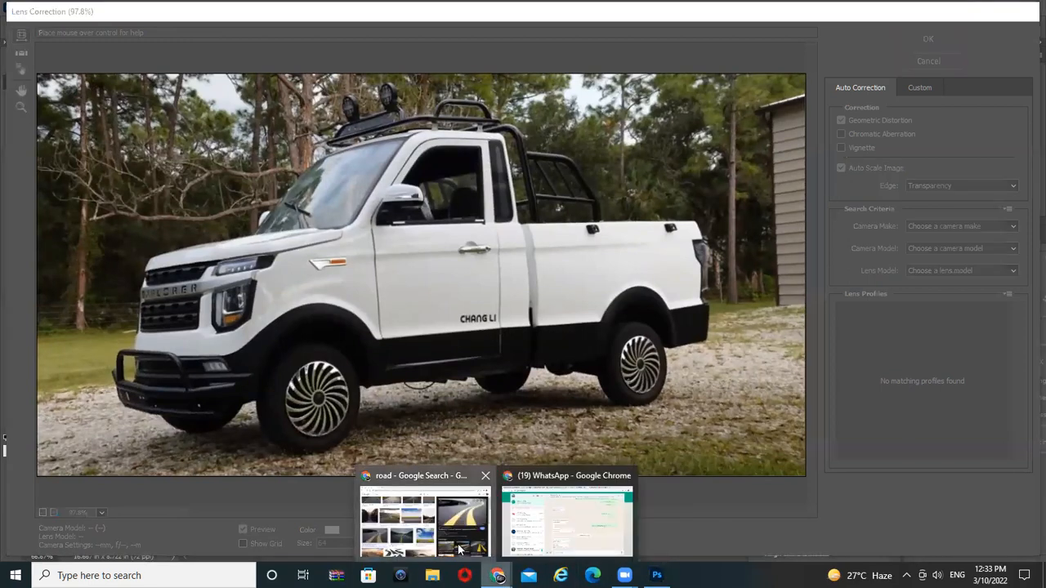
- Switch to the Chrome window with the road image search and search Google Images for "distort picture"
left_click(423, 523)
left_click_drag(175, 68, 8, 65)
type("distort pr")
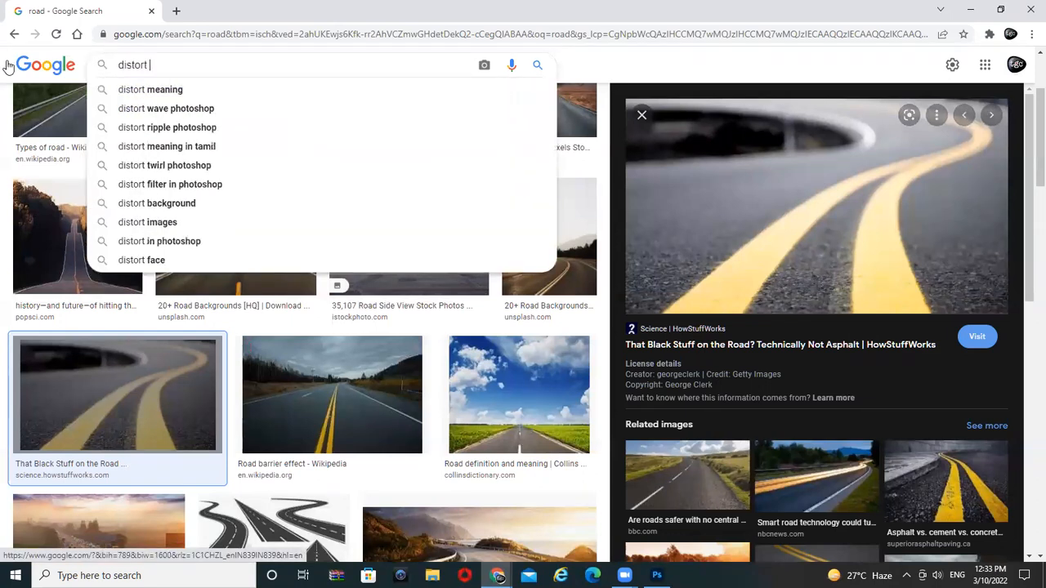
key("BackSpace")
key("BackSpace")
type("pitc")
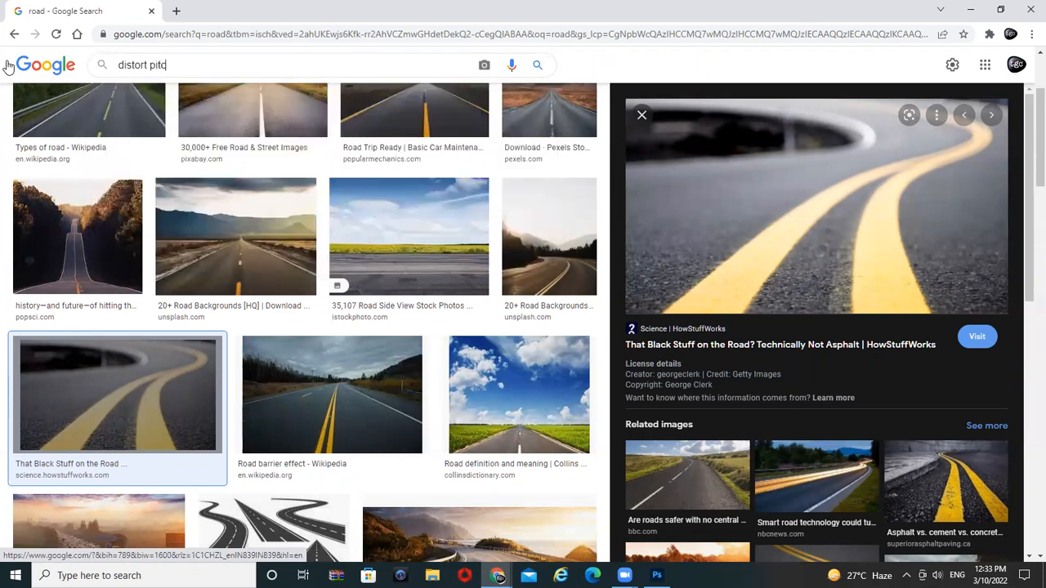
key("BackSpace")
key("BackSpace")
type("ct")
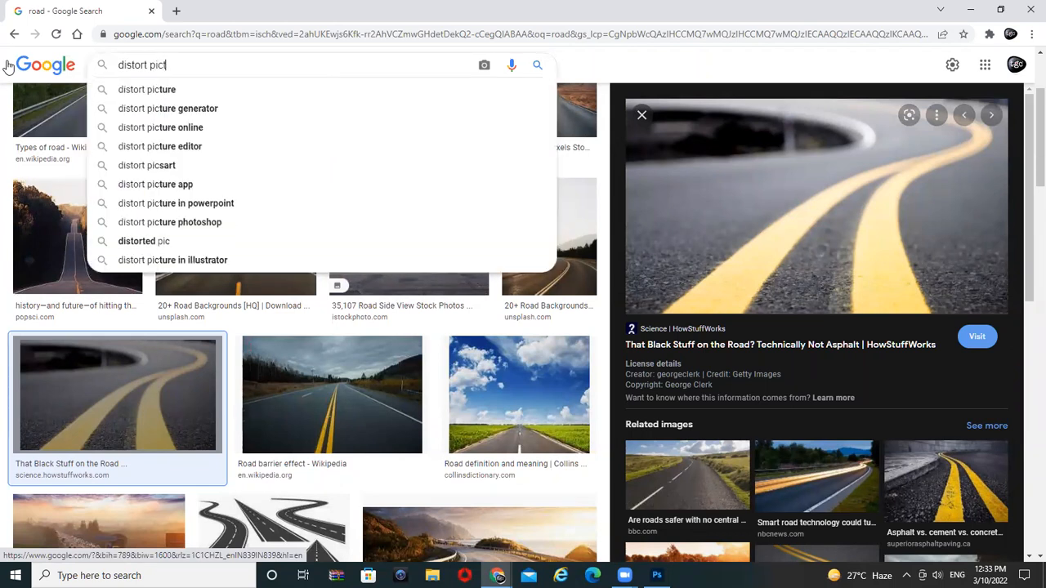
type("ure")
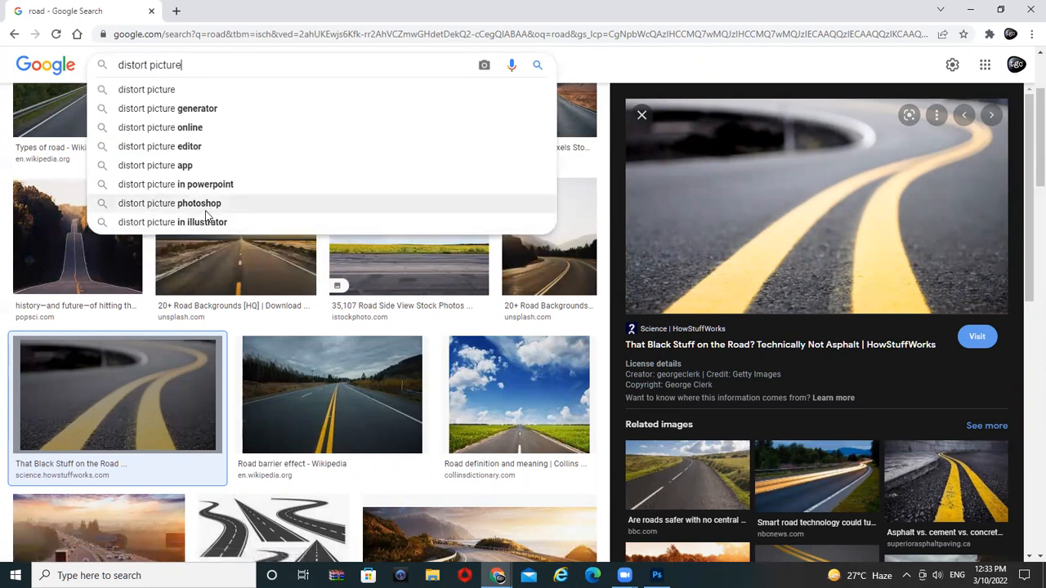
key("Return")
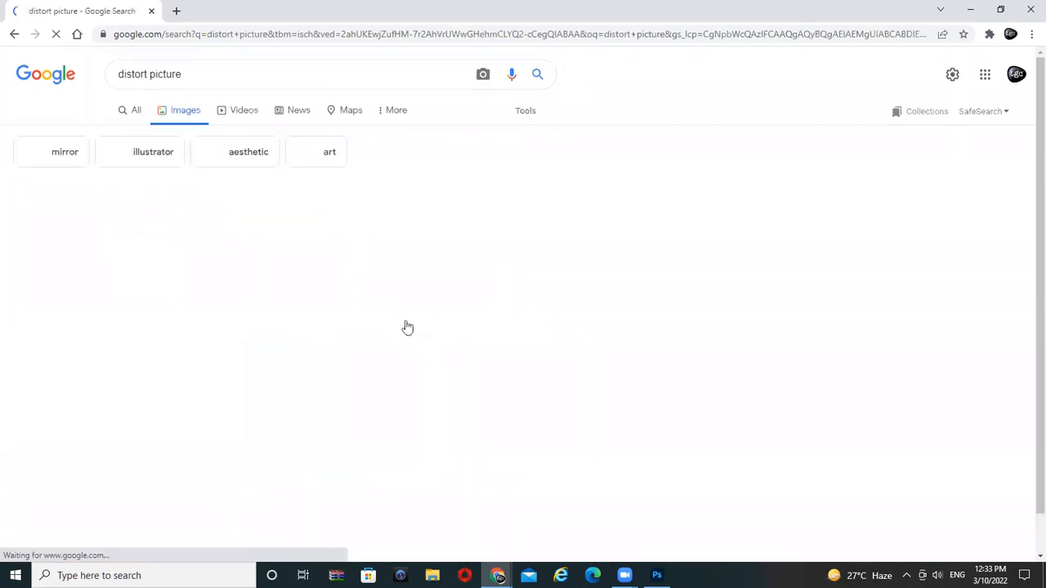
- Find the fisheye-distorted city street photo from britannica.com in the image results and copy the image
scroll(580, 382, "down", 1)
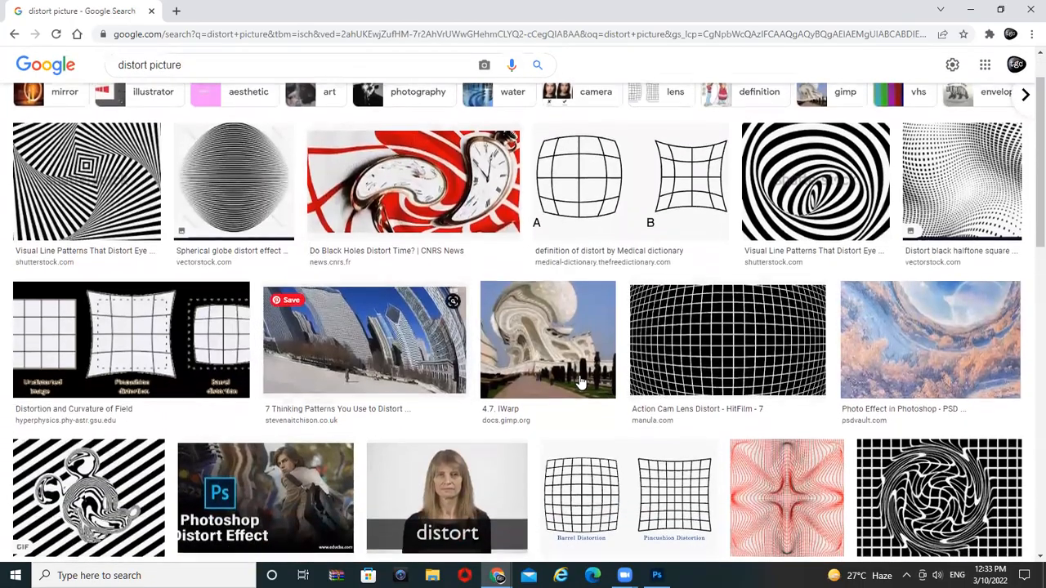
scroll(659, 396, "down", 2)
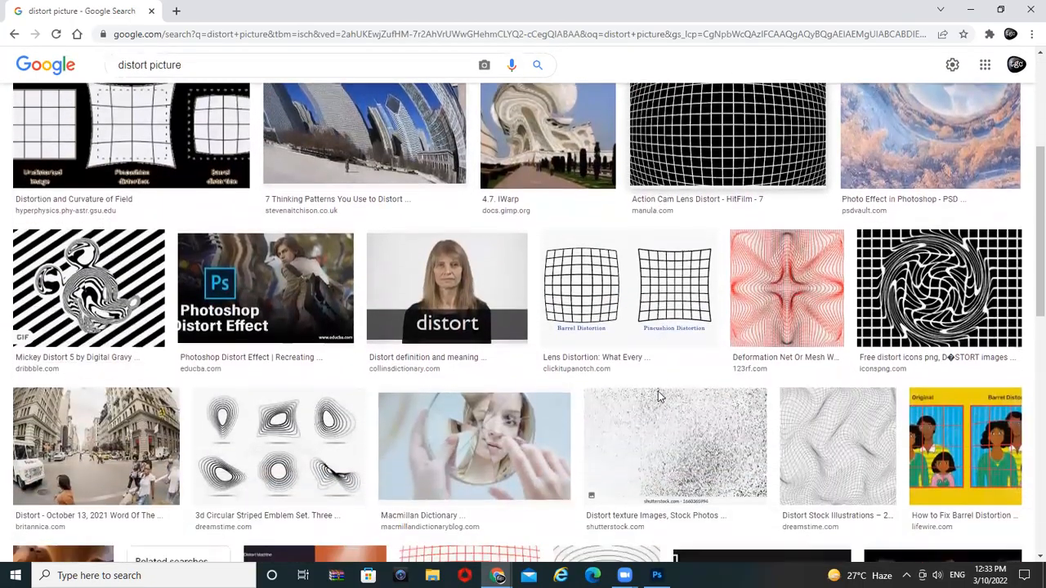
left_click(72, 368)
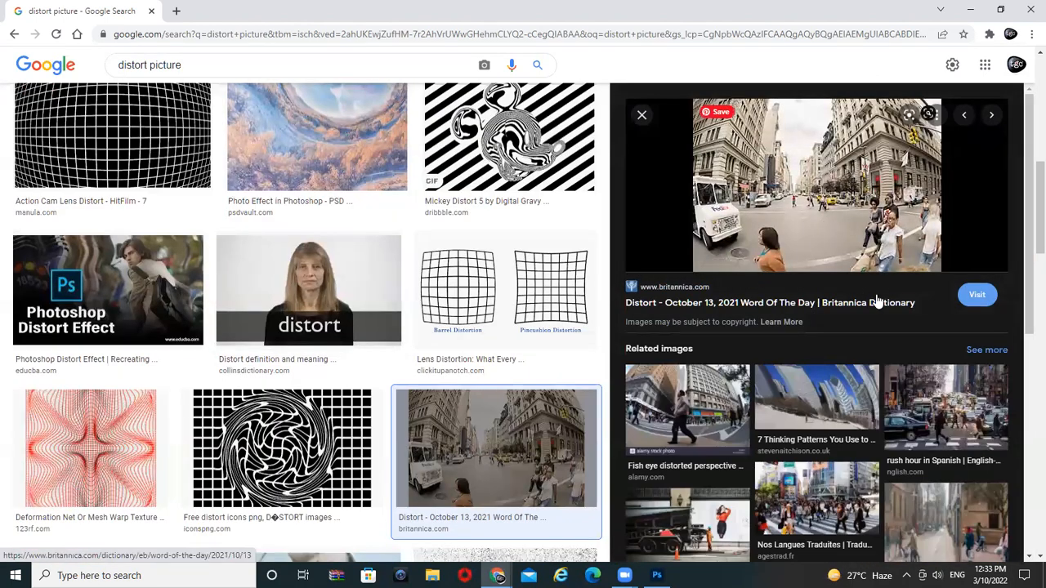
right_click(830, 211)
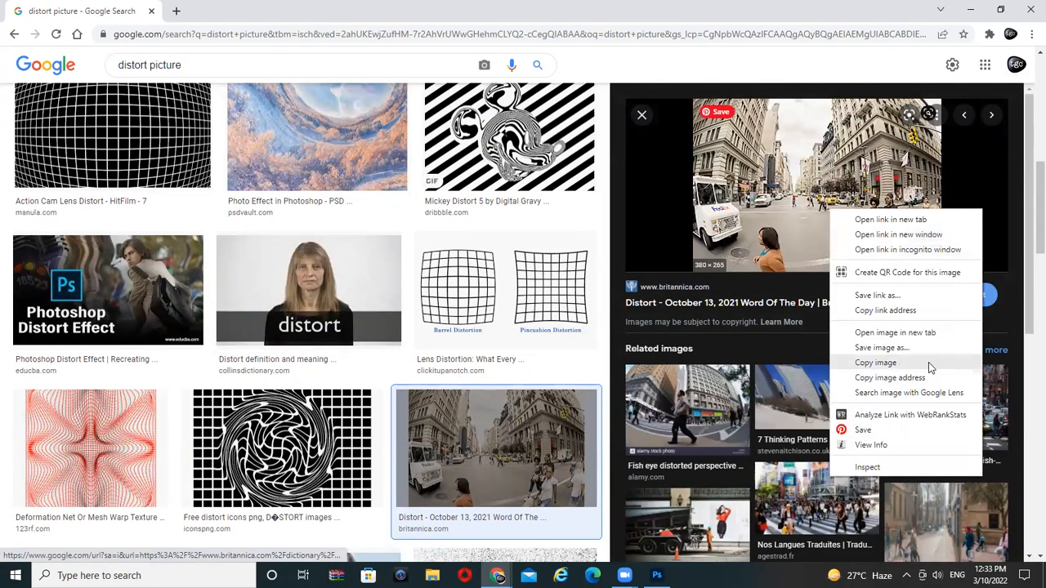
left_click(928, 362)
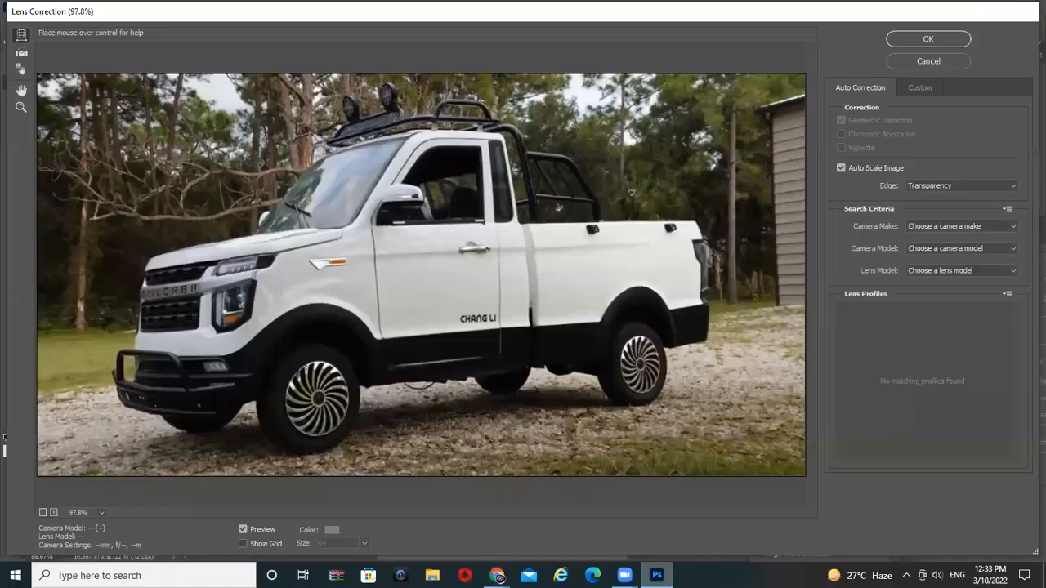
- Return to Photoshop, cancel Lens Correction and close the truck document without saving
left_click(656, 575)
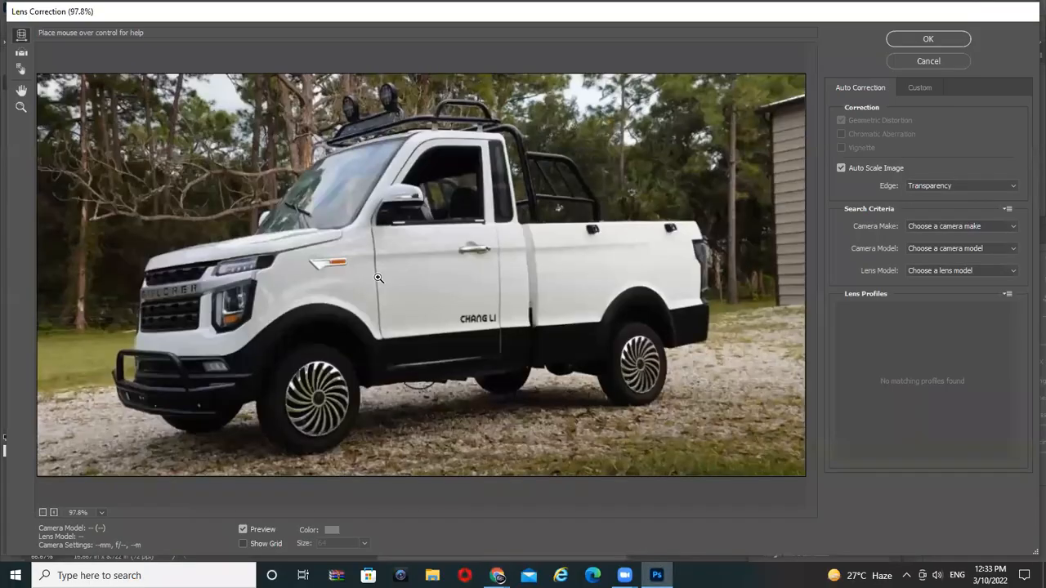
left_click(938, 63)
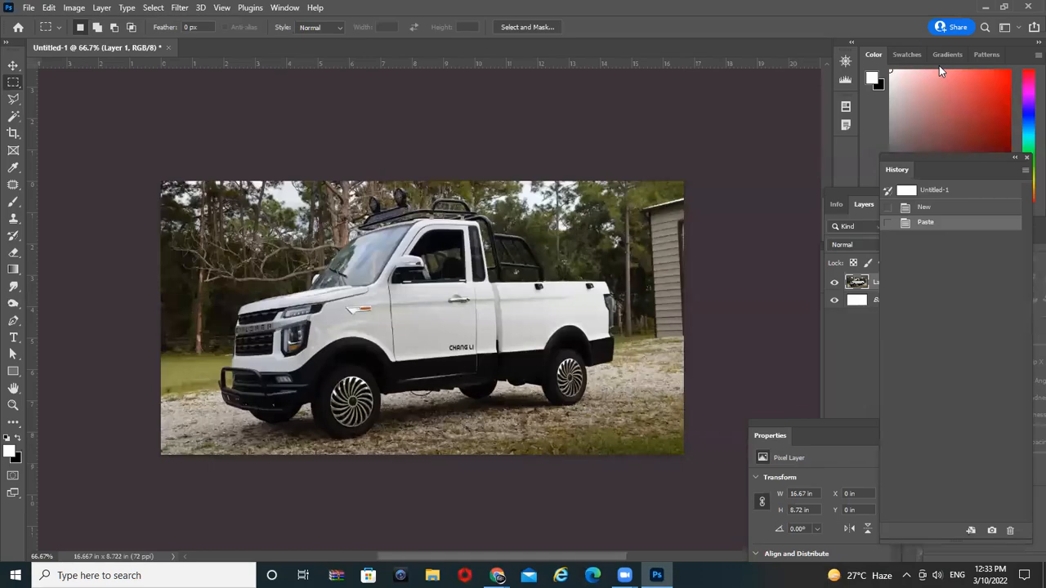
key("ctrl+w")
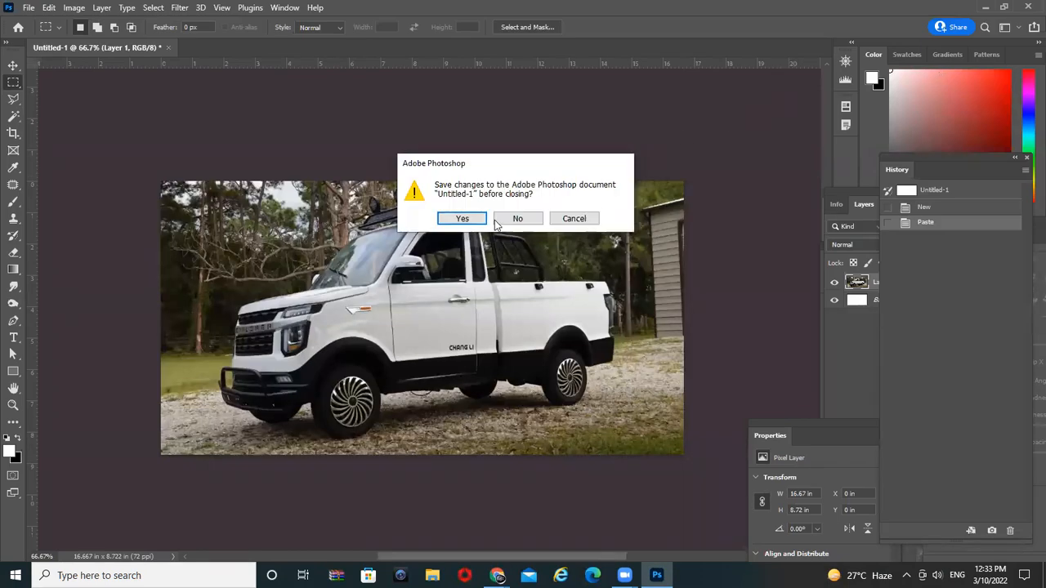
left_click(516, 217)
- Create a new 5.28 × 3.68 in document at 72 ppi and paste the copied street photo into it
left_click(28, 8)
left_click(41, 20)
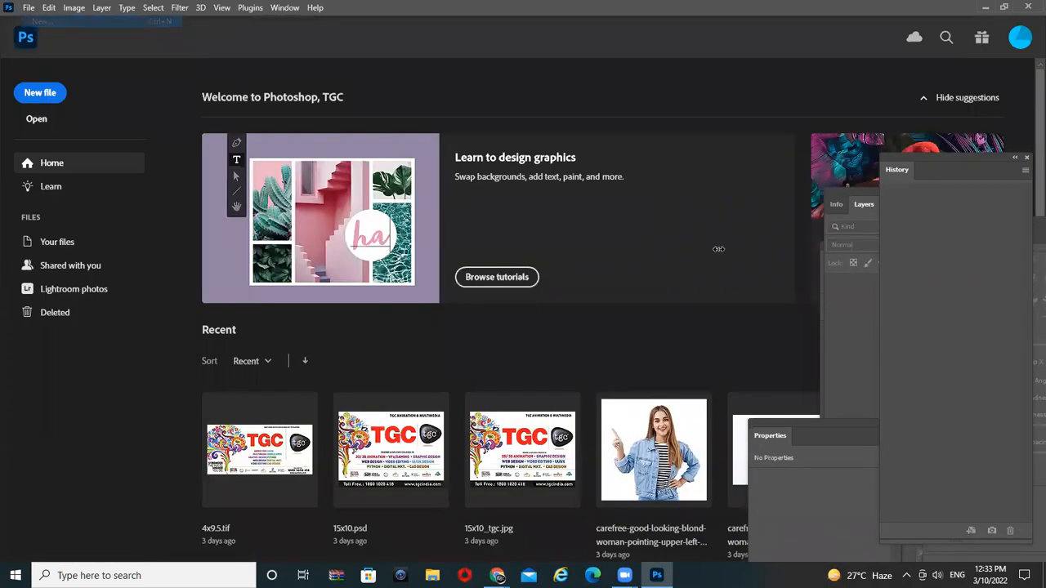
key("Return")
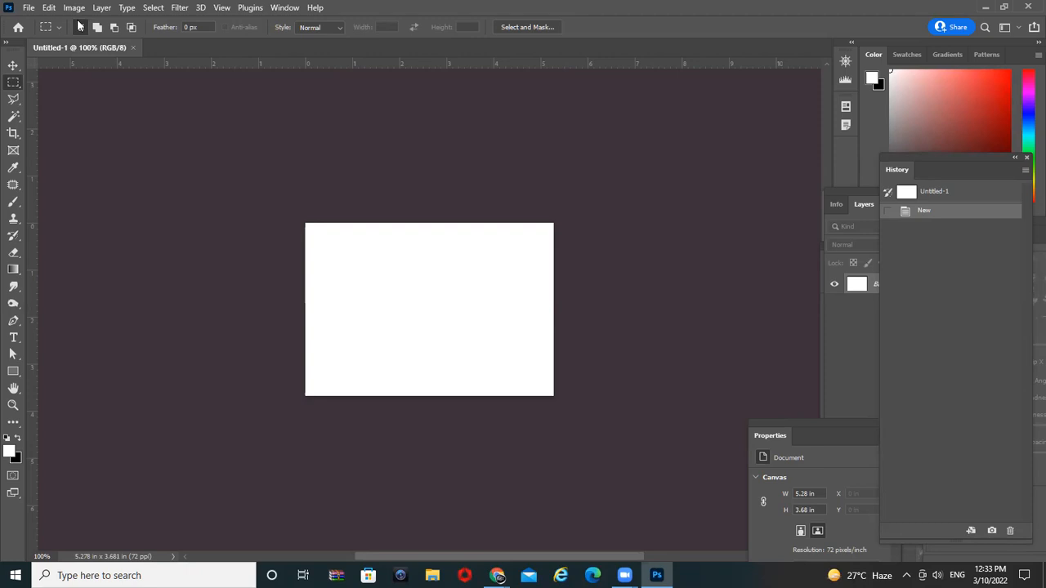
left_click(49, 8)
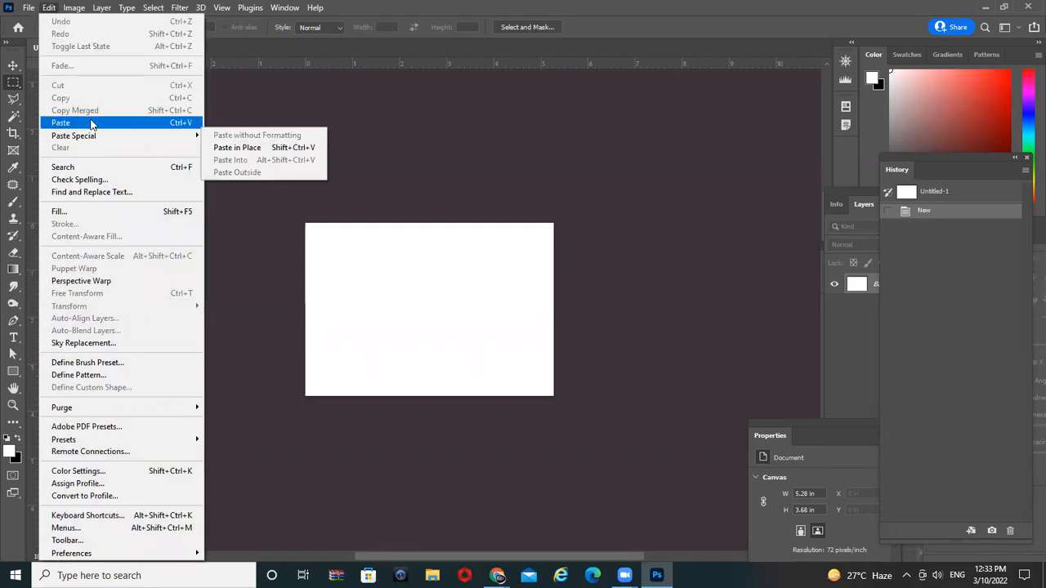
left_click(91, 125)
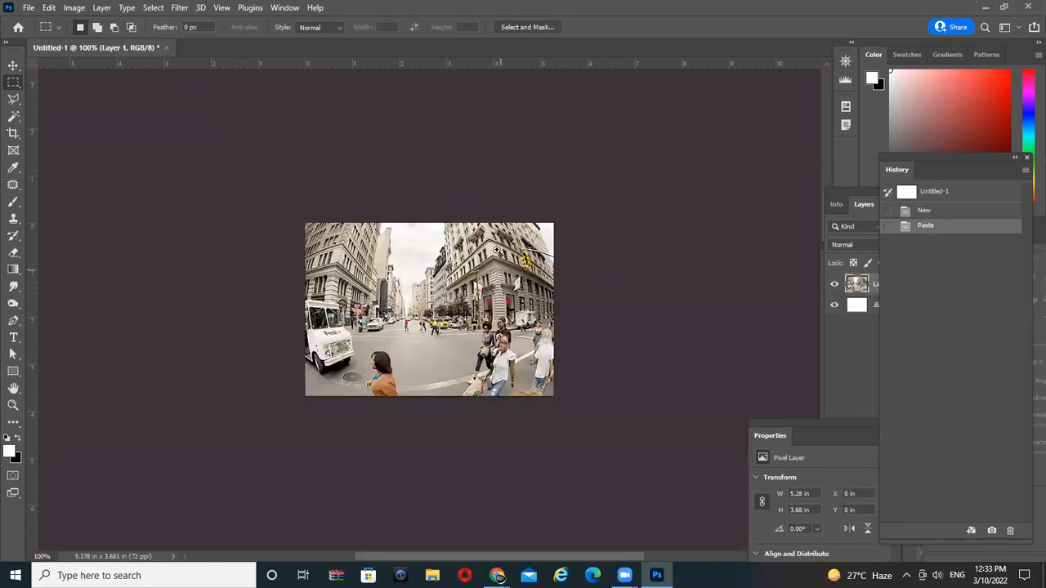
- Open the Lens Correction filter on the street photo and set the camera make to Apple
left_click(180, 7)
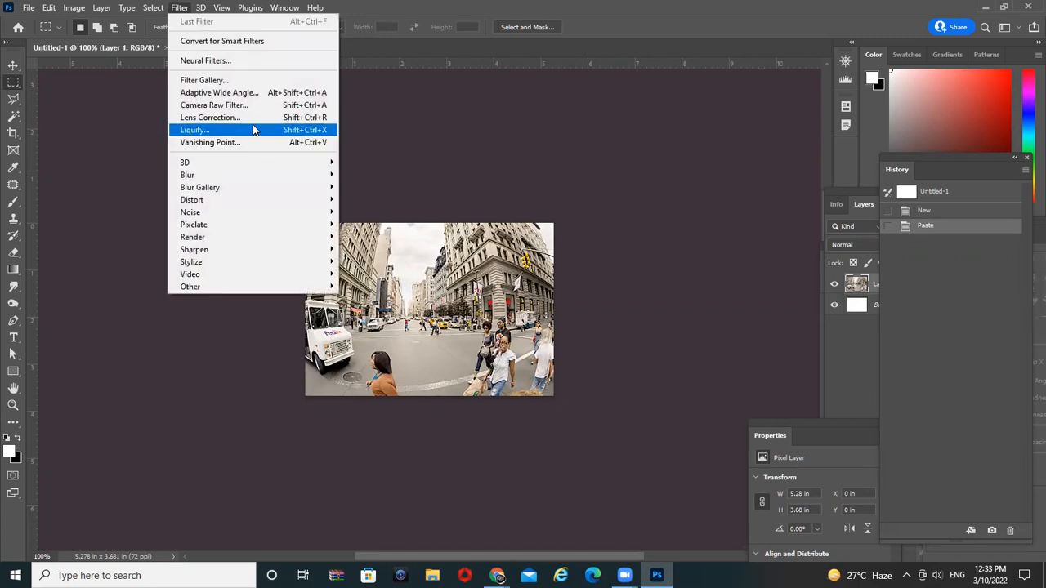
left_click(262, 118)
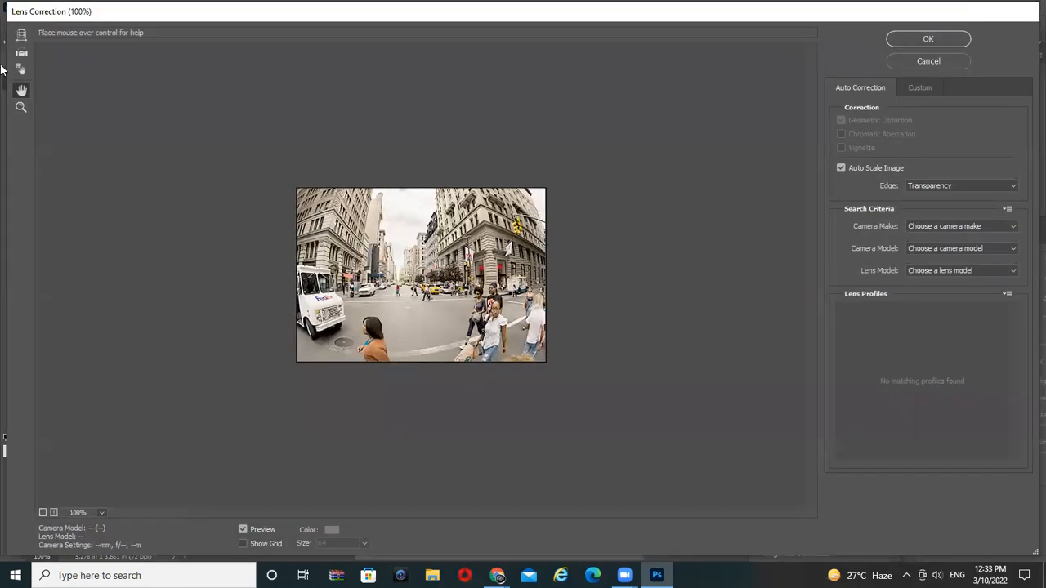
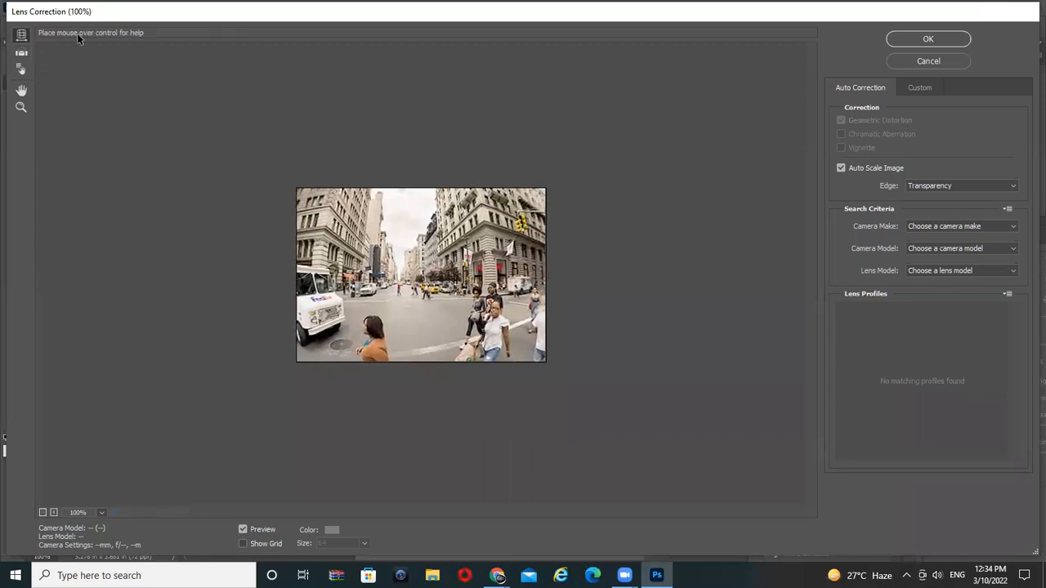
left_click(971, 227)
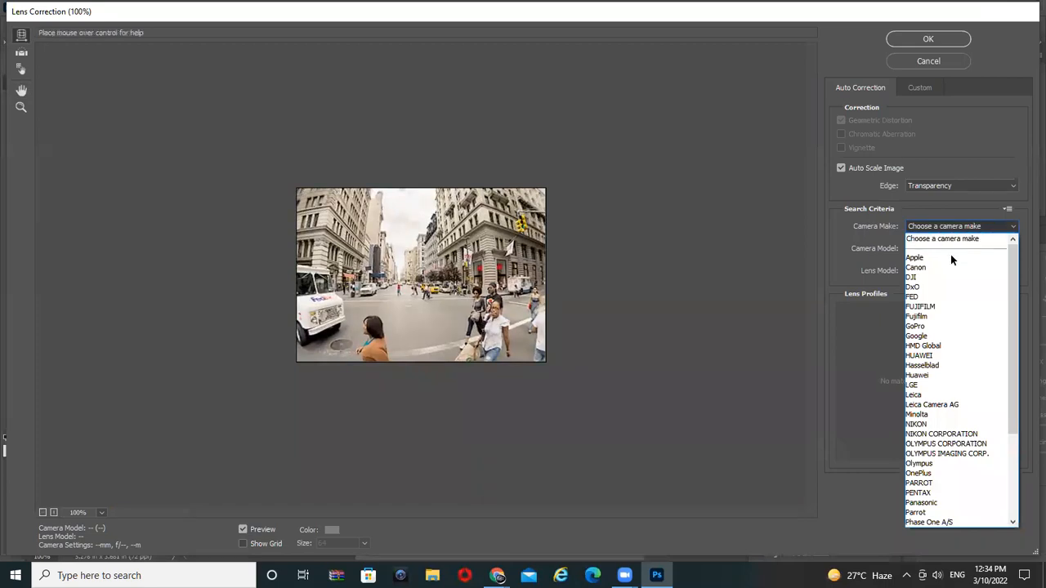
left_click(950, 259)
left_click(956, 227)
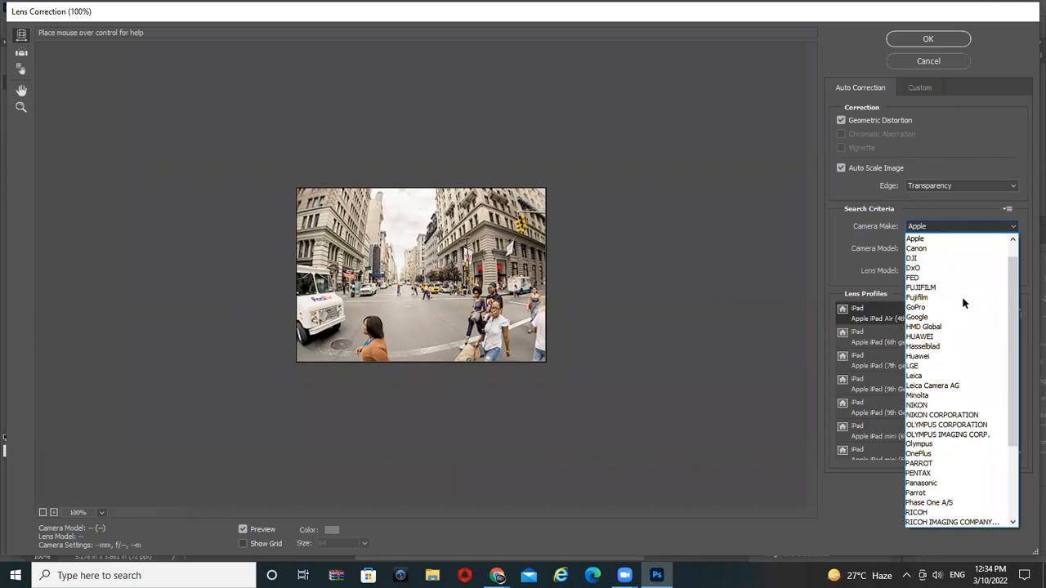
left_click(944, 238)
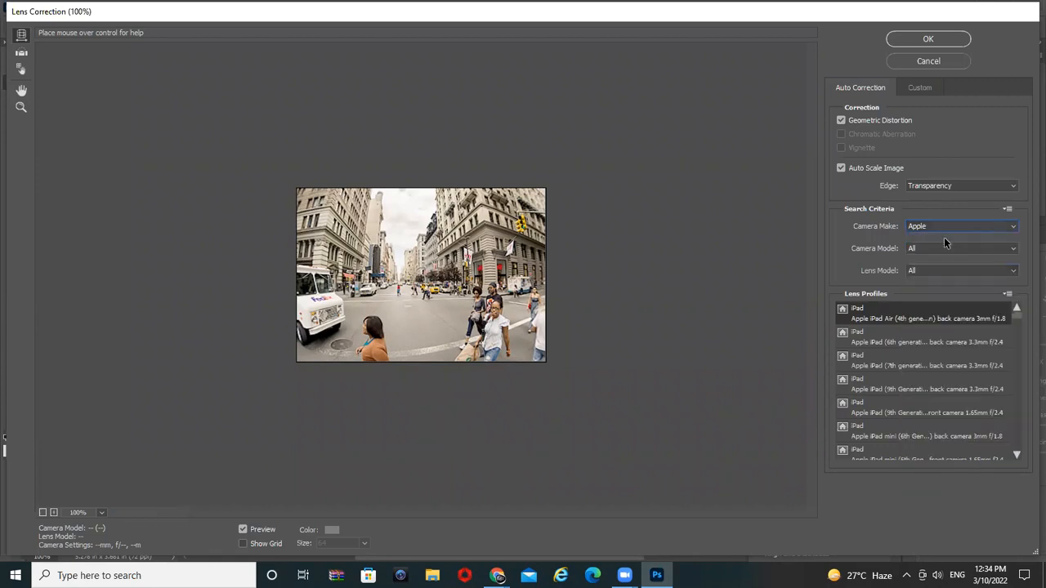
- Try the Moment Wide Lens V2, iPad Pro (12.9-inch), iPhone 12 back camera and iPhone 13 Pro Max back camera lens models in turn
left_click(929, 248)
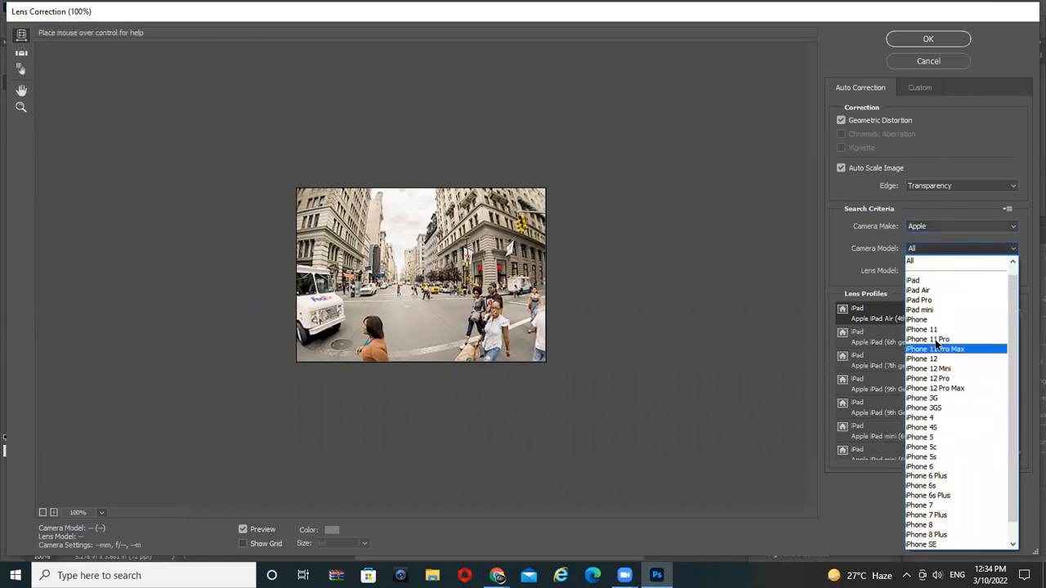
left_click(961, 206)
left_click(952, 272)
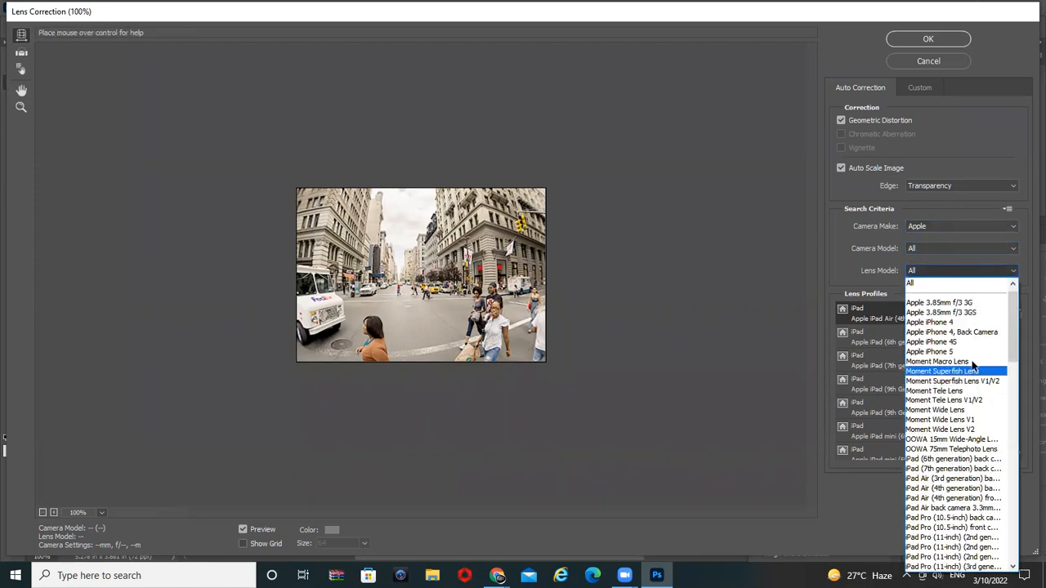
left_click(974, 431)
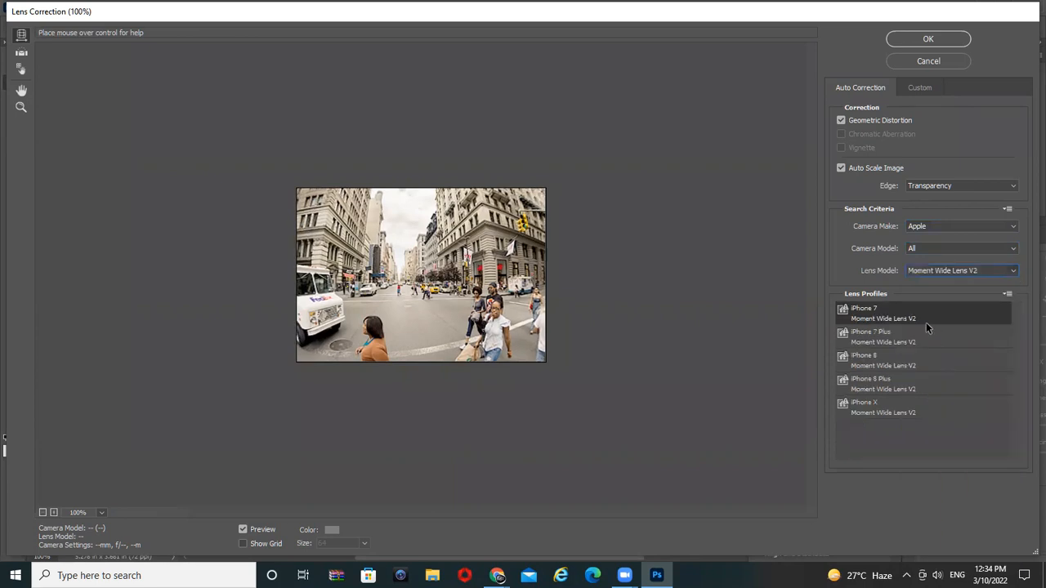
left_click(948, 270)
left_click(973, 497)
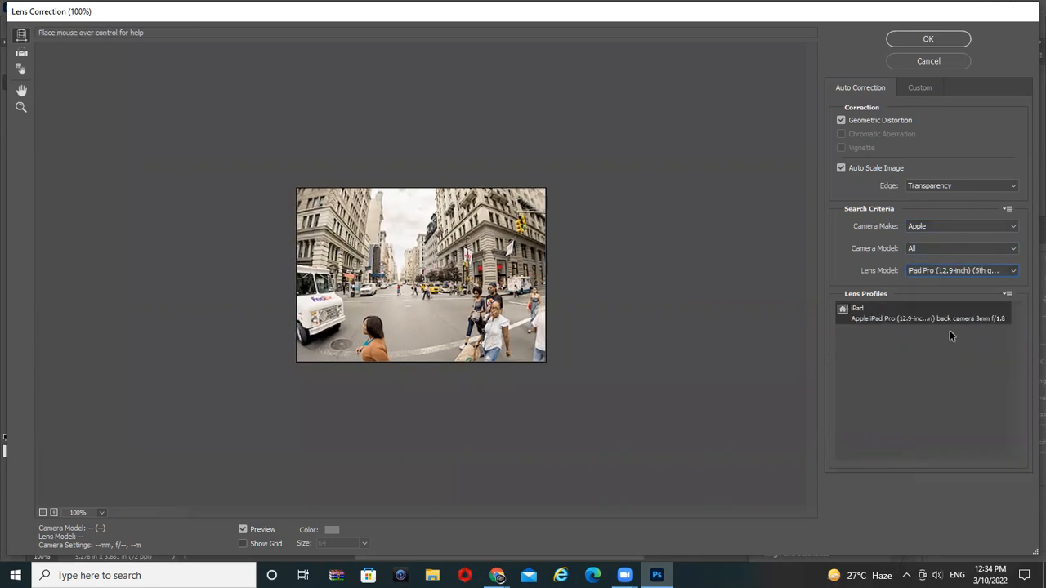
left_click(952, 271)
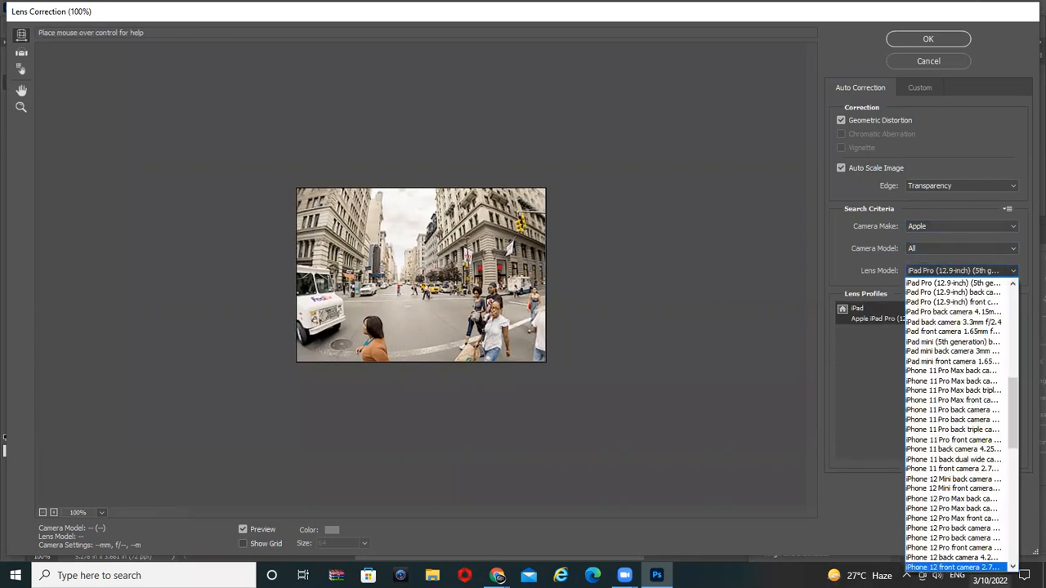
left_click(970, 559)
left_click(932, 269)
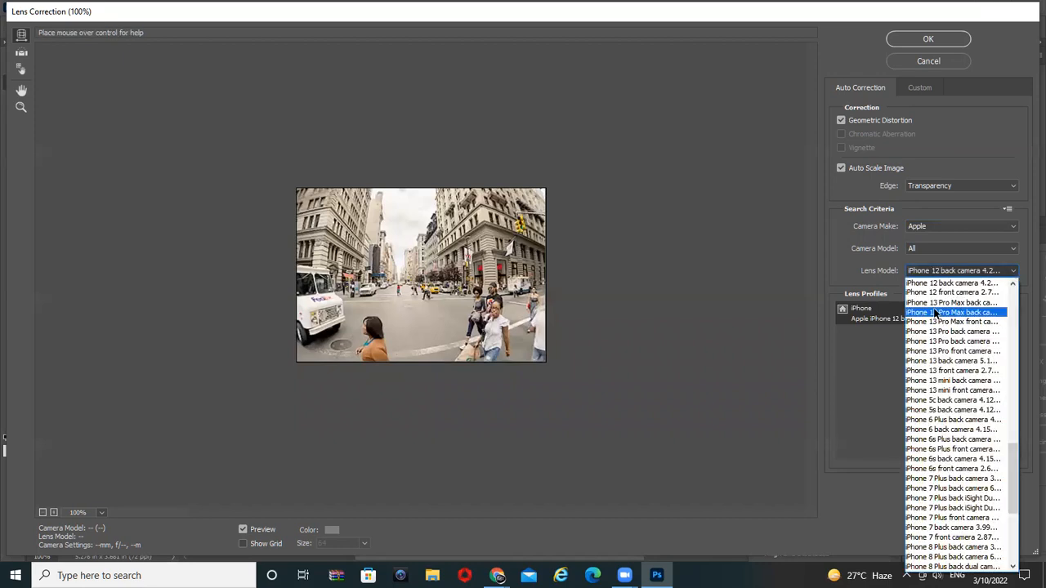
left_click(936, 313)
- Set the camera make to Leica, the camera model to Leica Camera AG and the lens model to Voigtlander VM 21mm f/1.4
left_click(933, 224)
left_click(935, 228)
left_click(935, 230)
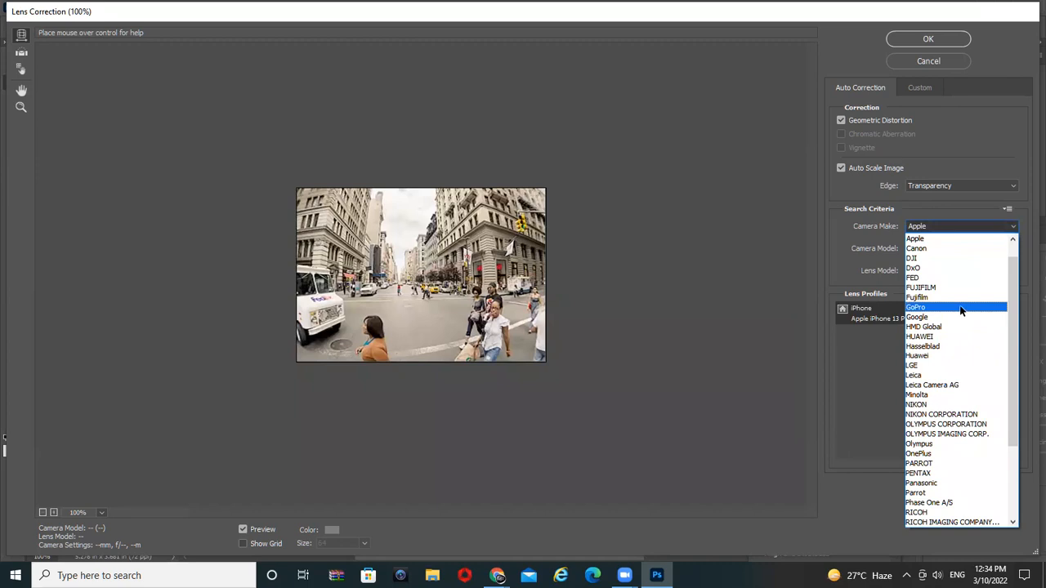
left_click(964, 378)
left_click(941, 246)
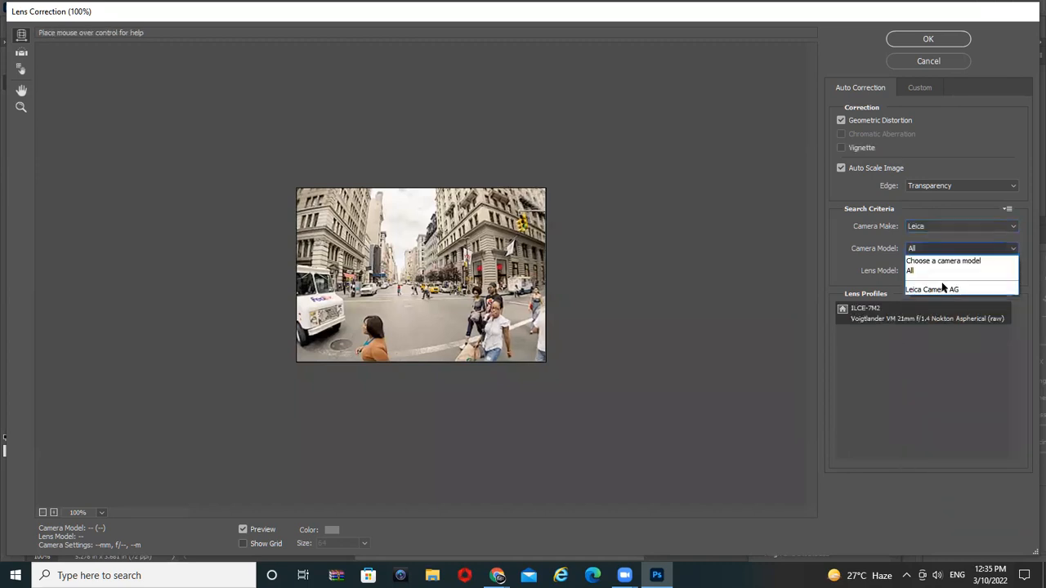
left_click(942, 290)
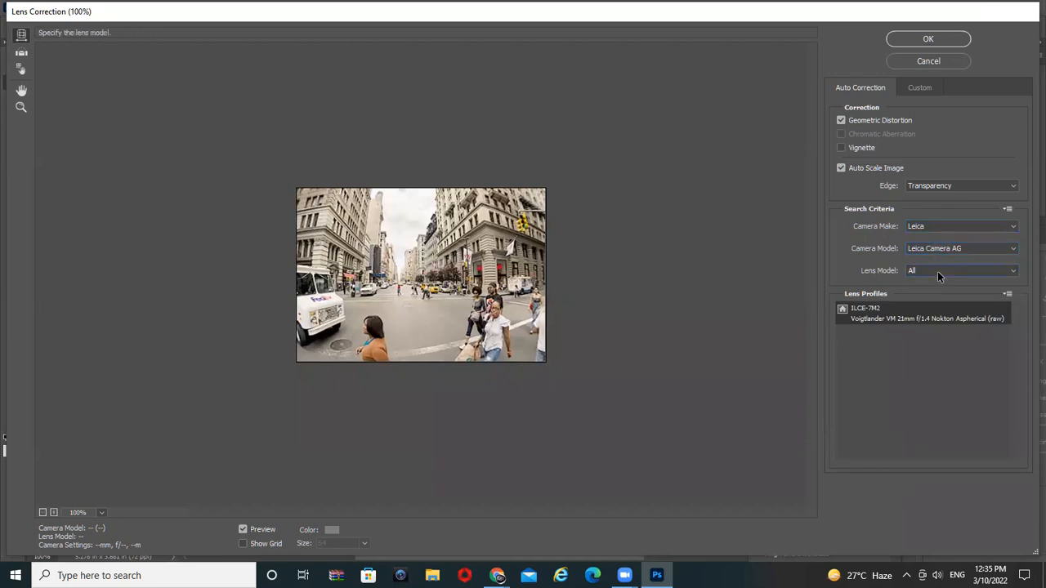
left_click(937, 271)
left_click(941, 313)
- Change the Lens Correction camera make to Olympus
left_click(938, 249)
left_click(935, 227)
left_click(934, 226)
left_click(940, 339)
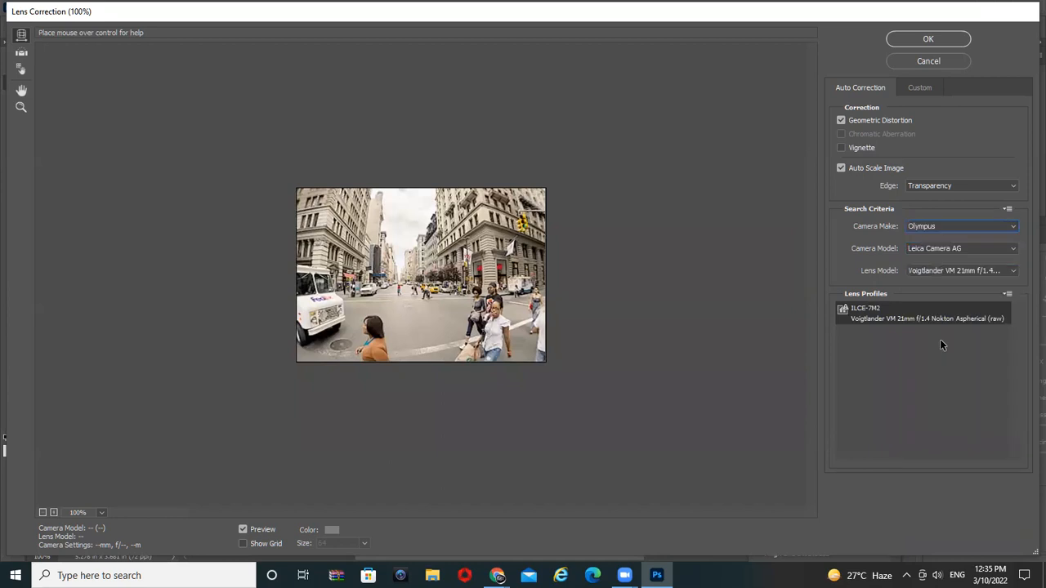
left_click(937, 253)
- Try several Olympus lens profiles, ending on Bower 14mm f/2.8 ED AS IF UMC, and toggle Geometric Distortion off and on
left_click(894, 338)
left_click(894, 338)
left_click(895, 361)
key("Down")
key("Down")
key("Down")
key("Down")
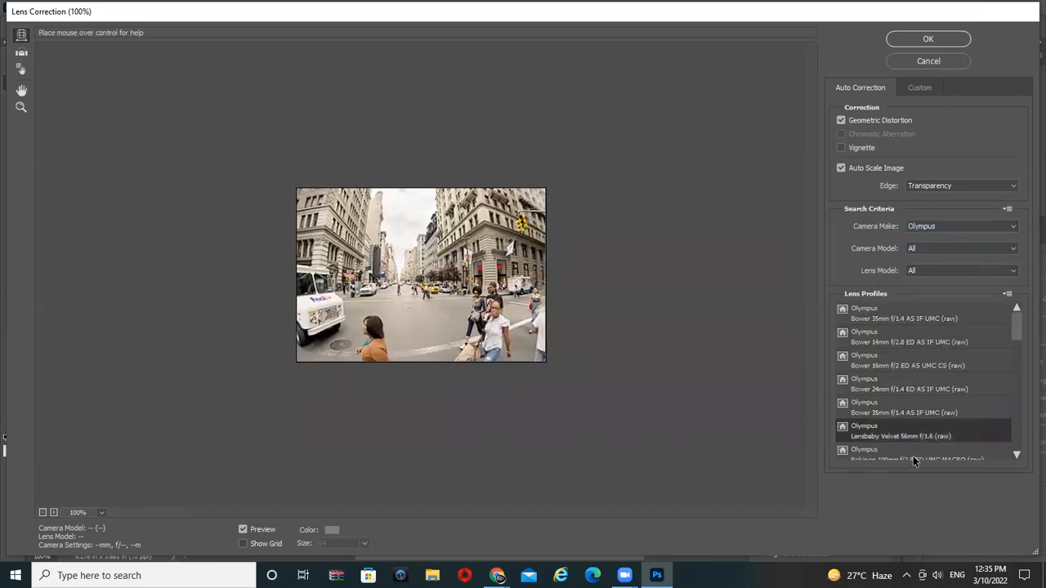
left_click(898, 382)
left_click(900, 337)
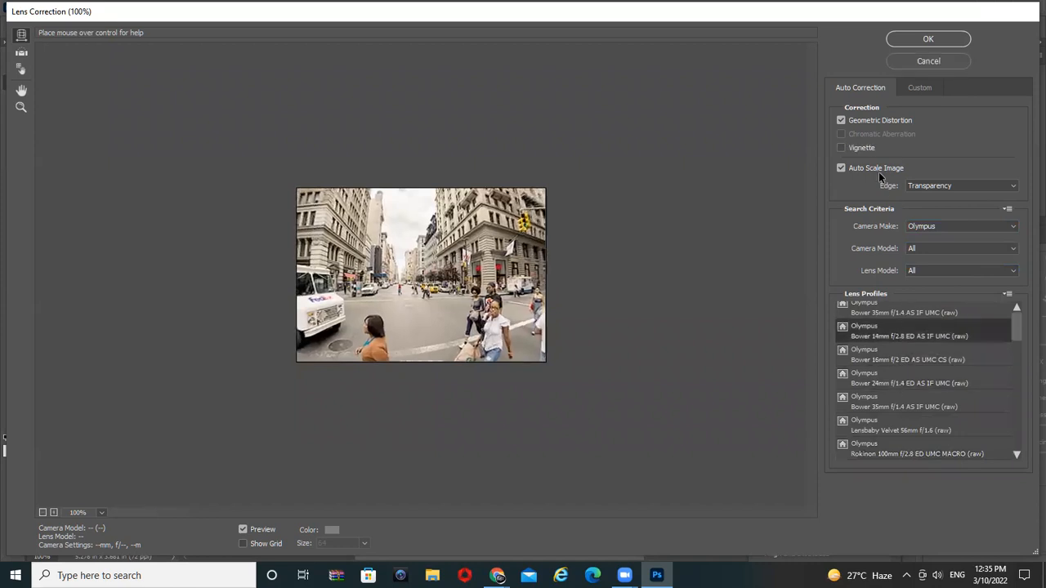
left_click(868, 121)
left_click(869, 117)
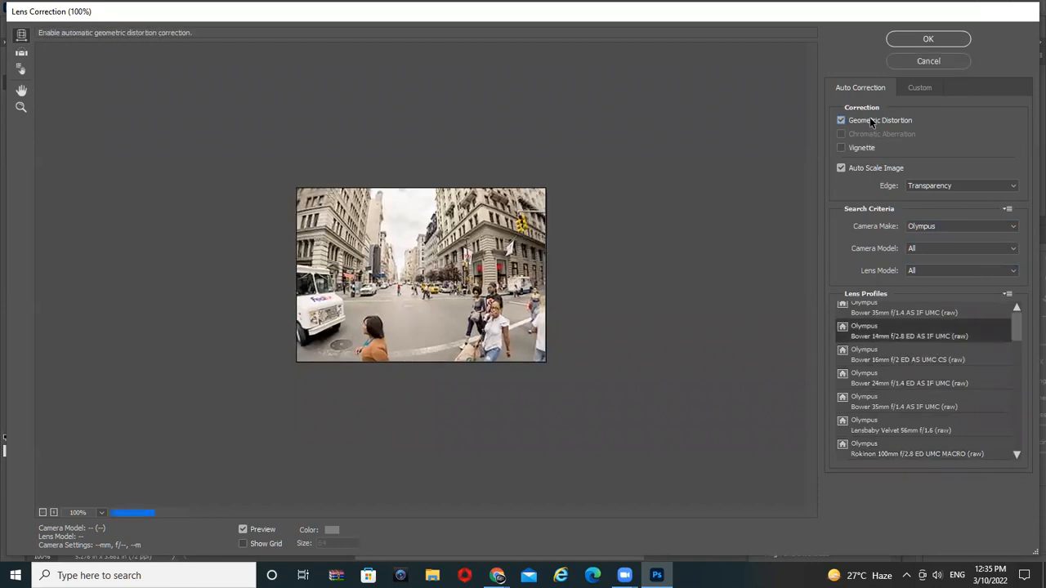
- Show the alignment grid and try the Straighten tool with two freehand lines across the street photo
left_click(21, 70)
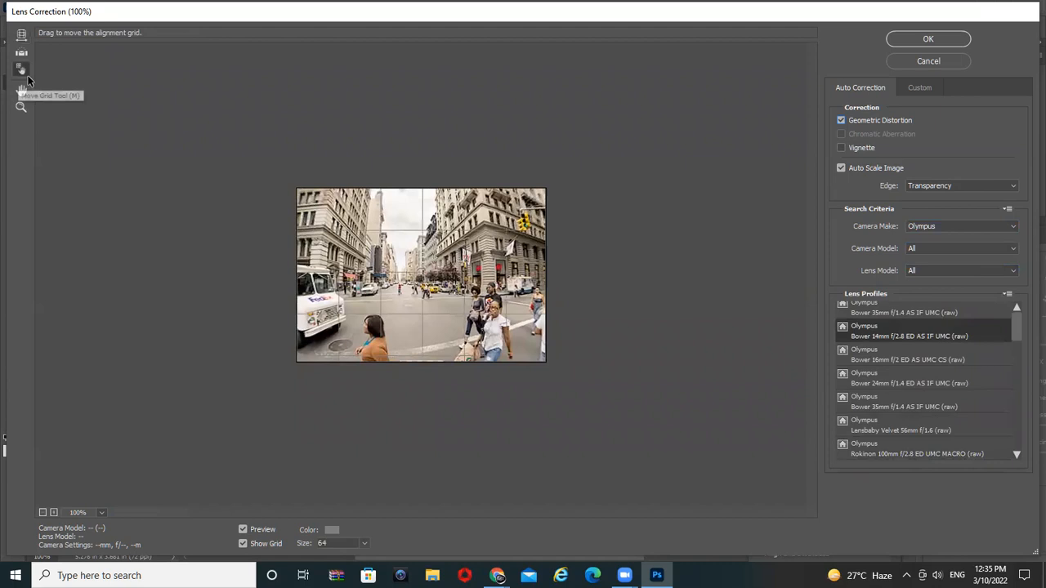
left_click(20, 54)
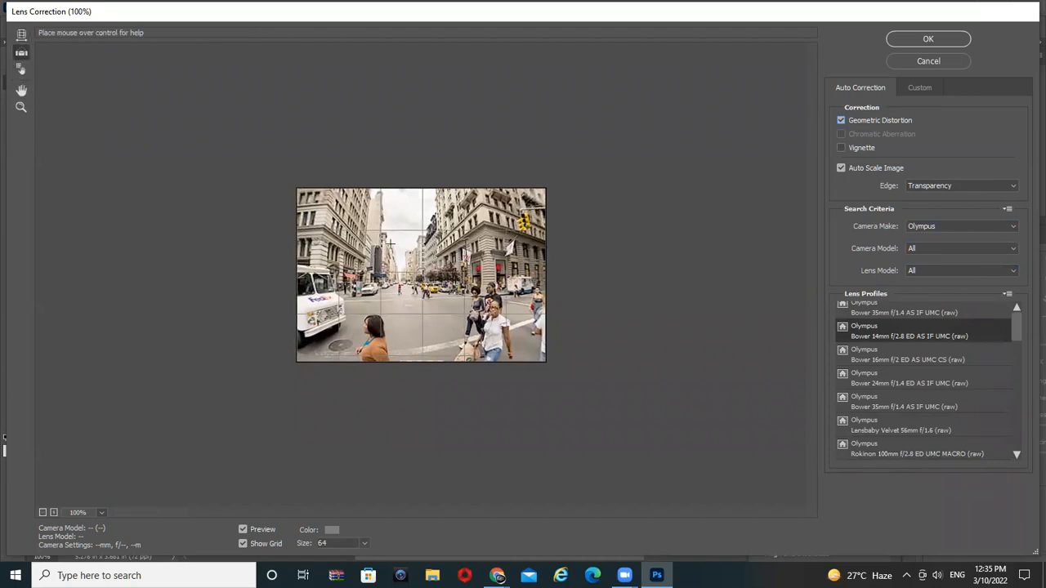
left_click_drag(386, 244, 468, 258)
left_click_drag(374, 221, 394, 255)
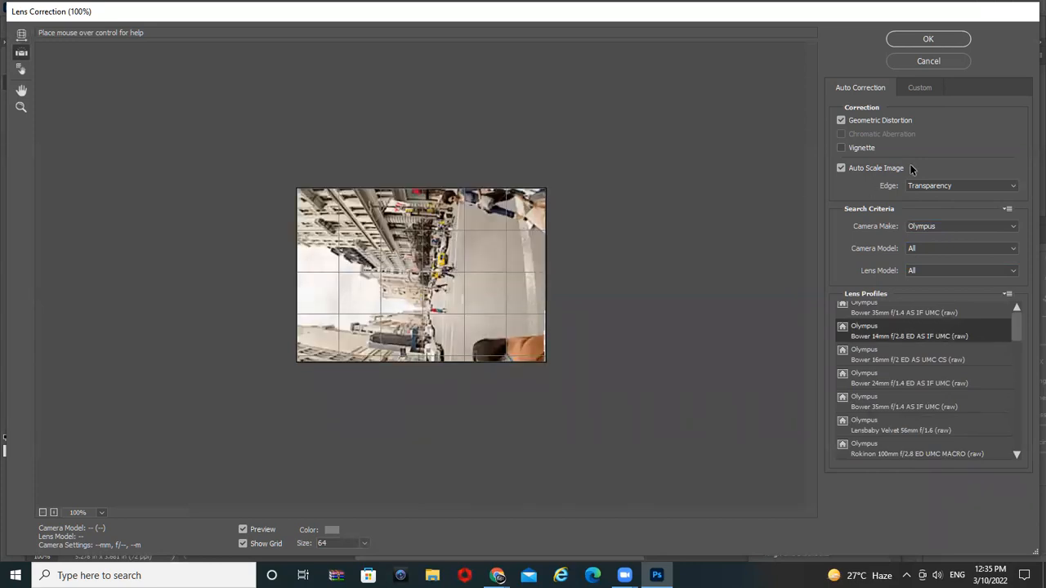
- Cancel Lens Correction and close the street photo document without saving
left_click(937, 65)
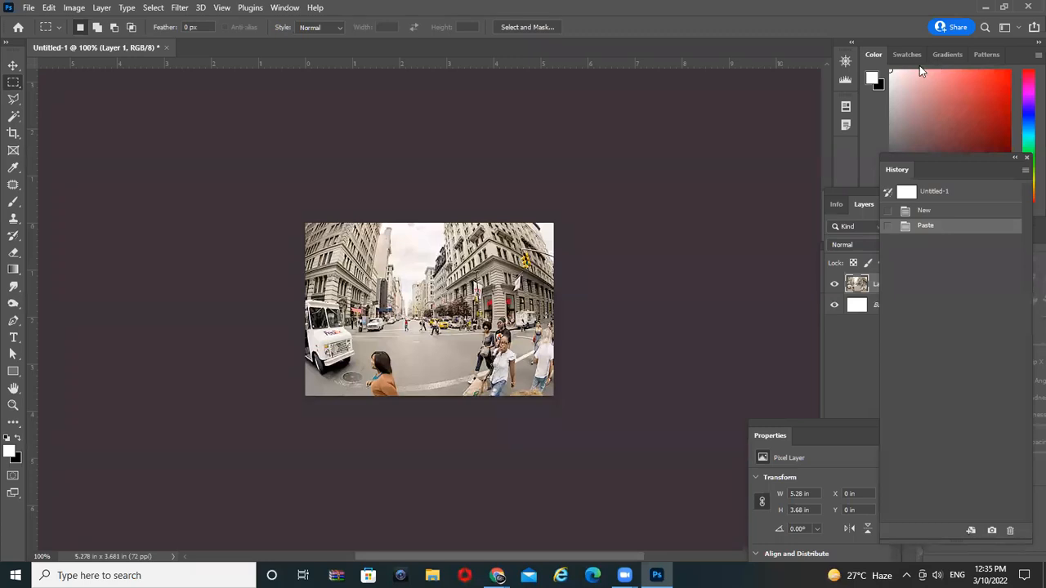
key("ctrl+w")
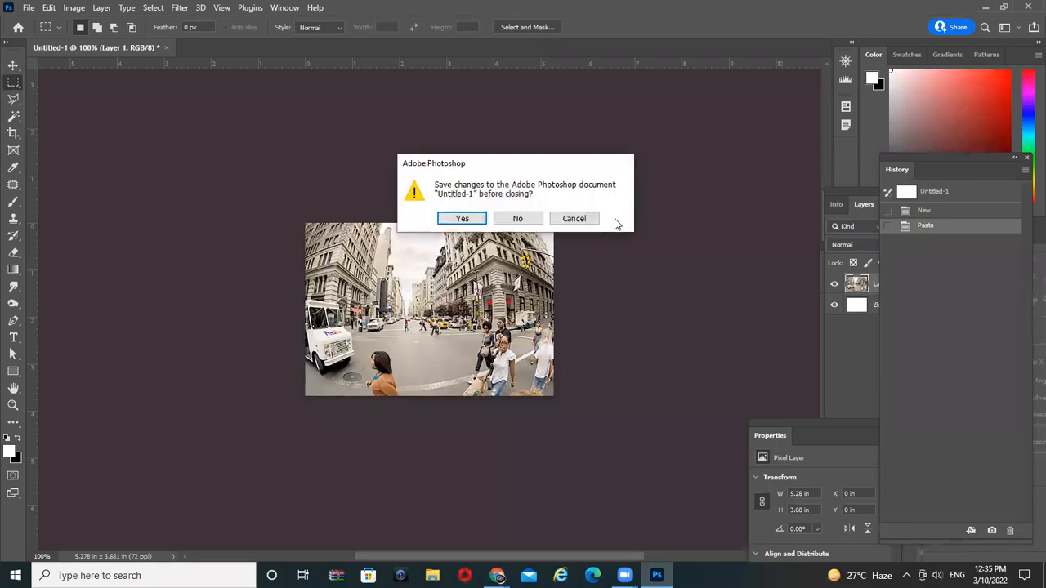
left_click(517, 218)
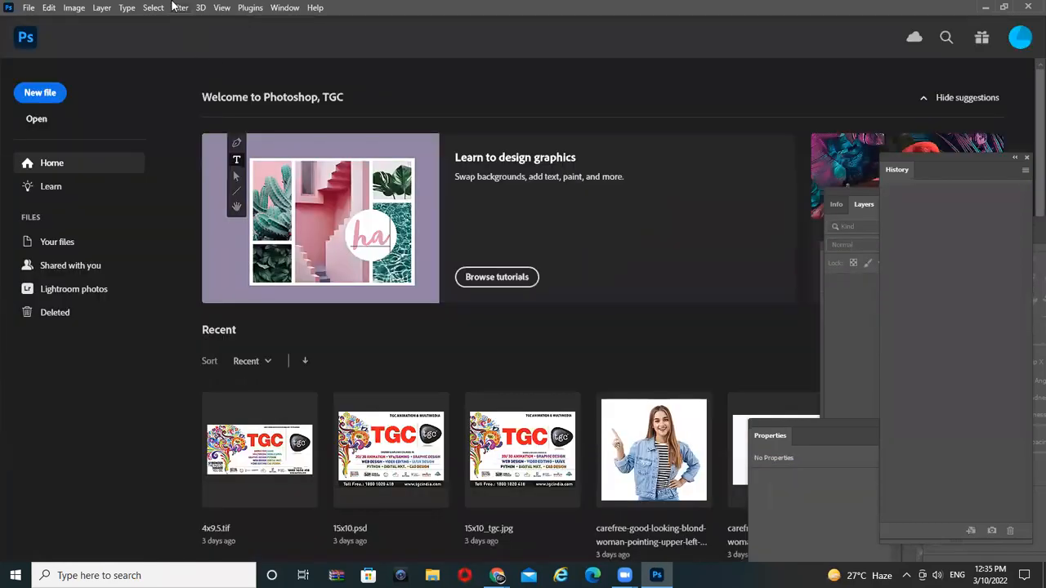
left_click(178, 7)
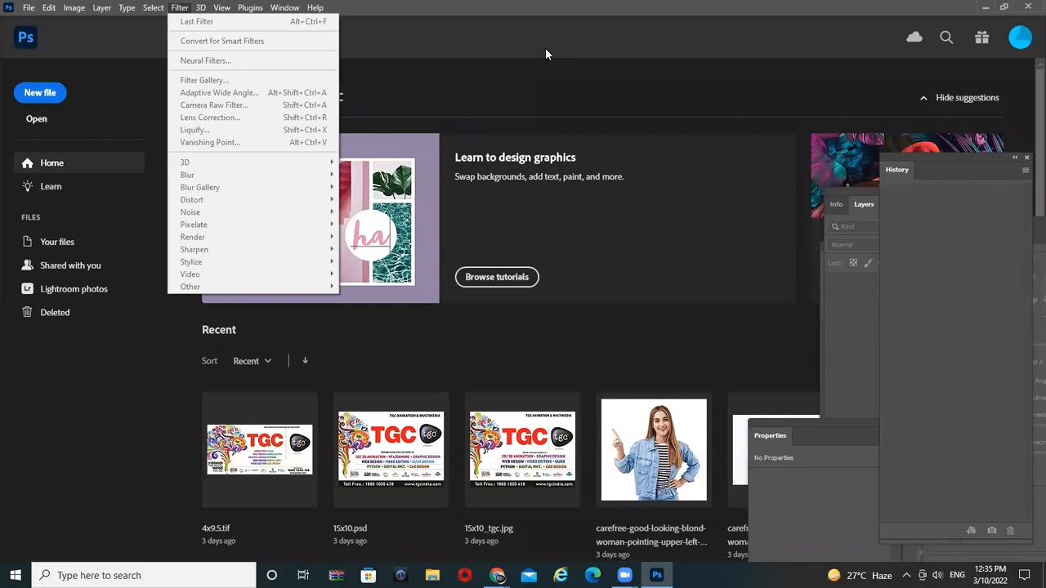
left_click(464, 6)
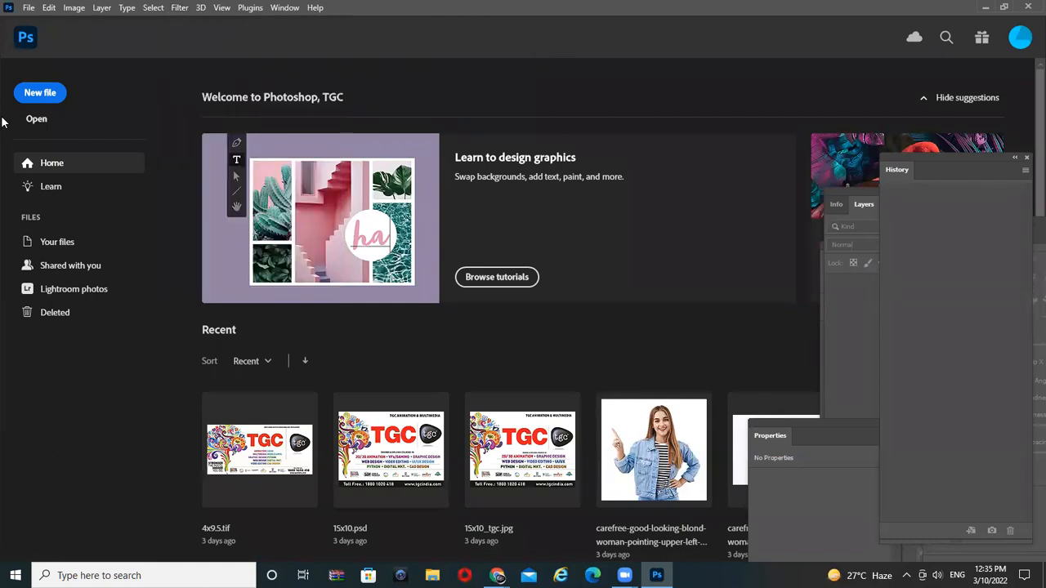
left_click(47, 9)
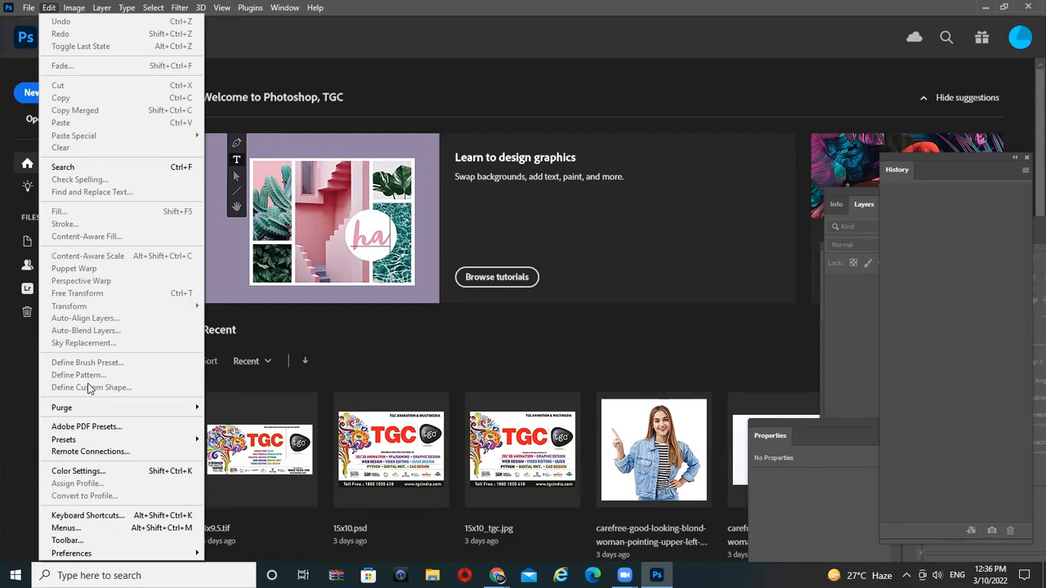
- Create a new document from the Clipboard preset, 380 × 265 px at 72 ppi
left_click(28, 12)
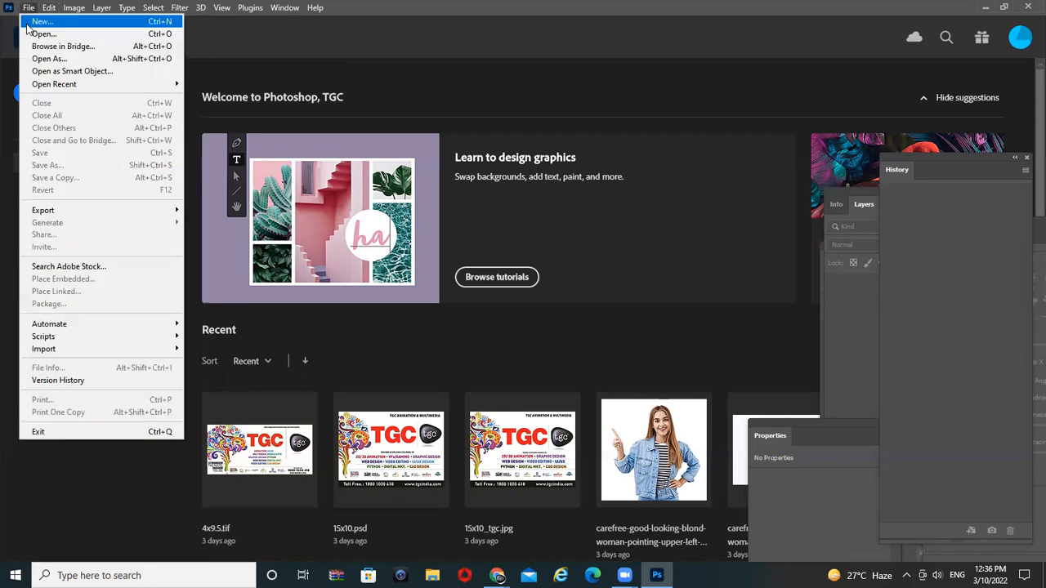
left_click(33, 22)
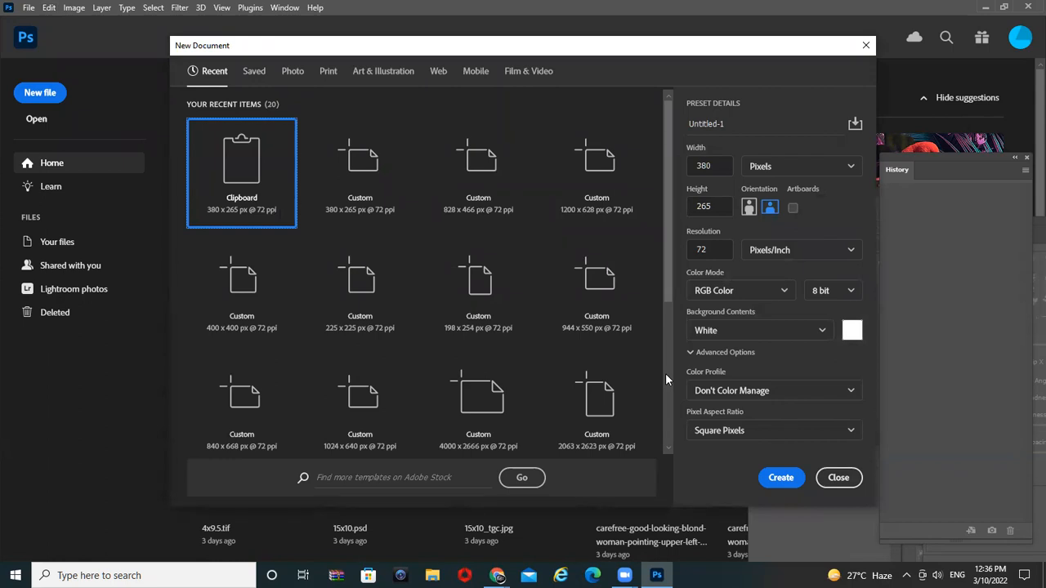
double_click(255, 190)
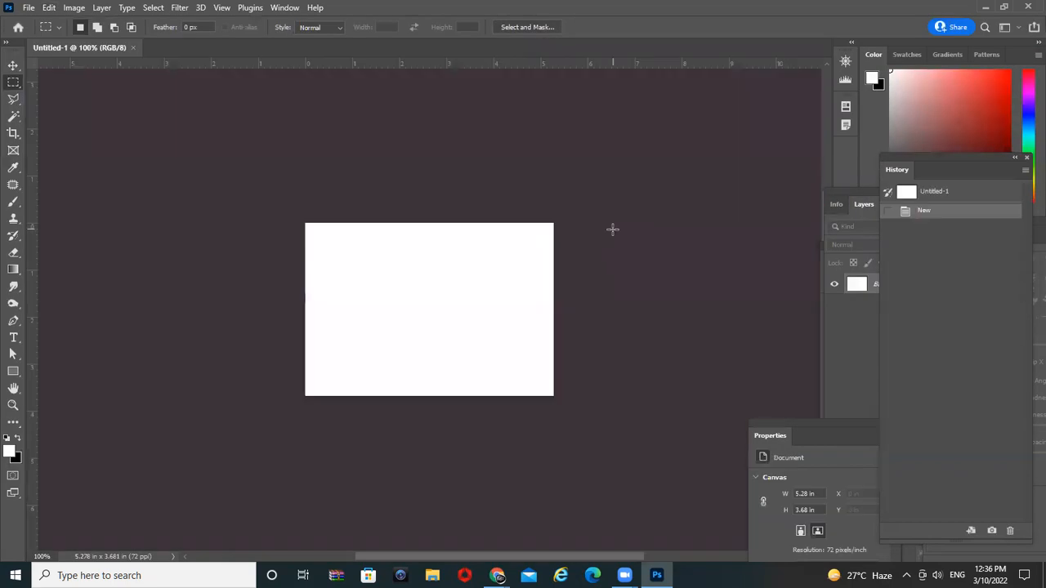
- Select a square about 0.79 × 0.79 in near the canvas's upper-left area and fill it with black on a new layer
left_click_drag(356, 250, 390, 286)
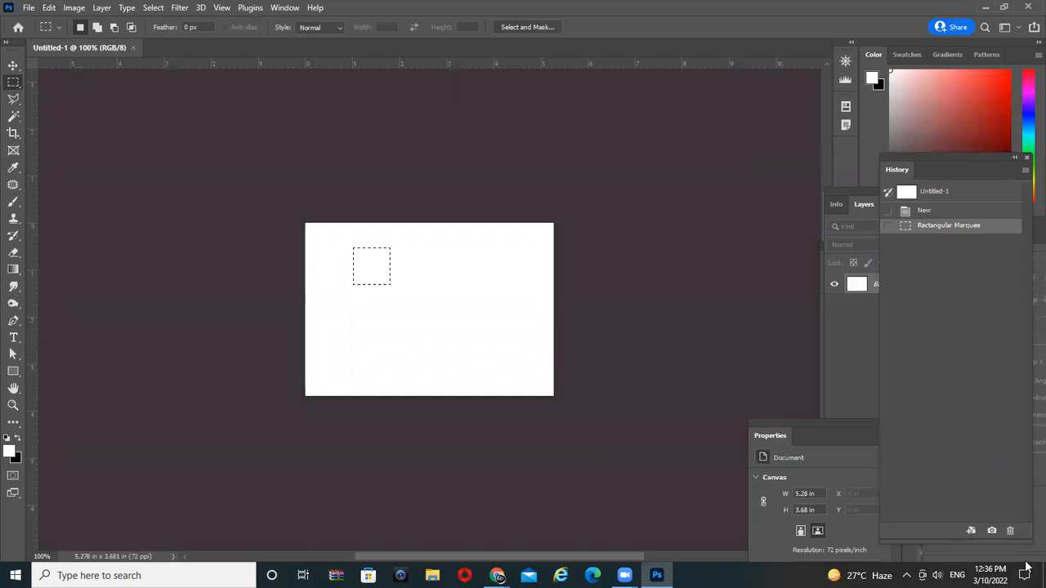
key("F7")
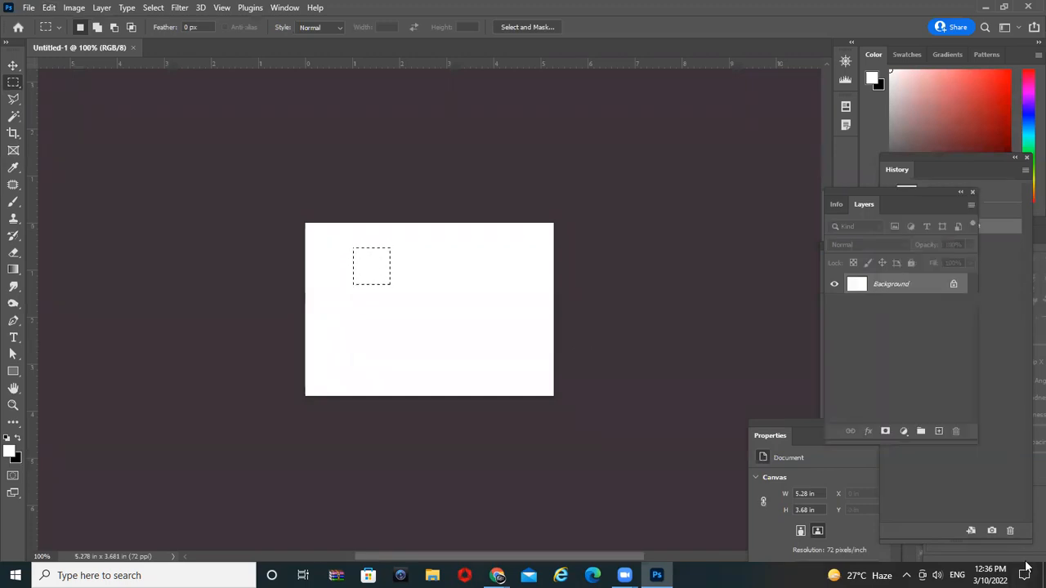
left_click(937, 431)
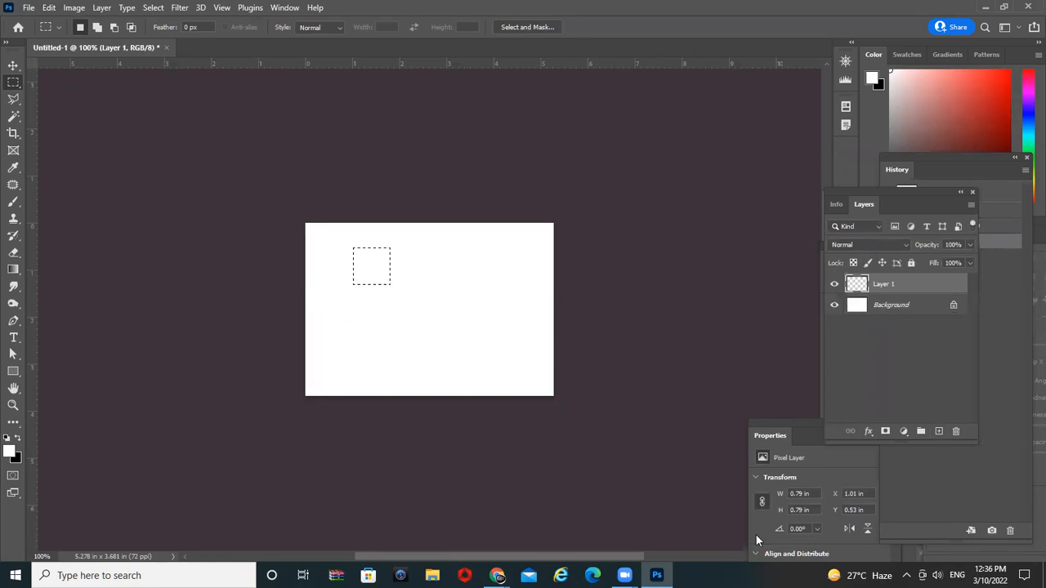
key("d")
key("alt+BackSpace")
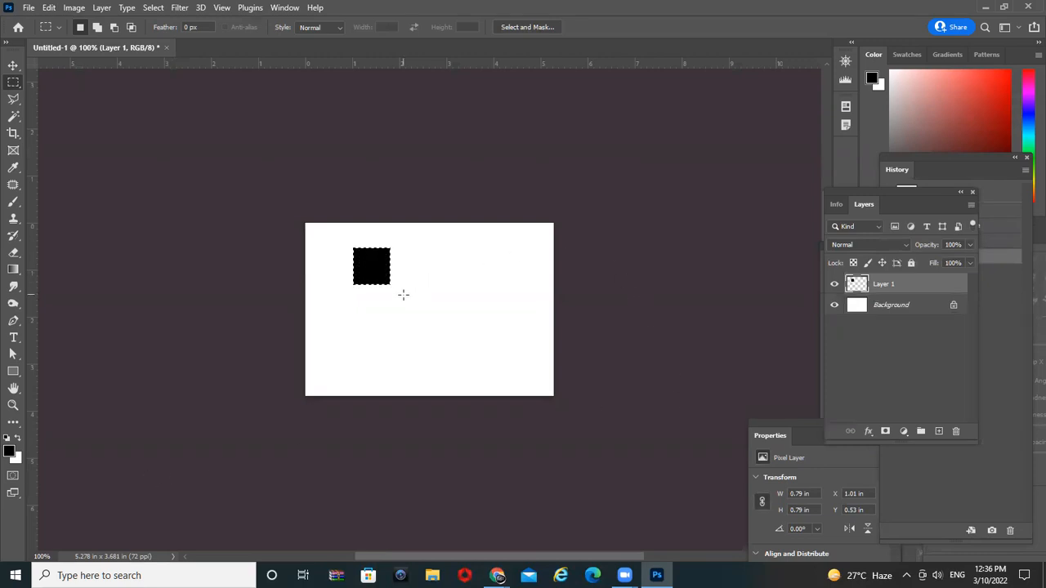
- Nudge the selection outline down and right to about X 1.08 in, Y 0.6 in, and hide the Background layer
key("Down")
key("Down")
key("Down")
key("Down")
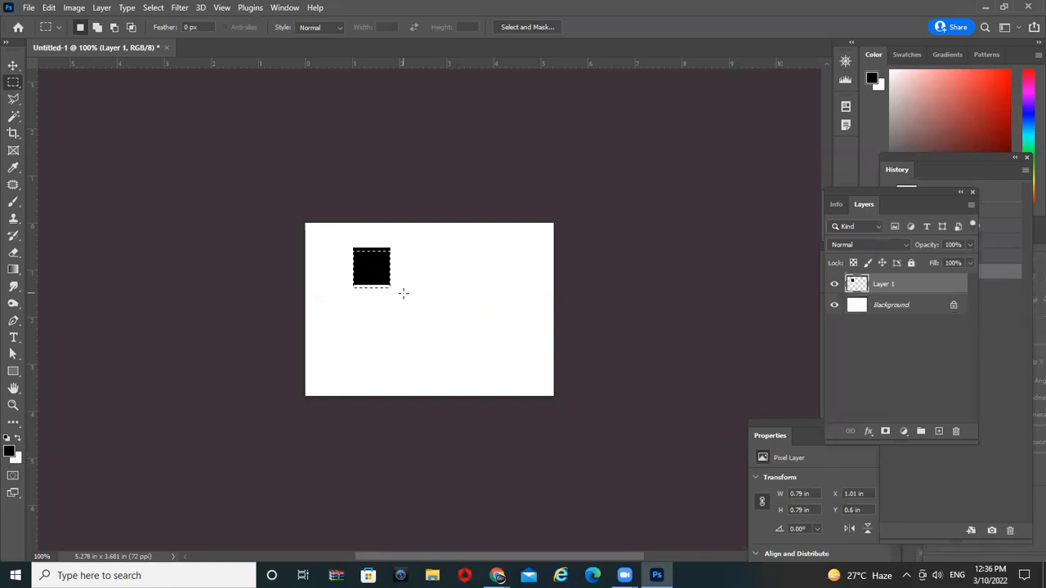
key("Right")
key("Right")
key("Right")
key("Right")
key("Right")
left_click(834, 305)
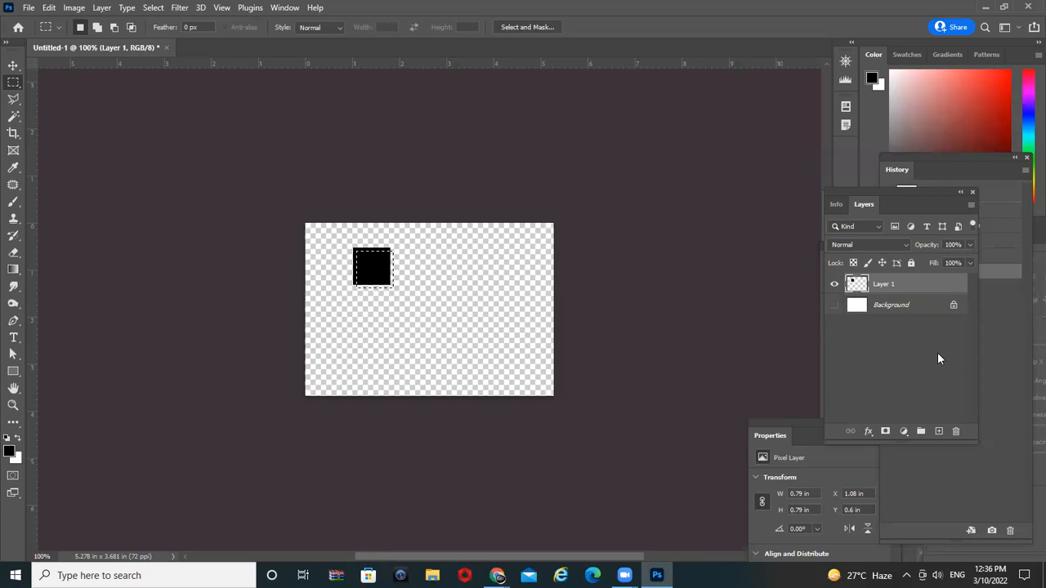
- Define the selected part of the black square as a pattern named Pattern 1 and clear the selection
left_click(50, 7)
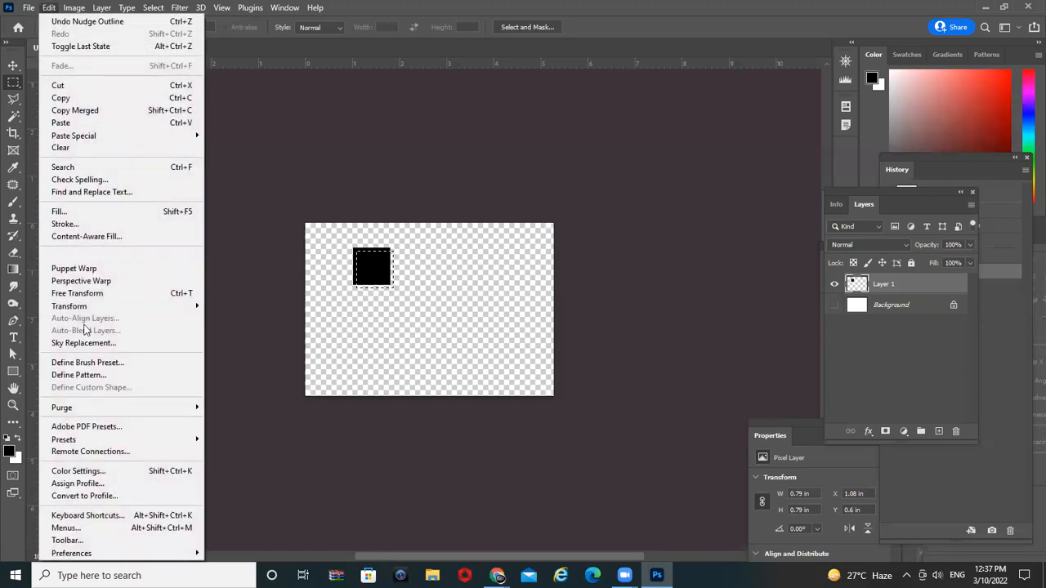
left_click(121, 378)
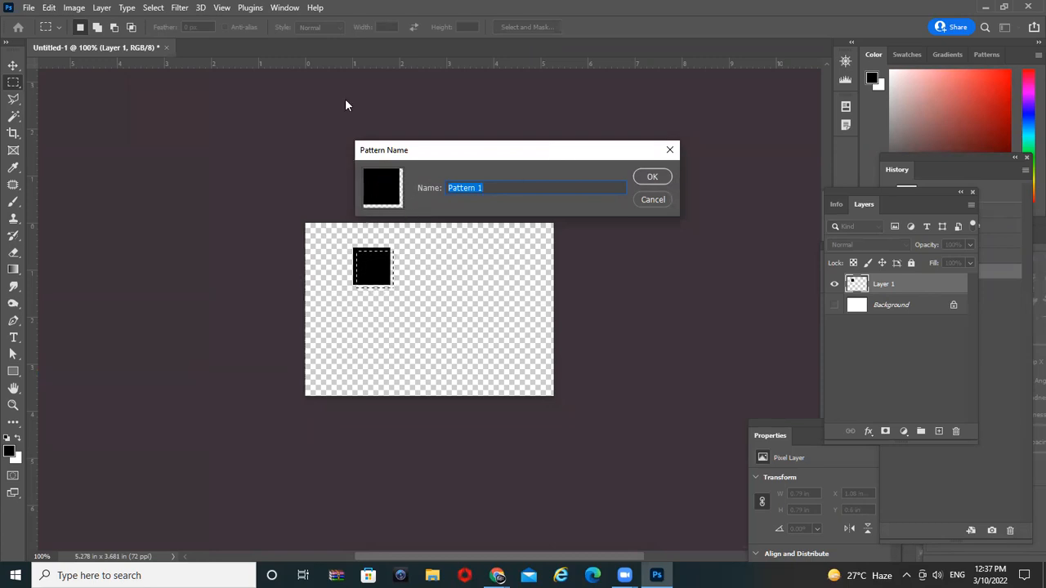
left_click(652, 176)
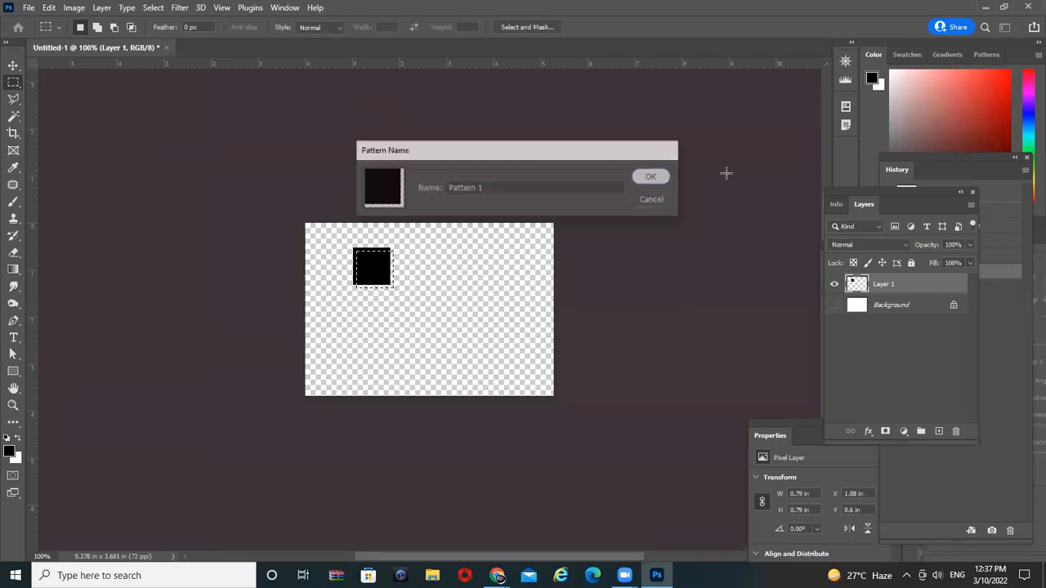
key("ctrl+d")
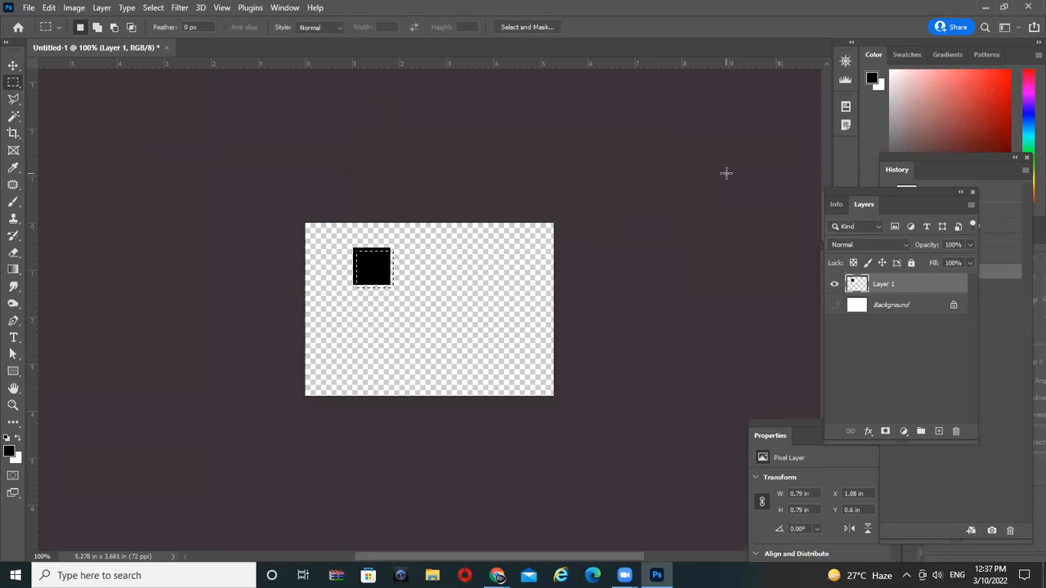
- Delete the black square's layer and convert the Background into a regular layer named Layer 0
left_click_drag(874, 282, 956, 430)
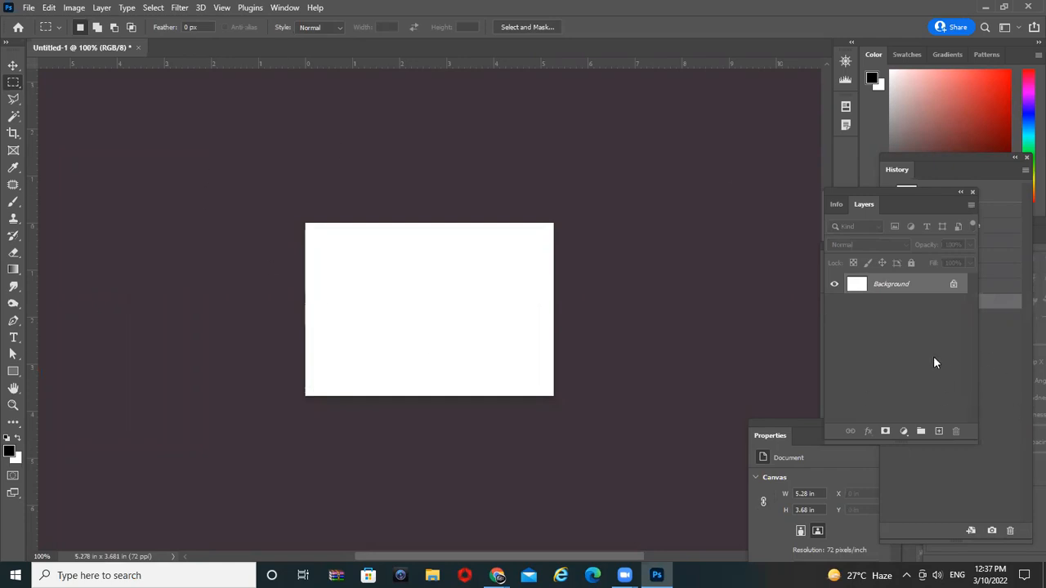
double_click(925, 291)
left_click(625, 167)
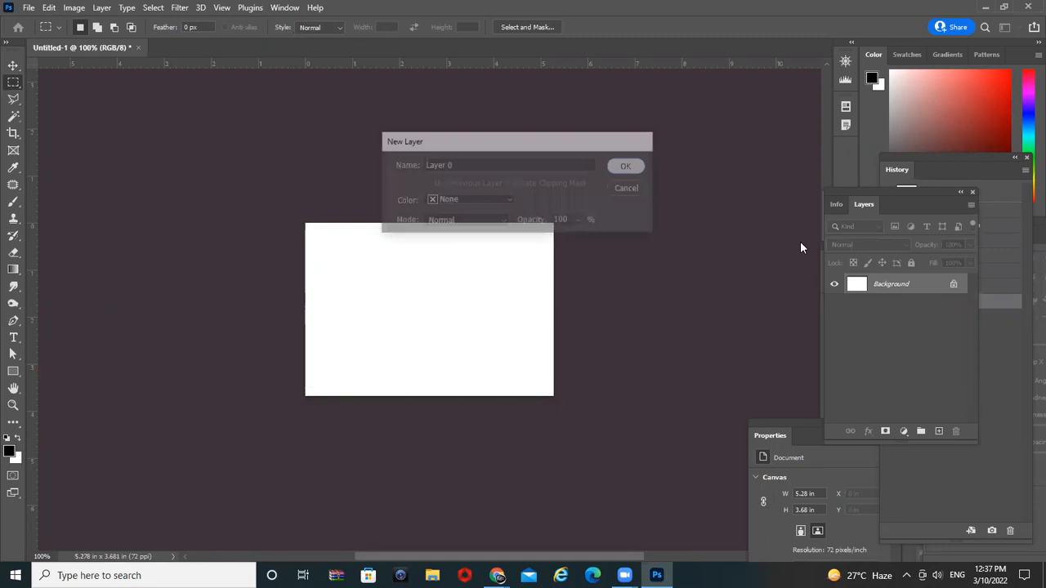
- Fill Layer 0 with the black square custom pattern in Normal mode at 100% opacity
left_click(49, 9)
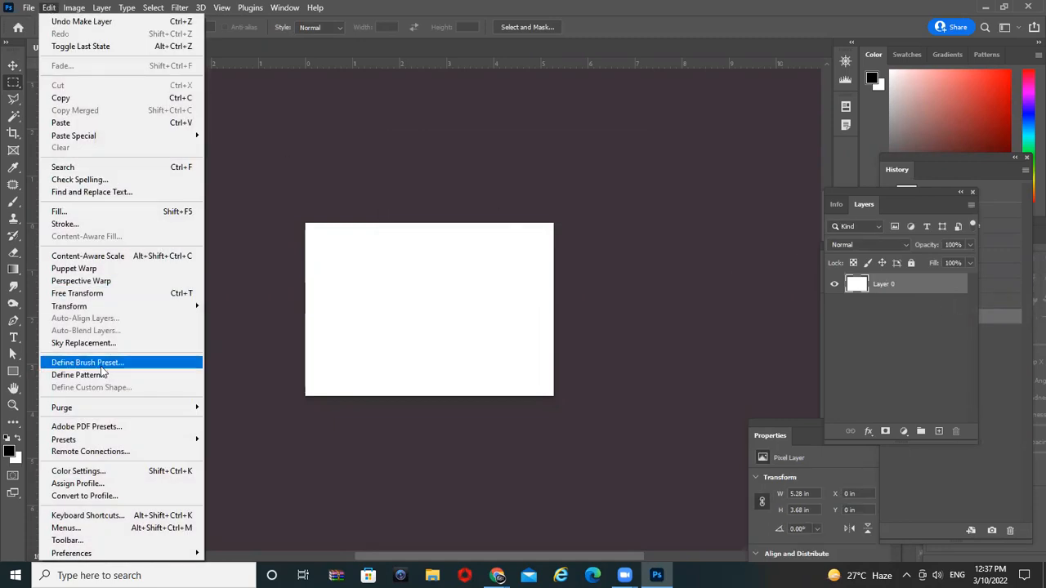
left_click(114, 212)
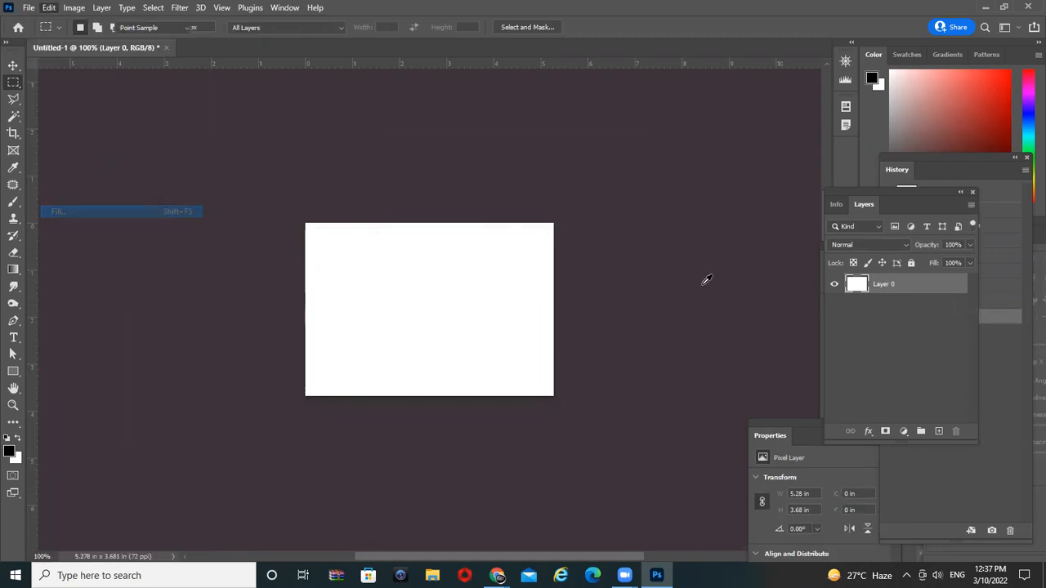
left_click(852, 209)
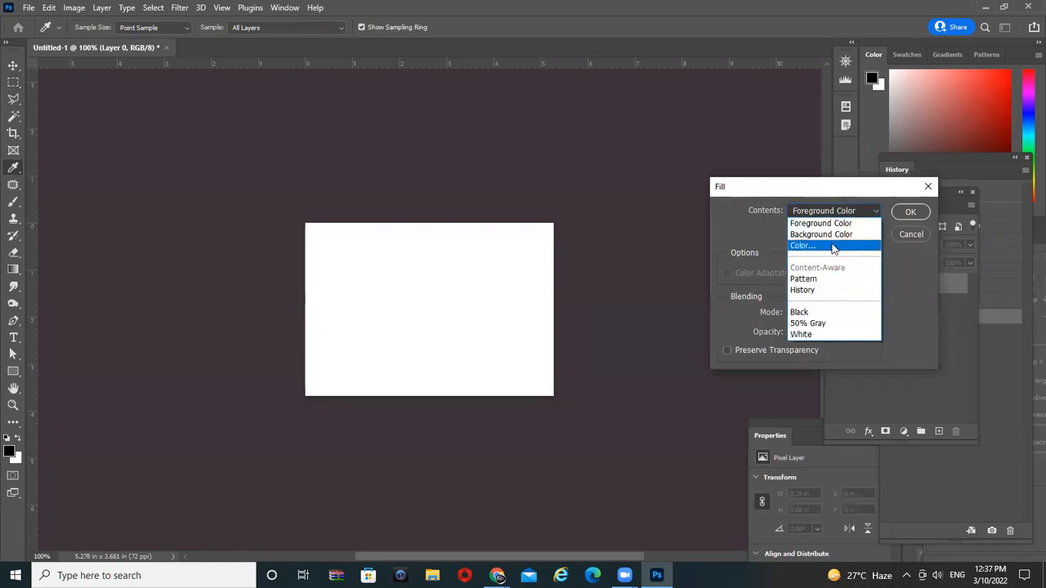
left_click(826, 278)
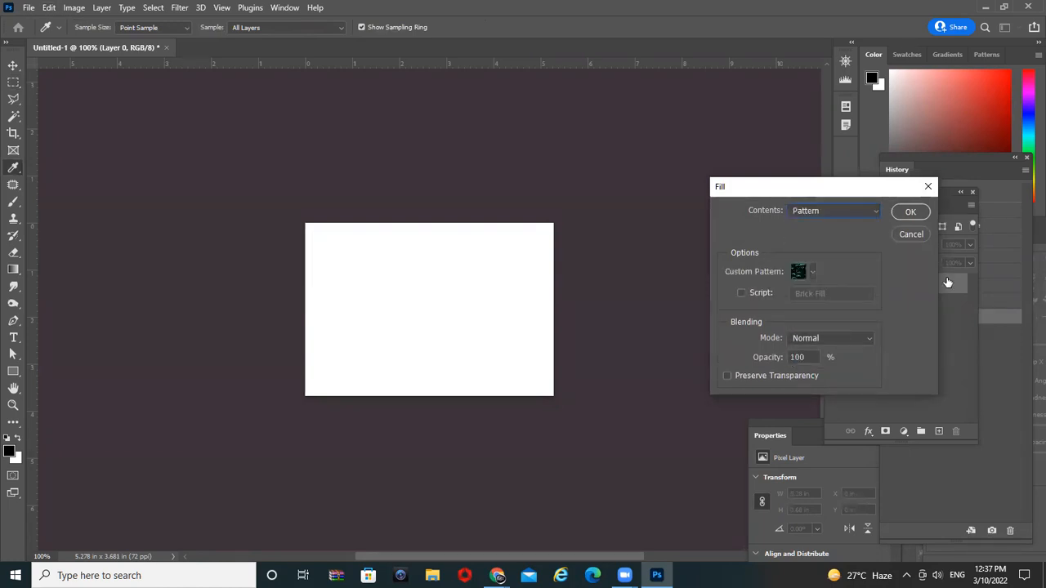
left_click(813, 272)
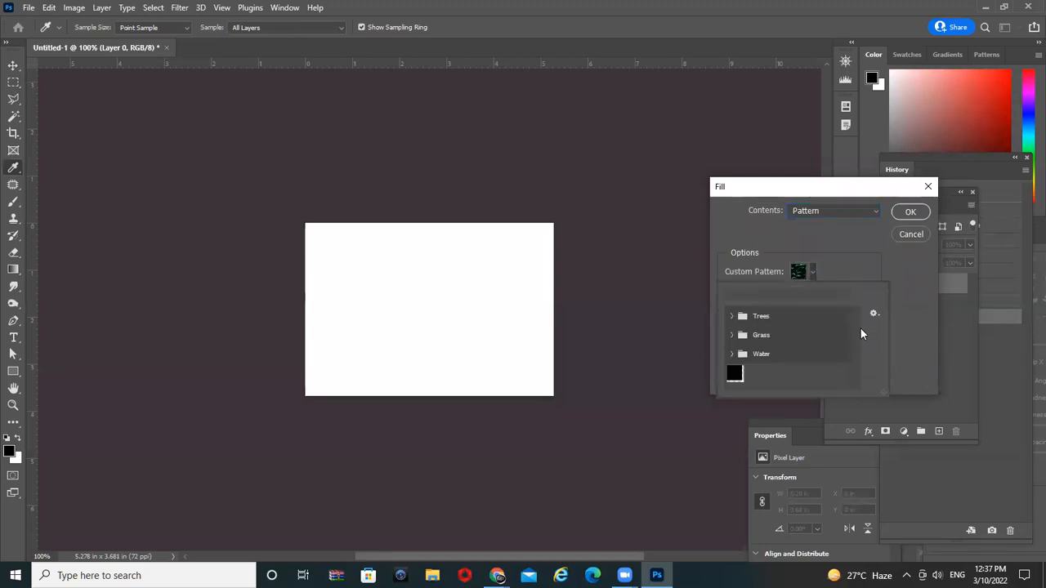
left_click(735, 373)
left_click(859, 200)
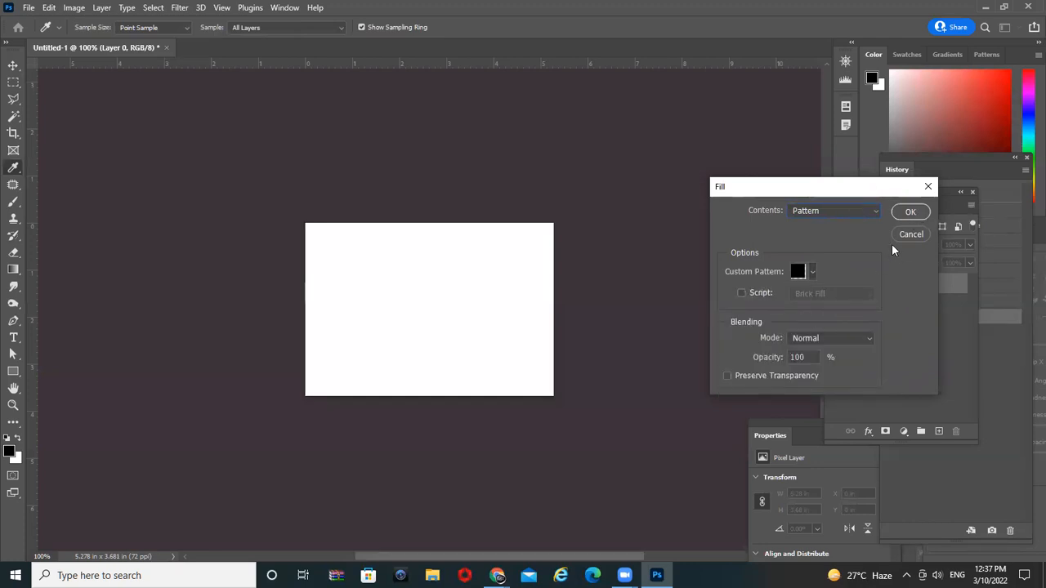
left_click(911, 212)
- Undo the pattern fill on Layer 0
key("m")
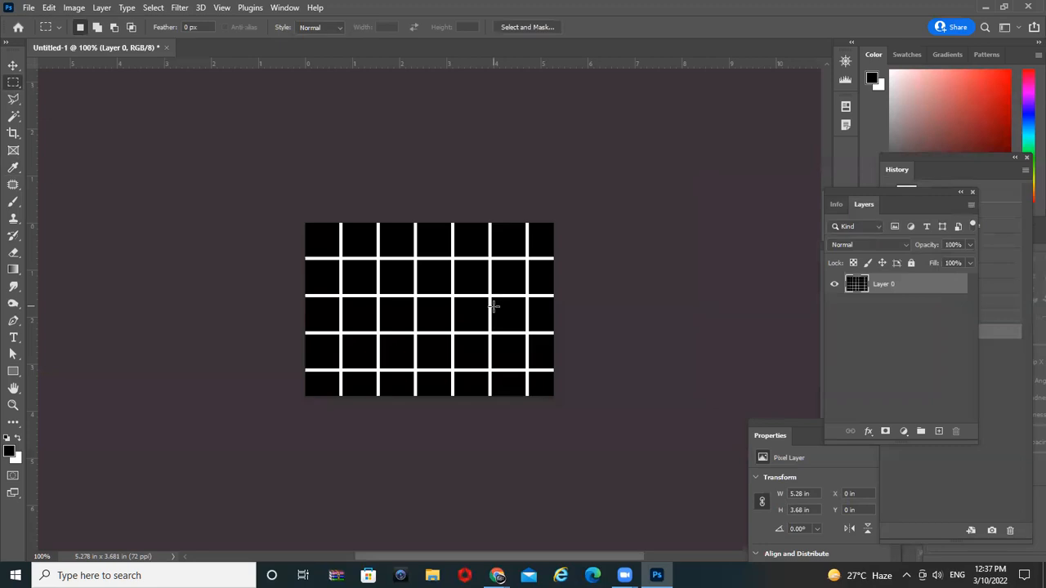
key("ctrl+z")
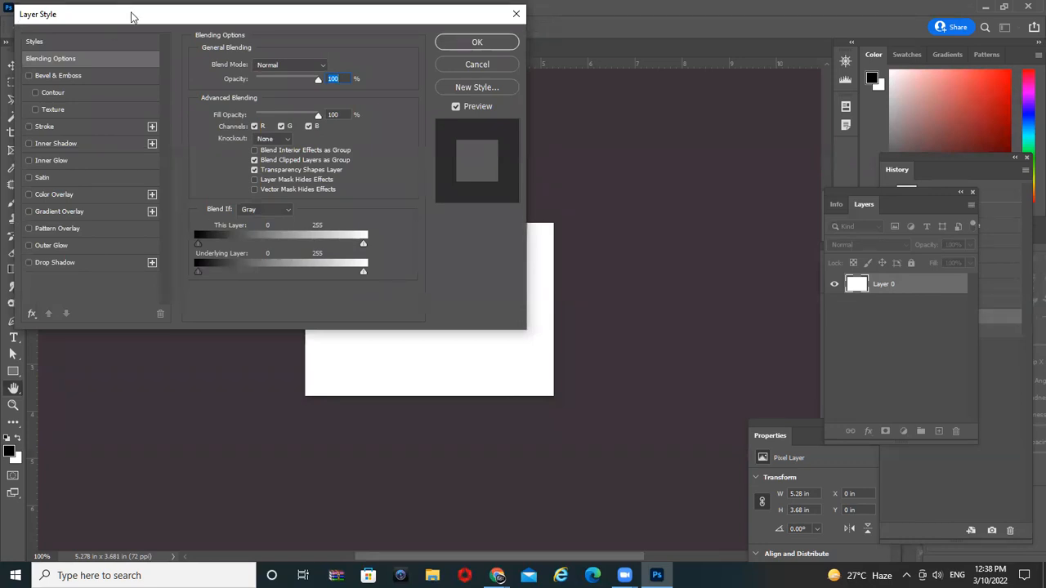
- Apply a Pattern Overlay using the black grid pattern at 35% scale to Layer 0, and delete the effect again
left_click_drag(132, 16, 675, 26)
left_click(594, 241)
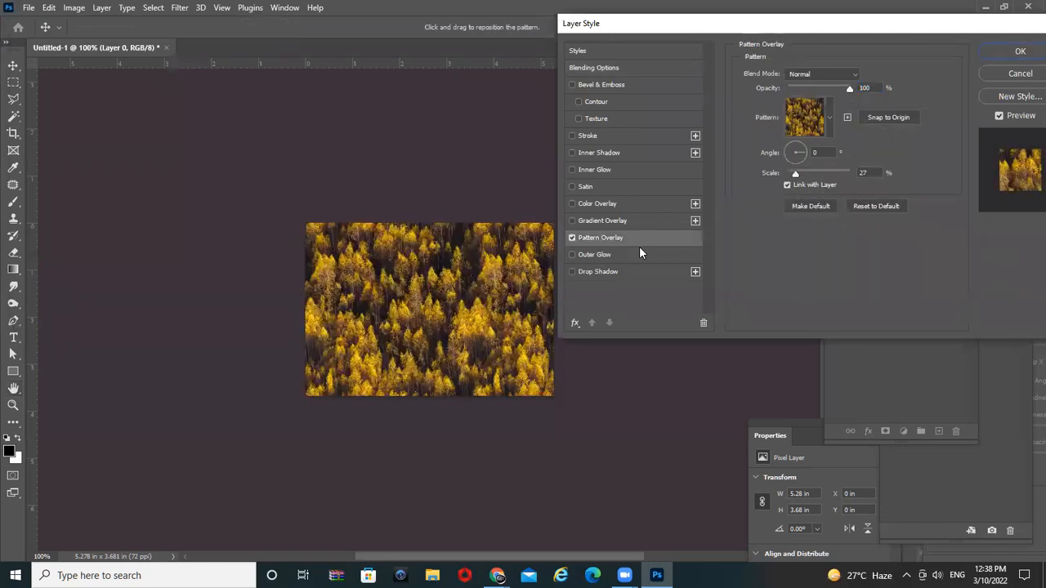
left_click(830, 116)
left_click(740, 232)
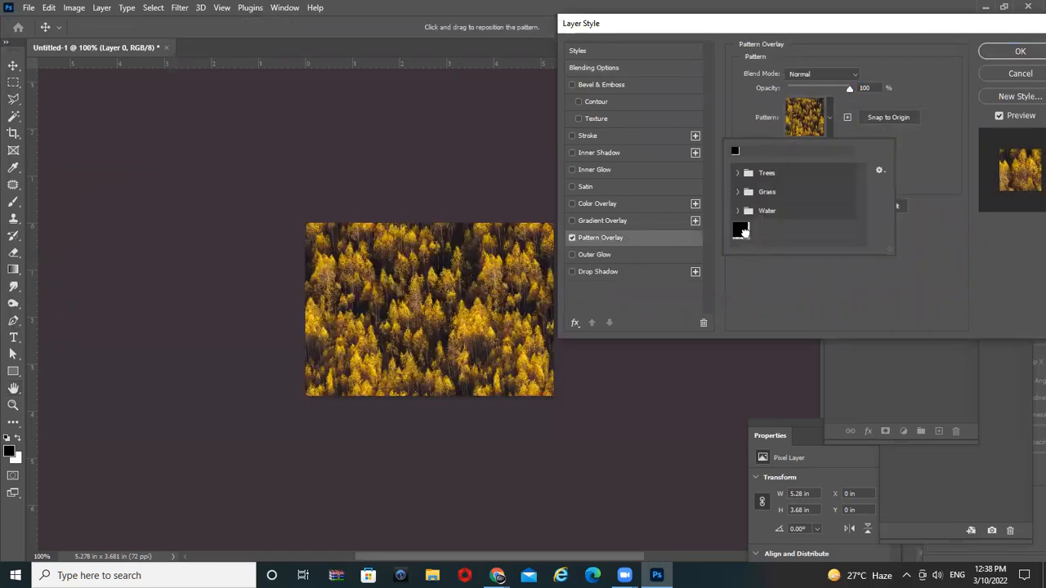
left_click(914, 76)
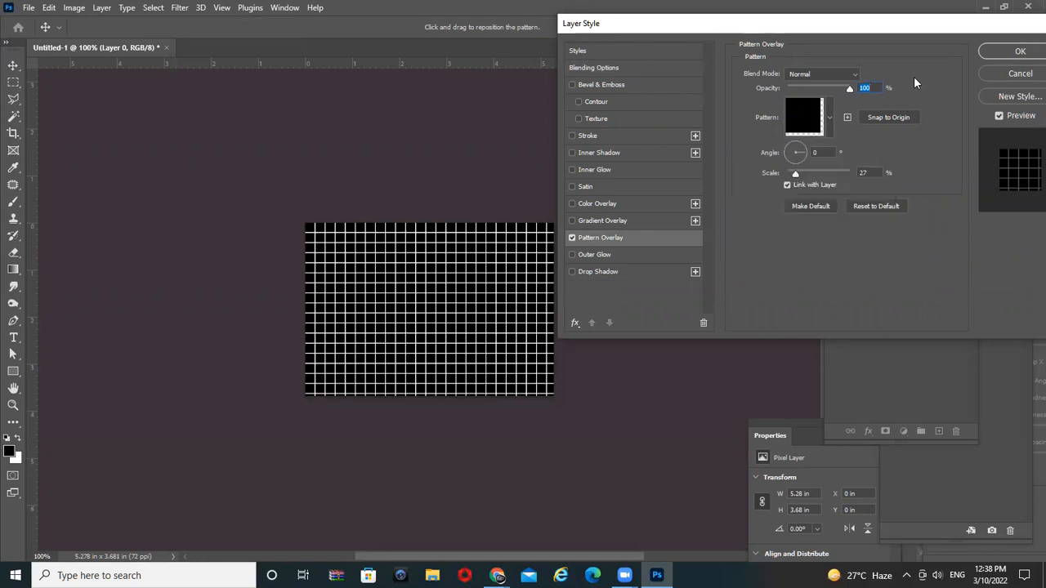
mouse_move(800, 176)
left_mouse_down()
mouse_move(817, 174)
mouse_move(798, 179)
left_mouse_up()
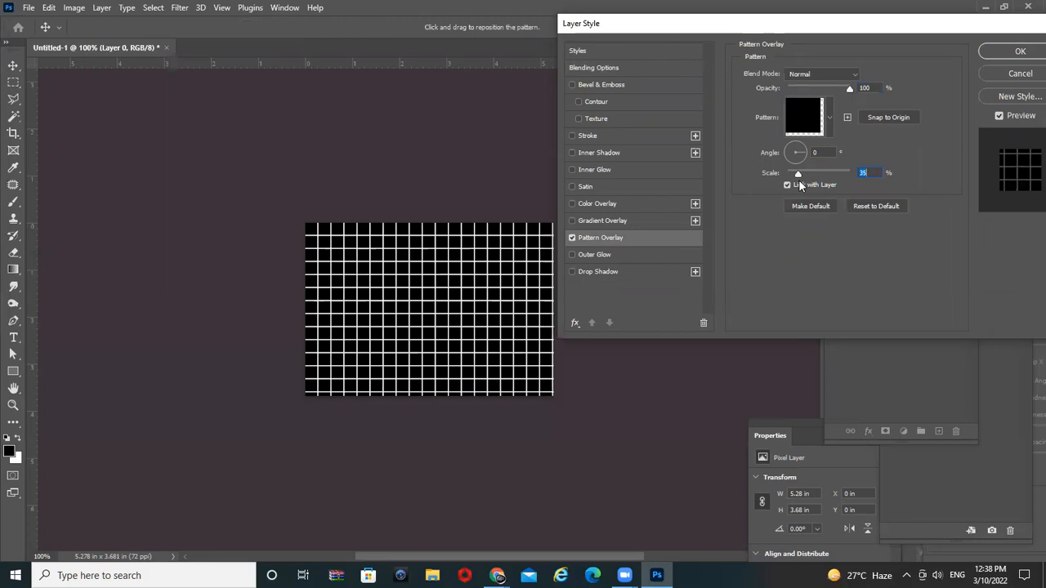
left_click(1015, 54)
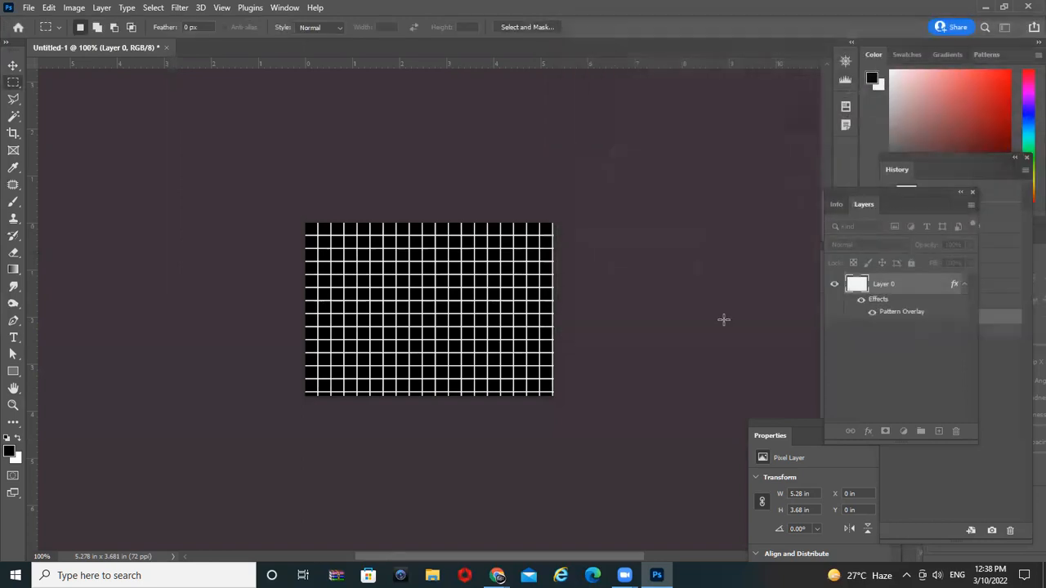
left_click_drag(903, 313, 959, 432)
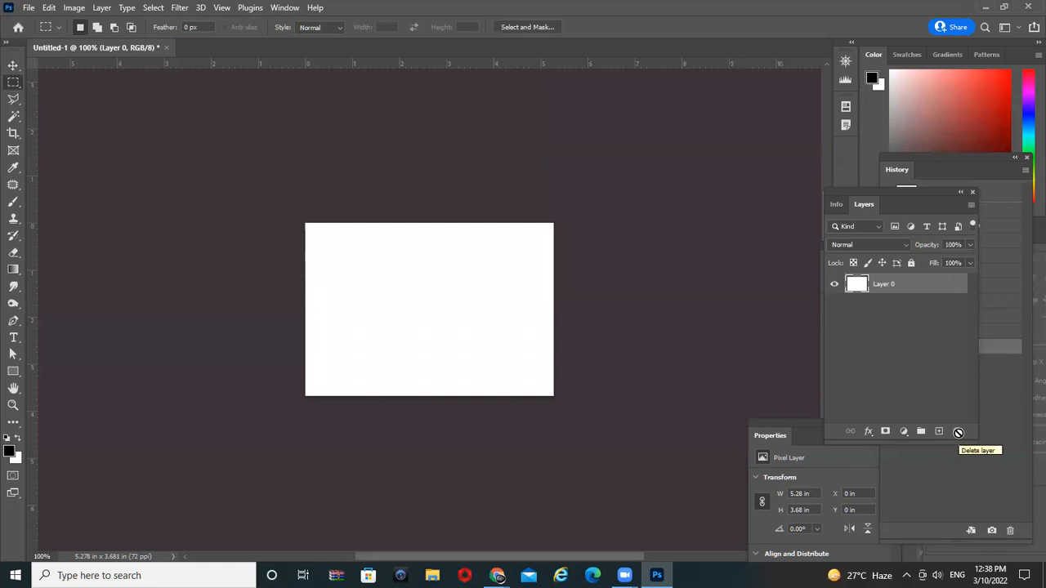
- On a new layer, draw a circular selection about 0.68 in wide near the canvas's upper-left corner, fill it with black and deselect
left_click(938, 430)
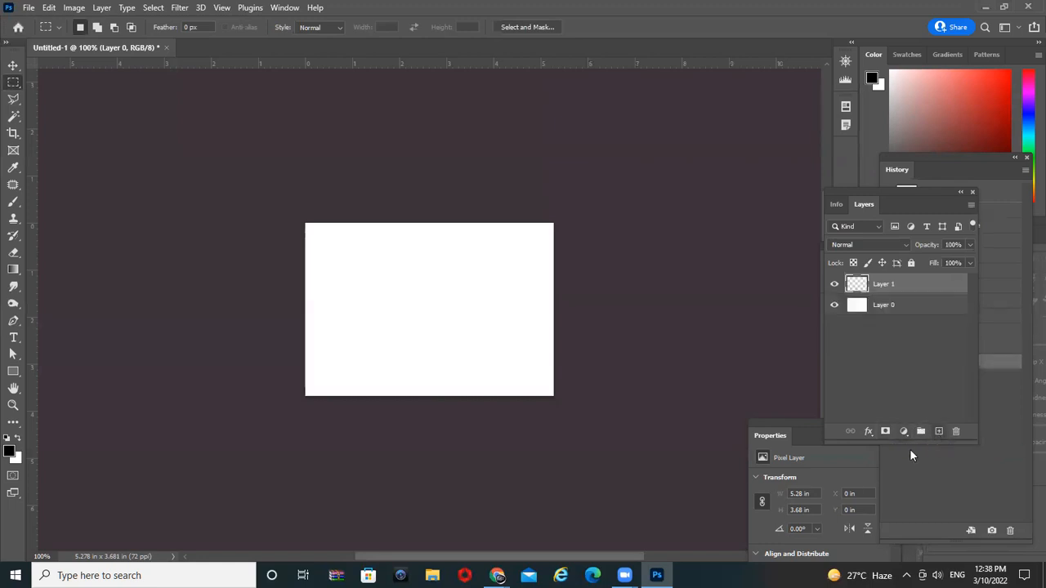
right_click(18, 90)
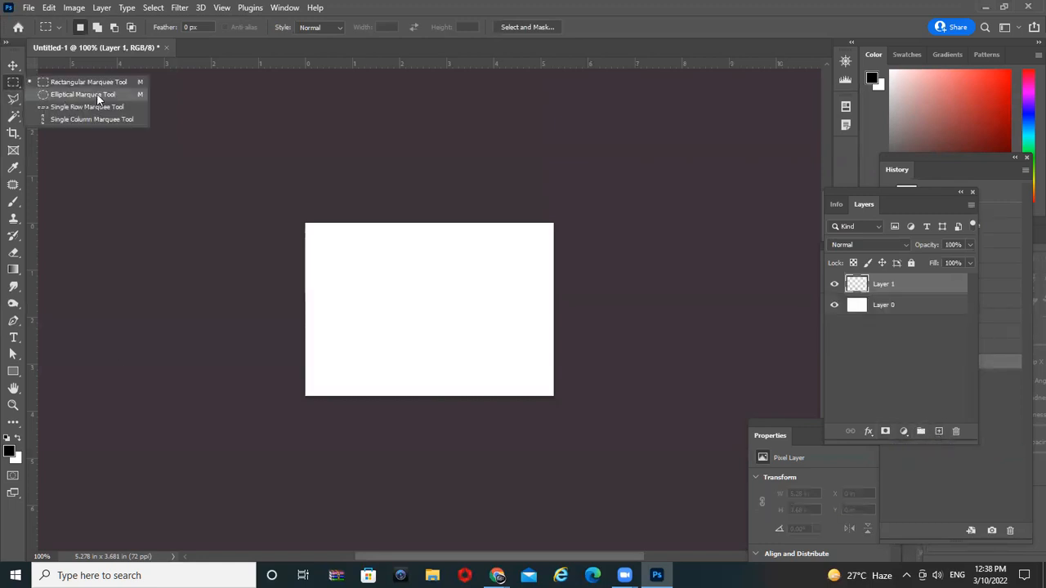
left_click(96, 95)
left_click_drag(342, 245, 373, 277)
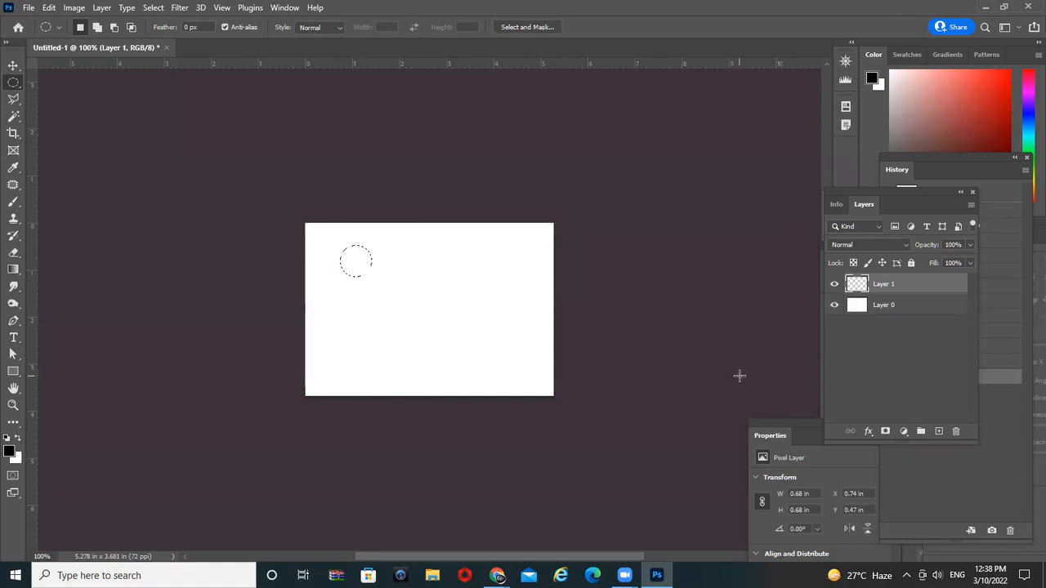
key("alt+BackSpace")
key("ctrl+d")
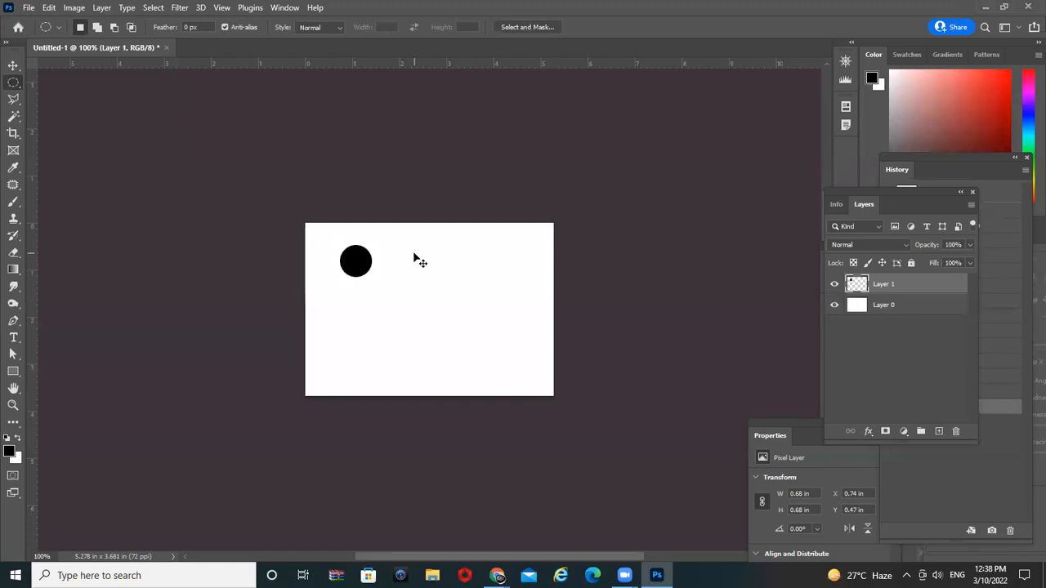
- Duplicate the circle about 0.86 in to its right and repeat the transformed copy to make a row of three circles
key("ctrl+j")
key("ctrl+t")
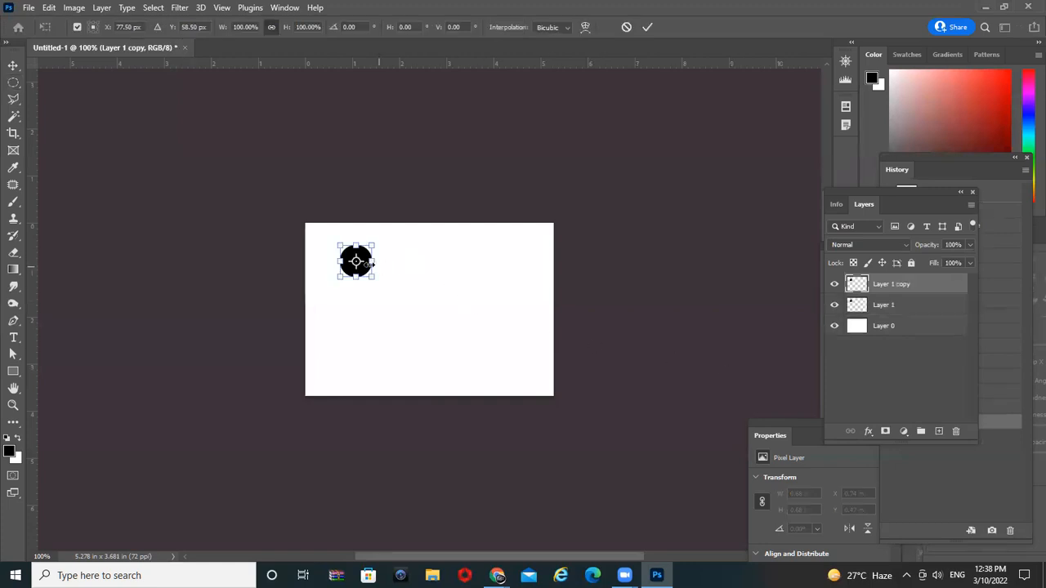
left_click_drag(365, 262, 407, 260)
key("Return")
key("m")
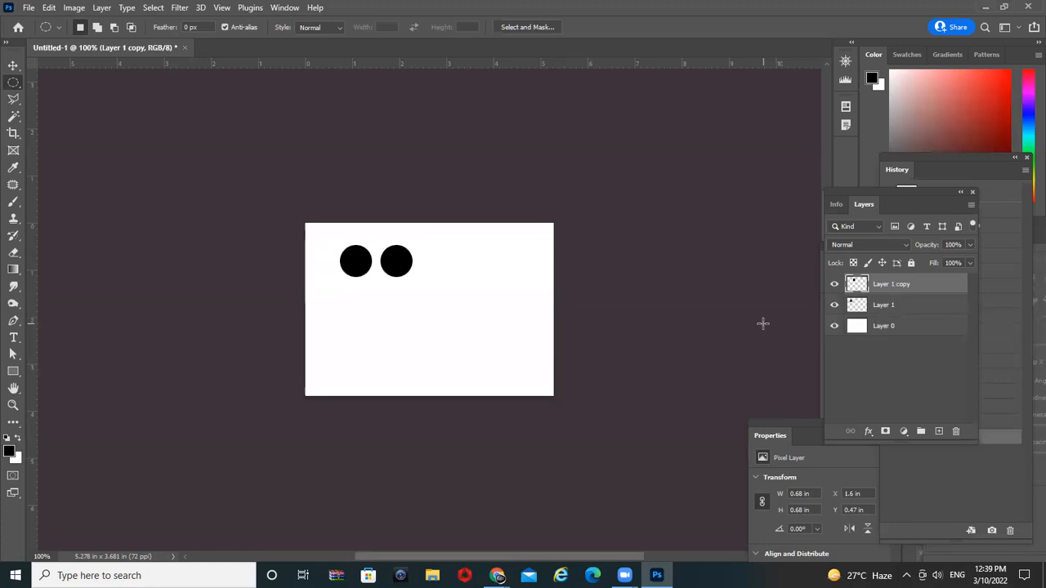
key("ctrl+alt+shift+t")
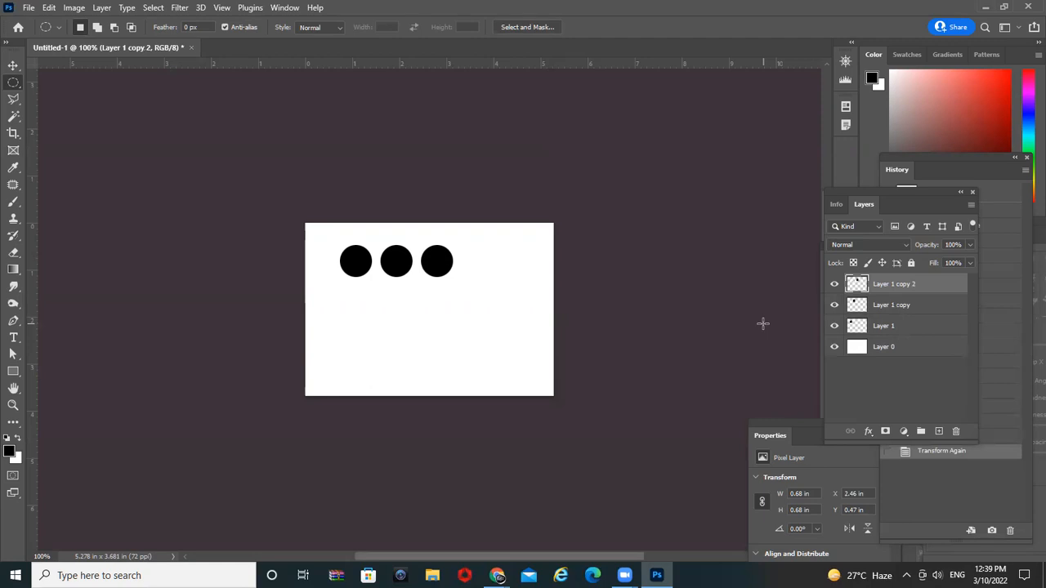
left_click(899, 325, "shift")
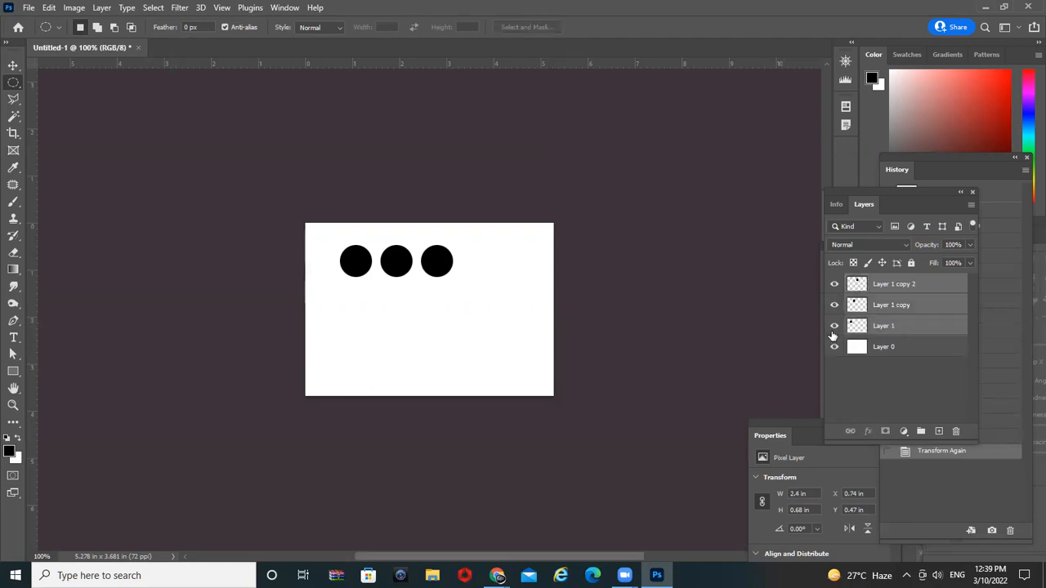
key("ctrl+t")
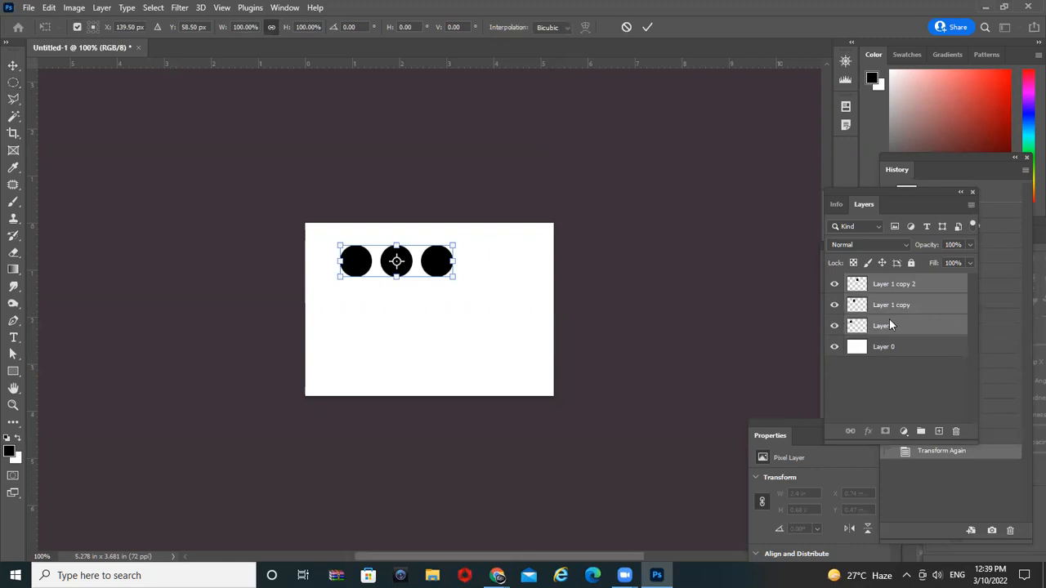
key("Escape")
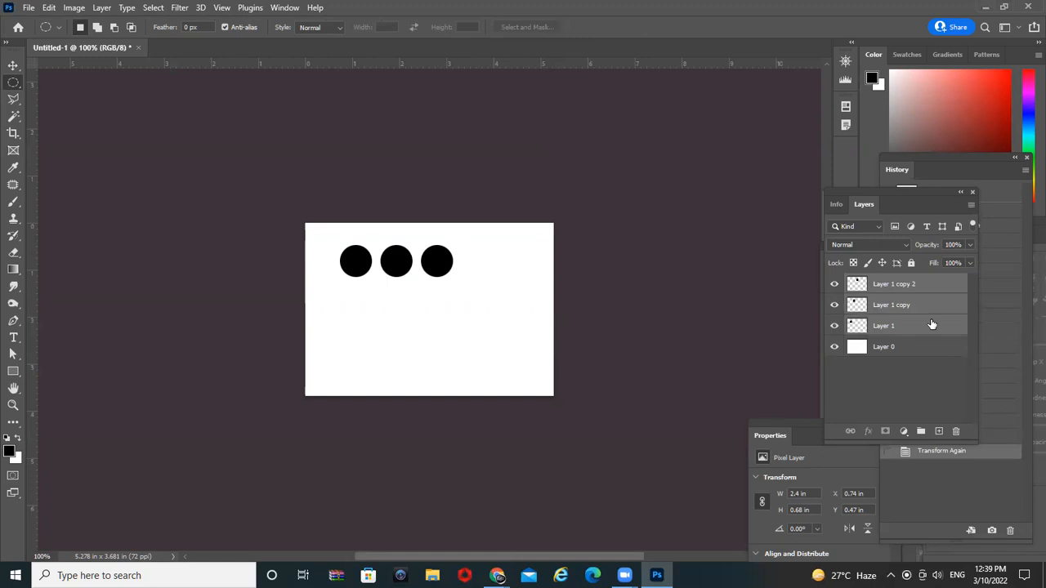
right_click(931, 325)
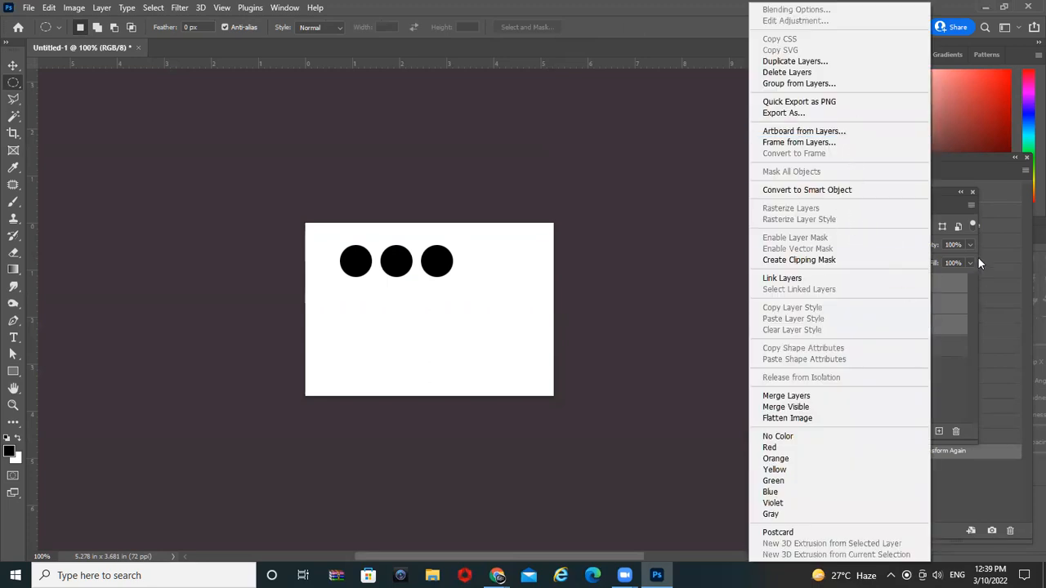
left_click(993, 234)
left_click(851, 367)
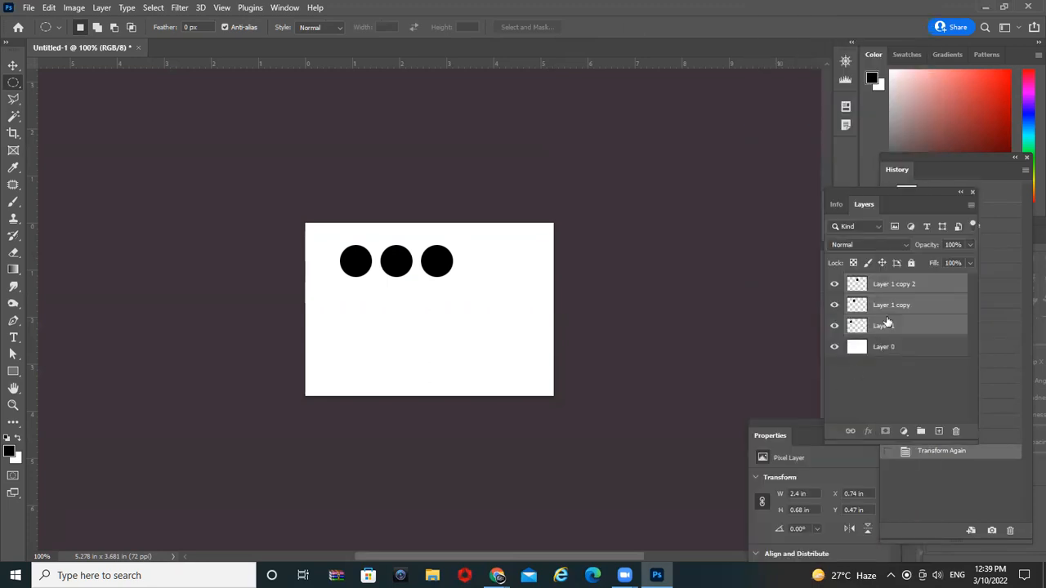
- Merge the three circle layers into a single layer
left_click(915, 285)
left_click(954, 328, "shift")
key("ctrl+e")
- Duplicate the circle row about 0.89 in below and repeat the transformed copy to form a three-by-three grid of circles
key("ctrl+j")
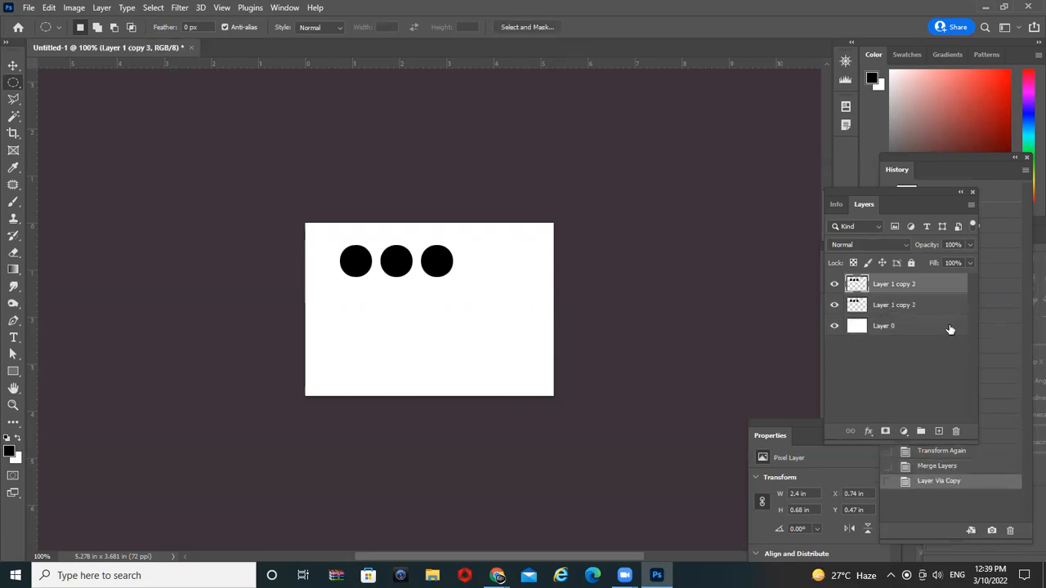
key("ctrl+t")
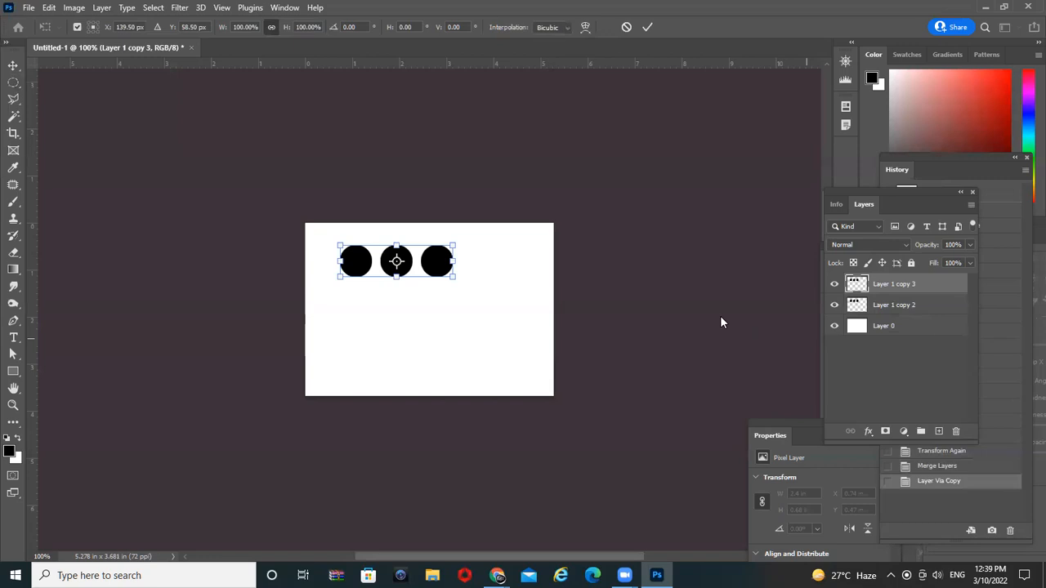
left_click_drag(428, 262, 431, 304)
key("Return")
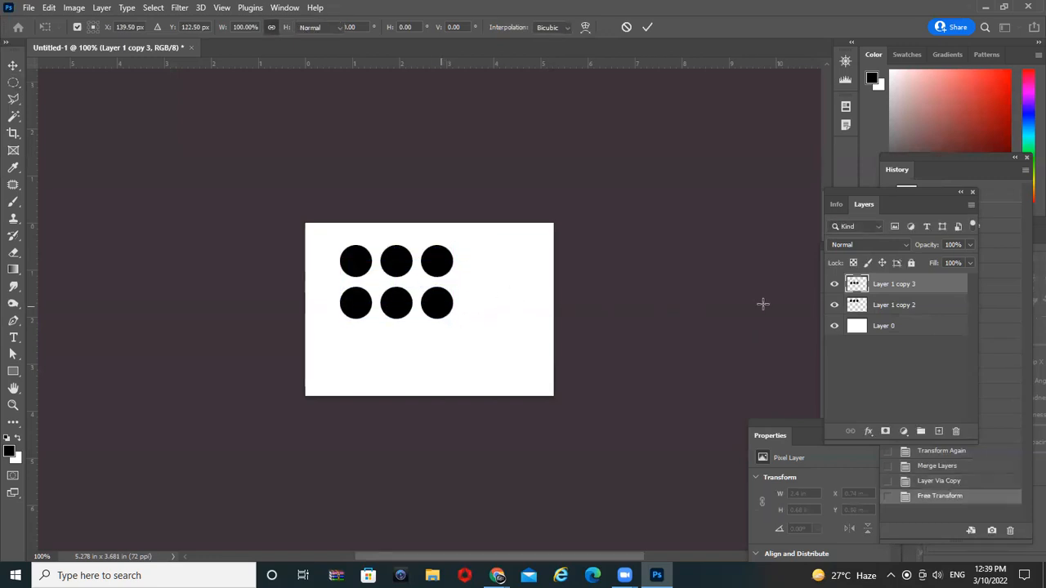
key("ctrl+alt+shift+t")
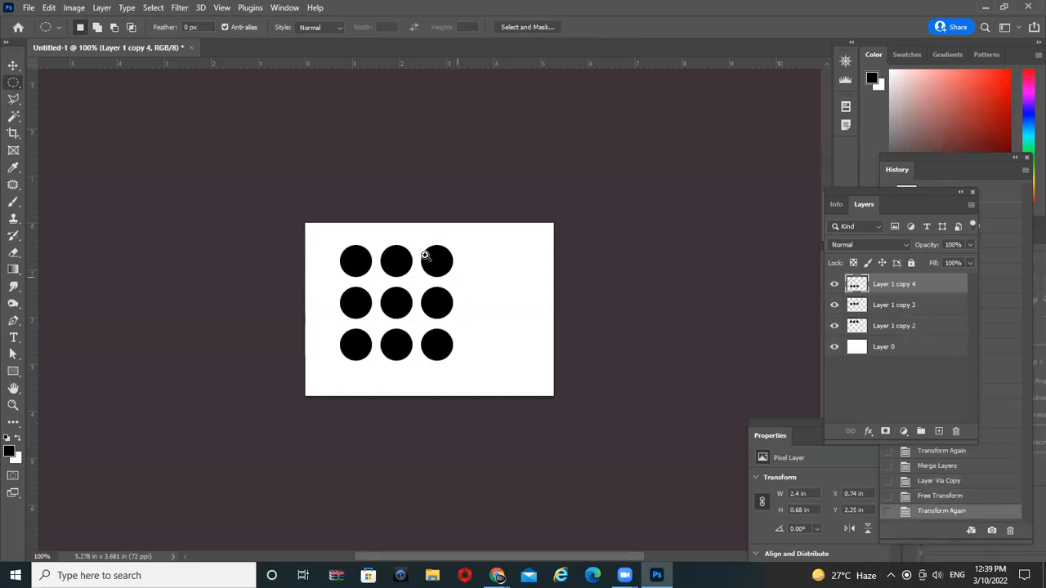
- Try to marquee-select the area from the upper-left circle's centre to the lower-right circle's centre
scroll(433, 252, "up", 2)
left_click_drag(460, 315, 516, 215)
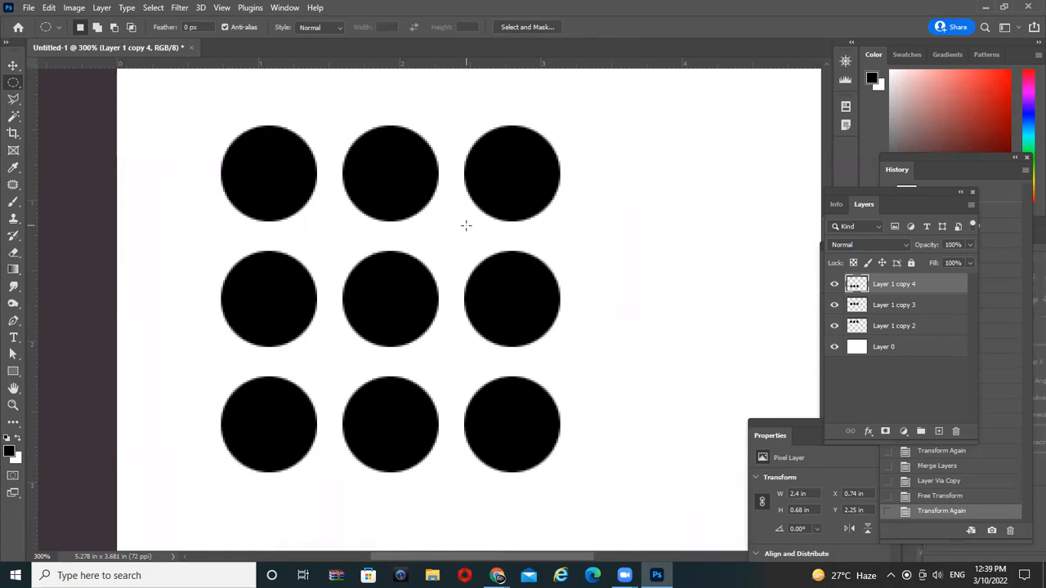
right_click(11, 85)
left_click(72, 81)
left_click_drag(273, 167, 515, 422)
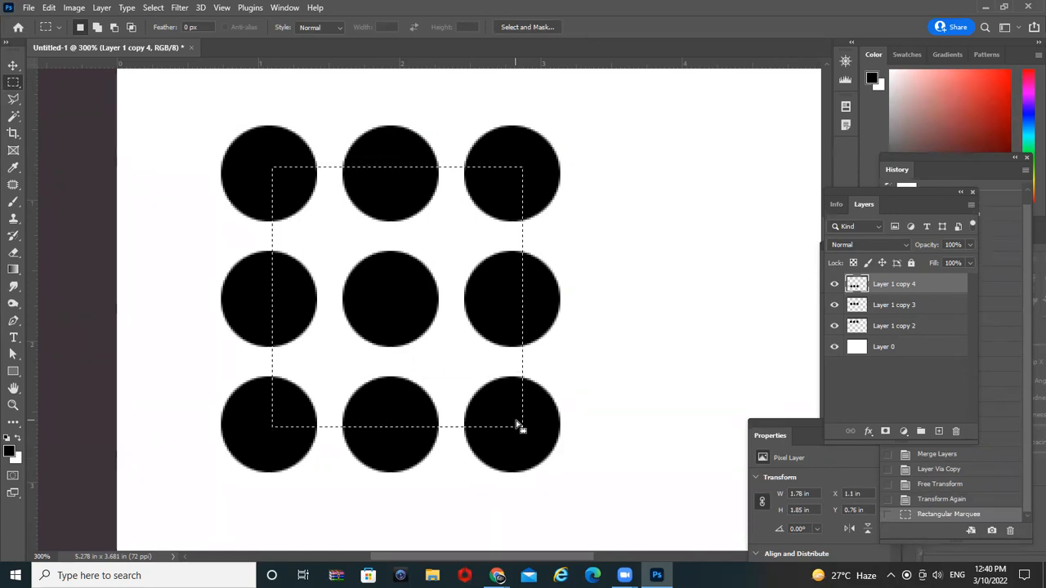
left_click(532, 169)
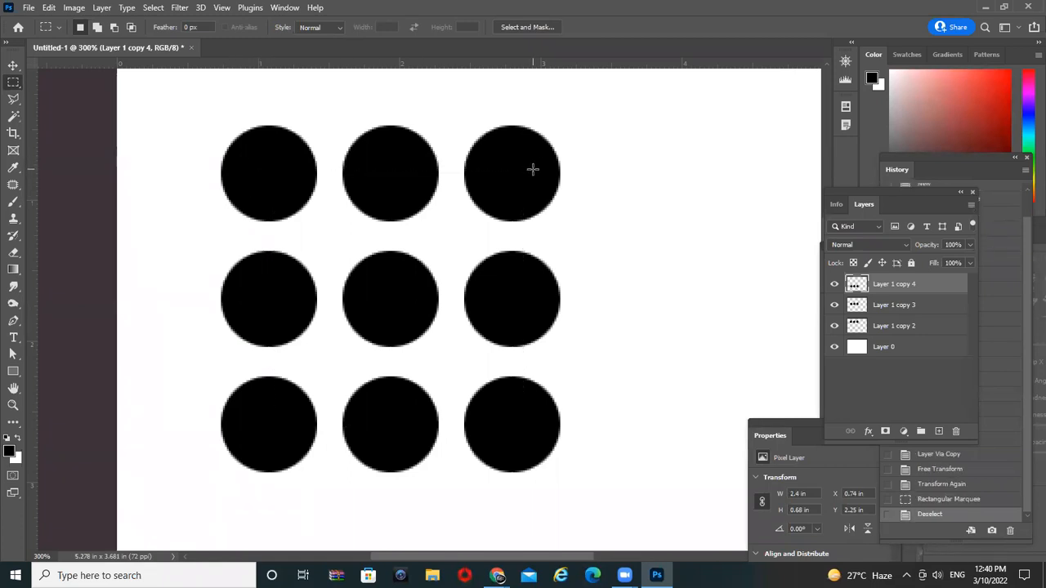
- Place a vertical guide through the middle column, using the Free Transform centre of the lowest circle row
key("ctrl+t")
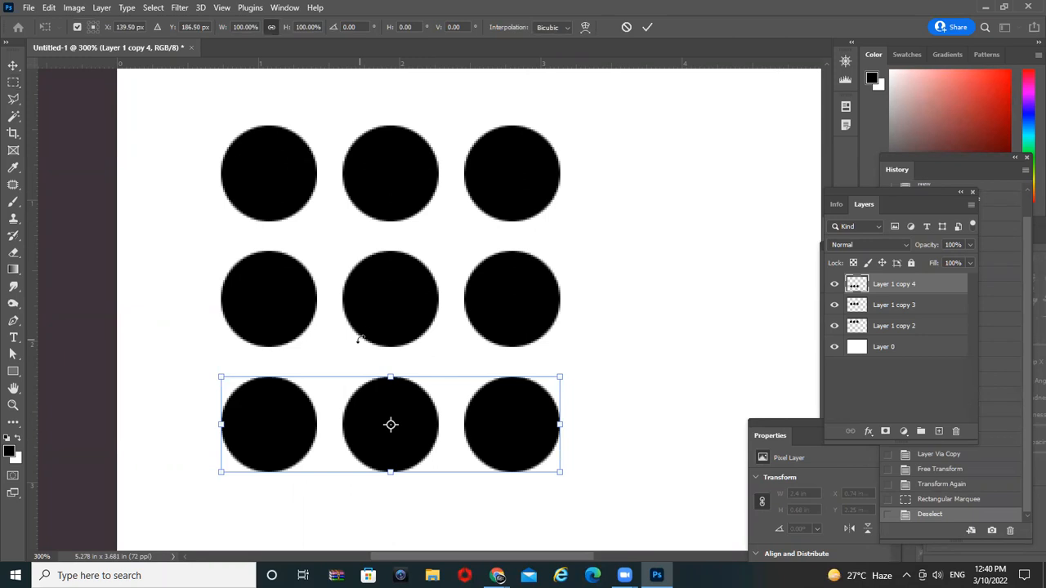
left_click_drag(36, 270, 392, 321)
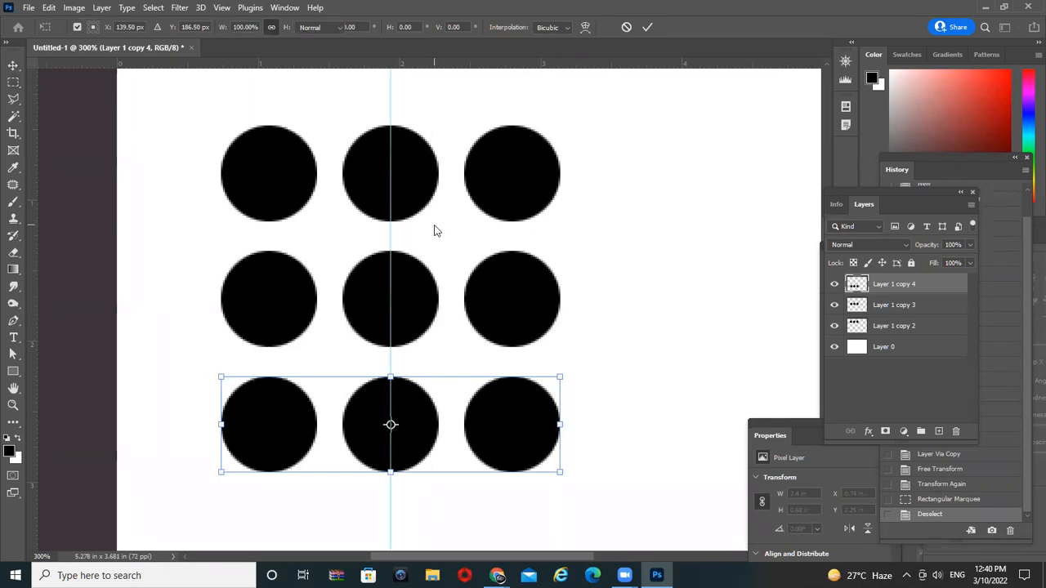
key("Return")
key("m")
- Merge the three row layers and place a horizontal guide through the centre of the circle grid
left_click(910, 327, "shift")
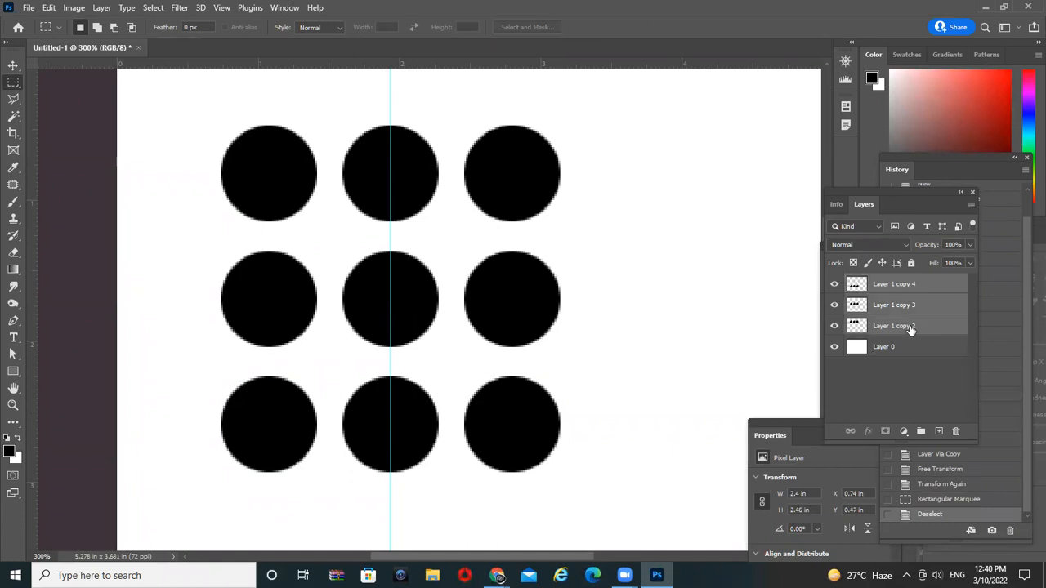
key("ctrl+e")
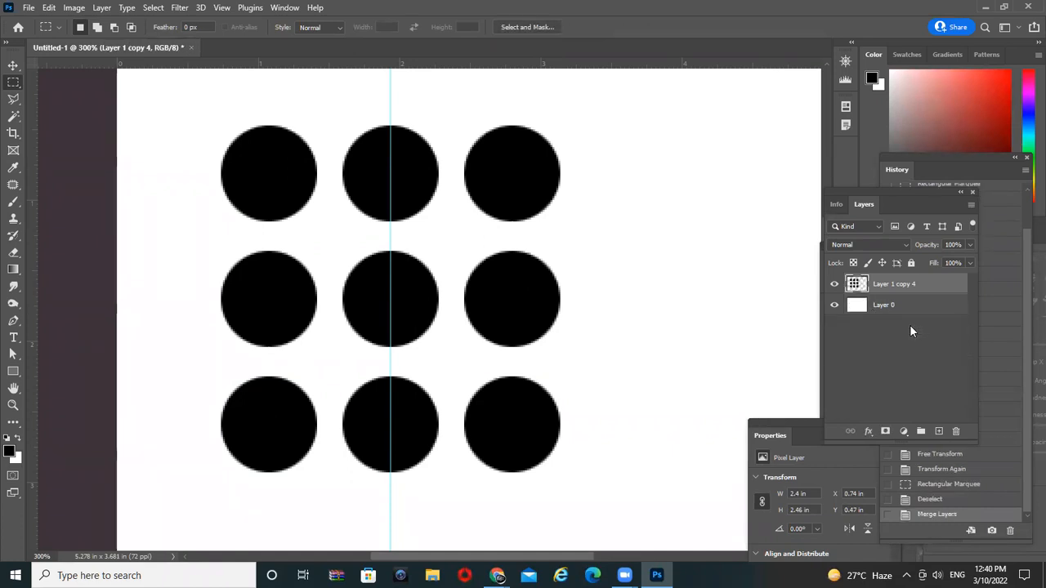
key("ctrl+t")
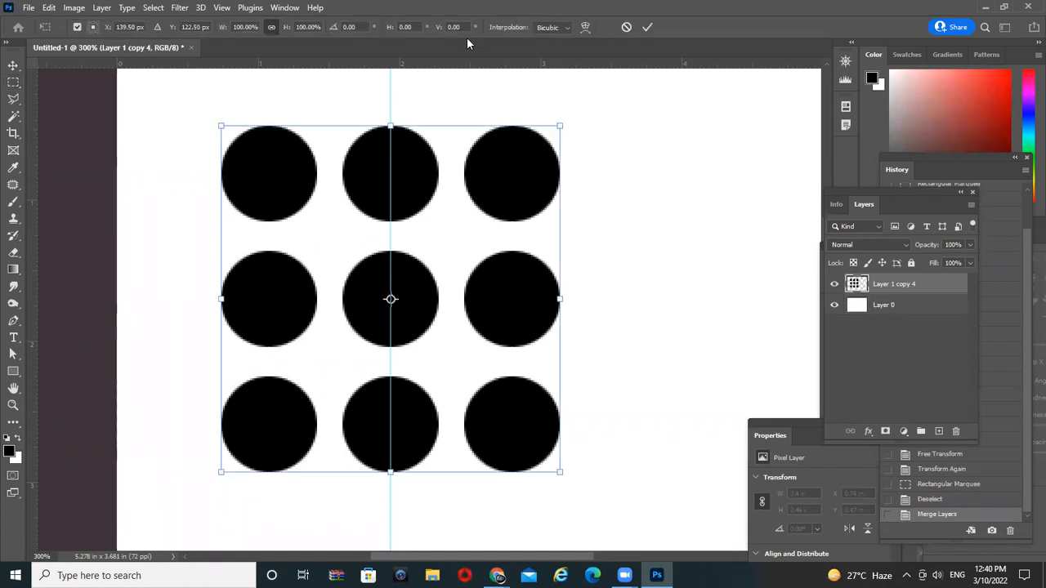
key("ctrl+r")
key("ctrl+r")
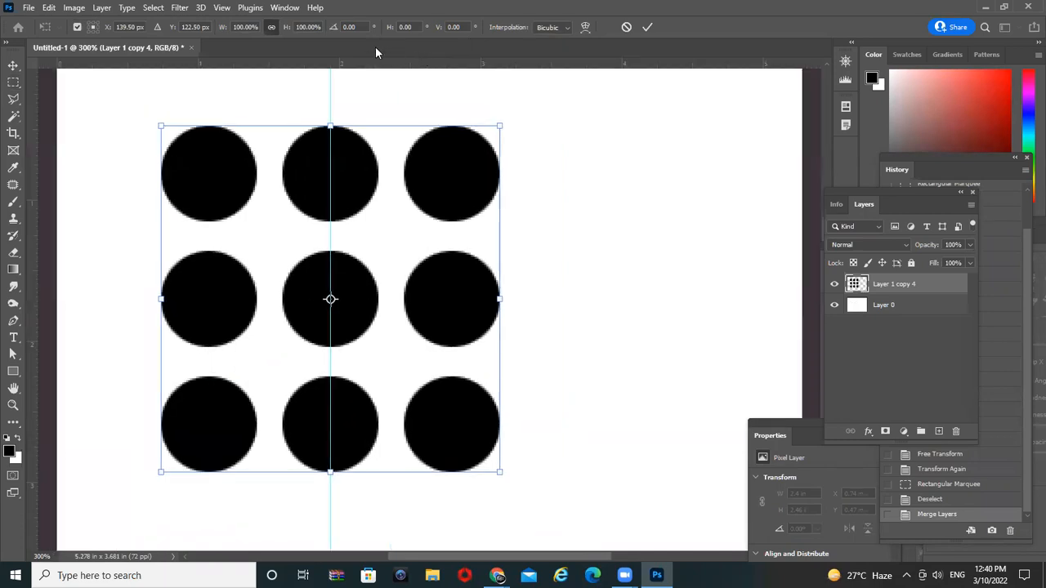
key("ctrl+r")
key("ctrl+r")
left_click_drag(490, 66, 483, 299)
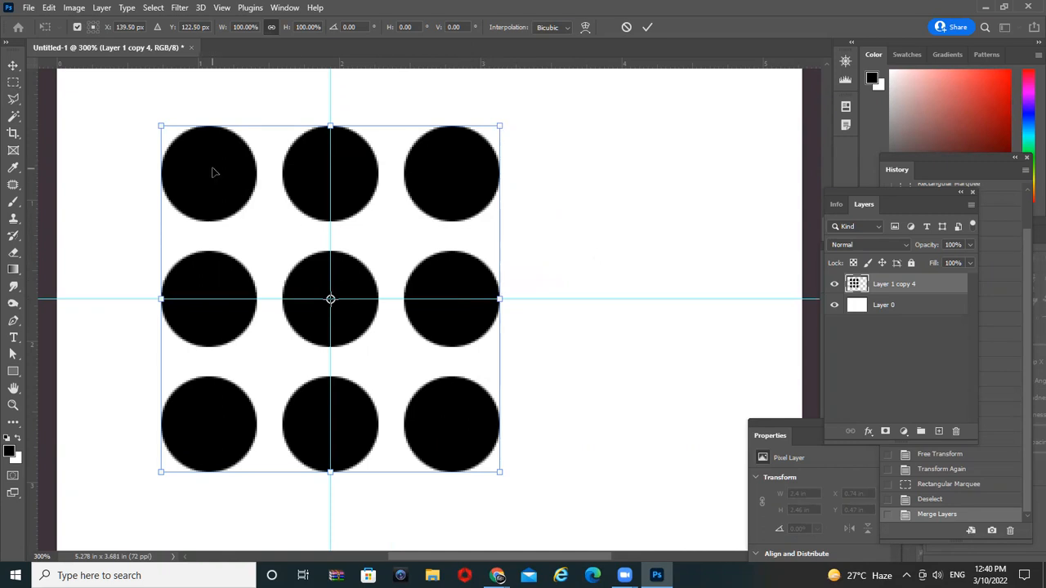
key("m")
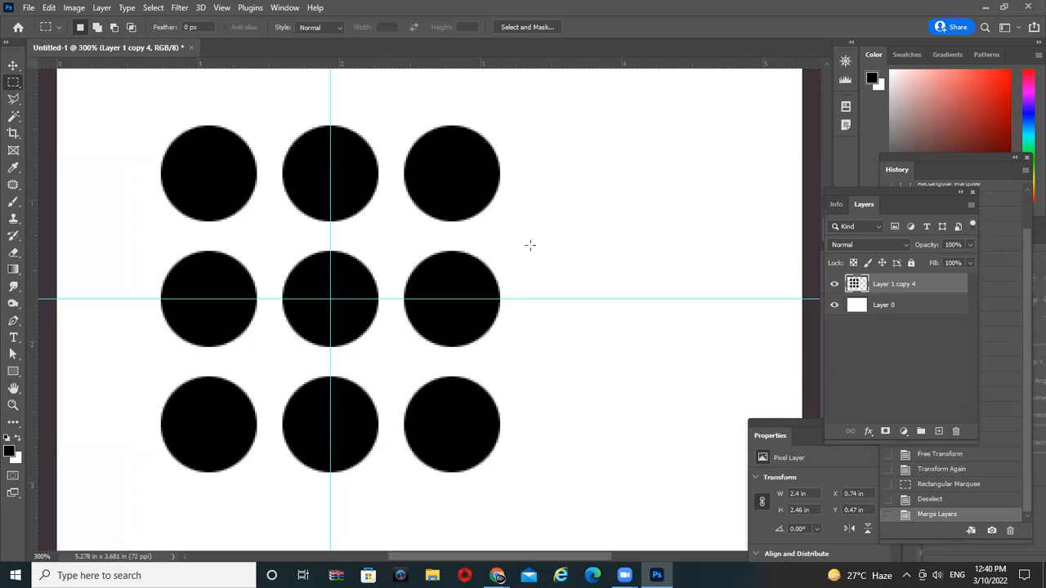
left_click(834, 306)
left_click(835, 306)
left_click(835, 306)
left_click(835, 308)
- Select the upper-left circle with the Magic Wand and place a vertical guide through its Free Transform centre
left_click(13, 117)
scroll(245, 184, "up", 1)
left_click(246, 193)
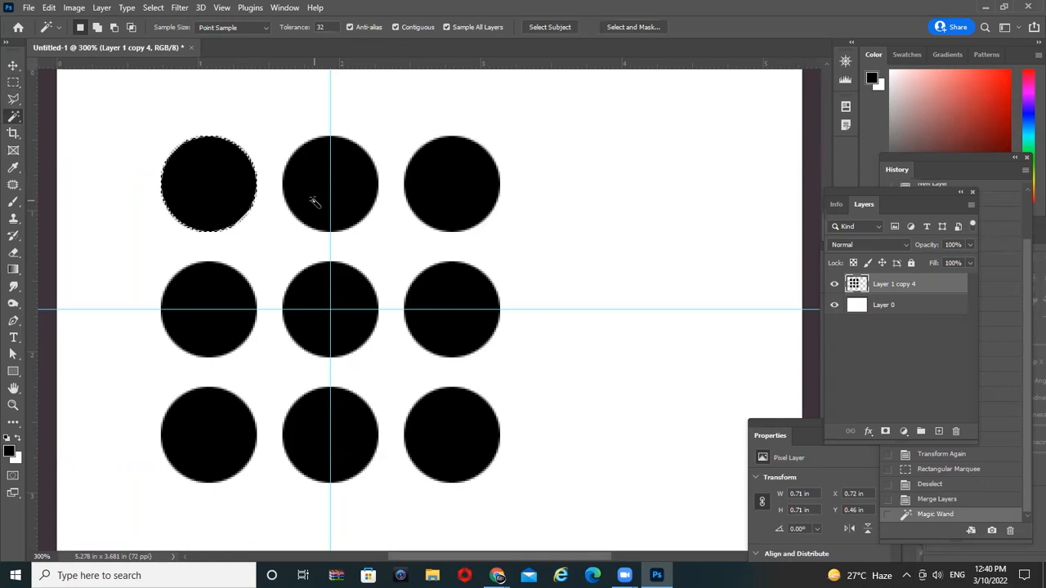
key("ctrl+t")
left_click_drag(34, 182, 209, 184)
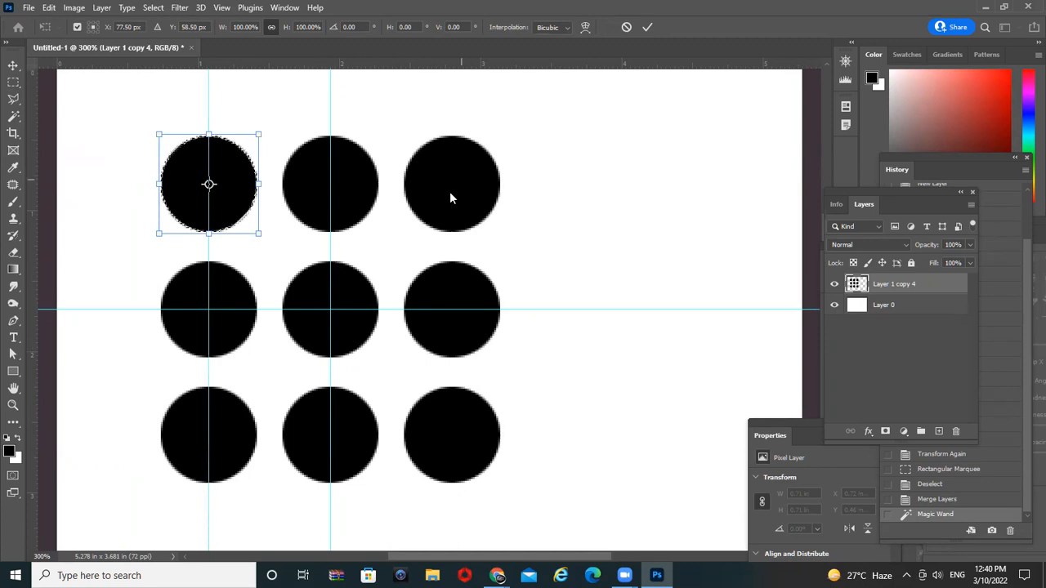
- Select the lower-right circle with the Magic Wand and place a vertical guide through its Free Transform centre
key("Return")
left_click(462, 433)
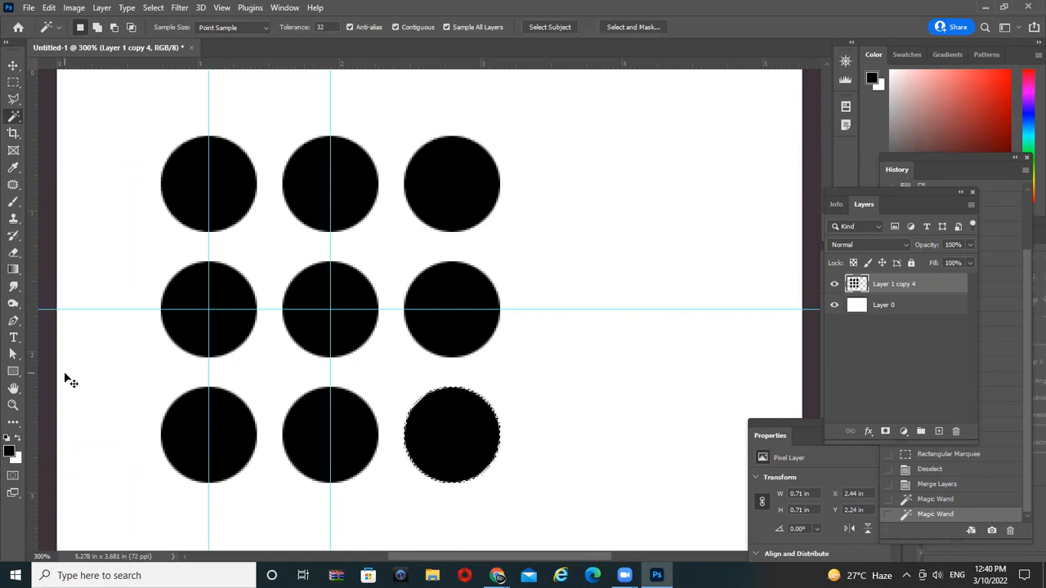
key("ctrl+t")
left_click_drag(34, 359, 452, 396)
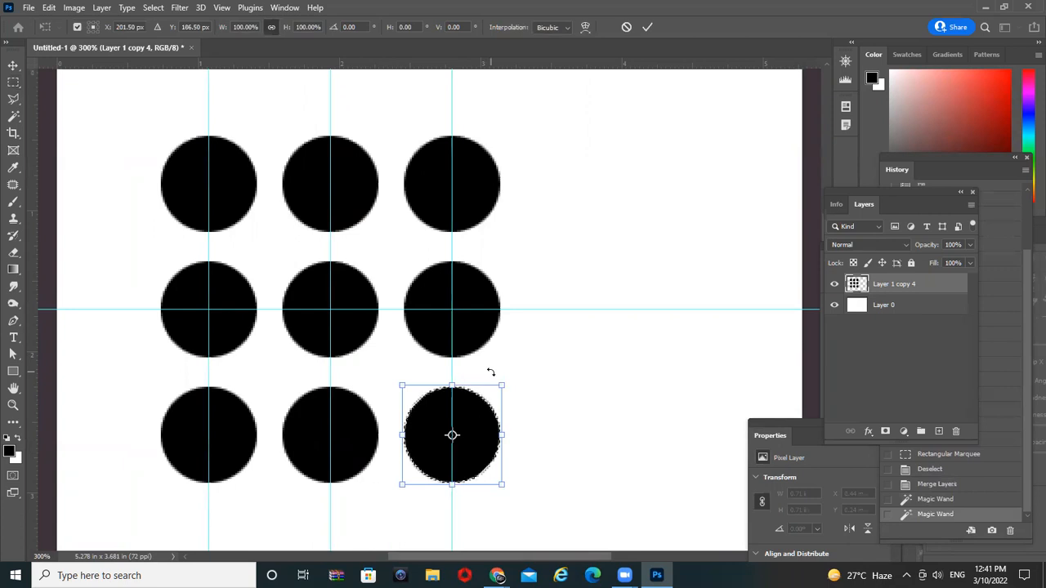
- Select the upper-right circle with the Magic Wand and place a horizontal guide through its Free Transform centre
key("Return")
left_click(455, 182)
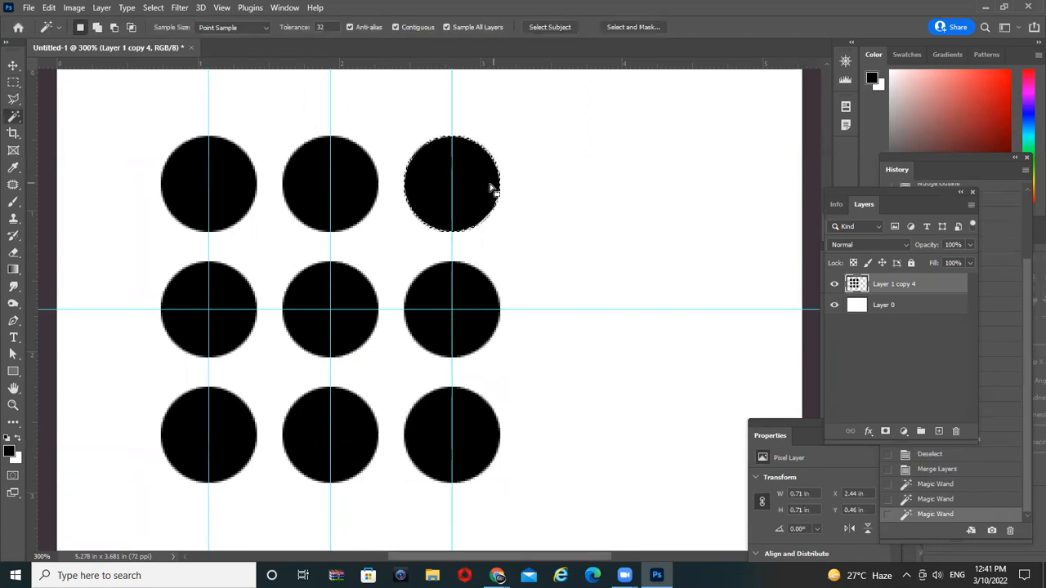
key("ctrl+t")
left_click_drag(476, 64, 482, 183)
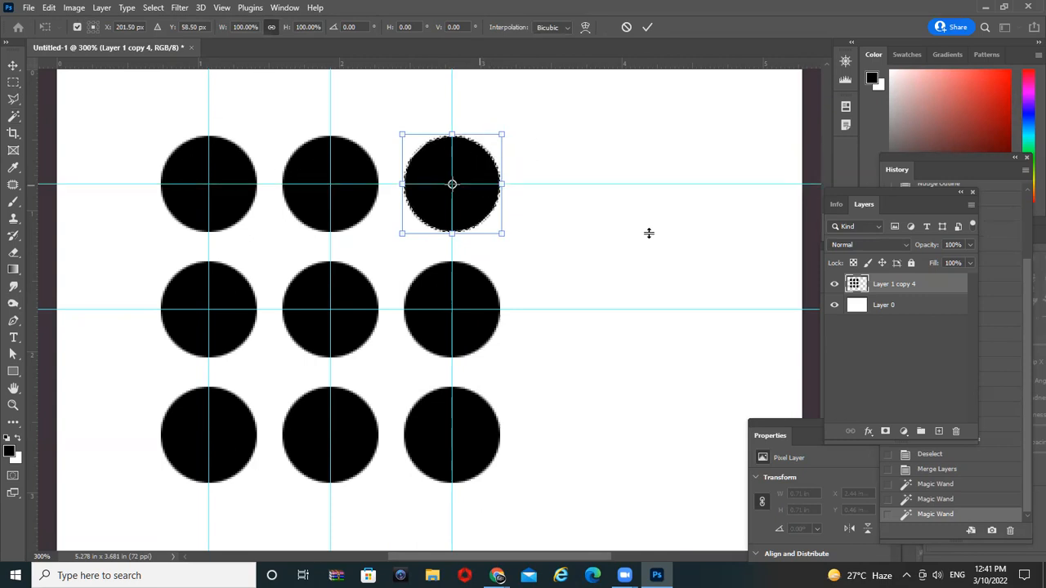
- Select the lower-right circle with the Magic Wand and place a horizontal guide through its Free Transform centre
key("Return")
left_click(433, 441)
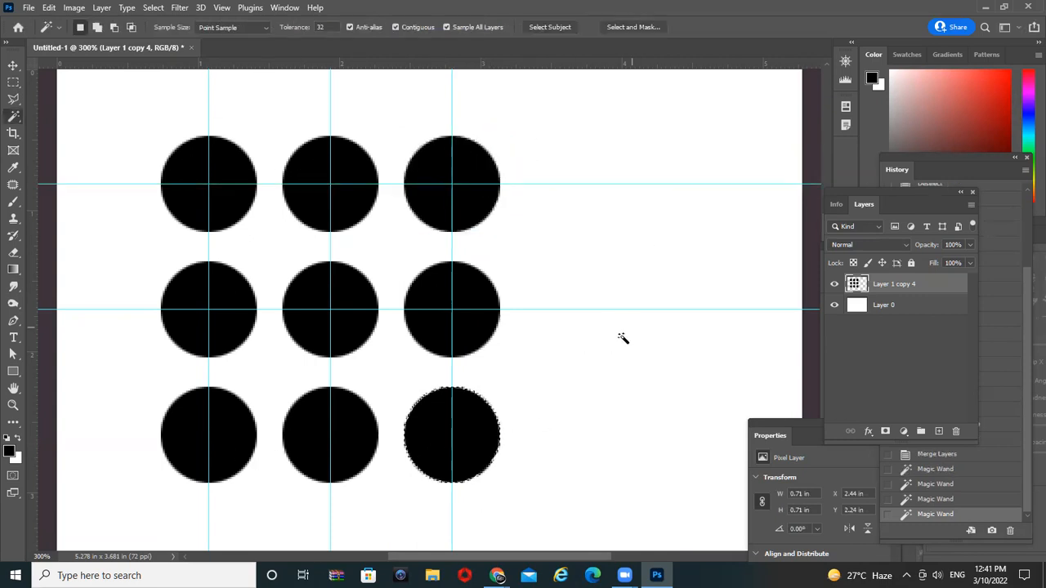
key("ctrl+t")
left_click_drag(509, 63, 523, 434)
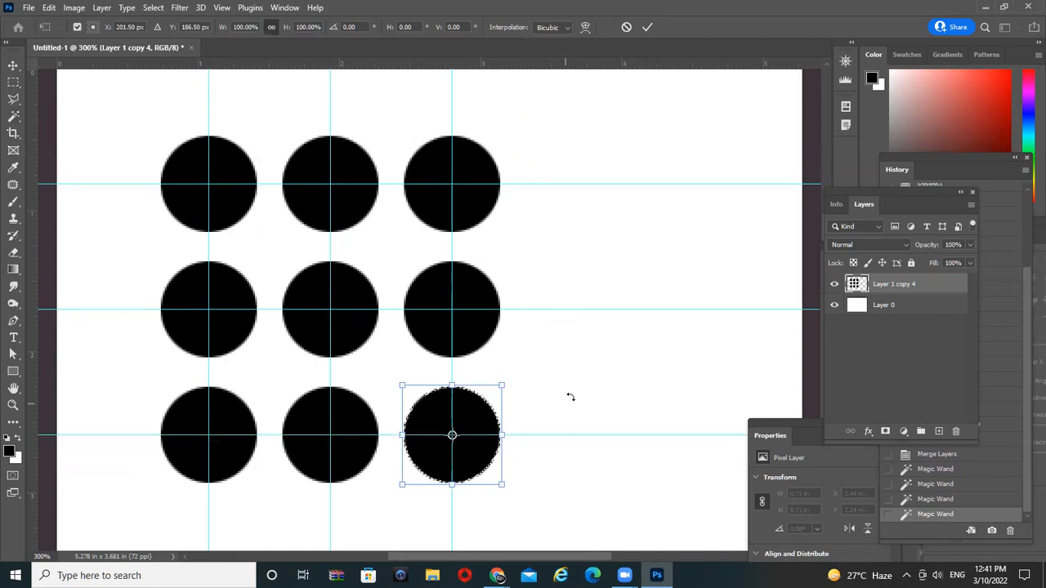
key("Return")
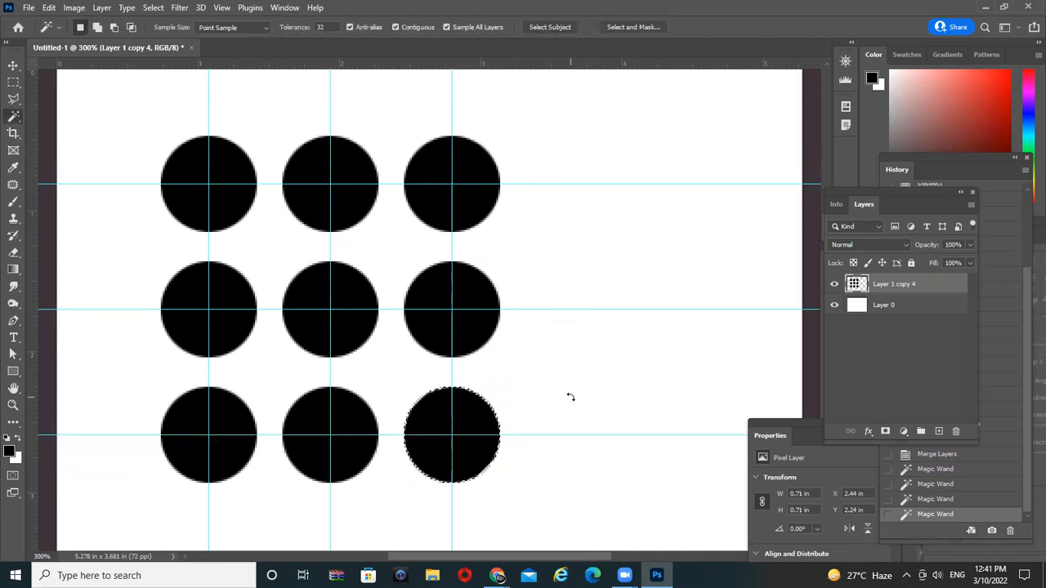
- Replace the circle selection with a rectangular marquee from the upper-left circle's centre to the lower-right circle's centre, following the guides
key("ctrl+d")
left_click(15, 83)
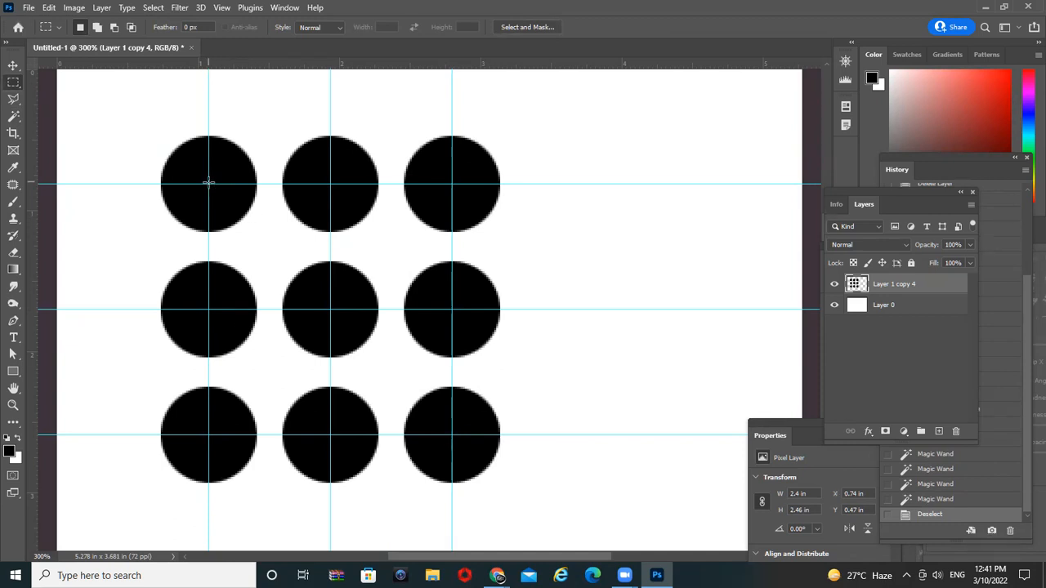
left_click_drag(209, 184, 452, 435)
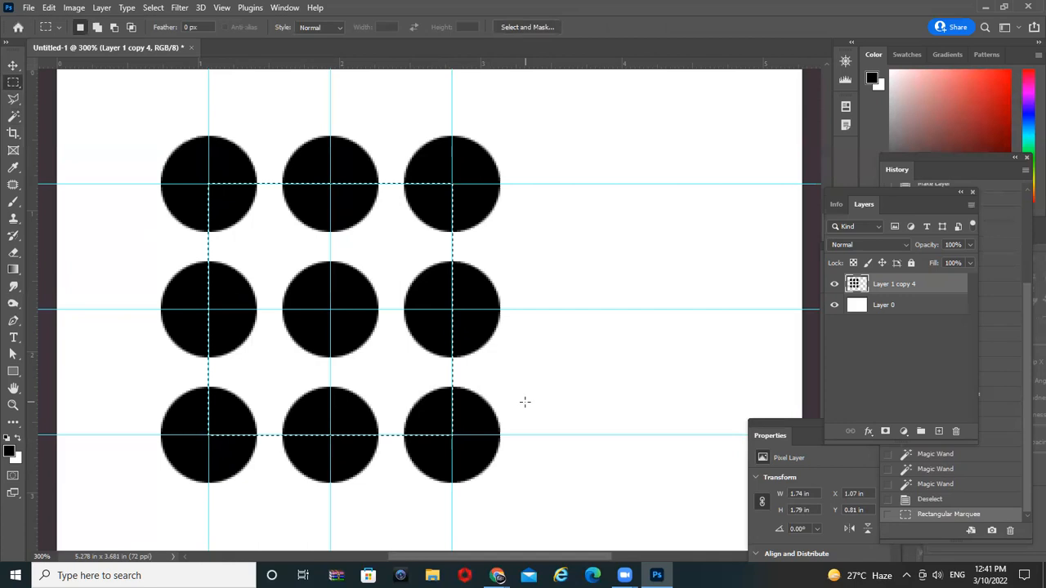
left_click(49, 9)
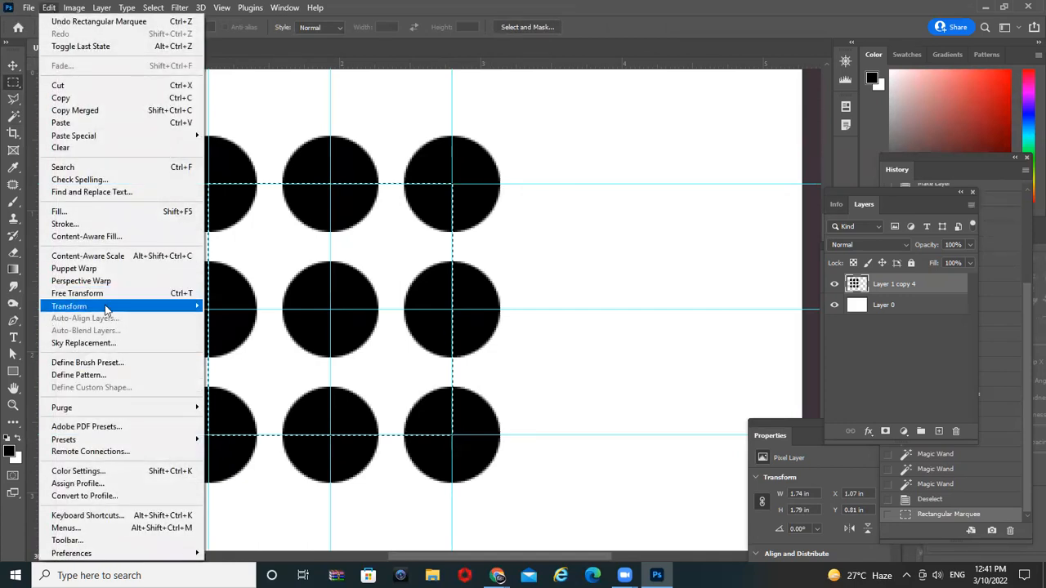
mouse_move(105, 309)
left_click(105, 376)
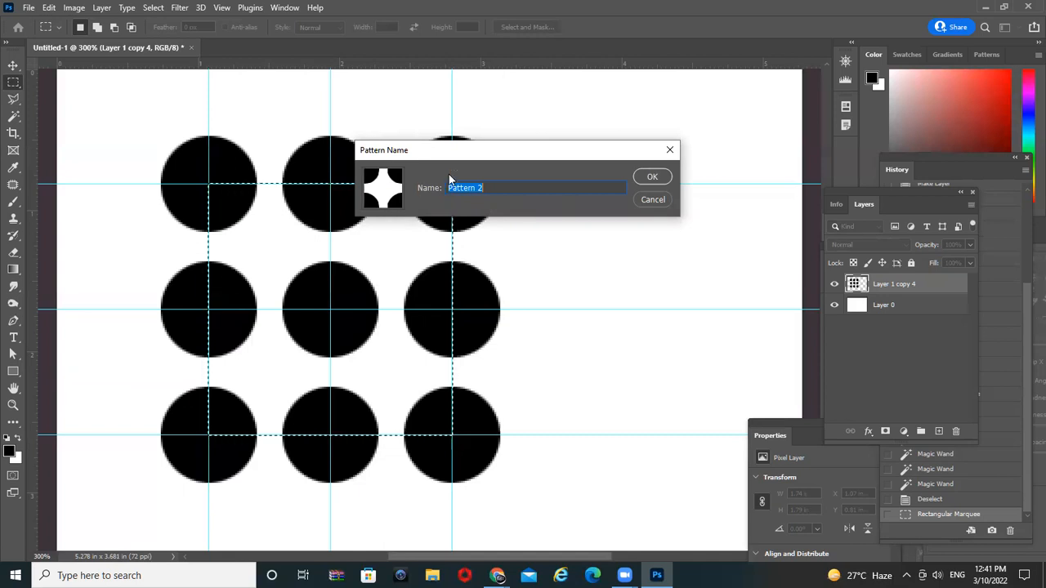
left_click_drag(470, 160, 564, 127)
left_click(750, 165)
- Hide the white Layer 0 and define the selected circle area as a pattern named Pattern 2
left_click(834, 305)
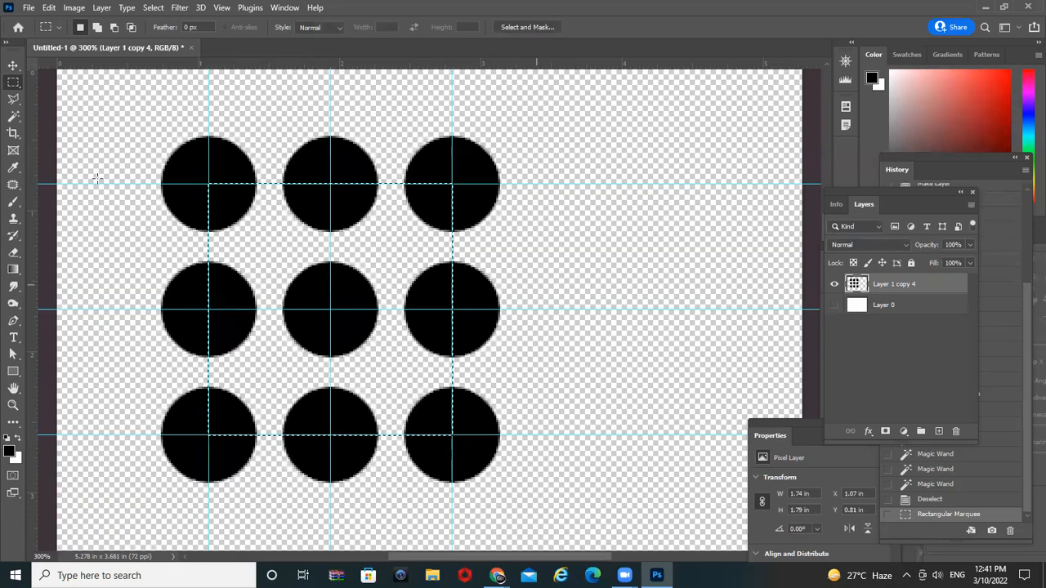
left_click(49, 8)
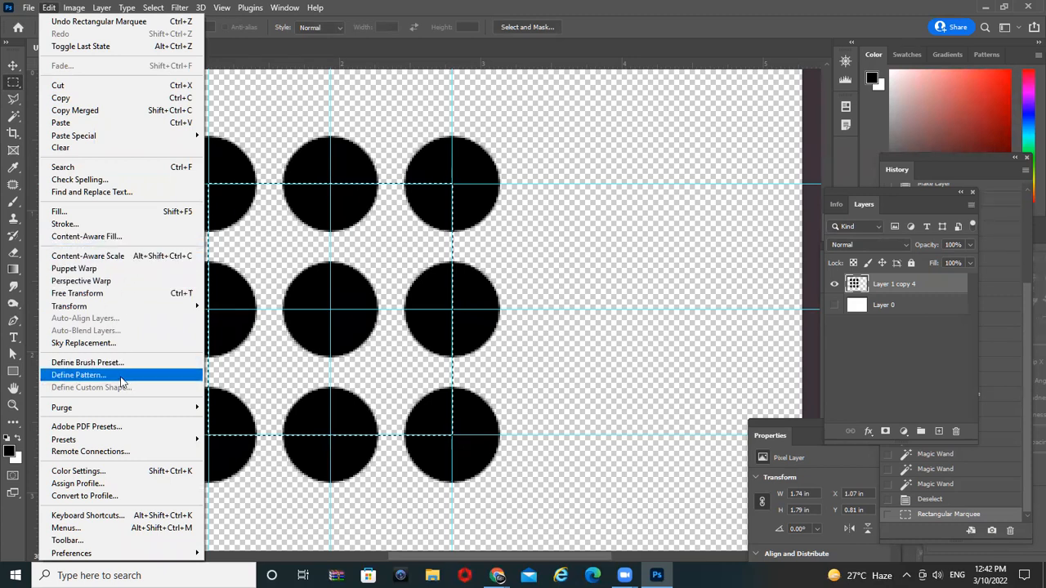
left_click(78, 374)
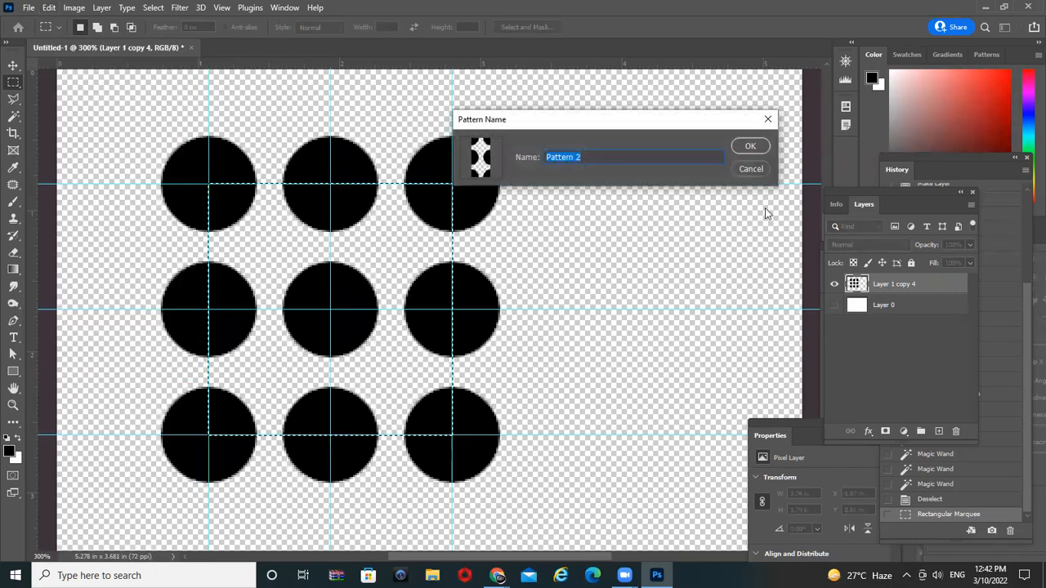
left_click(750, 145)
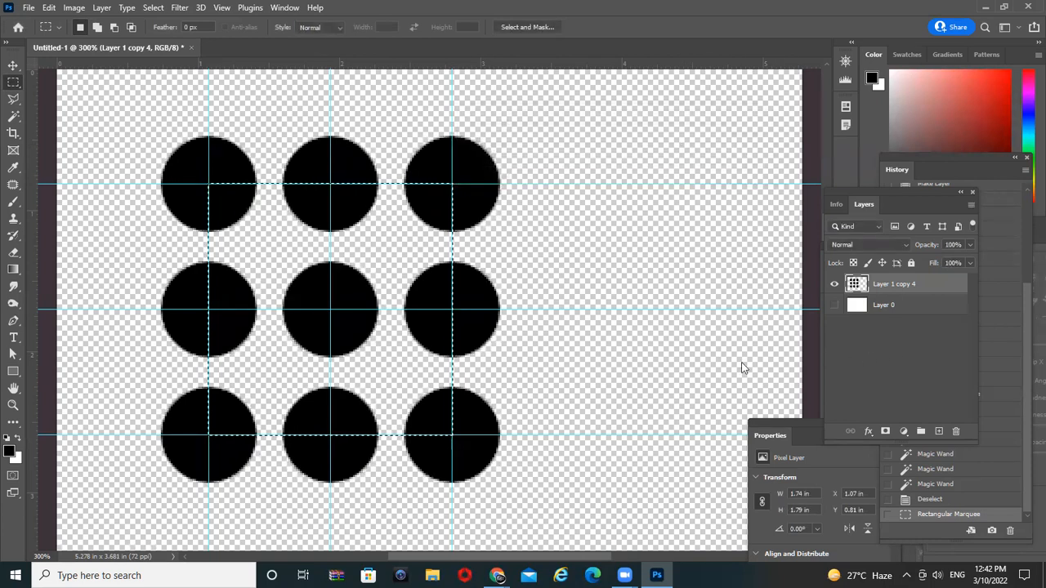
- Clear the selection, hide the circle layer, show Layer 0 again and make it the active layer
key("ctrl+d")
left_click(834, 283)
left_click(833, 305)
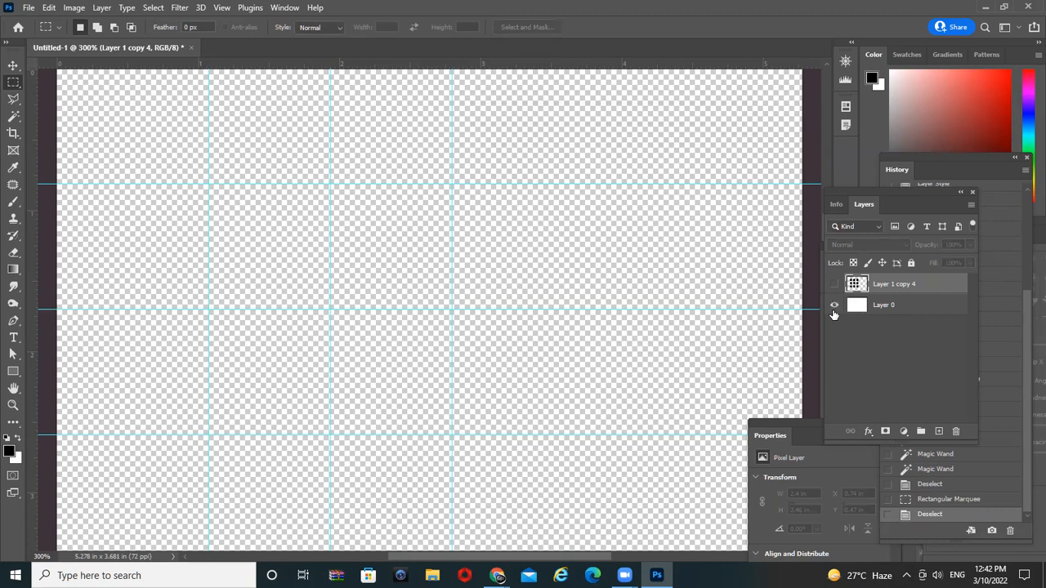
left_click(899, 313)
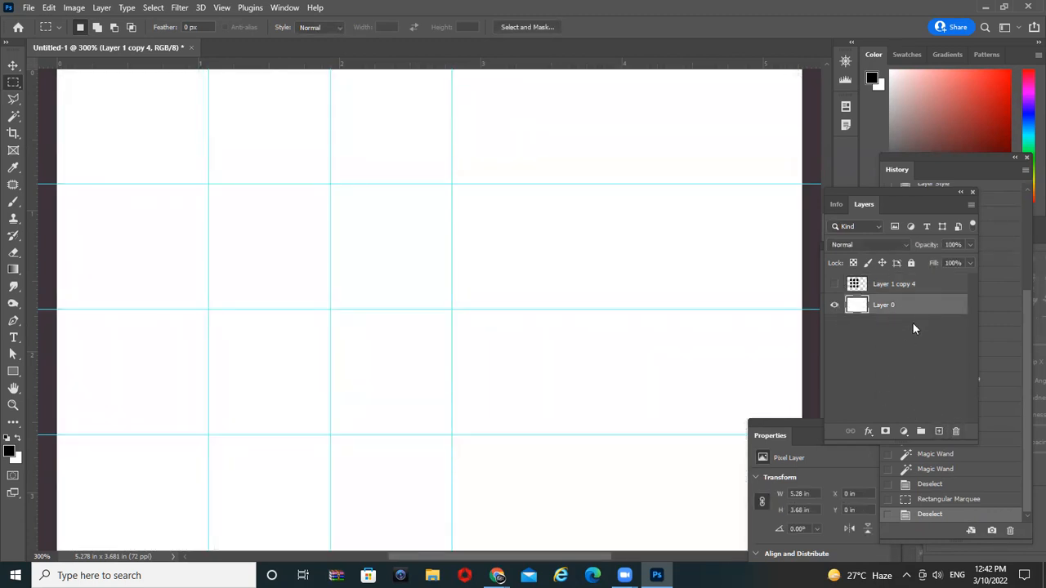
- Try a Pattern Overlay on Layer 0 with the new dot pattern at 13% scale, then discard the layer style
double_click(932, 313)
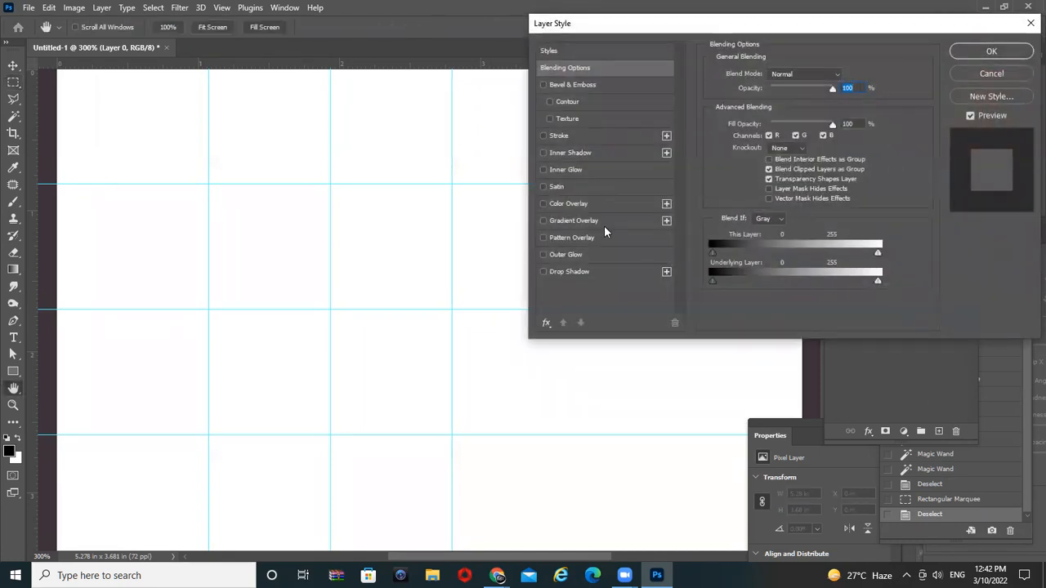
left_click(560, 236)
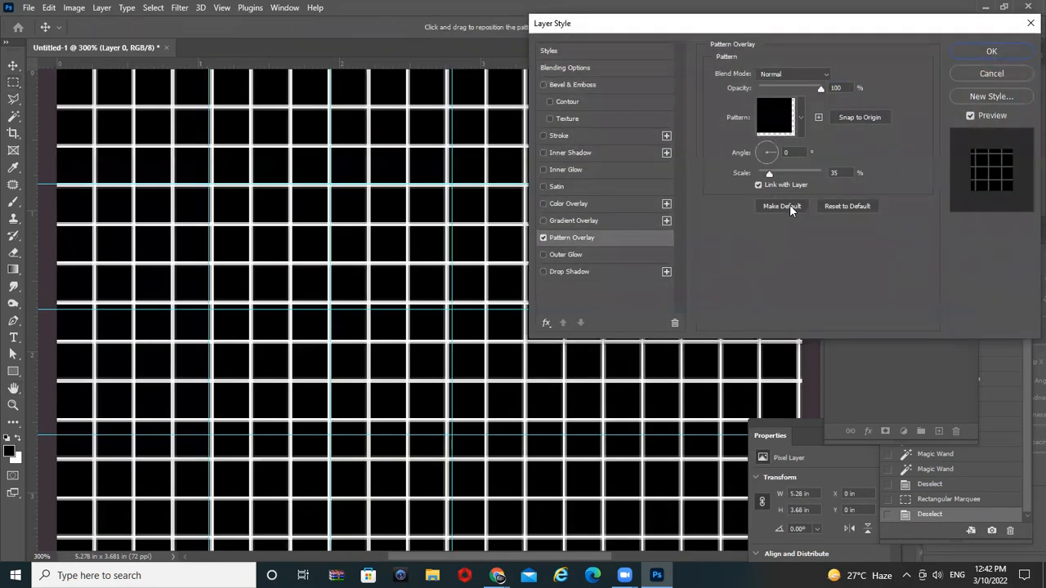
left_click(802, 119)
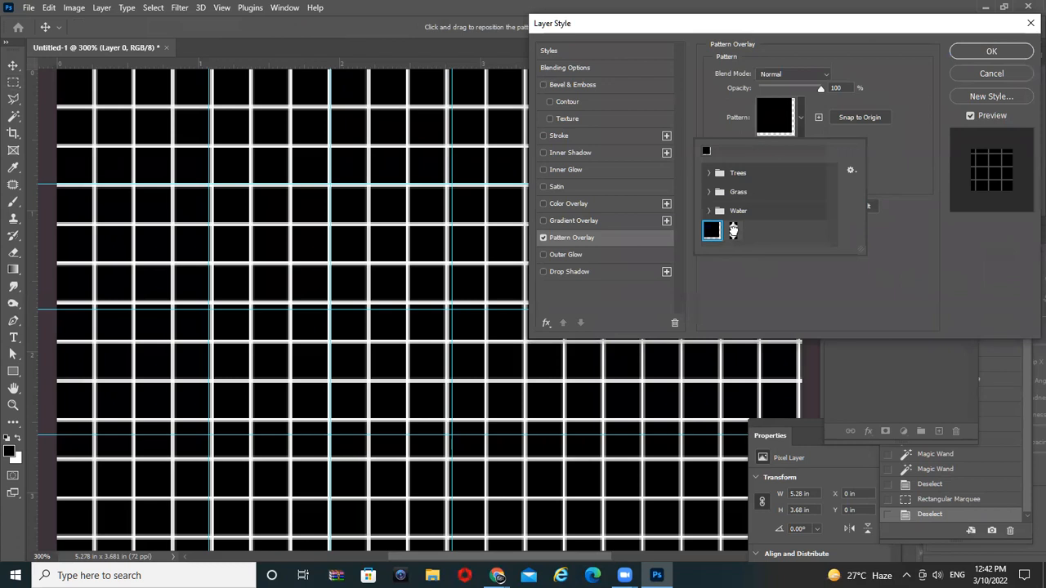
left_click(733, 232)
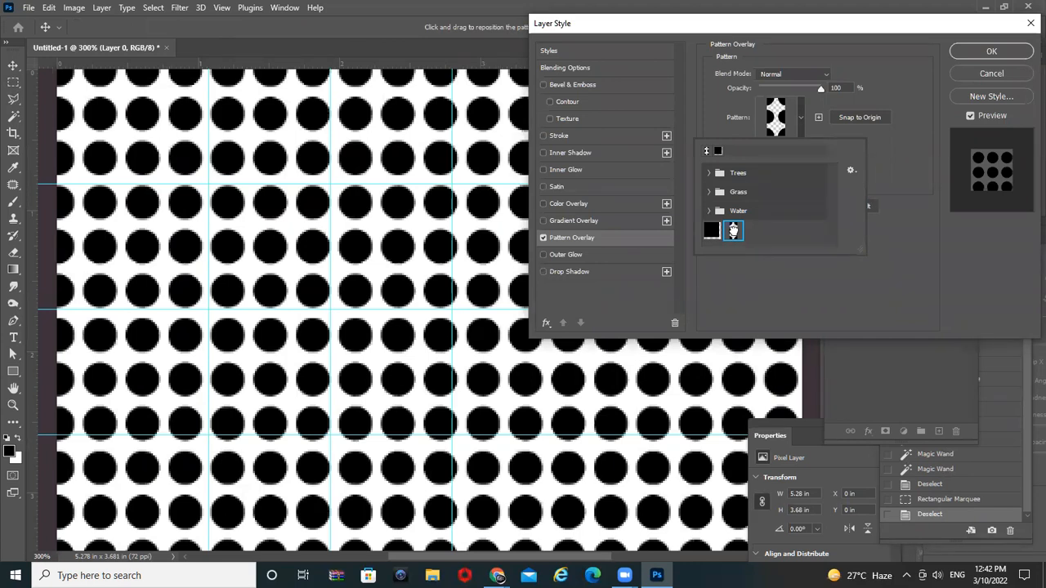
left_click(888, 74)
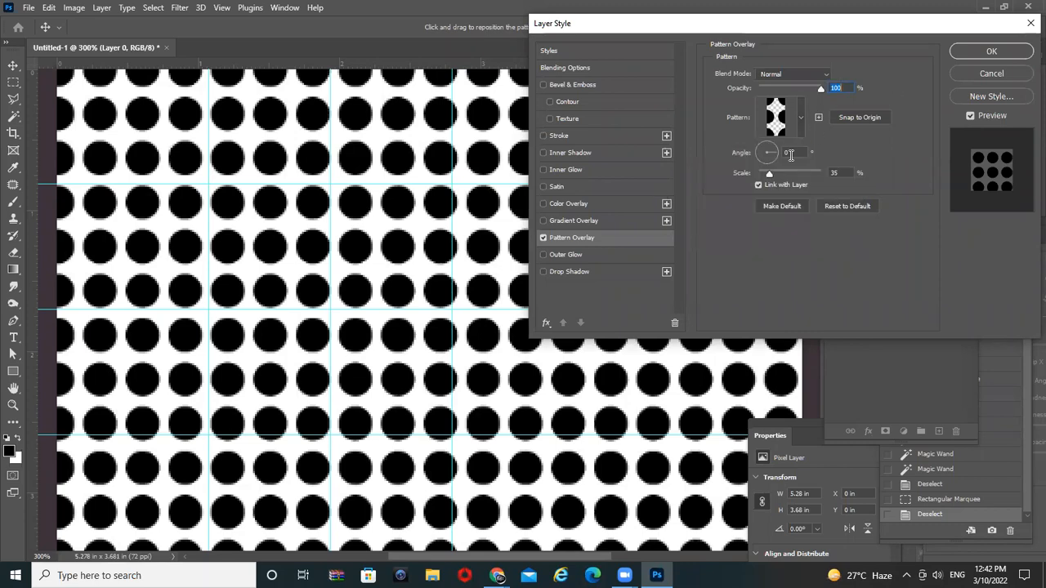
mouse_move(769, 174)
left_mouse_down()
mouse_move(785, 175)
mouse_move(762, 187)
left_mouse_up()
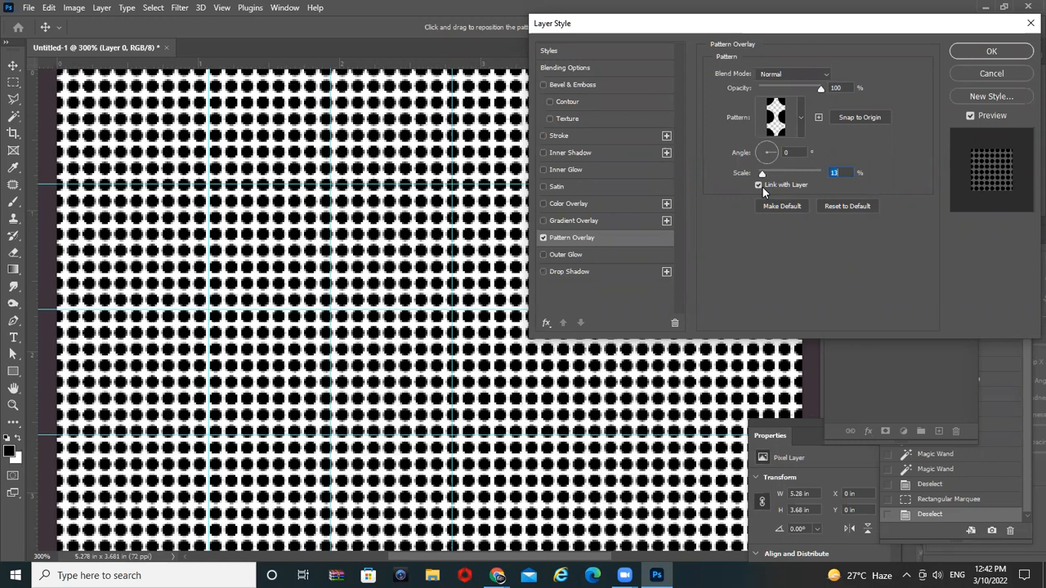
left_click(999, 76)
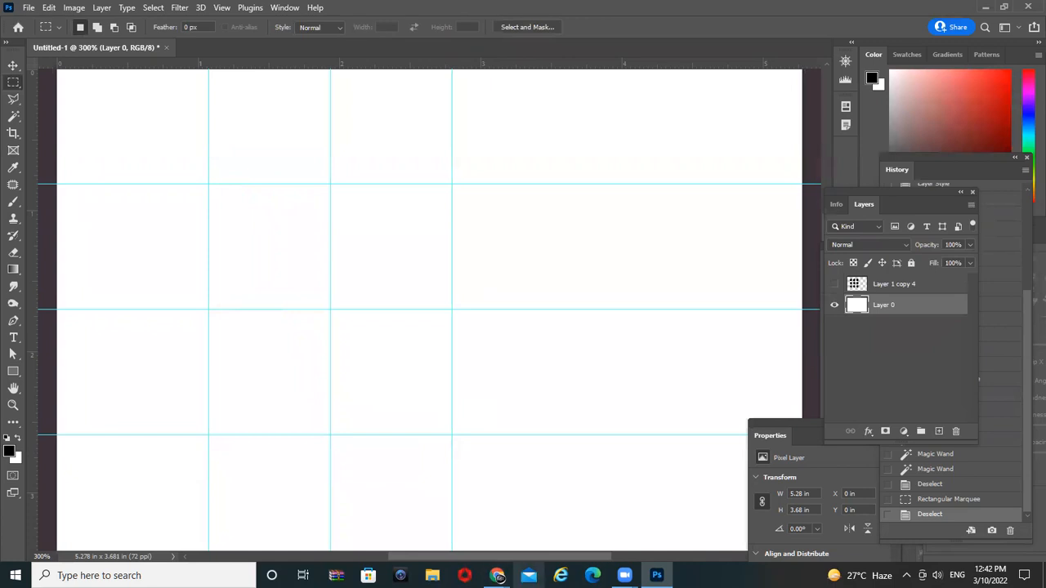
- Switch to Chrome, search Google Images for "pattern" and preview the iStock line pattern and the FreePatternsArea geometric patterns
mouse_move(497, 575)
left_click(388, 529)
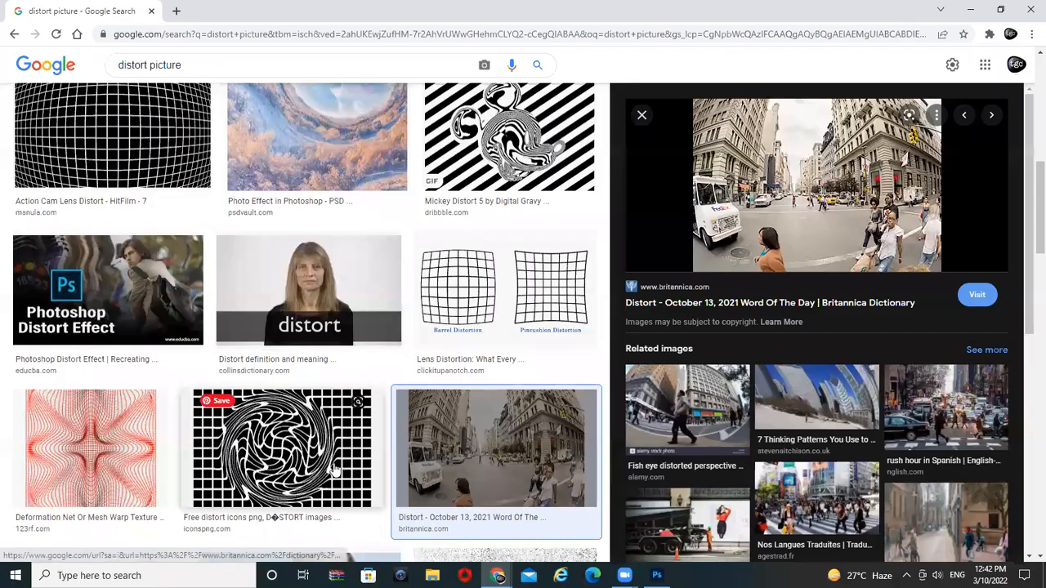
scroll(273, 516, "up", 2)
left_click_drag(215, 67, 6, 74)
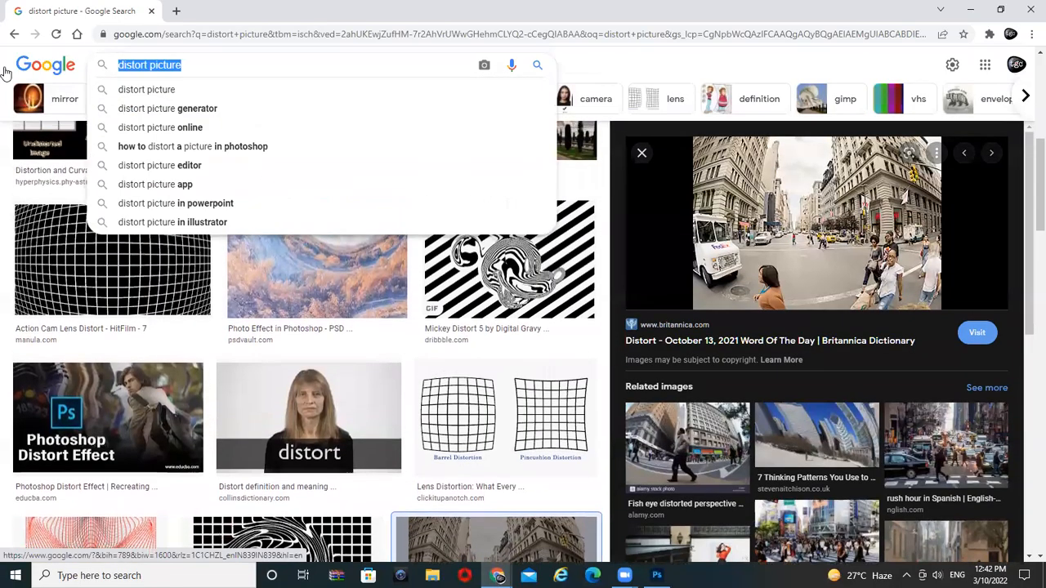
type("pattern")
key("Return")
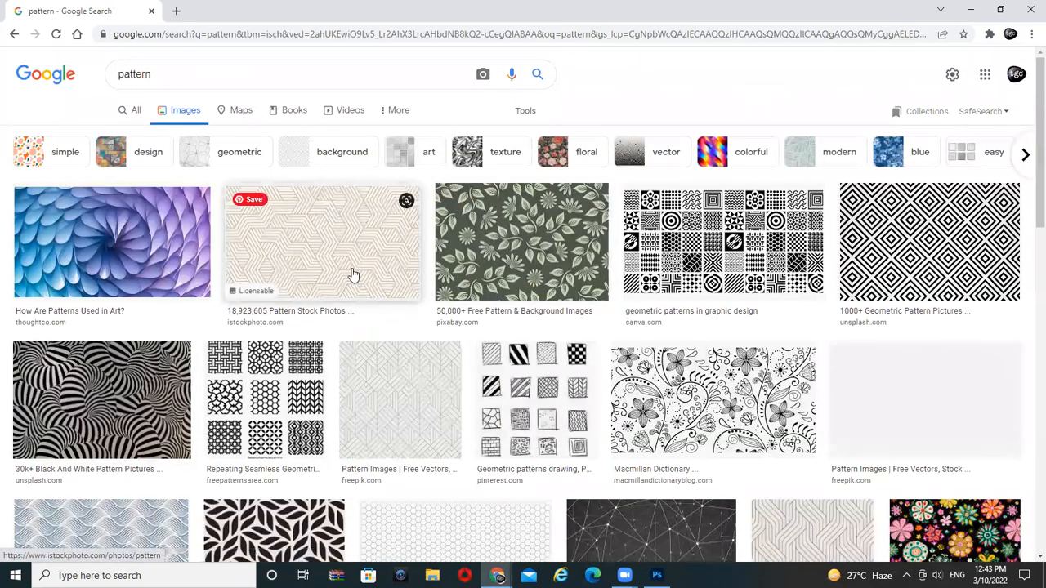
left_click(318, 255)
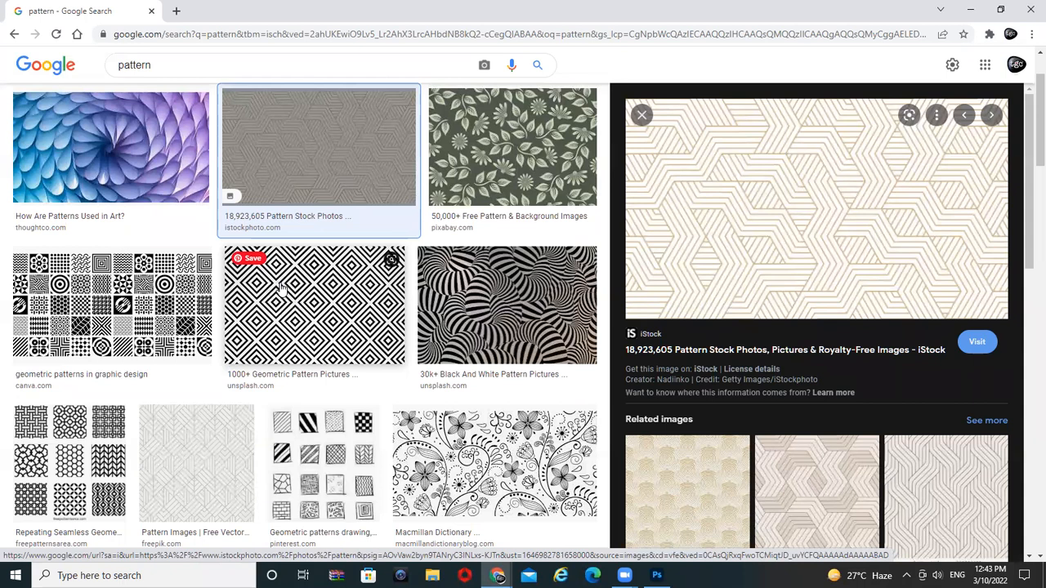
left_click(73, 449)
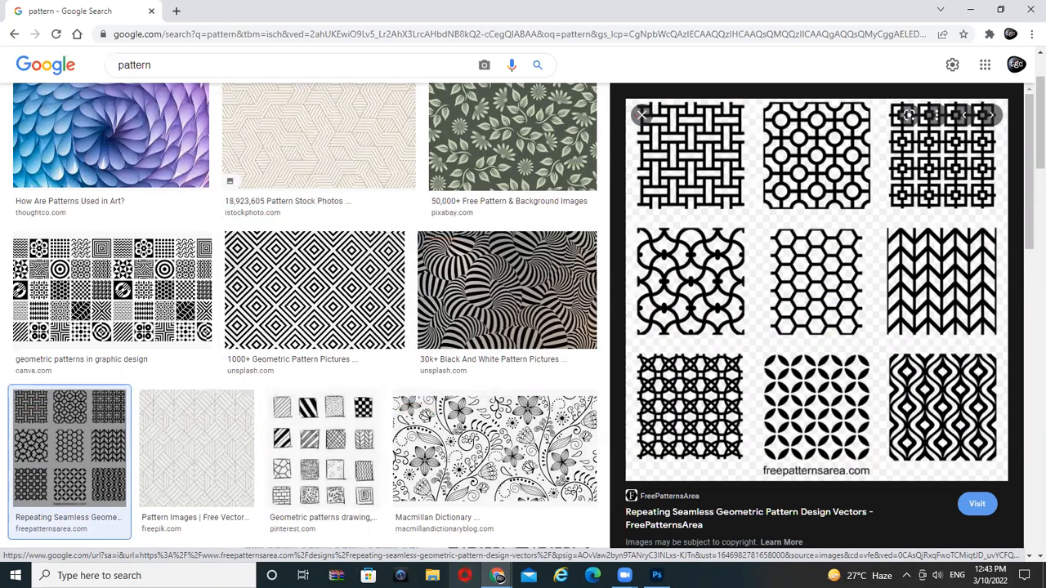
left_click(198, 32)
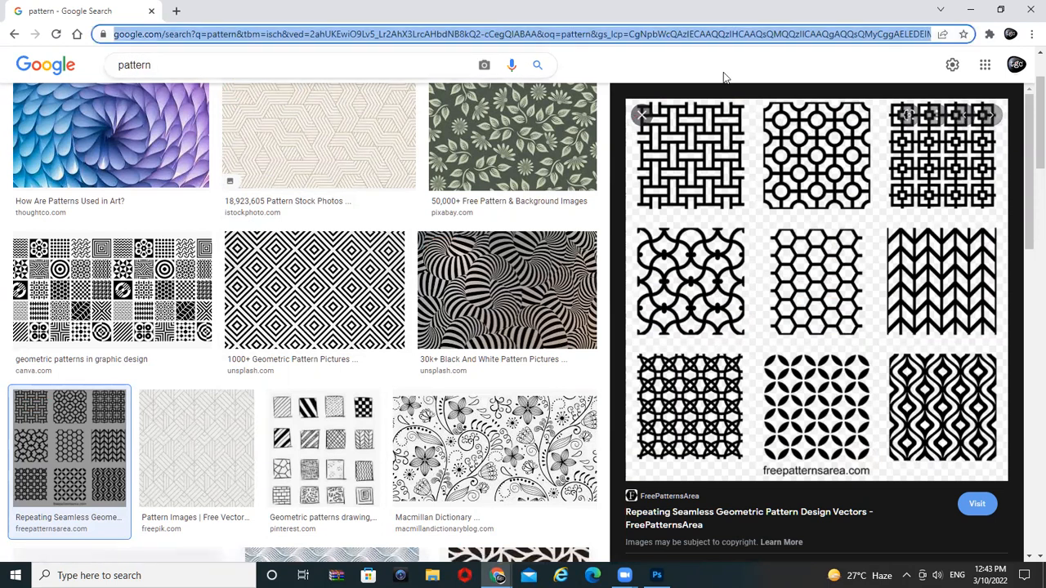
type("pattern")
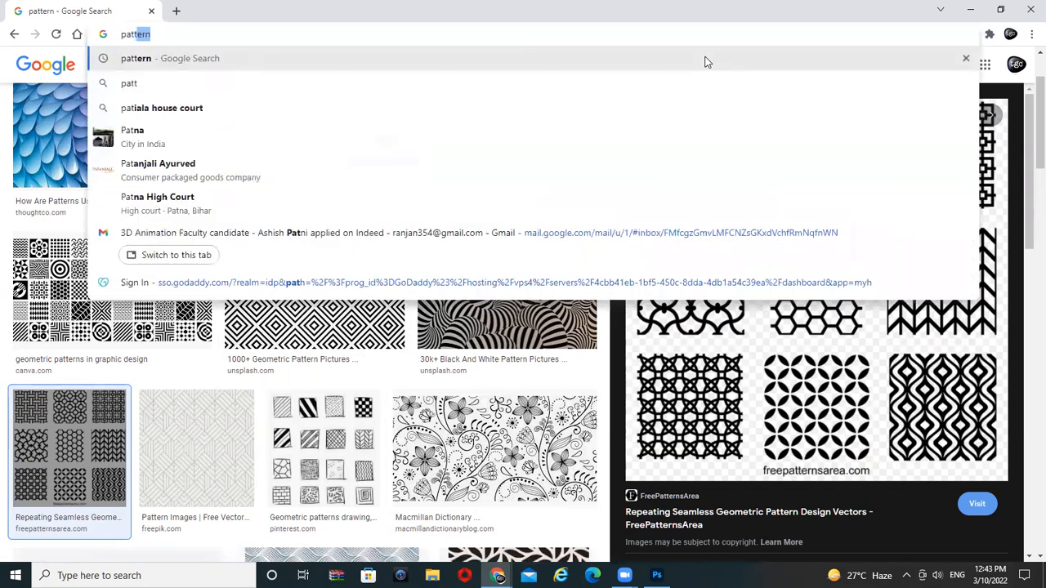
type(" dpo")
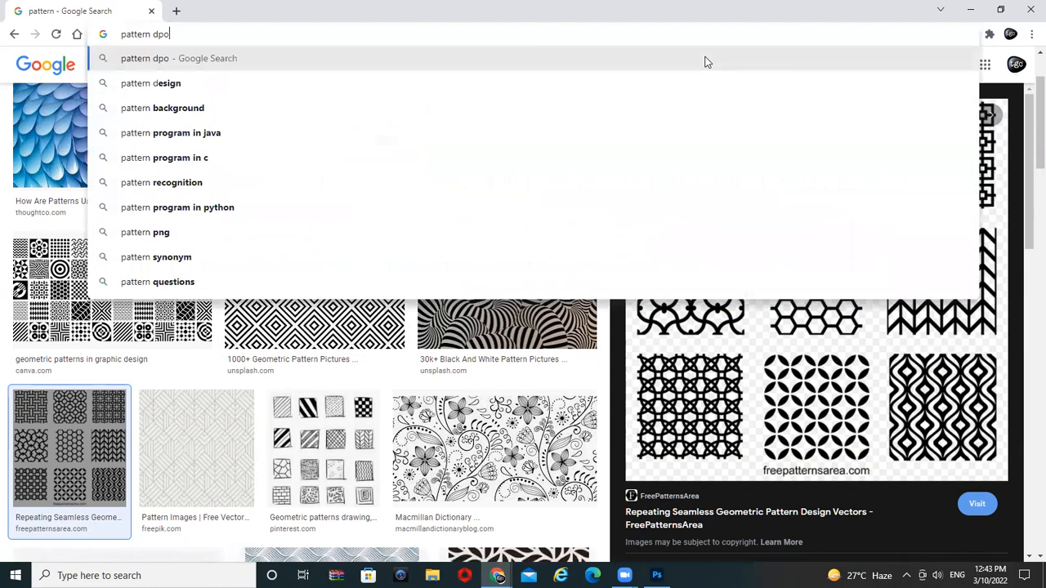
key("BackSpace")
key("BackSpace")
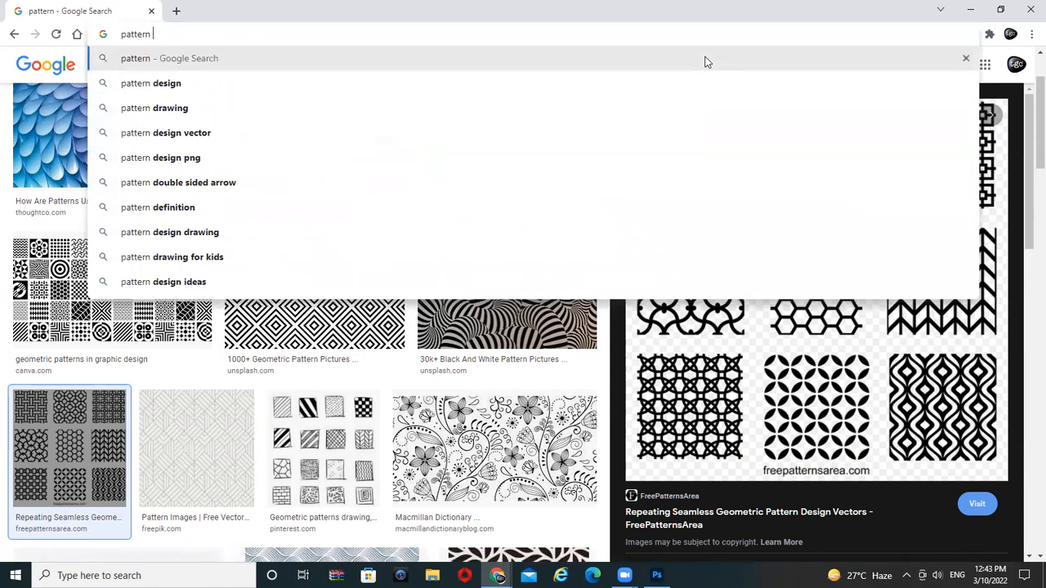
key("BackSpace")
key("BackSpace")
key("BackSpace")
key("BackSpace")
key("BackSpace")
key("BackSpace")
key("BackSpace")
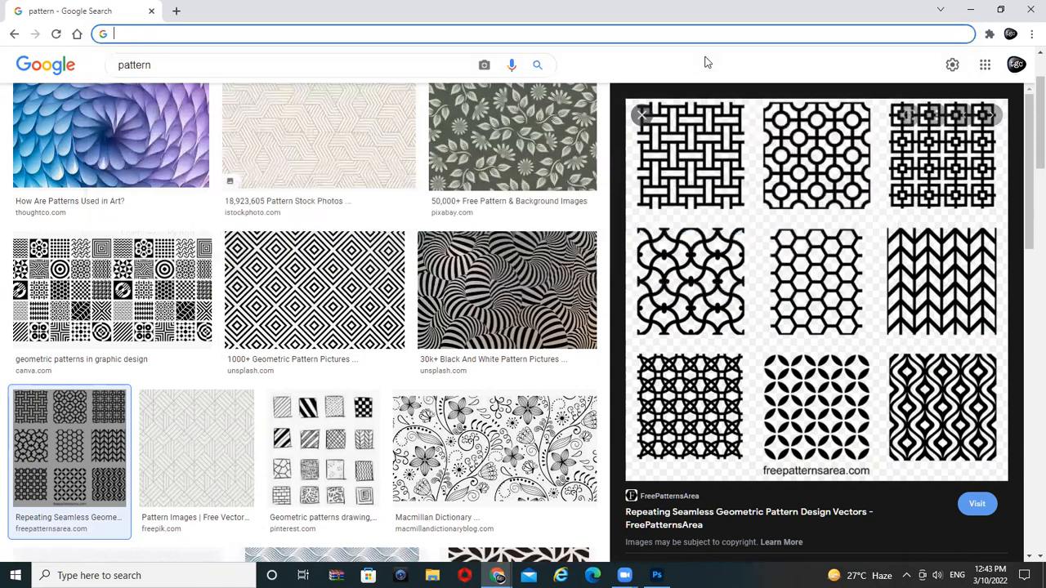
- Search Google for "photoshop pattern download"
type("photosho")
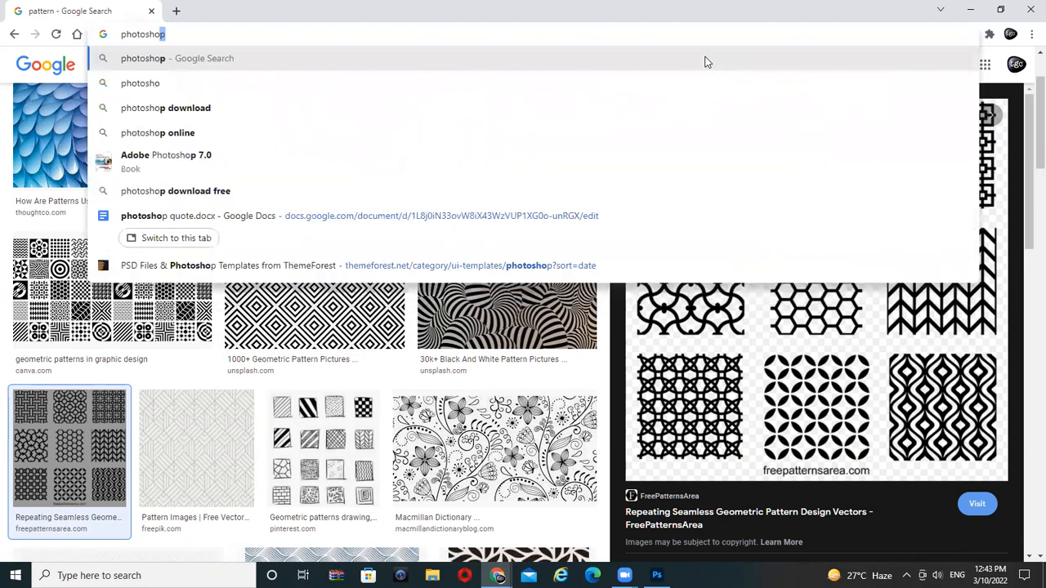
type("p pattern do")
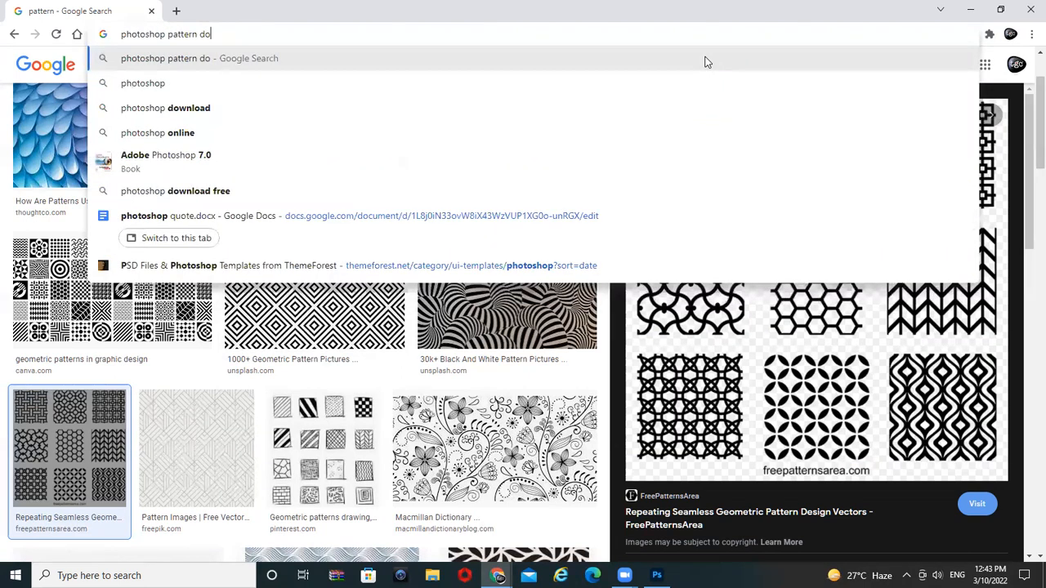
type("wnload")
key("Return")
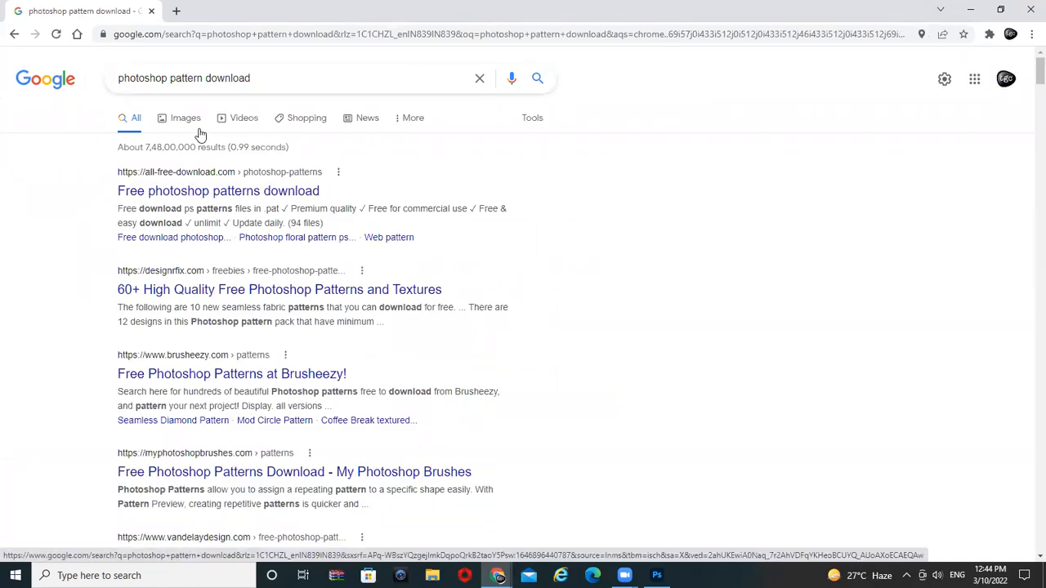
left_click(200, 133)
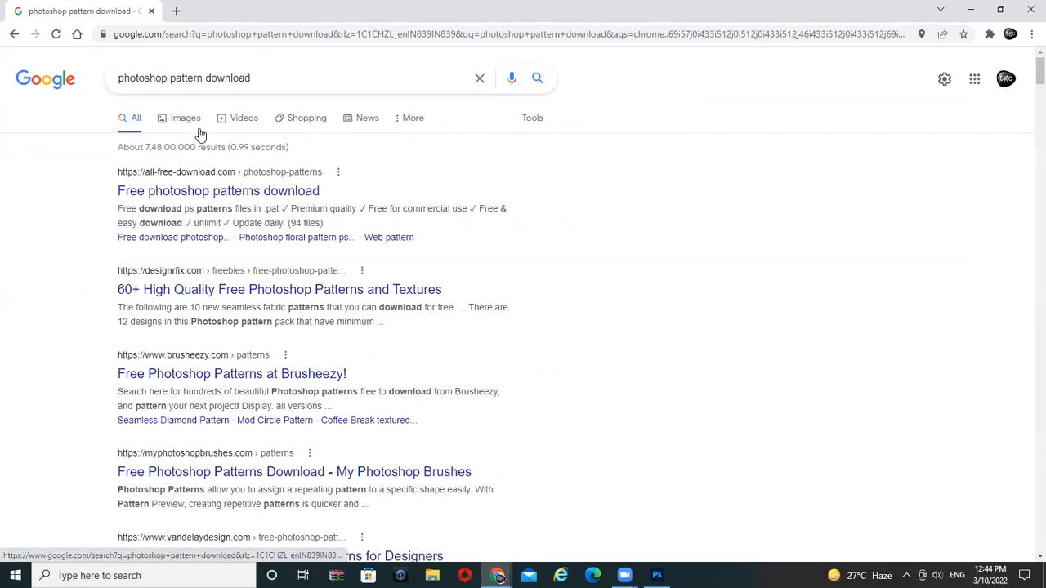
- Open the all-free-download.com Photoshop patterns page, look through its designs and return to the search results
left_click(294, 193)
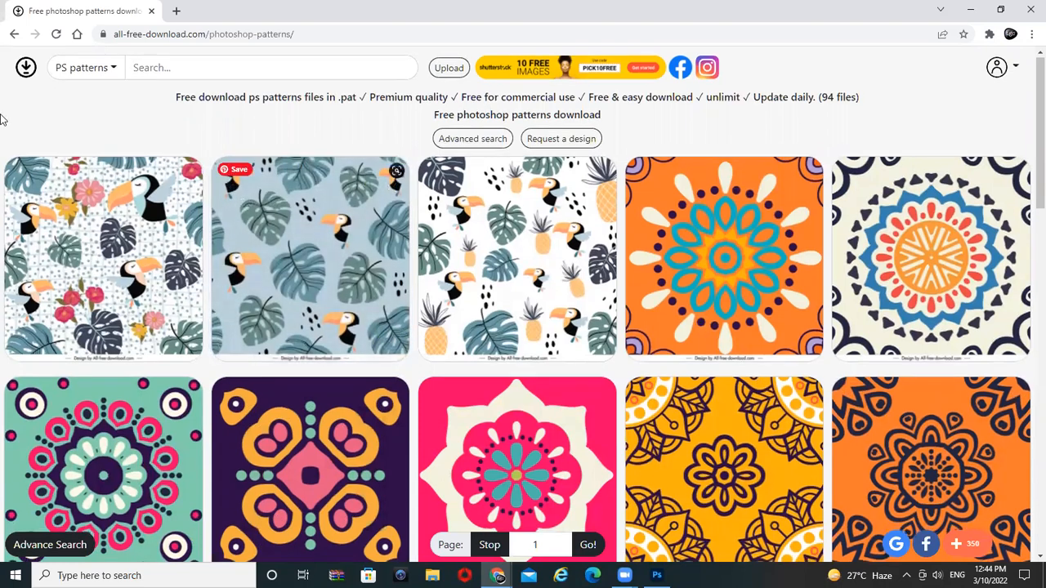
scroll(553, 322, "down", 9)
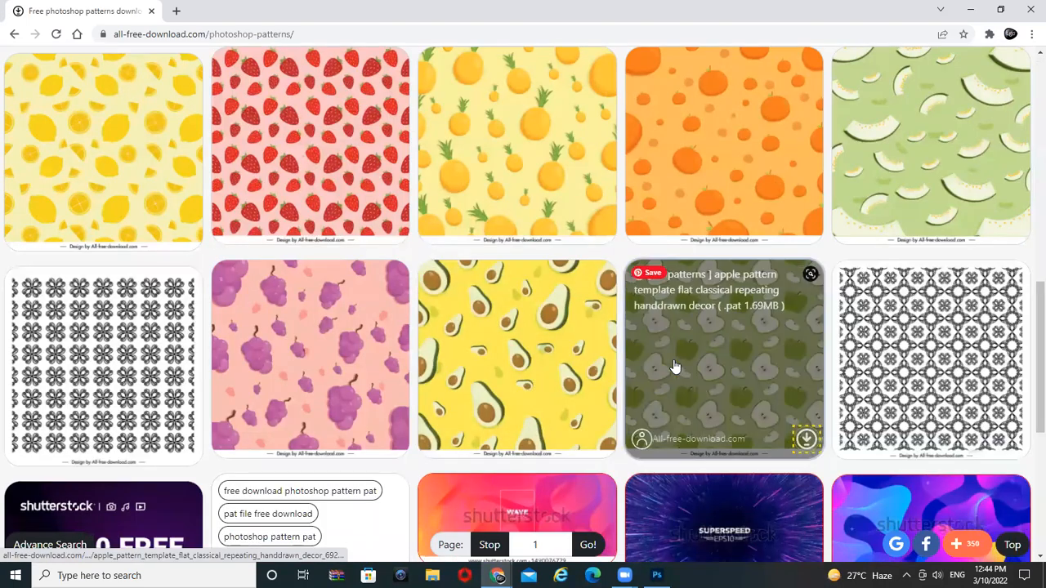
scroll(674, 367, "down", 10)
left_click(14, 34)
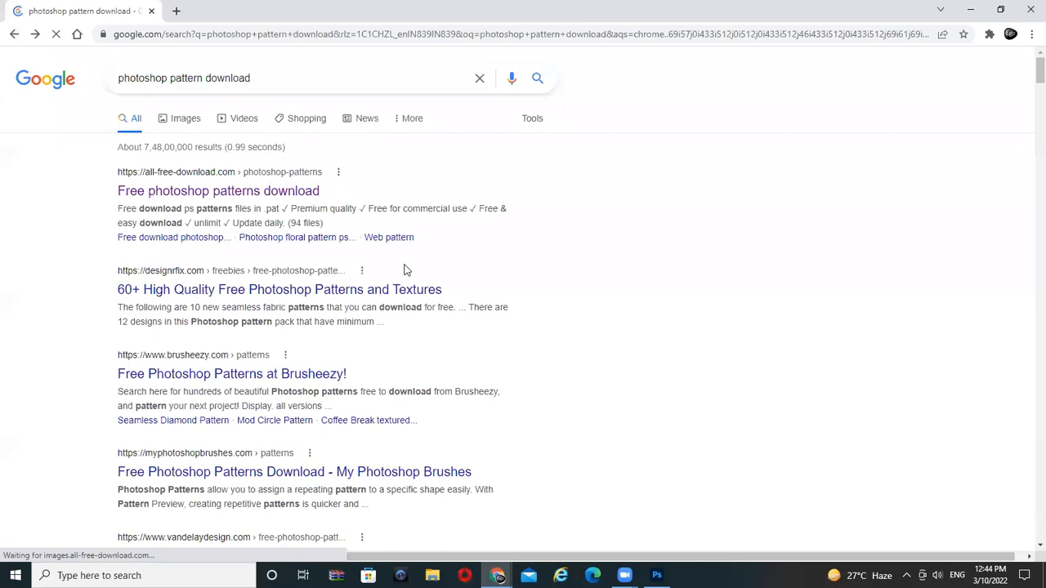
- Bring up results for "photoshop texture patterns free download" and open the Creative Nerds article on 70 free Photoshop patterns at its list
left_click(269, 302)
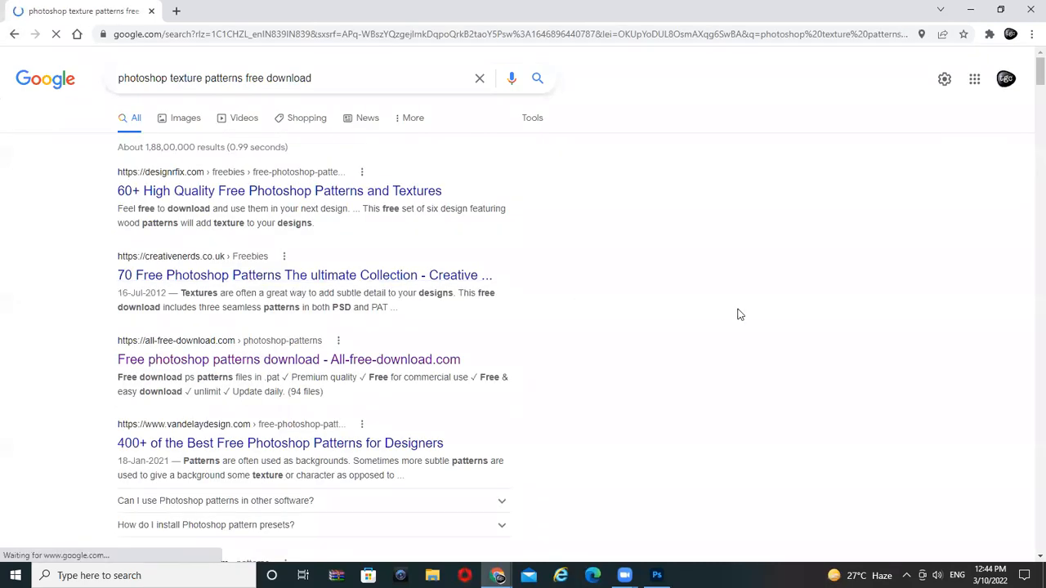
left_click(392, 275)
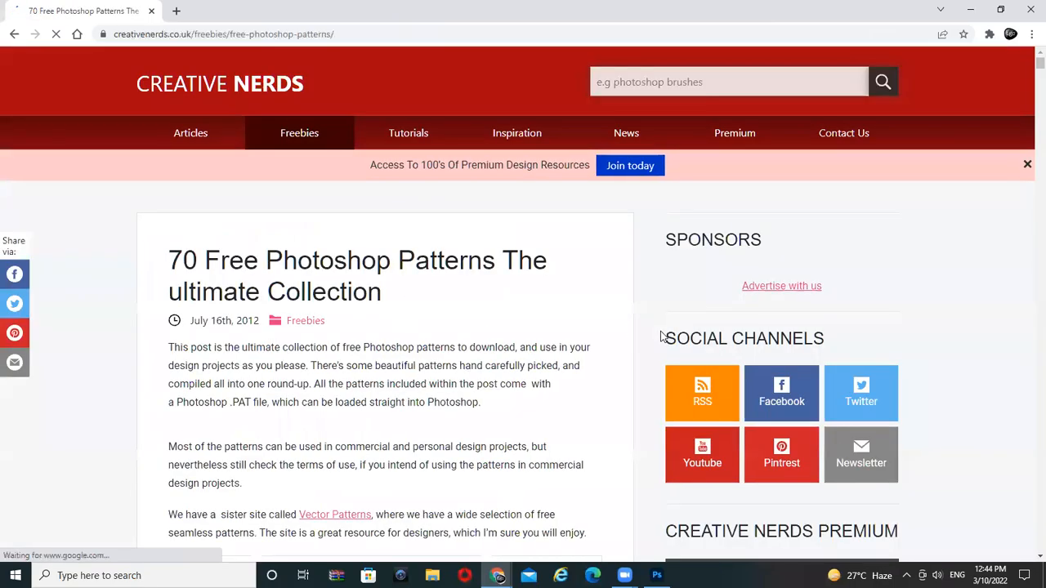
scroll(661, 331, "down", 7)
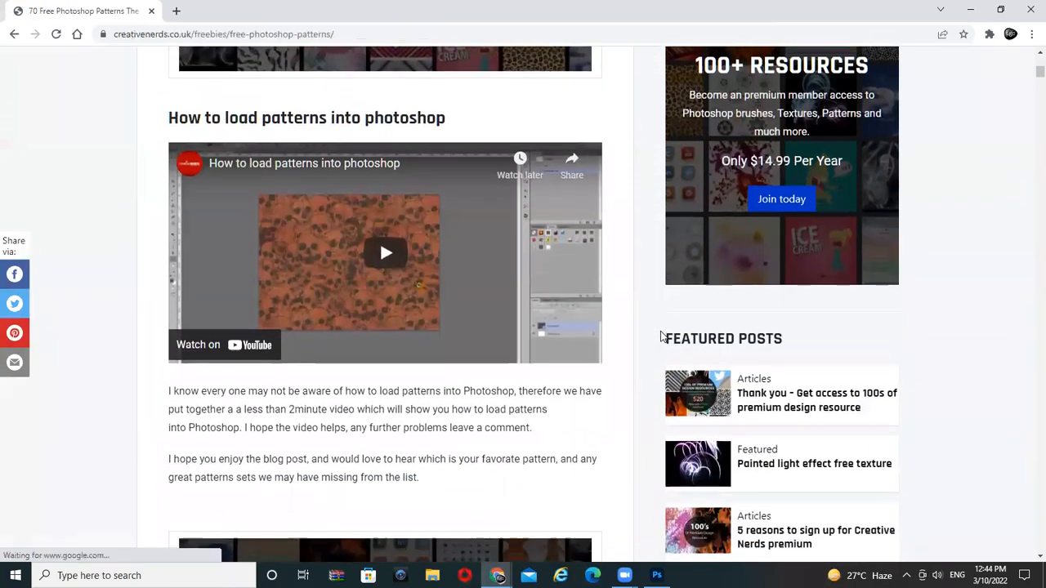
scroll(476, 299, "down", 3)
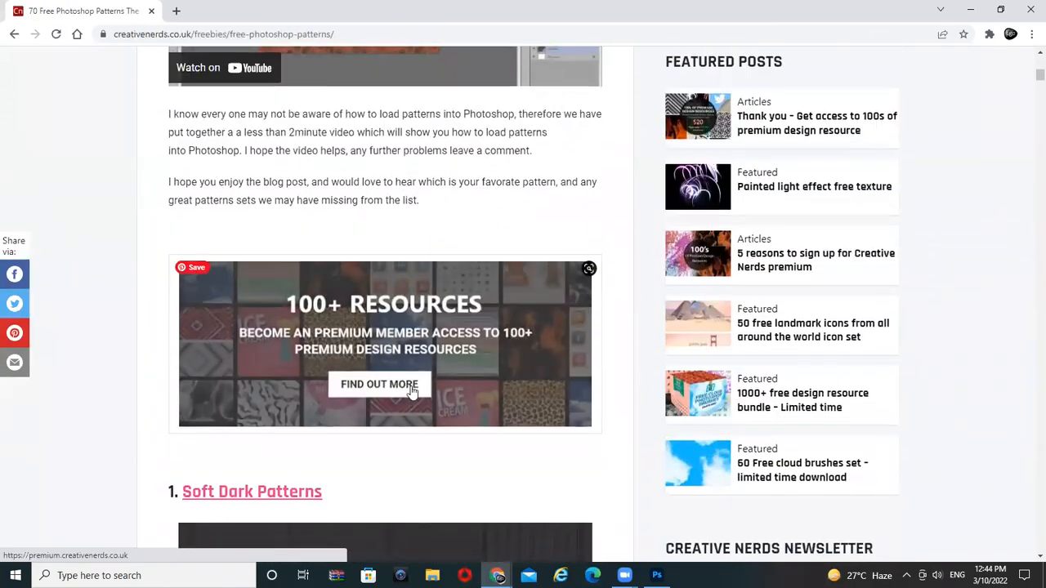
scroll(494, 375, "down", 5)
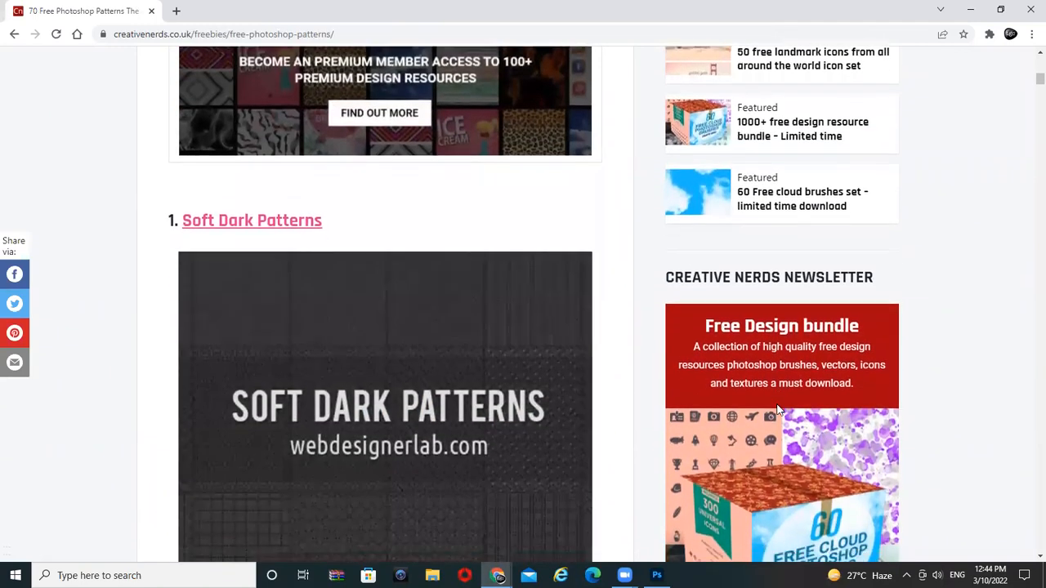
- Examine the article's first pattern sets, from Metal Pattern 2.0 through the Free Carbon Fibre Photoshop Patterns
scroll(535, 378, "down", 5)
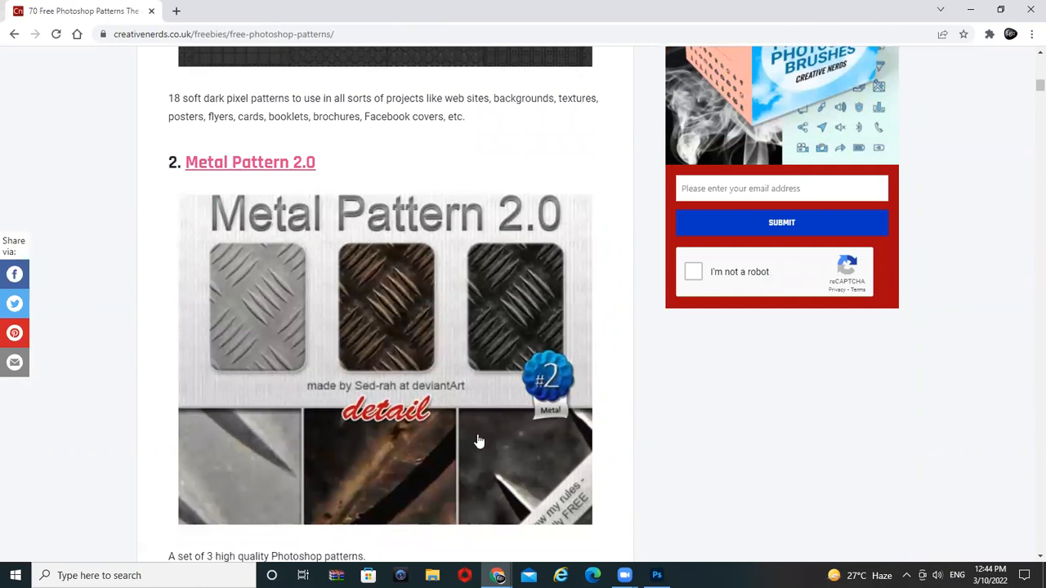
scroll(490, 433, "down", 1)
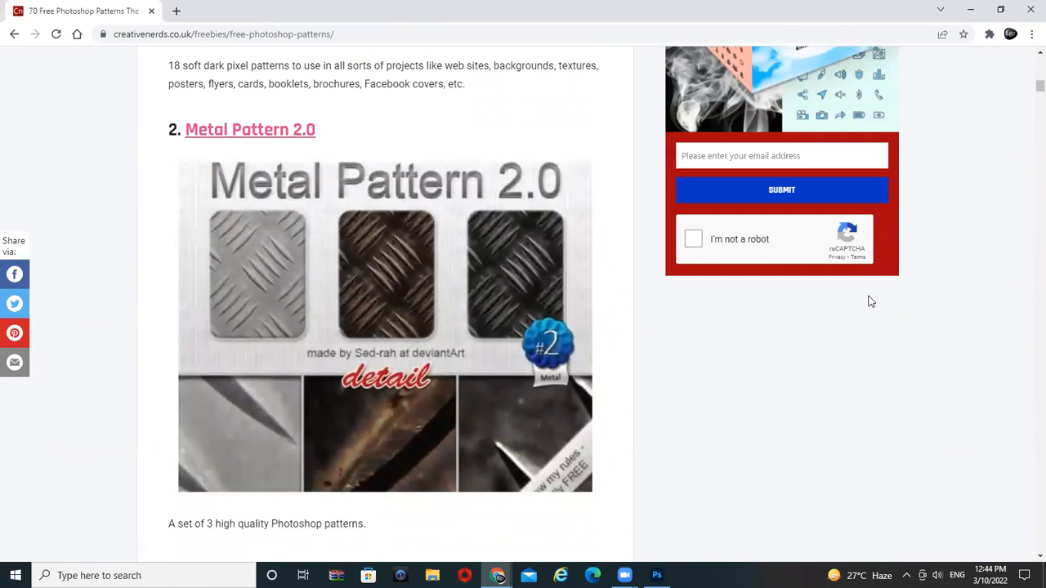
scroll(871, 302, "down", 3)
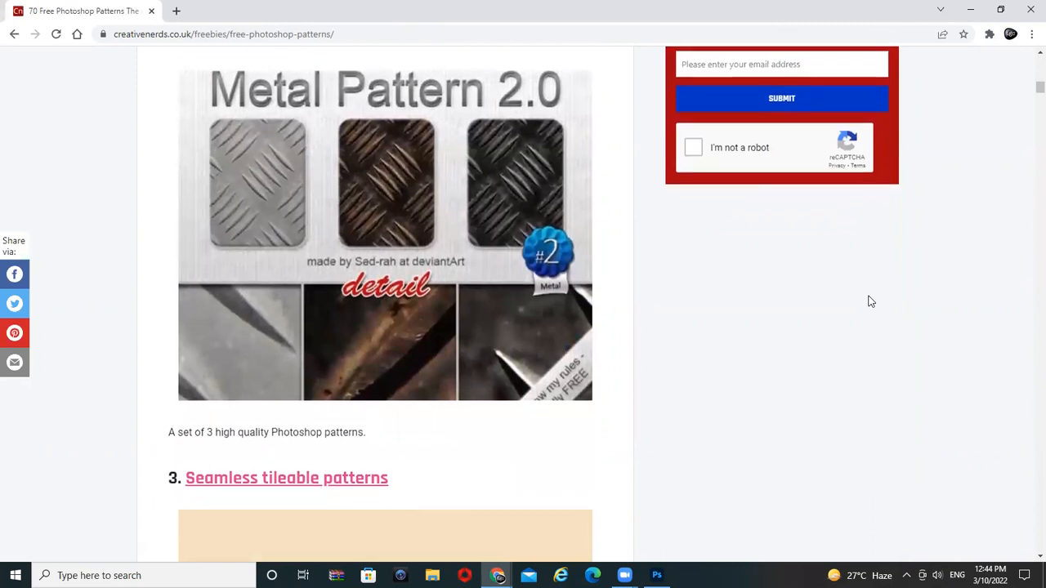
scroll(871, 302, "down", 5)
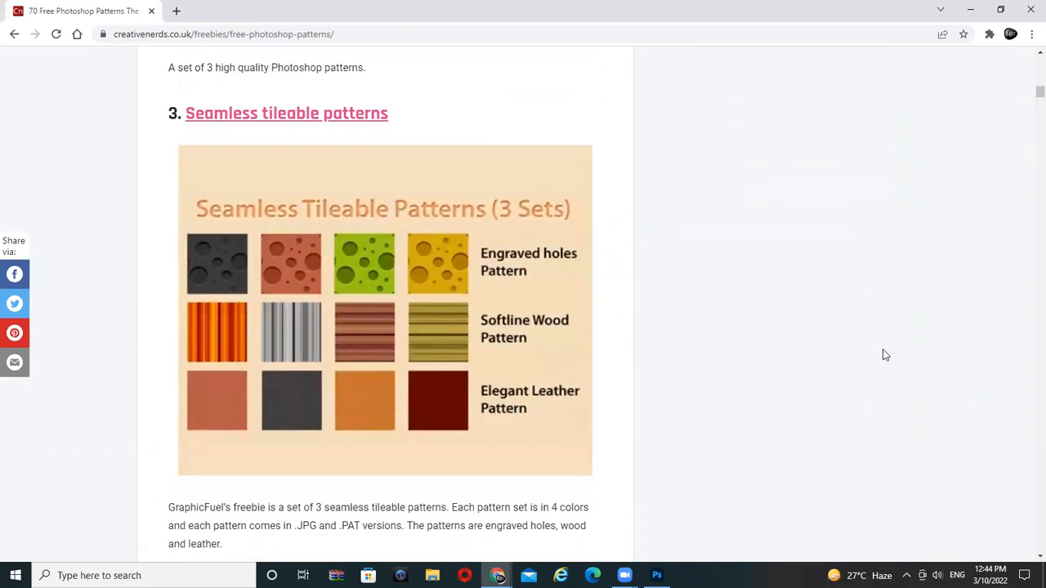
scroll(884, 354, "down", 10)
scroll(882, 354, "down", 4)
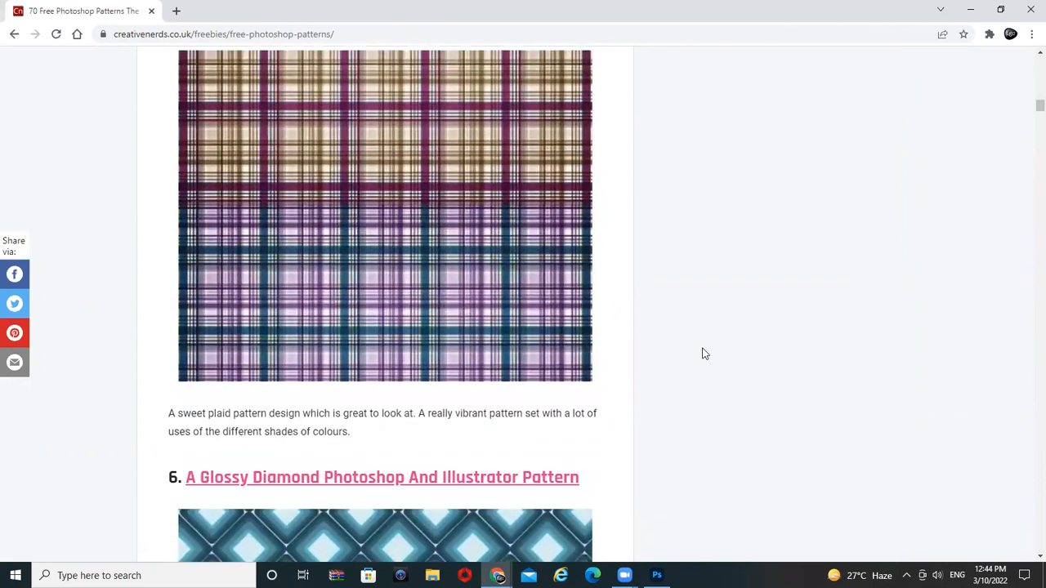
scroll(704, 353, "down", 1)
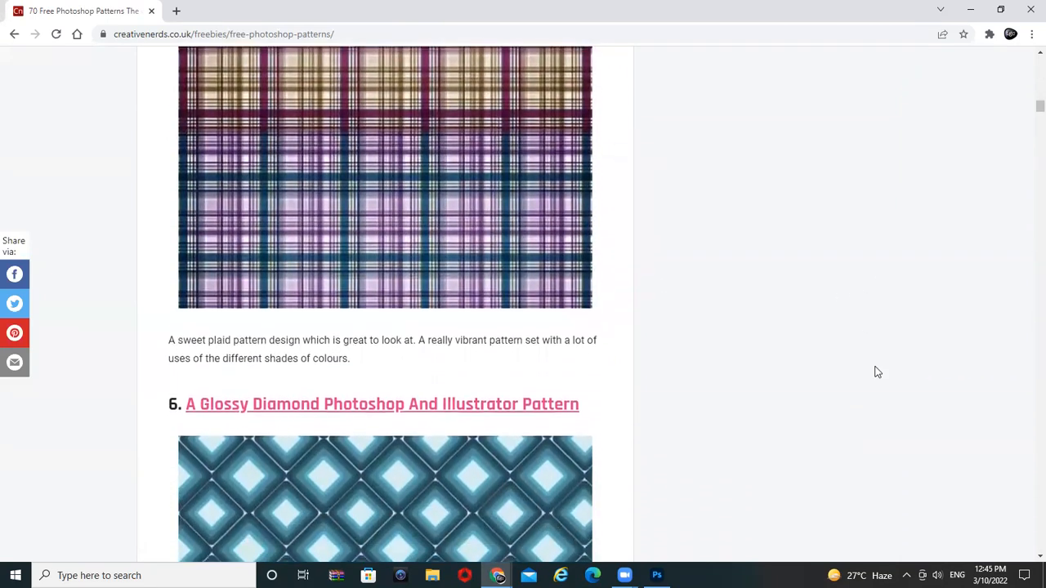
scroll(877, 372, "down", 8)
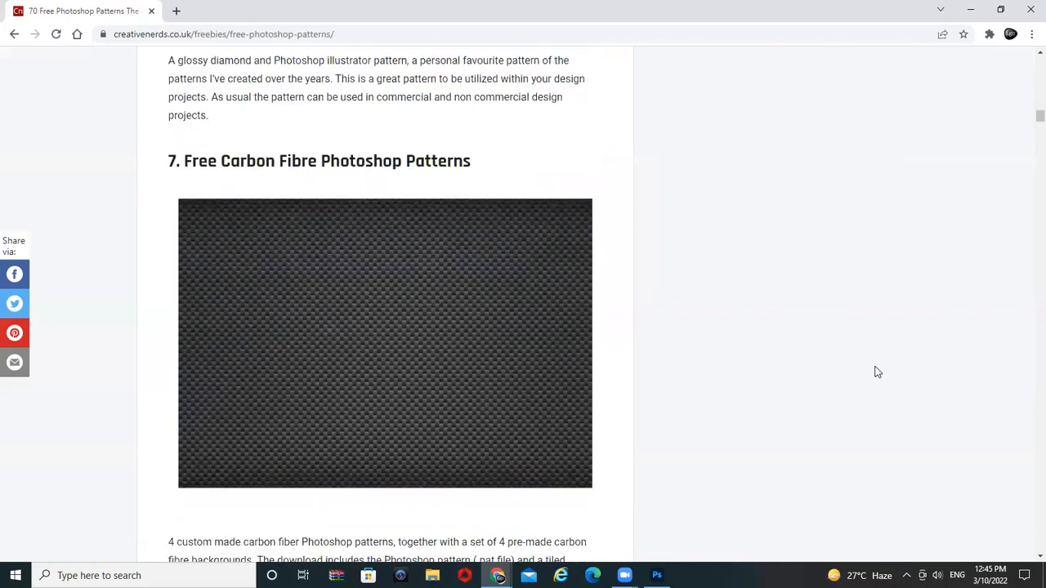
scroll(876, 371, "down", 1)
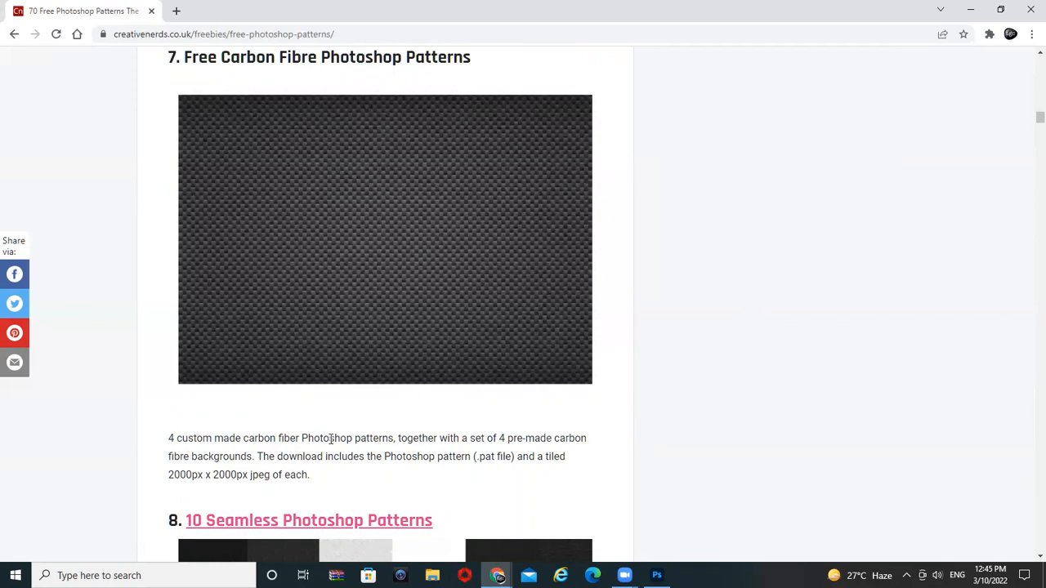
- Open the Cool Mint Green Grunge Pattern page from entry 18 of the article, view it and close its tab
scroll(331, 439, "down", 3)
scroll(458, 331, "down", 2)
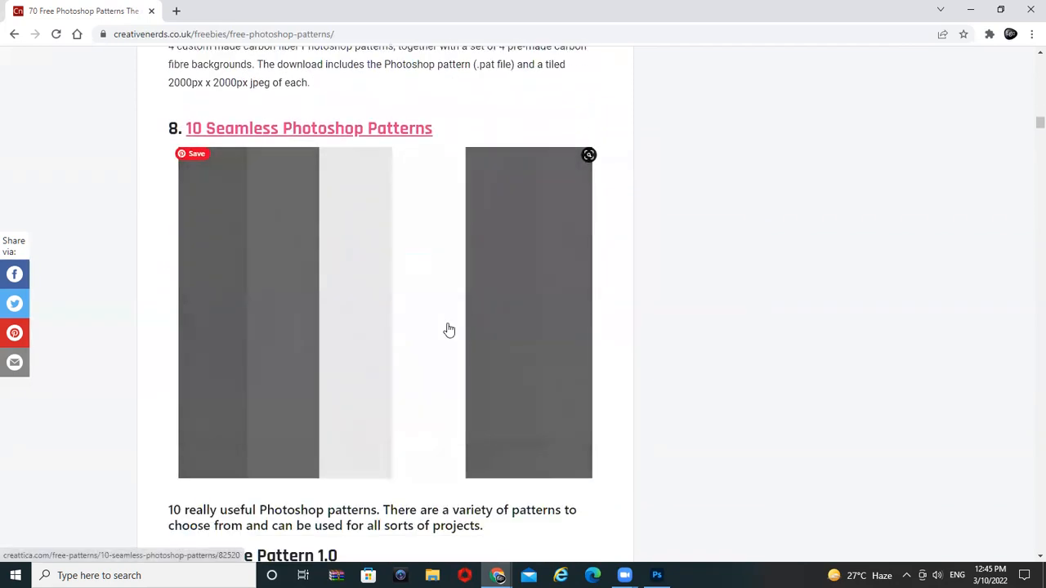
scroll(449, 329, "down", 10)
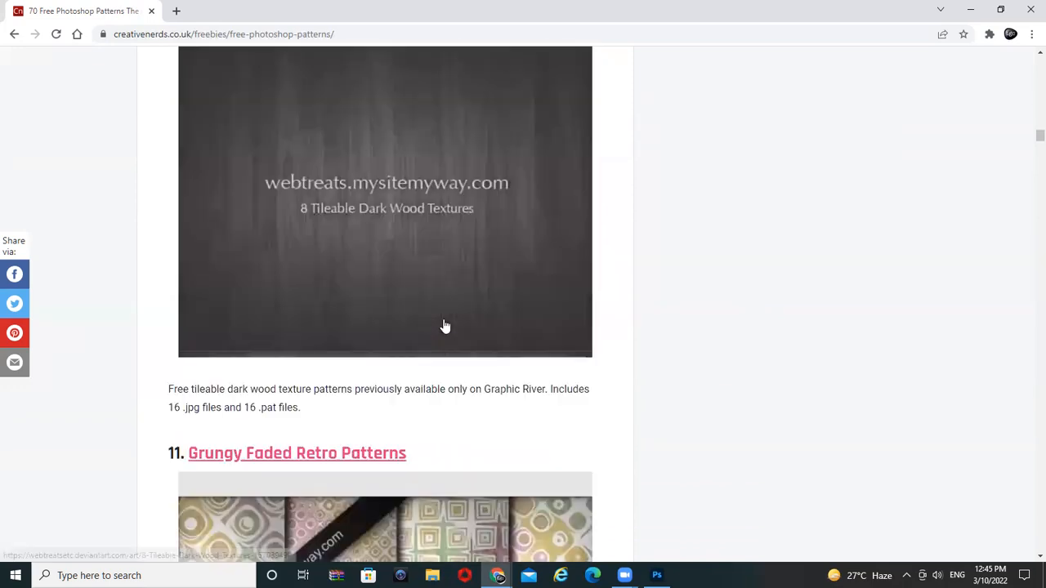
scroll(444, 327, "up", 10)
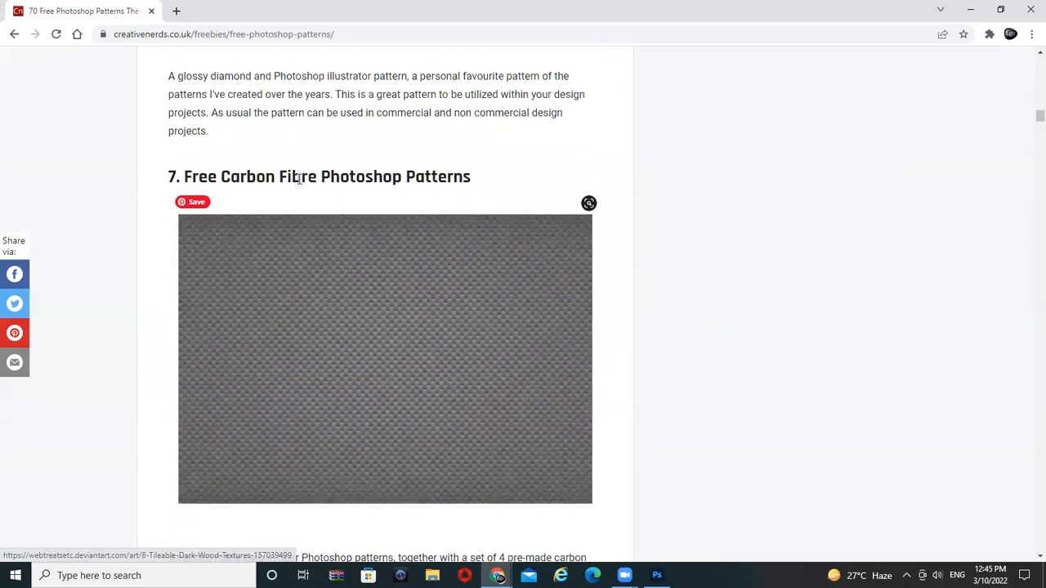
scroll(527, 283, "down", 3)
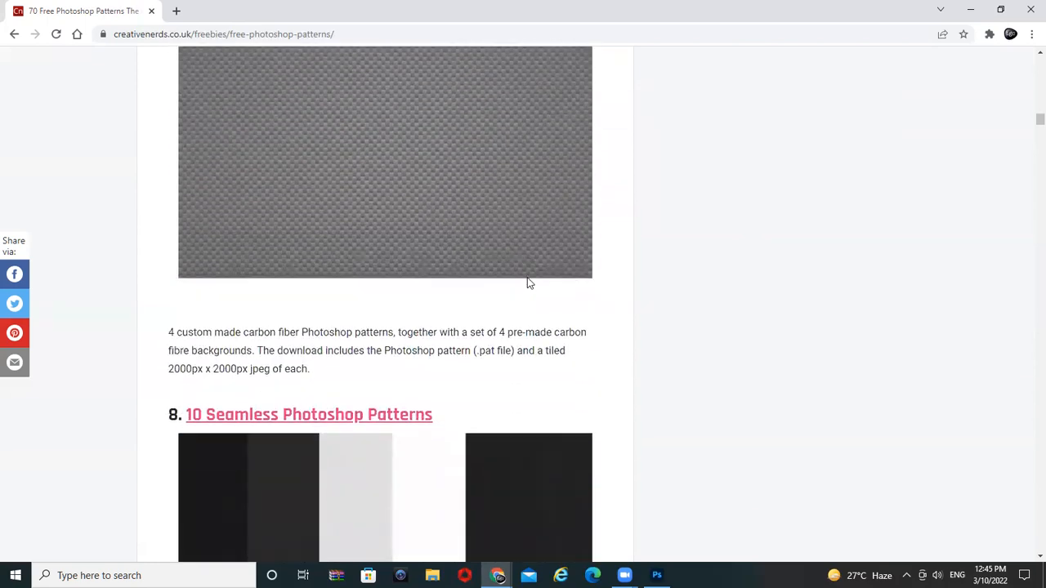
scroll(527, 283, "down", 1)
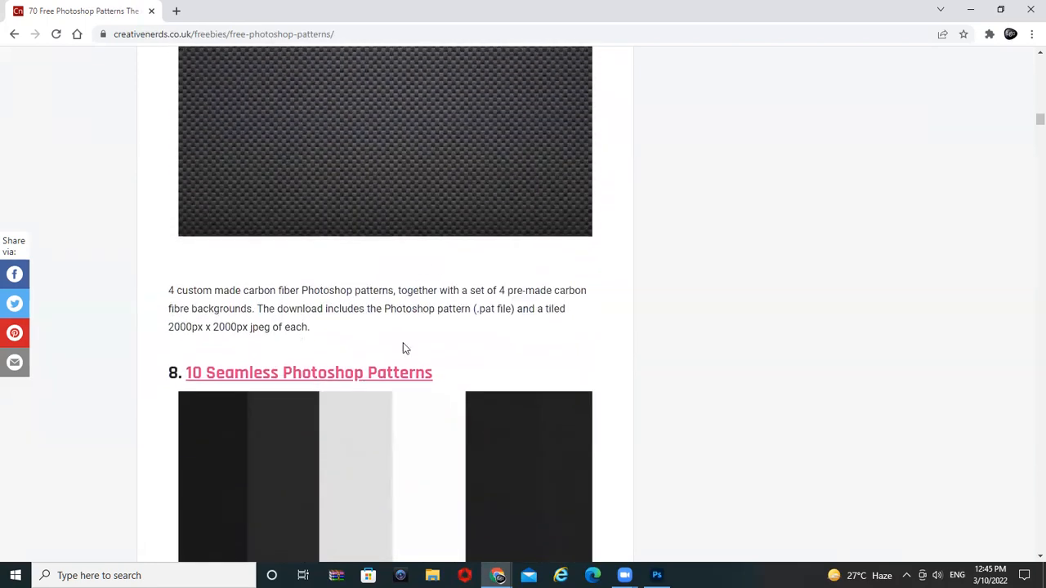
scroll(488, 330, "down", 13)
scroll(487, 330, "down", 20)
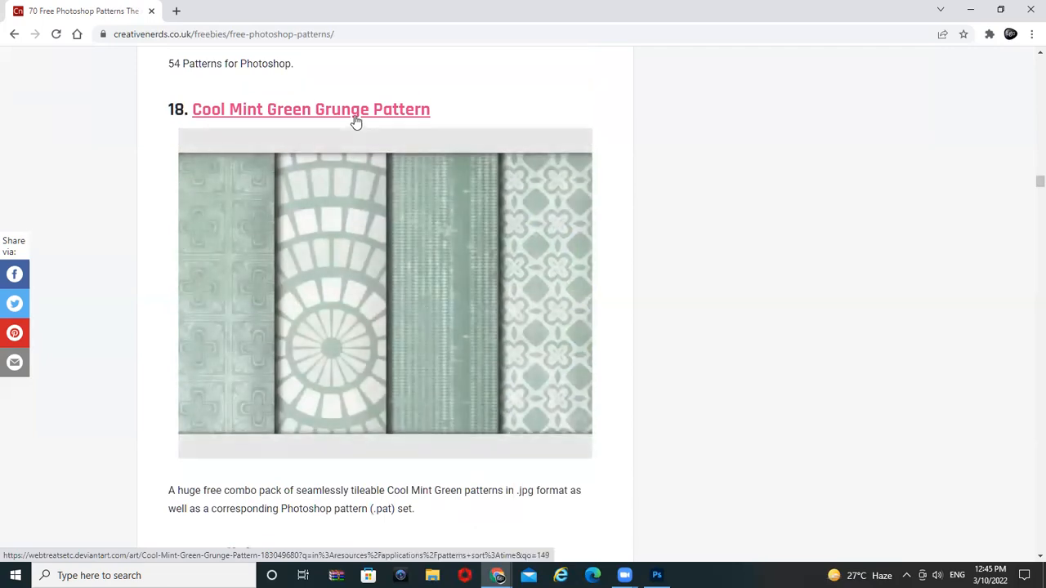
left_click(355, 122)
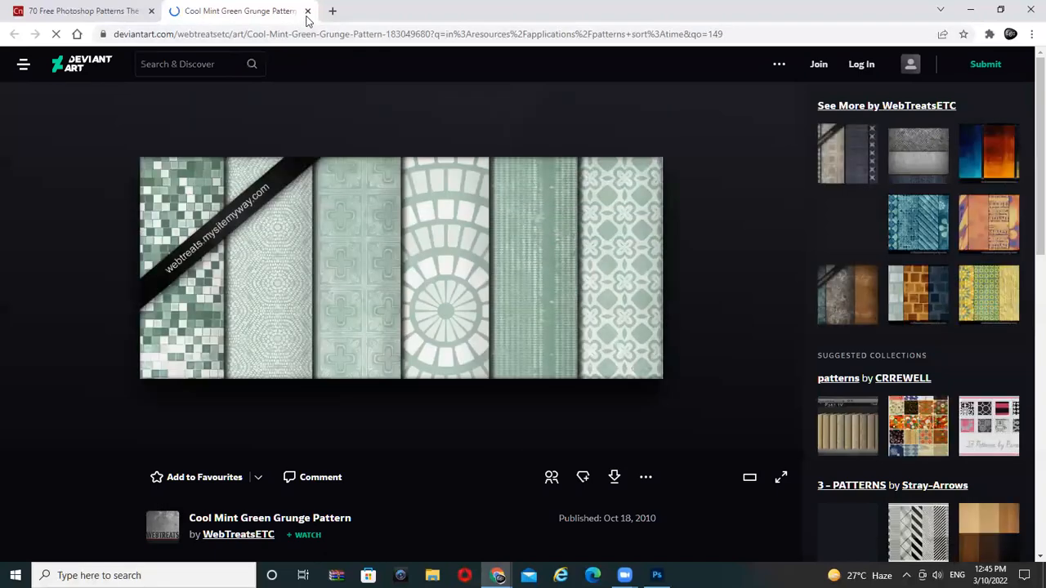
left_click(307, 11)
- Review the neighbouring pattern sets in the article and open the DeviantArt page for entry 22, Carbon Fibre Photoshop Pattern
scroll(372, 288, "up", 5)
scroll(372, 288, "up", 10)
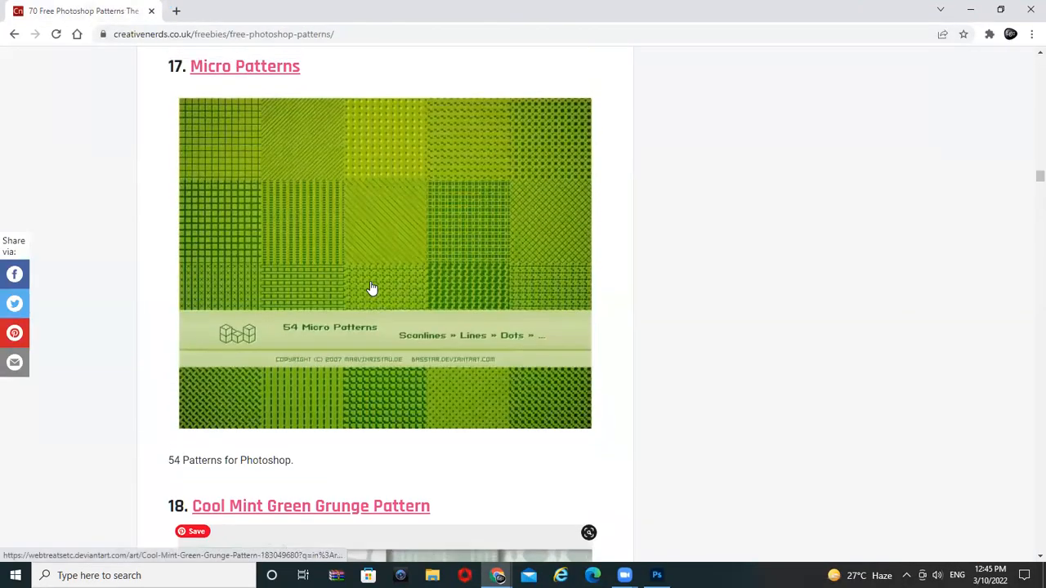
scroll(372, 288, "up", 10)
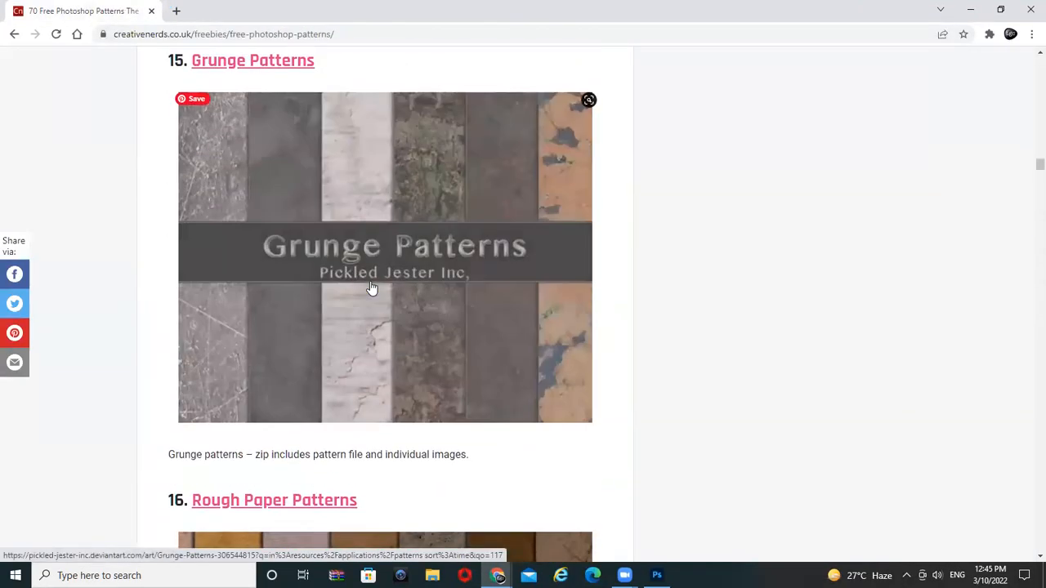
scroll(372, 287, "down", 3)
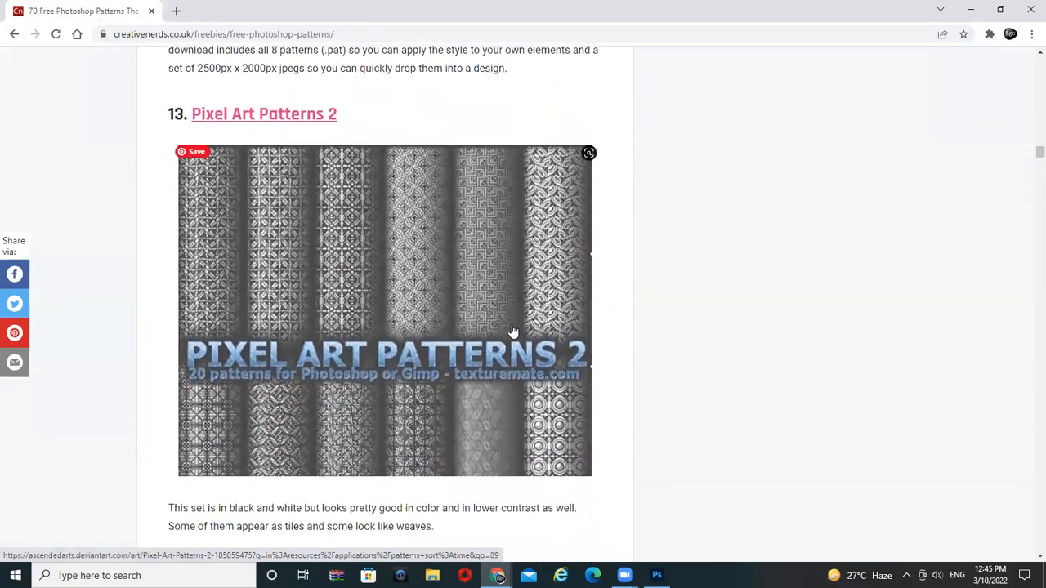
scroll(815, 418, "down", 4)
scroll(818, 417, "down", 20)
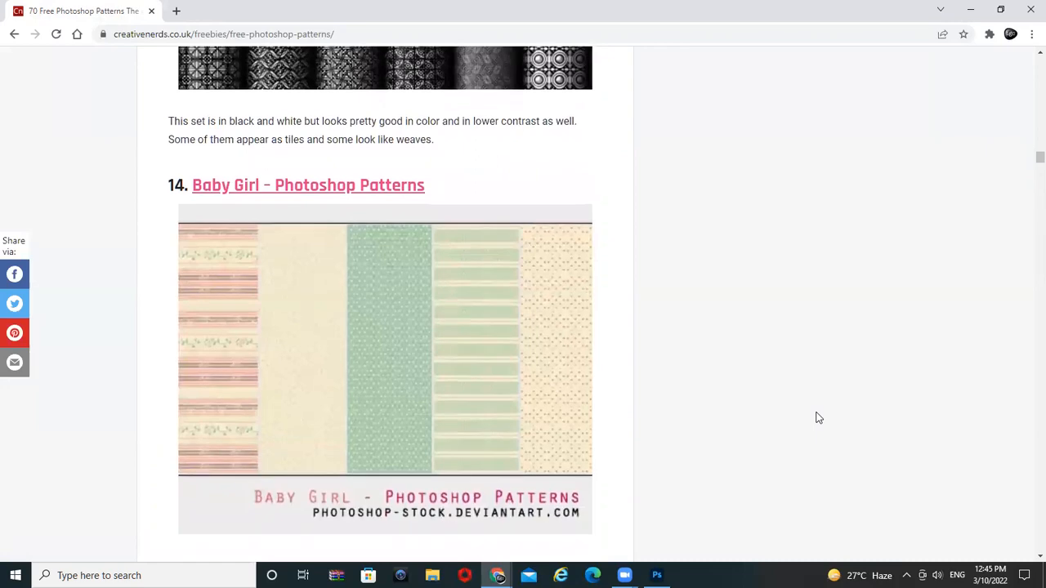
scroll(818, 417, "down", 13)
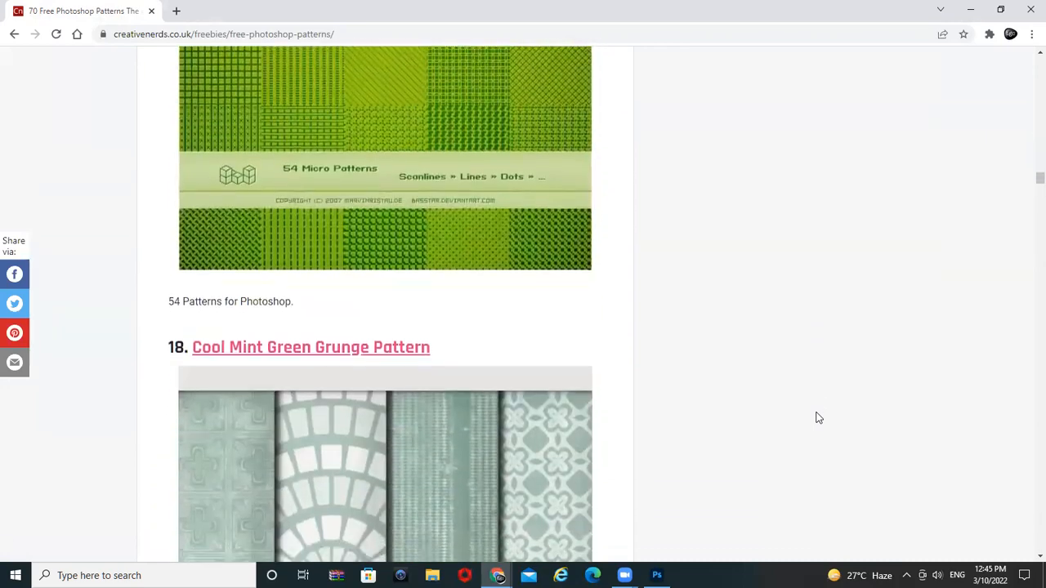
scroll(818, 417, "down", 15)
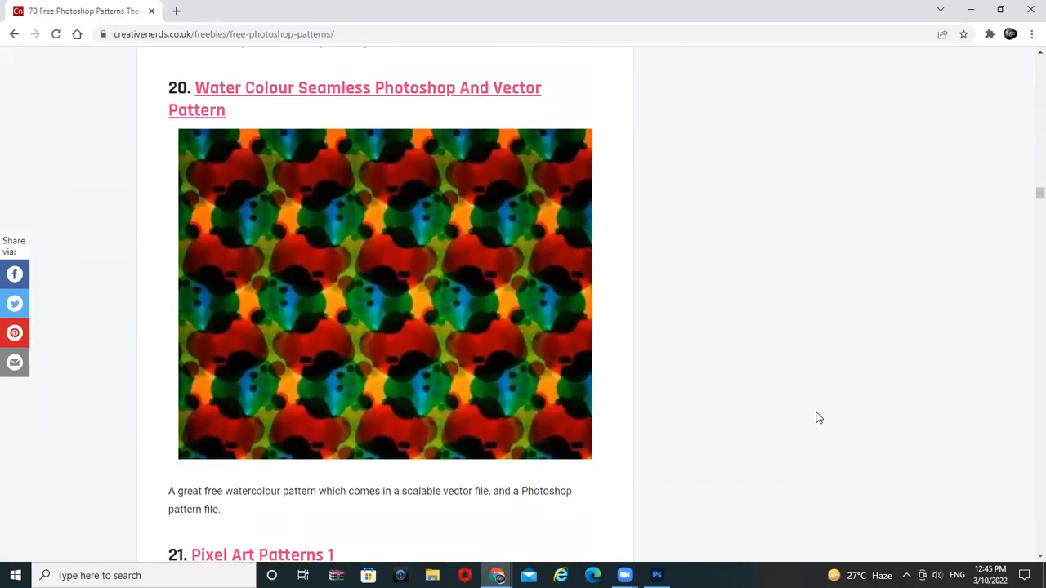
scroll(818, 418, "up", 5)
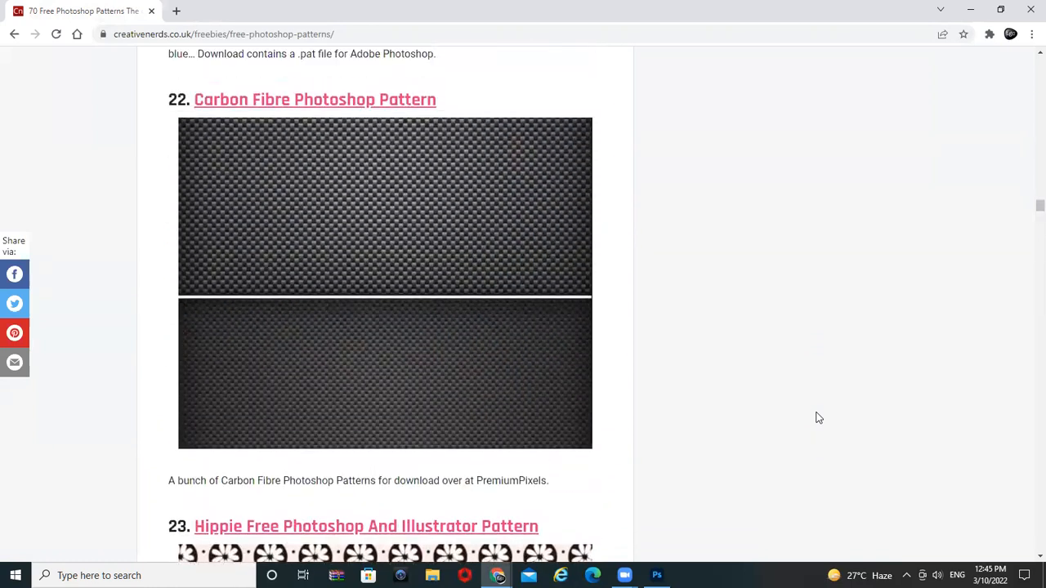
left_click(300, 195)
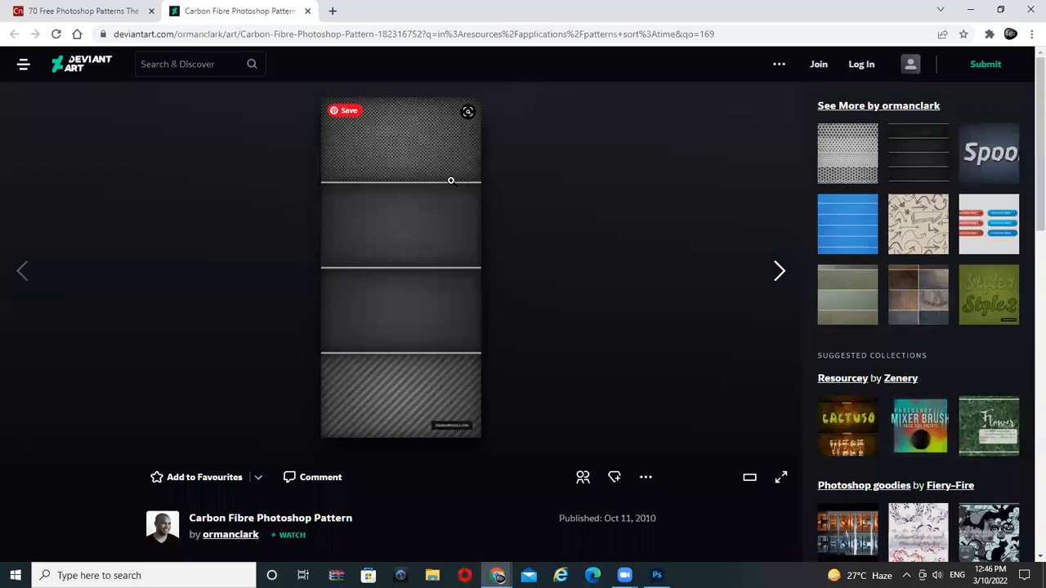
- Examine the Carbon Fibre Photoshop Pattern page's preview, description, image details and comments for a way to download the patterns
scroll(450, 181, "down", 1)
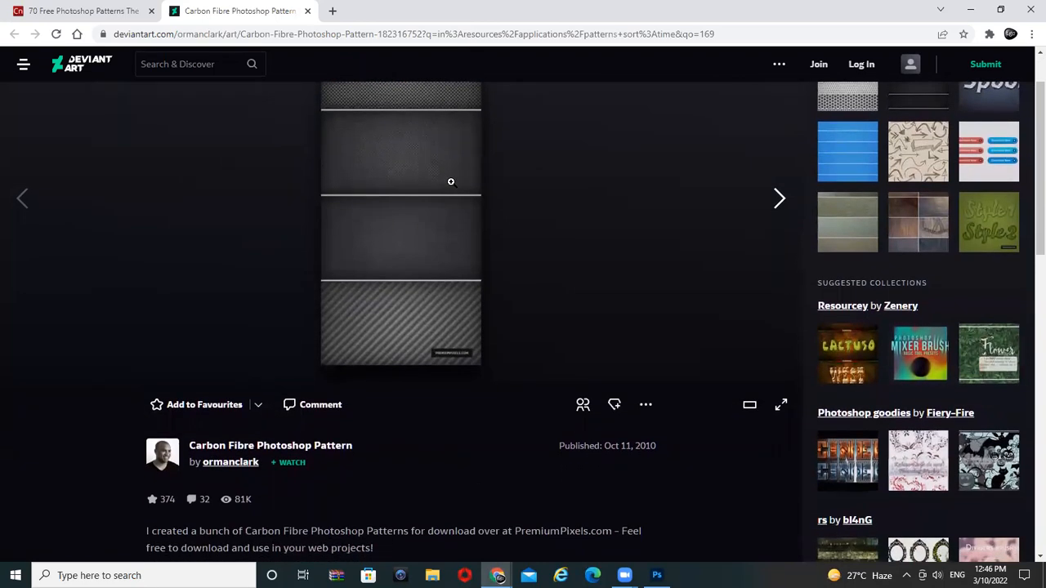
scroll(450, 181, "down", 3)
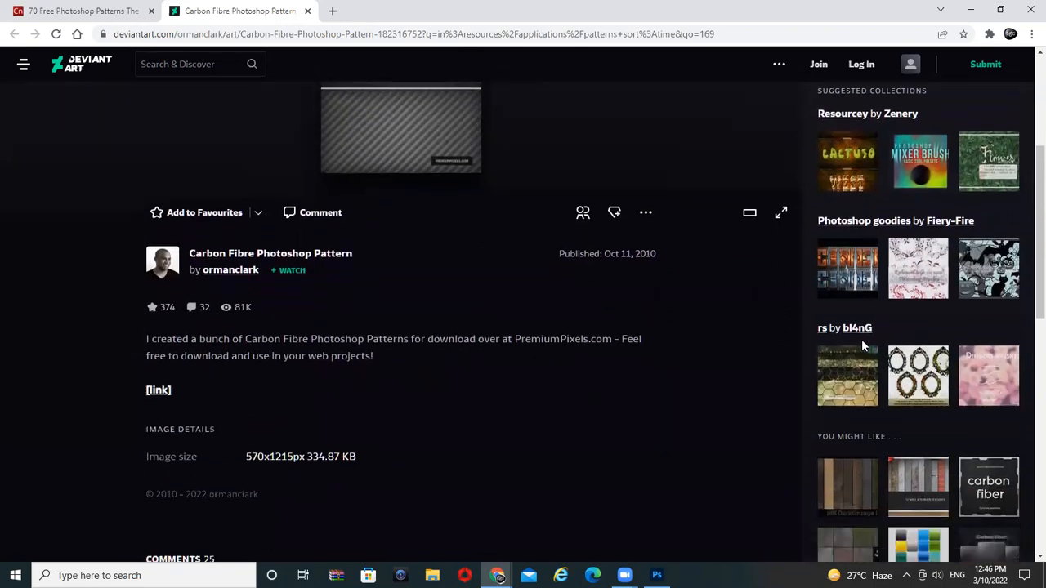
scroll(861, 339, "down", 1)
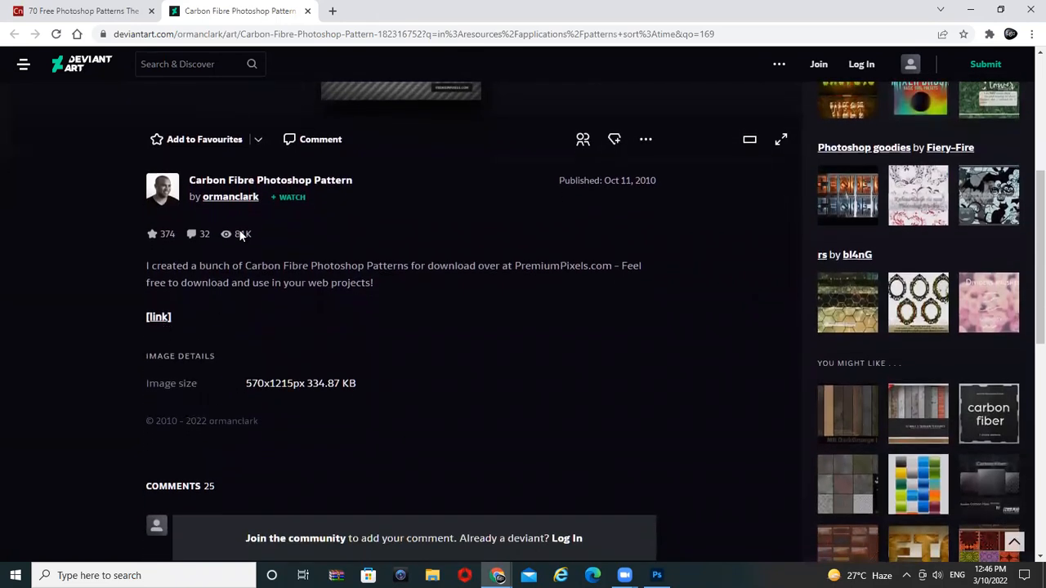
scroll(471, 340, "up", 4)
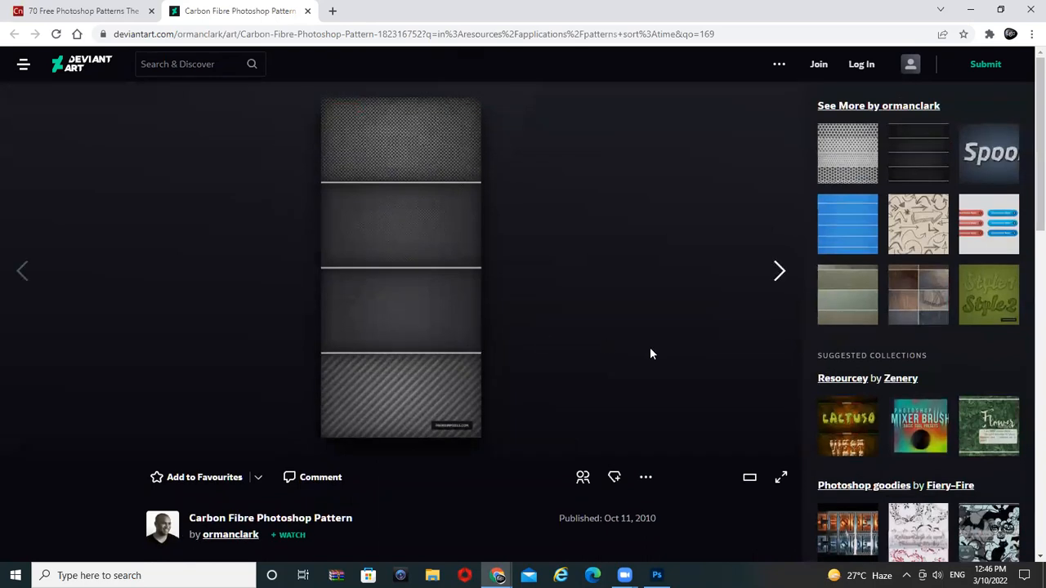
scroll(713, 357, "down", 4)
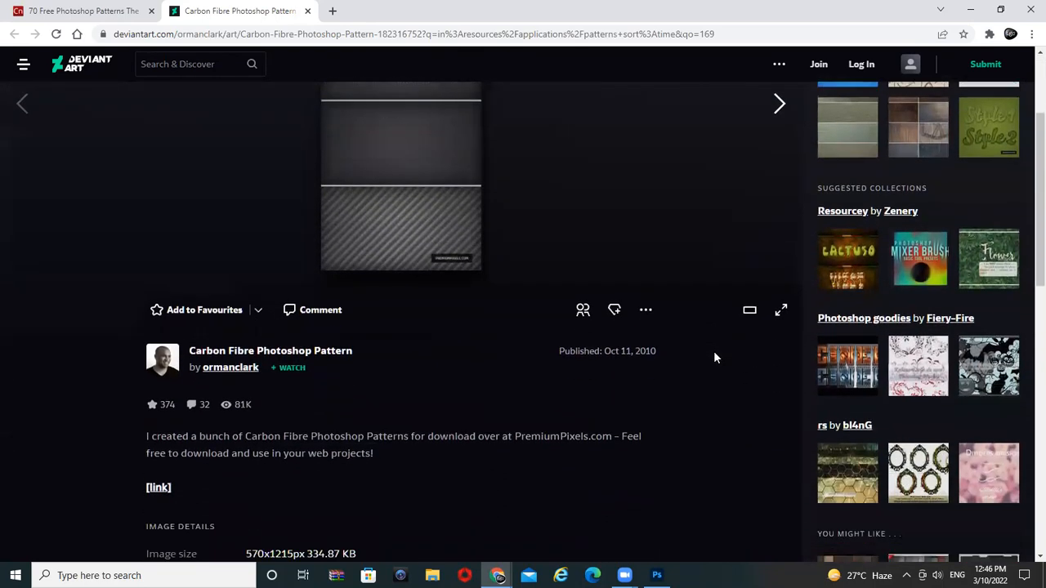
scroll(667, 368, "down", 2)
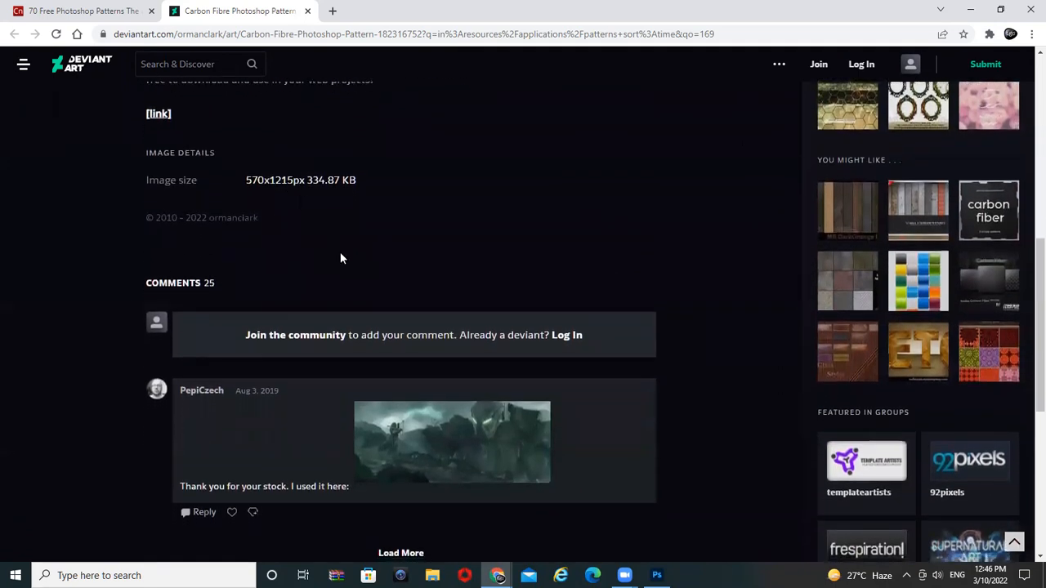
scroll(341, 257, "up", 1)
scroll(337, 258, "up", 1)
scroll(417, 266, "up", 3)
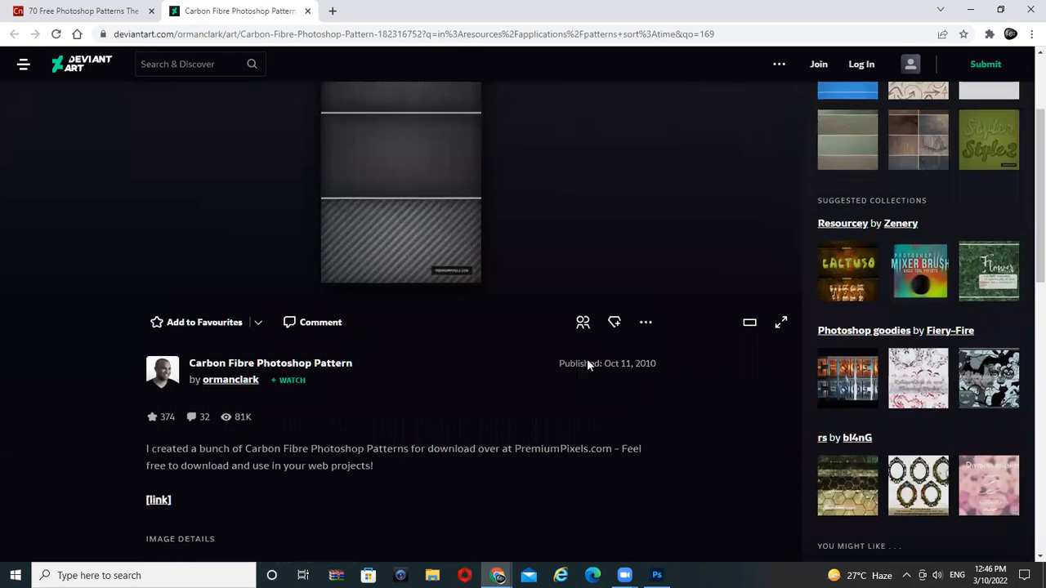
scroll(585, 376, "up", 2)
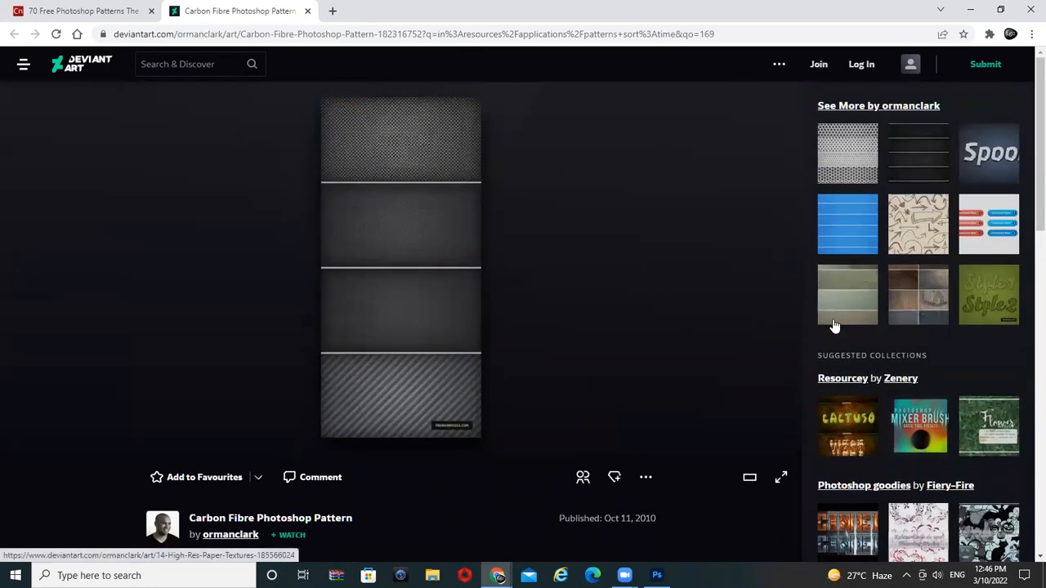
scroll(434, 371, "down", 3)
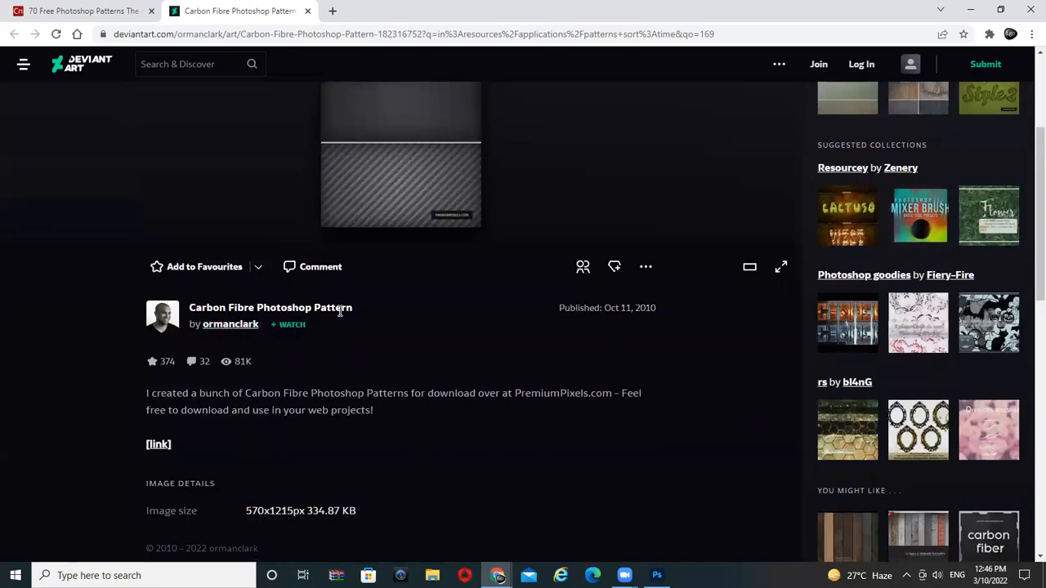
scroll(356, 333, "down", 2)
scroll(456, 385, "up", 5)
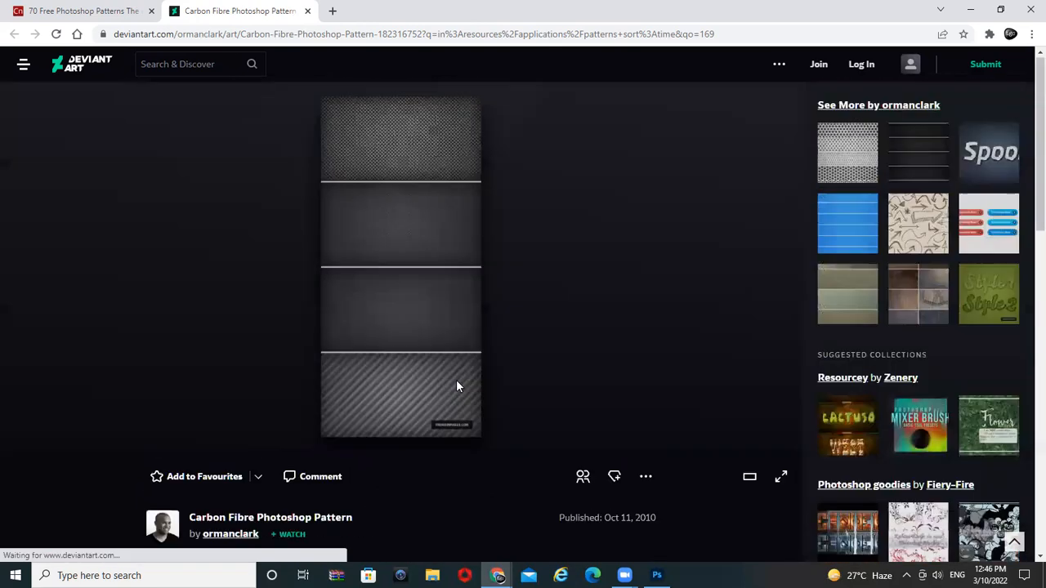
- Check the page's extra options for a download and follow the link in the description to the PremiumPixels page
mouse_move(782, 72)
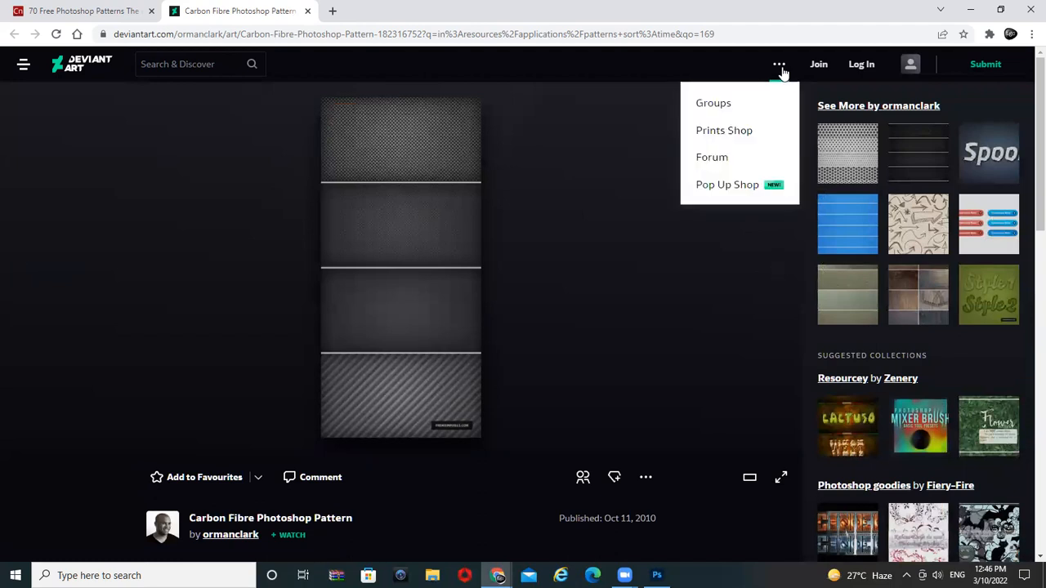
left_click(646, 476)
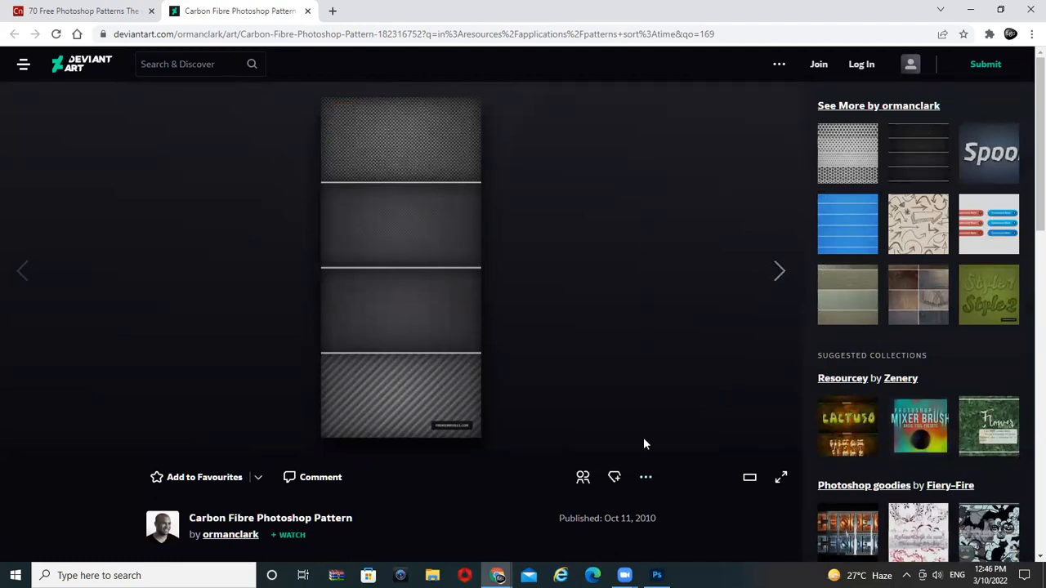
scroll(644, 441, "down", 1)
scroll(644, 440, "down", 4)
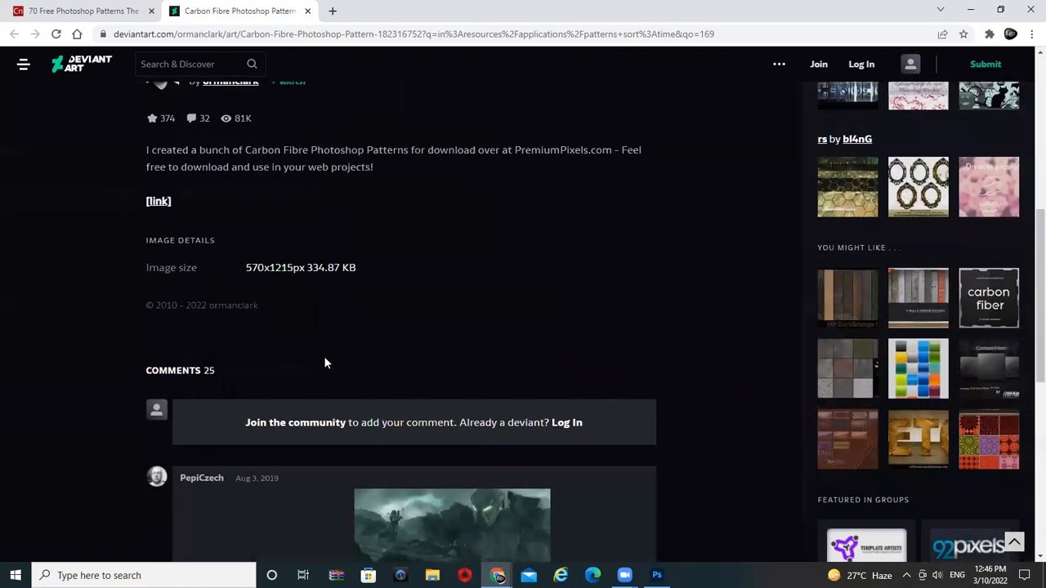
scroll(324, 362, "down", 4)
scroll(328, 359, "up", 5)
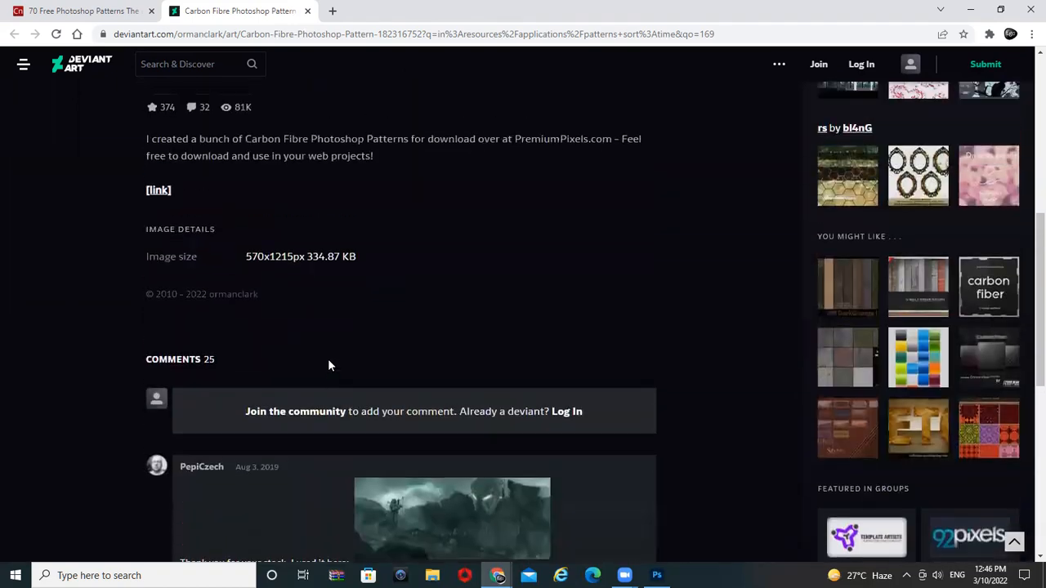
scroll(328, 359, "up", 1)
left_click(158, 353)
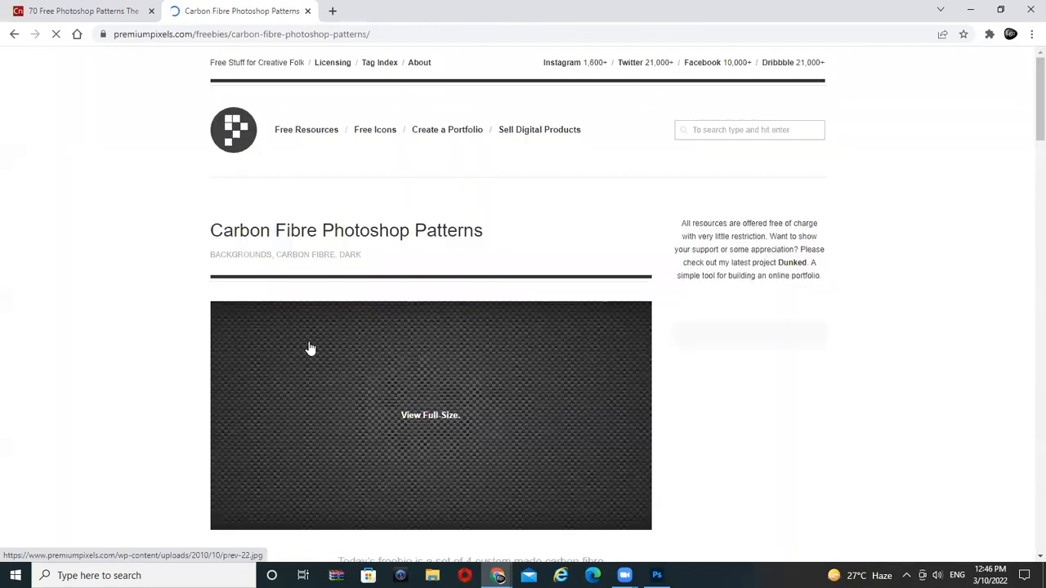
- Review the PremiumPixels Carbon Fibre Photoshop Patterns page, view its download form and close the form without submitting it
scroll(745, 451, "down", 3)
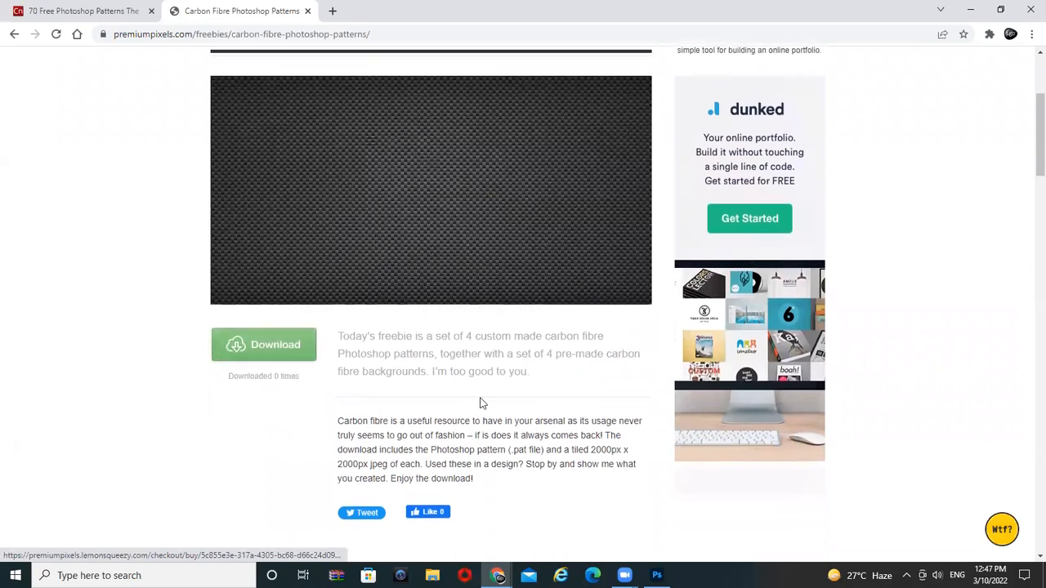
scroll(354, 368, "up", 3)
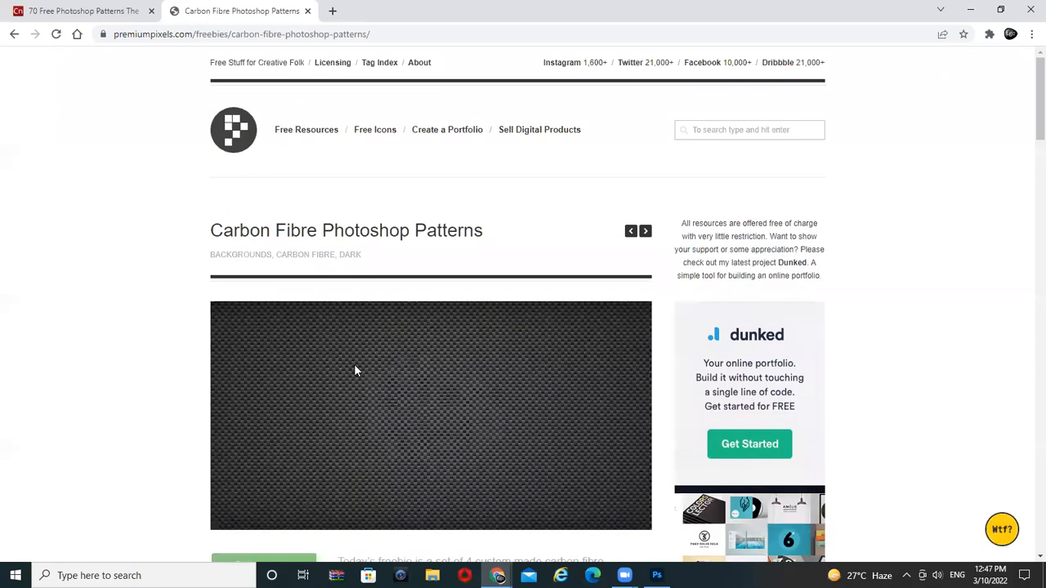
scroll(356, 370, "down", 4)
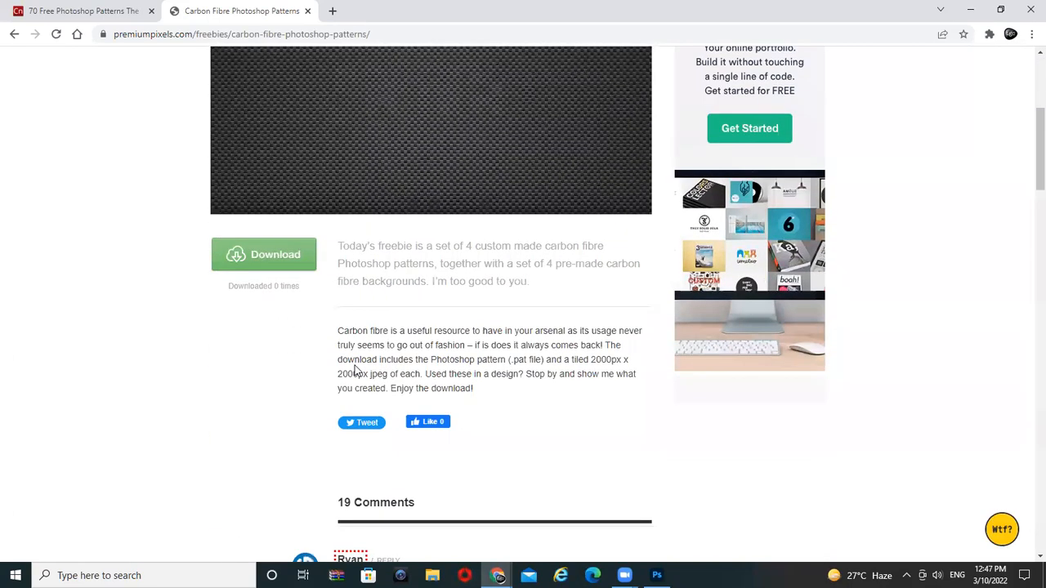
scroll(340, 400, "down", 2)
scroll(250, 490, "up", 6)
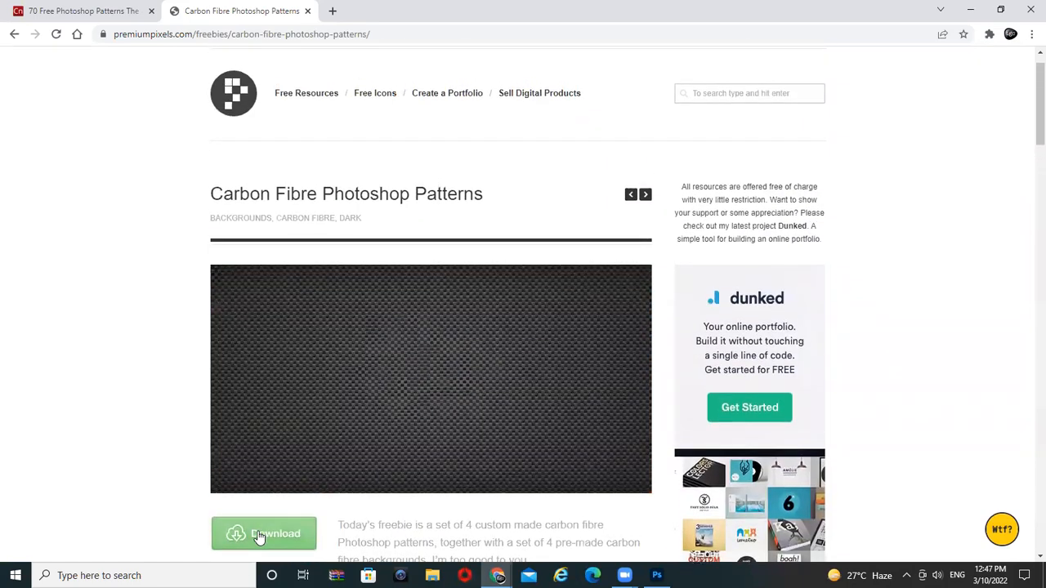
left_click(261, 533)
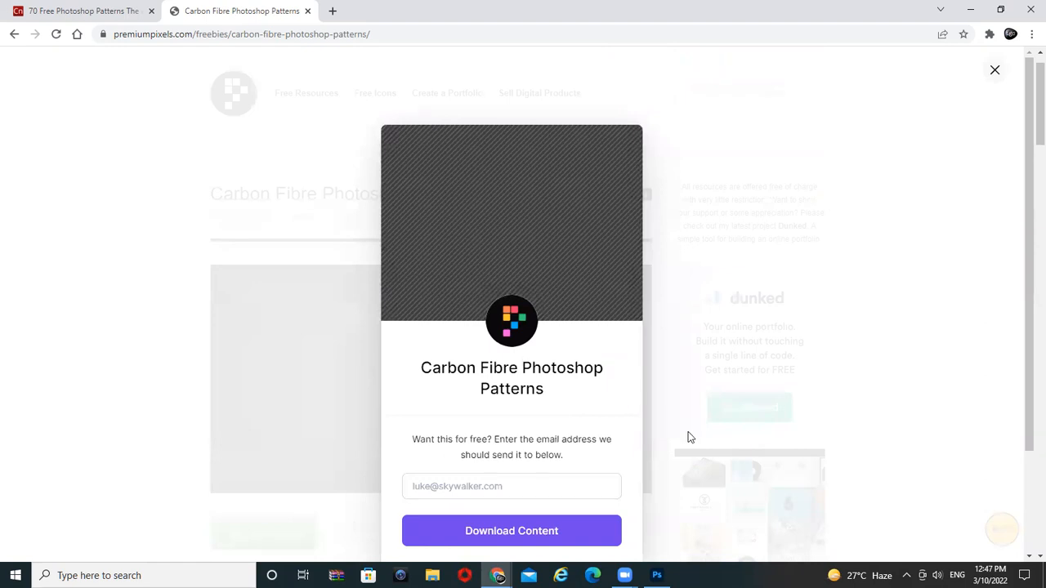
left_click(1002, 74)
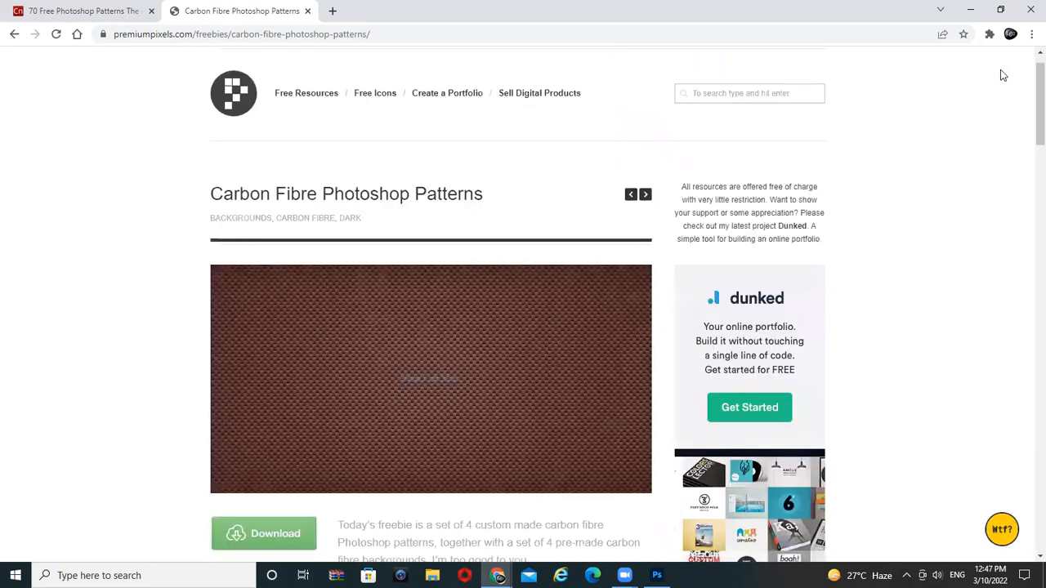
- Switch to Photoshop and display the Layer Comps panel for the dot pattern document
left_click(656, 575)
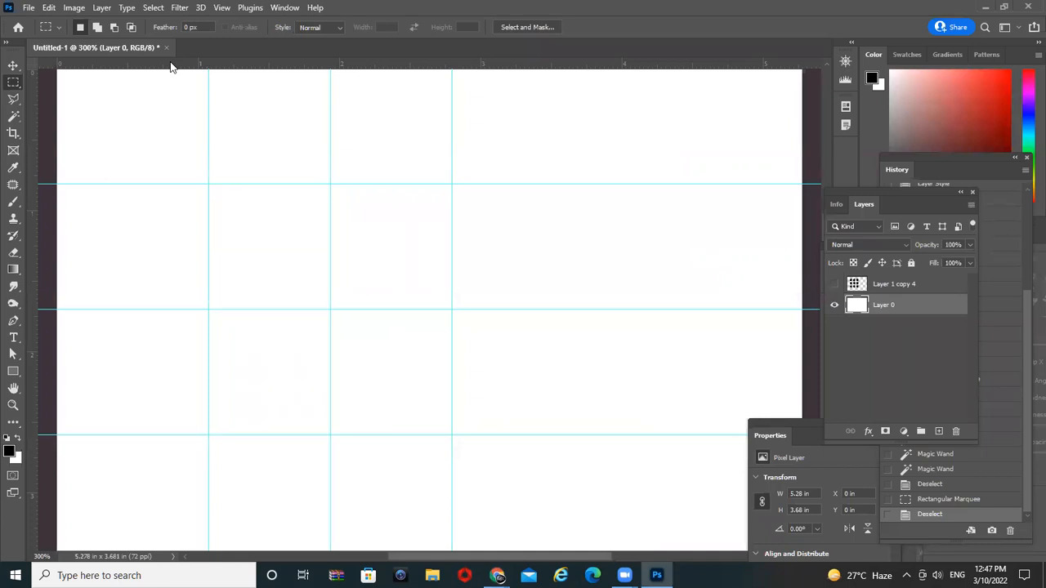
left_click(49, 8)
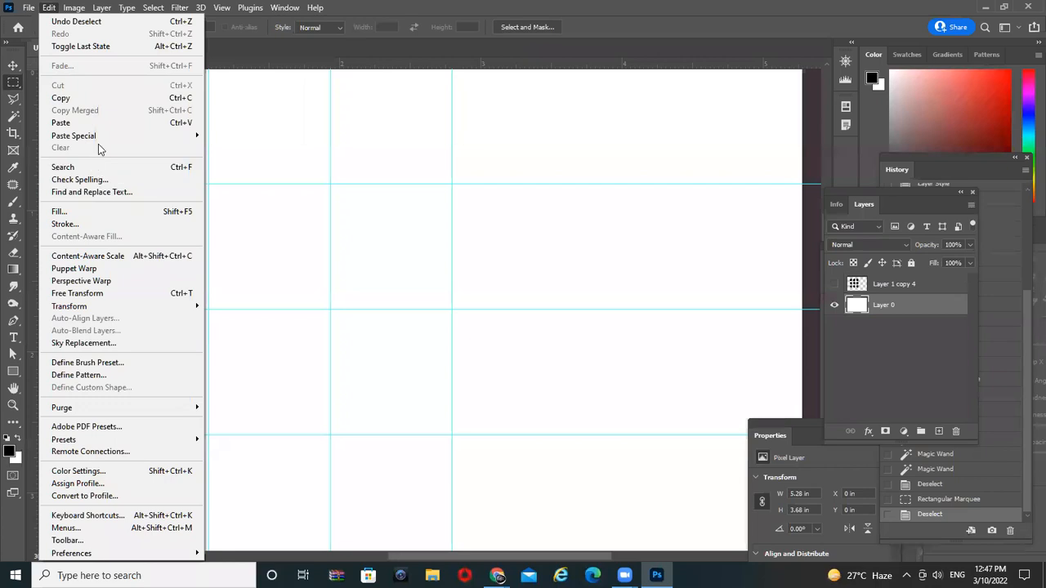
mouse_move(79, 11)
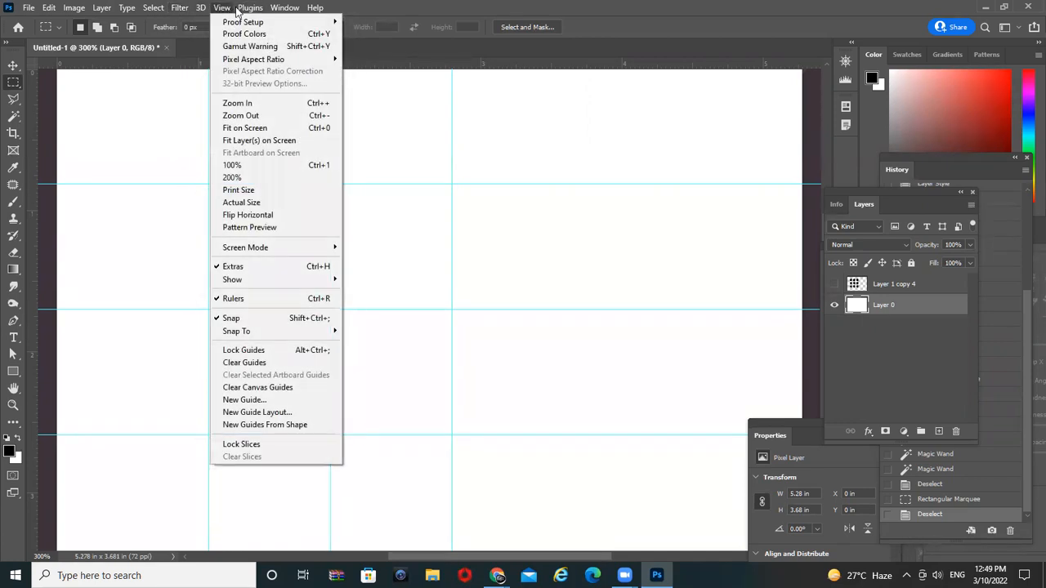
mouse_move(267, 14)
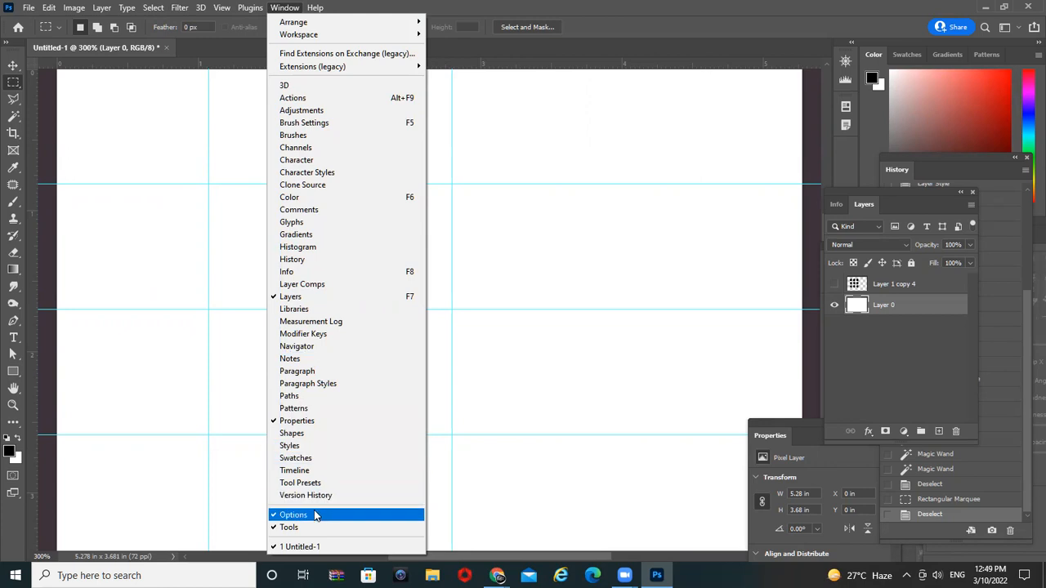
left_click(337, 287)
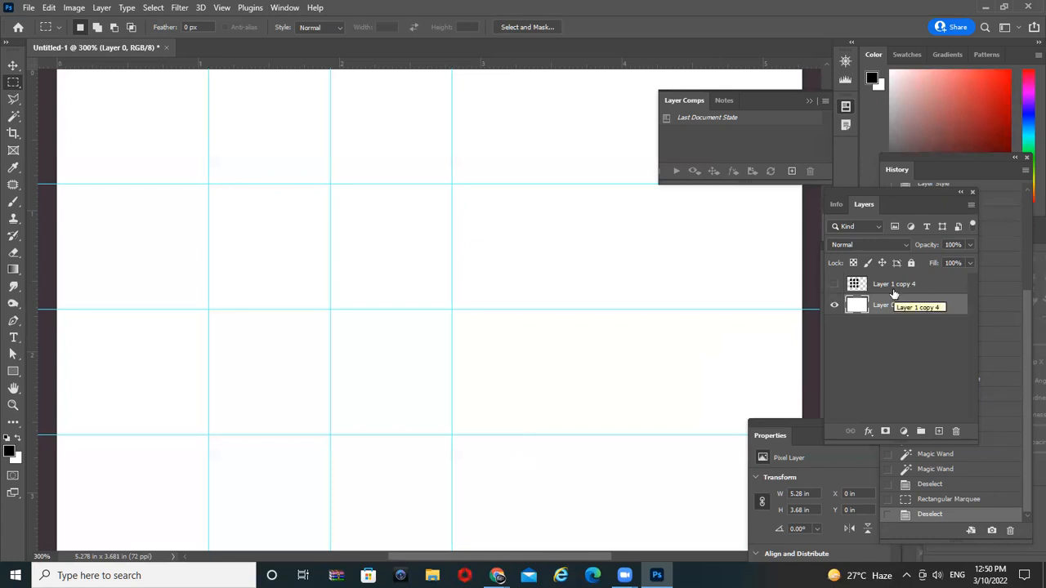
- Make the hidden dot layer, Layer 1 copy 4, visible and select it
left_click(834, 285)
left_click(835, 286)
left_click(834, 285)
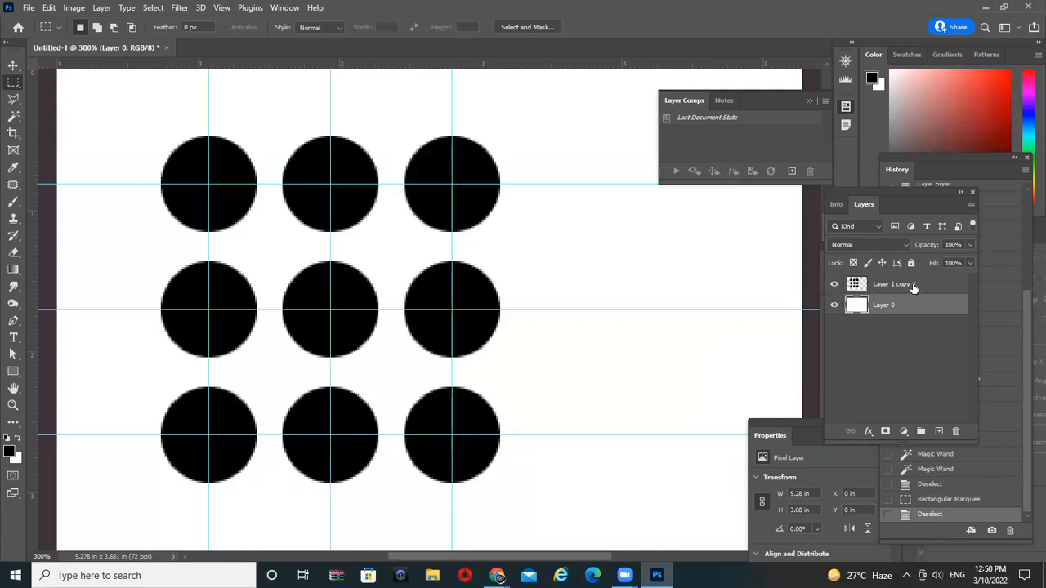
left_click(913, 286)
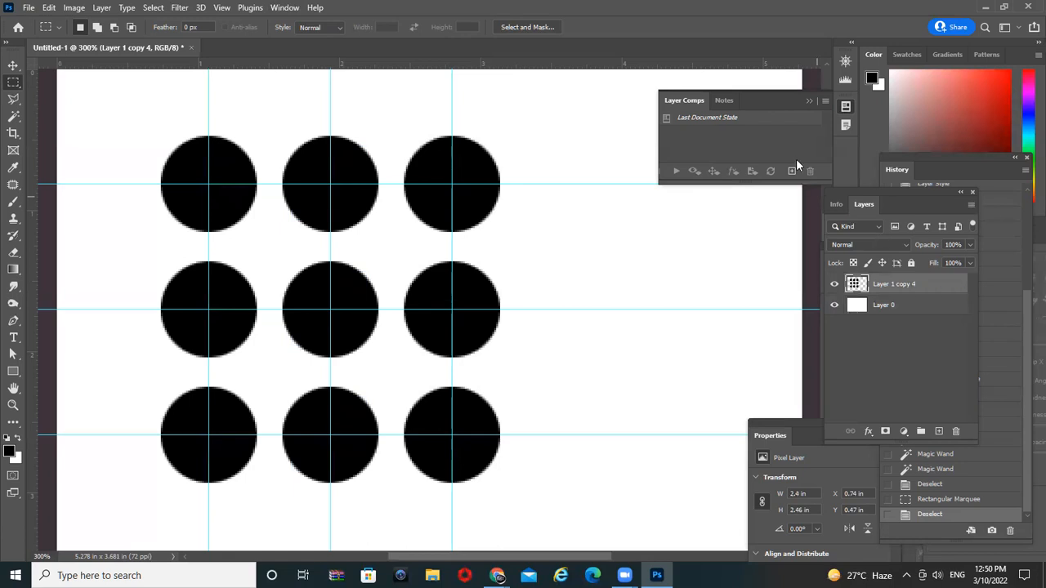
- Create a new layer comp with the default name that records only layer visibility
left_click(823, 101)
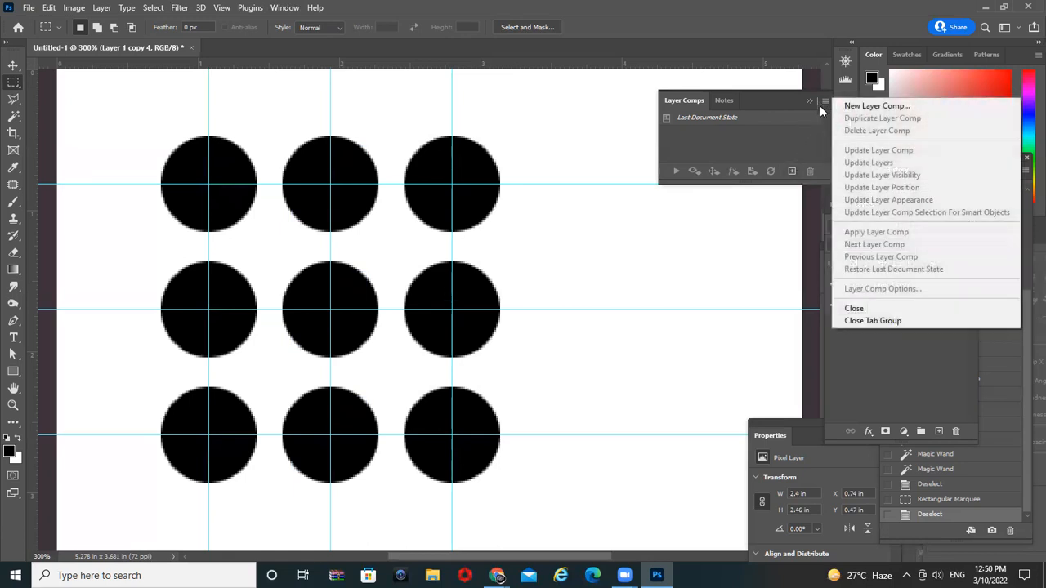
left_click(877, 106)
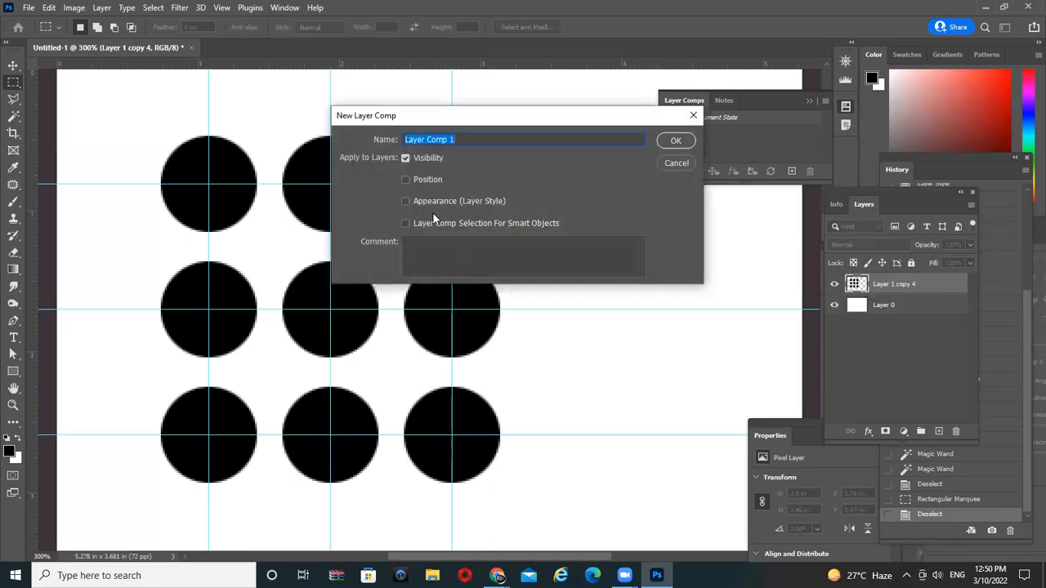
left_click(676, 142)
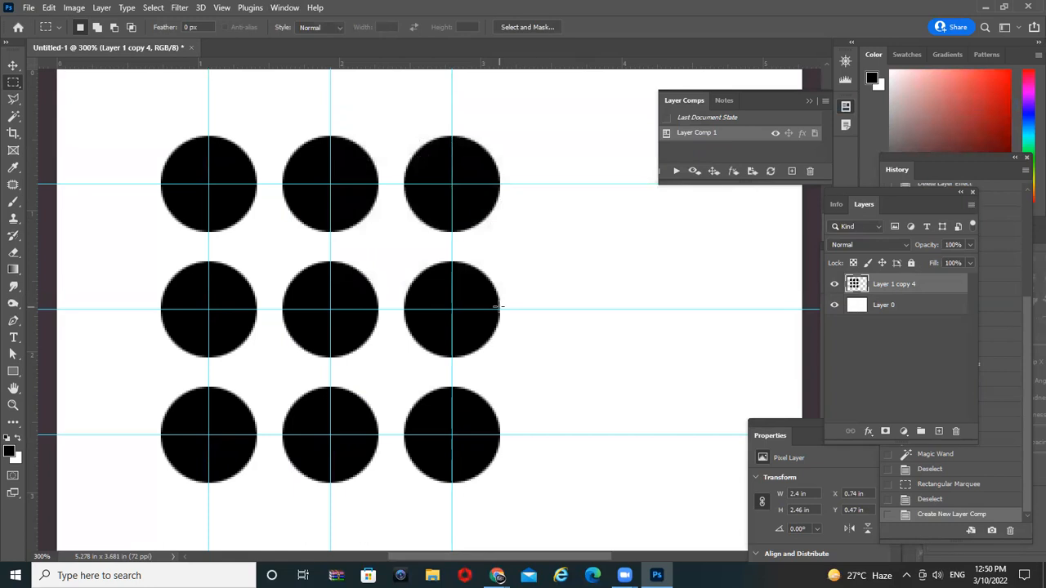
- Open the layer style settings for the dot layer, Layer 1 copy 4
scroll(509, 226, "down", 2)
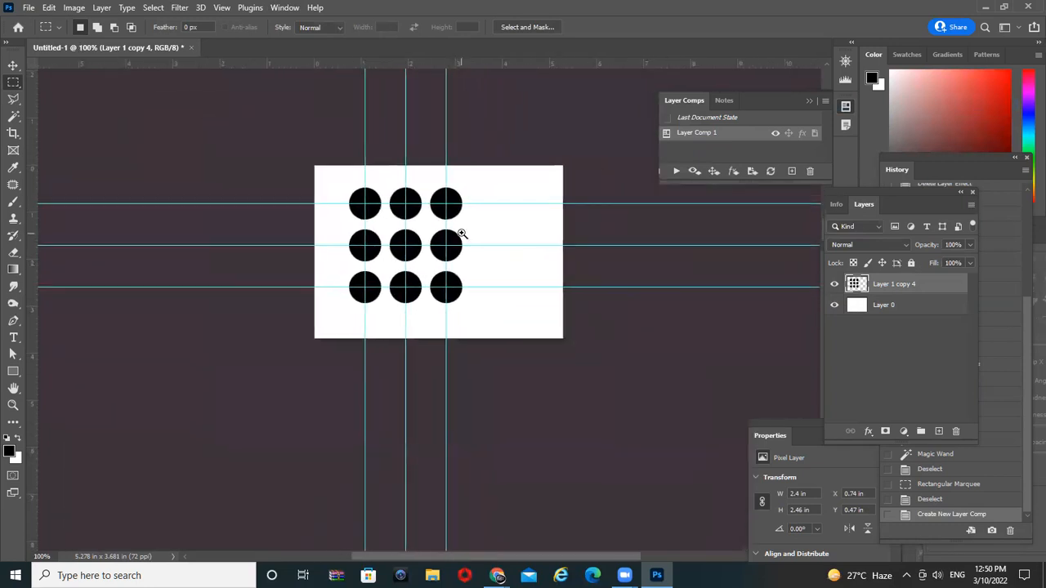
scroll(482, 245, "up", 1)
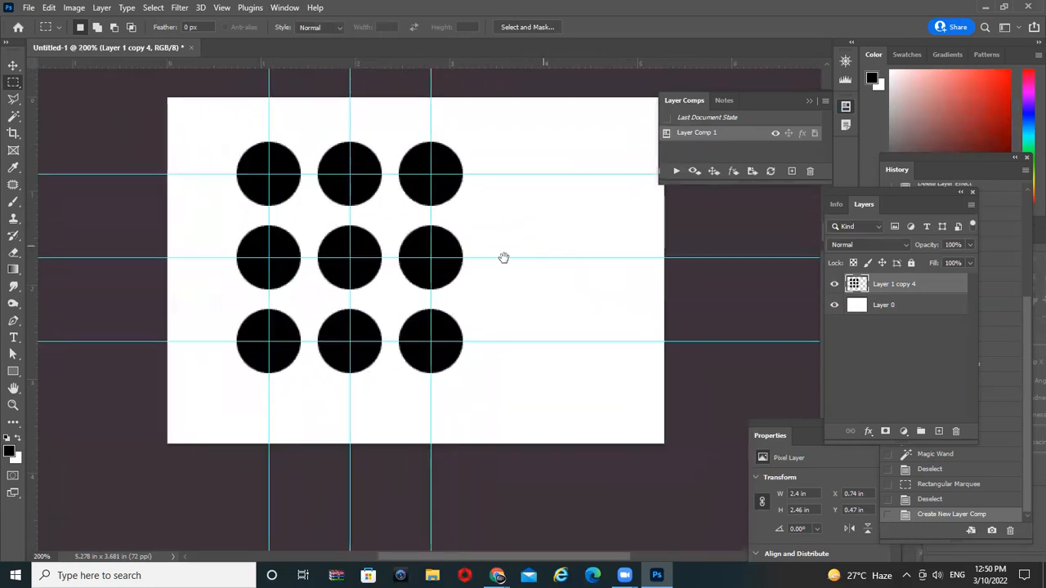
double_click(939, 286)
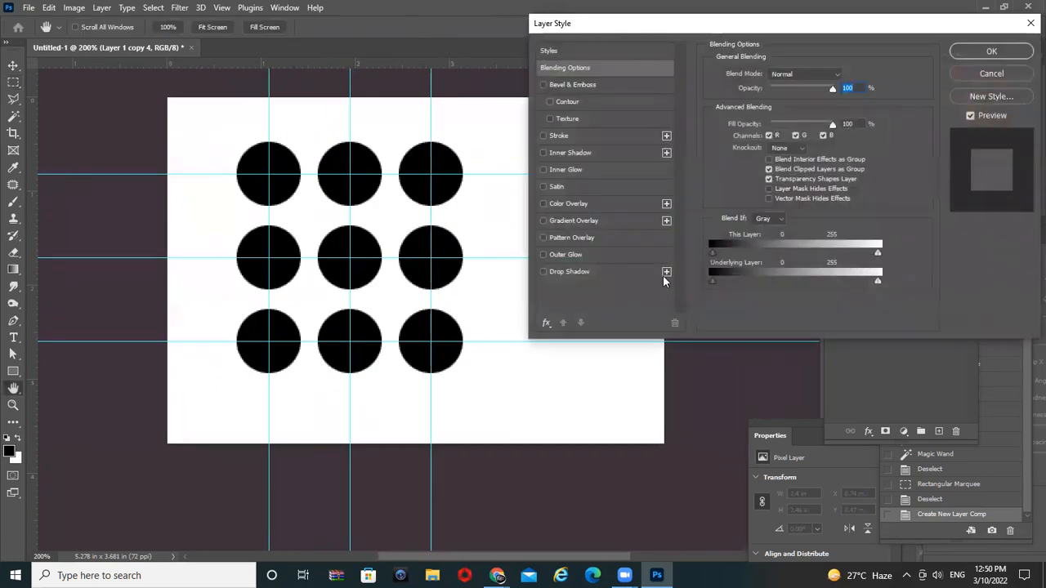
- Try several patterns, including the Grass set, as a Bevel & Emboss texture on the dots, and turn the texture off again
left_click(562, 118)
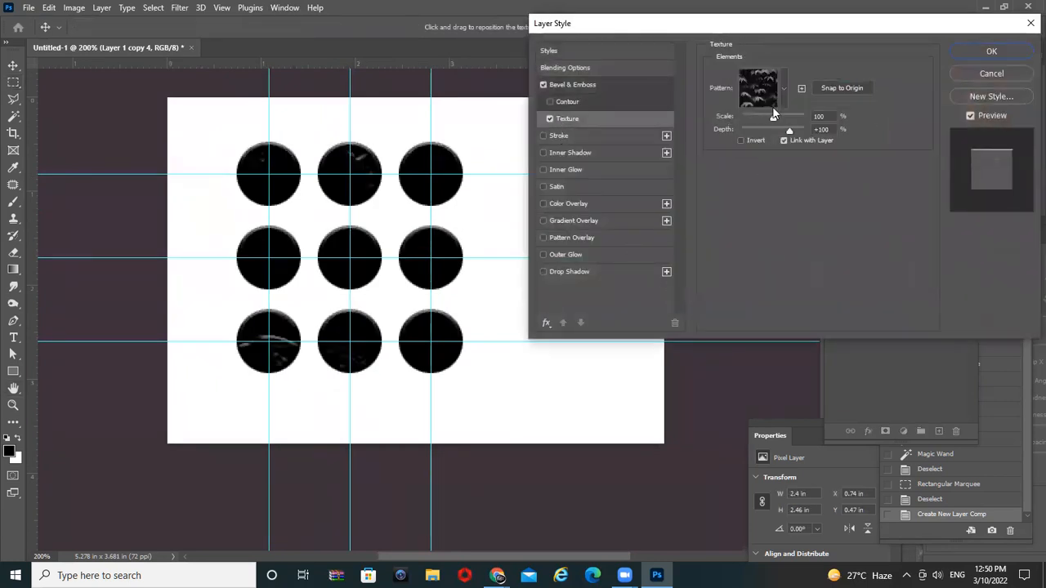
left_click(785, 87)
left_click(713, 204)
left_click(694, 205)
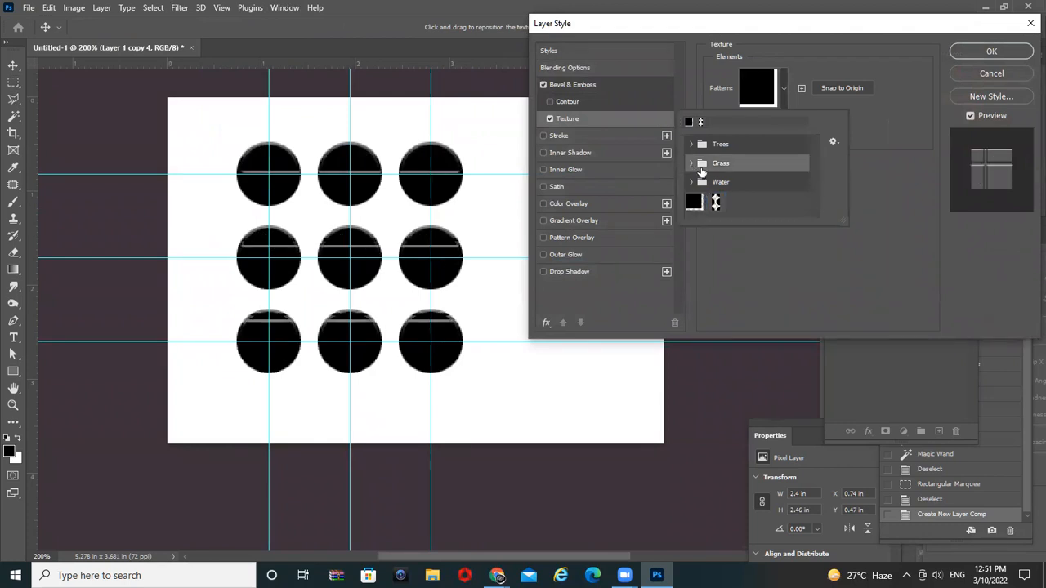
left_click(692, 163)
left_click(708, 183)
left_click(728, 183)
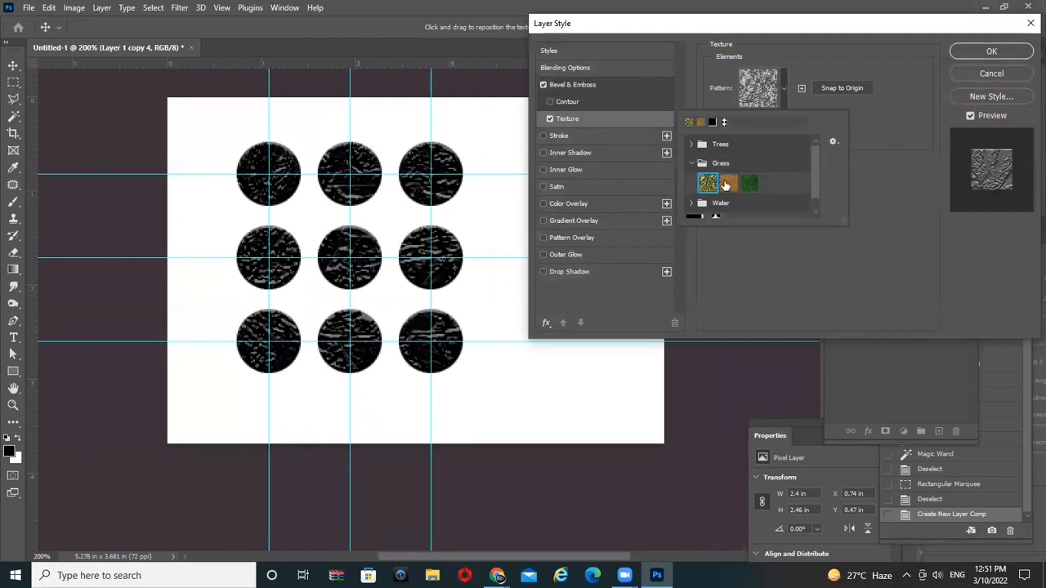
left_click(753, 184)
left_click(550, 119)
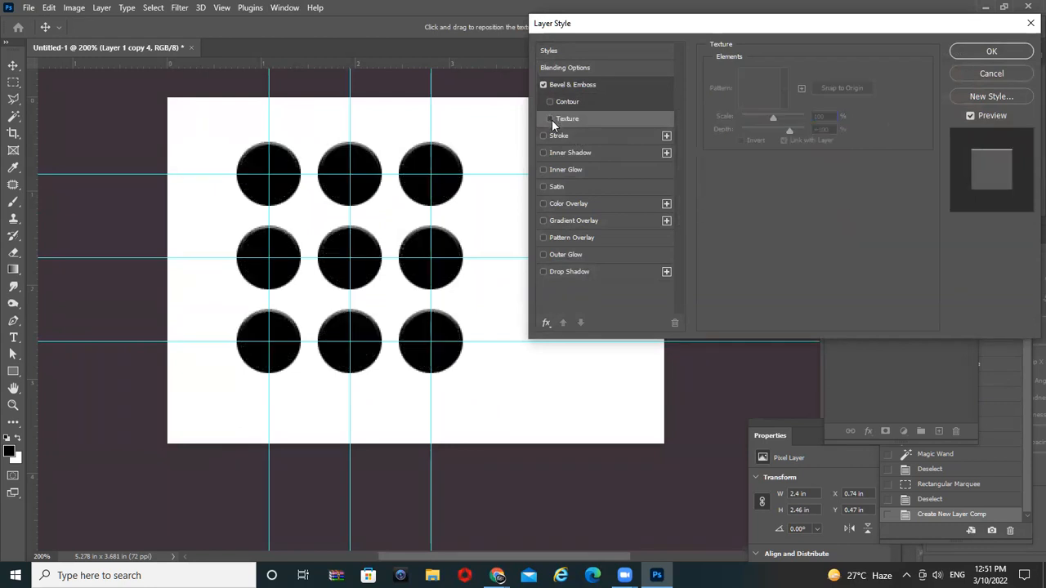
- Give the dots a lime-green Color Overlay in Normal mode and a Bevel & Emboss with 781% depth and 3 px size
left_click(543, 203)
left_click(562, 202)
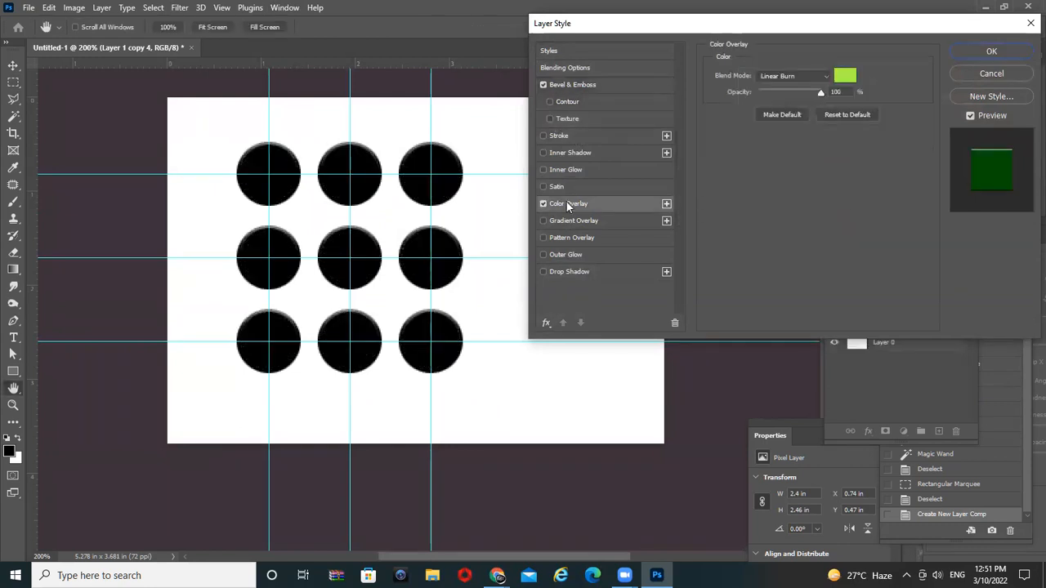
left_click(544, 85)
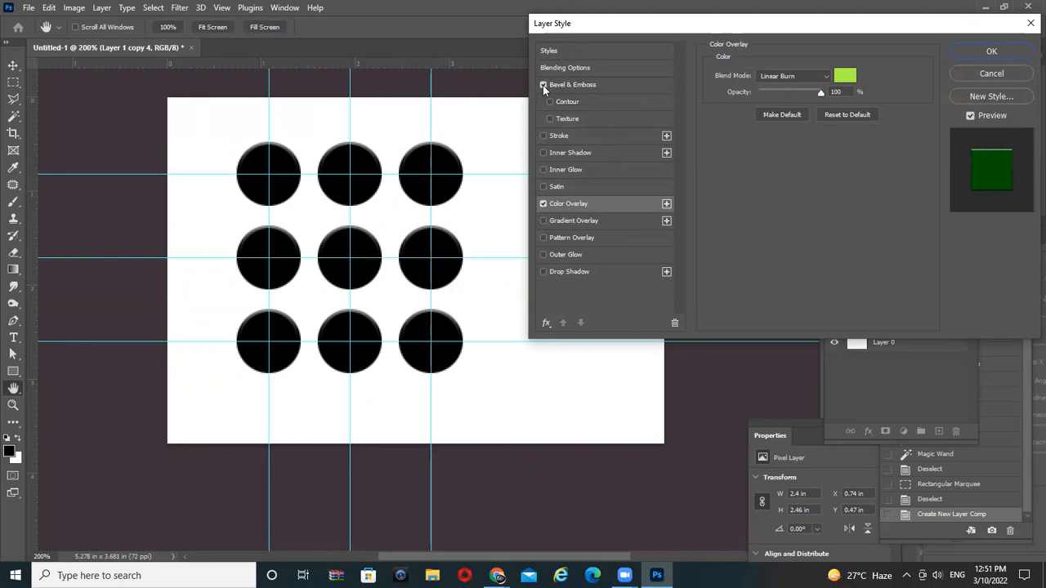
left_click(803, 78)
left_click(770, 92)
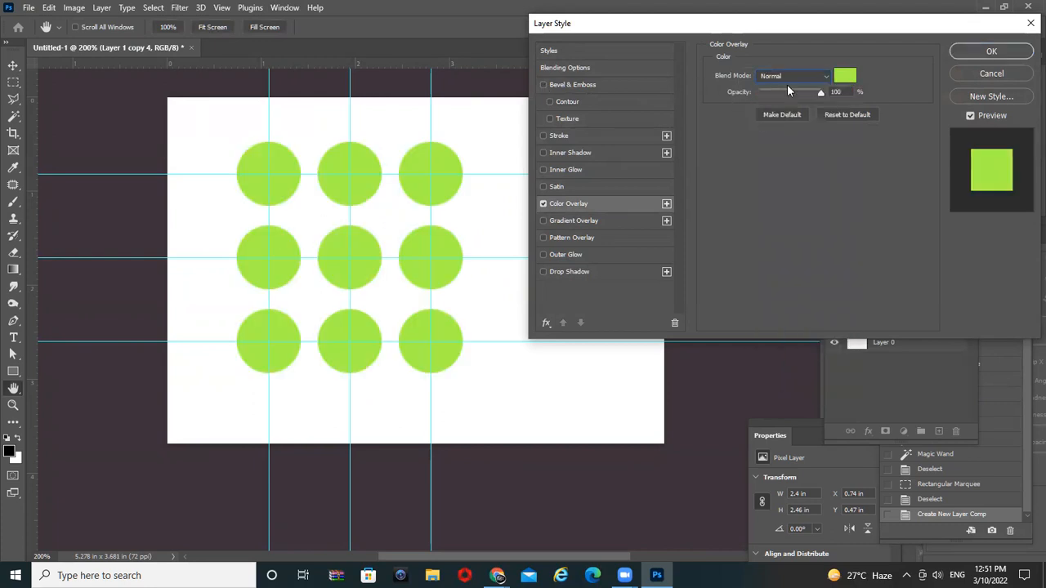
left_click(556, 87)
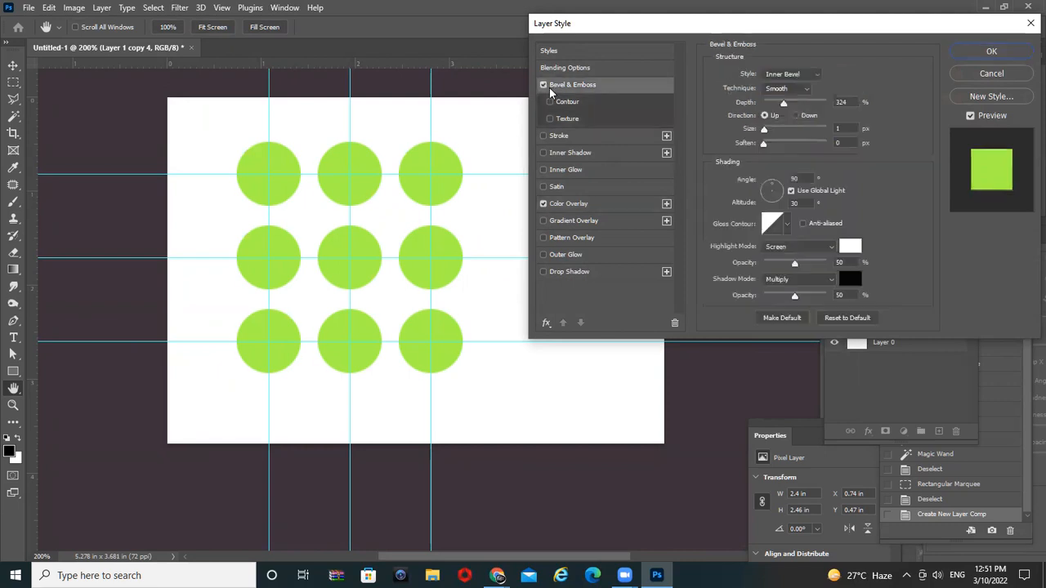
left_click_drag(790, 104, 767, 142)
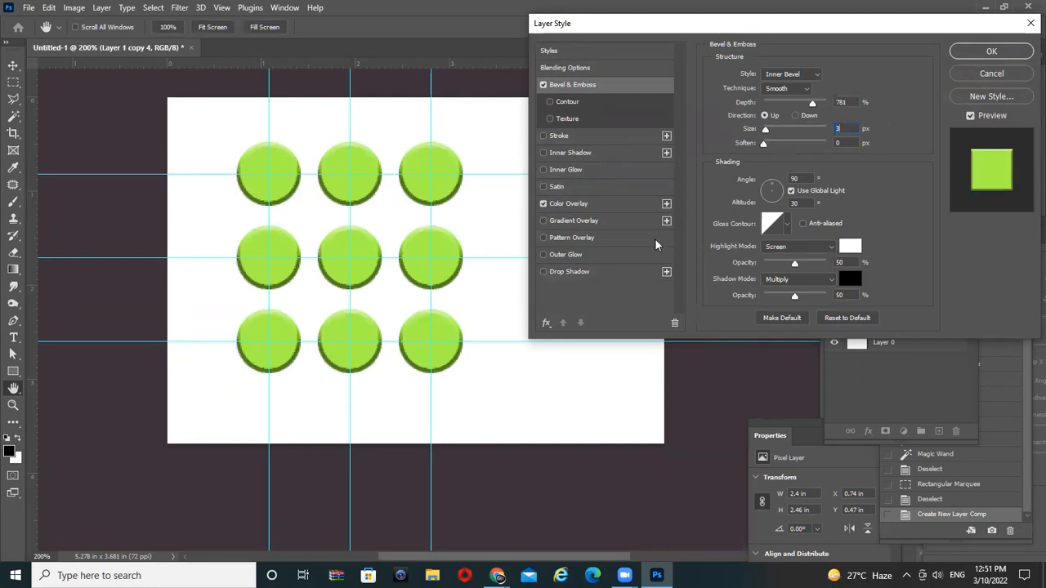
- Add a drop shadow at a -113° angle with 7 px distance, 100% spread and 8 px size, and apply the layer style
left_click(557, 272)
left_click_drag(485, 257, 474, 242)
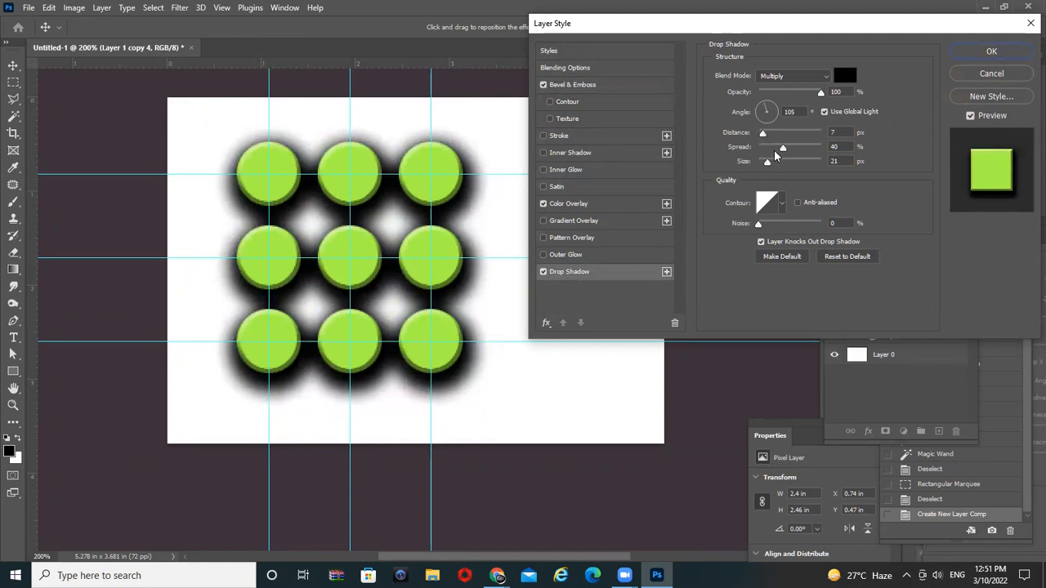
left_click_drag(782, 148, 827, 148)
left_click_drag(766, 166, 764, 168)
left_click_drag(450, 247, 456, 234)
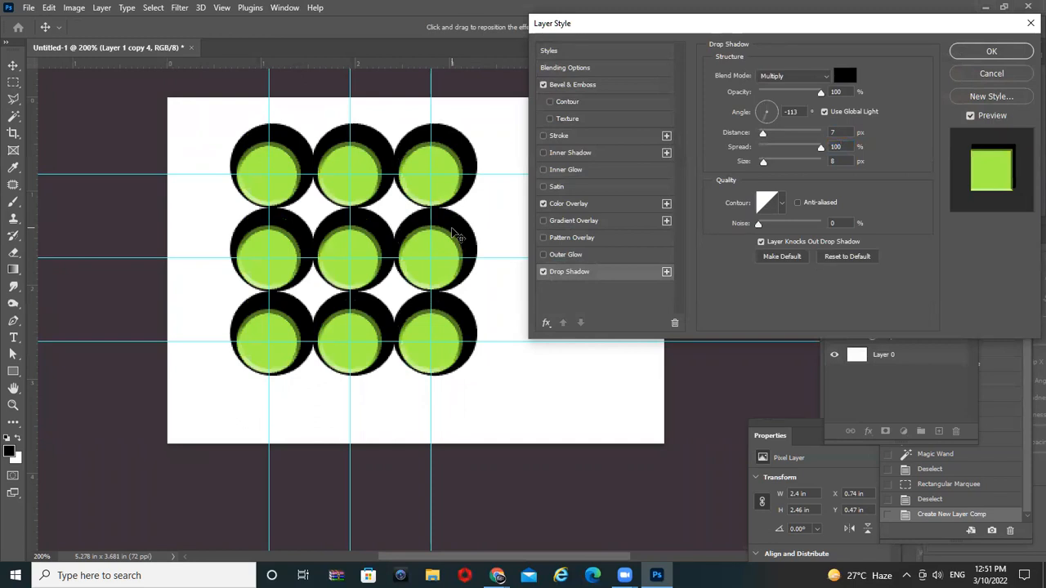
left_click(974, 52)
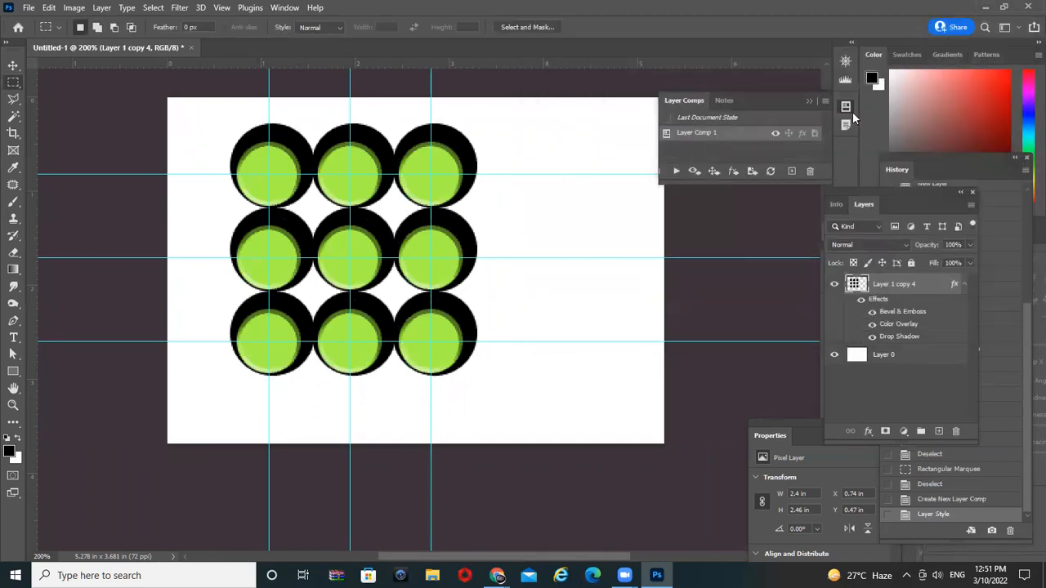
- Create a second layer comp, Layer Comp 2, that records only layer visibility
left_click(825, 101)
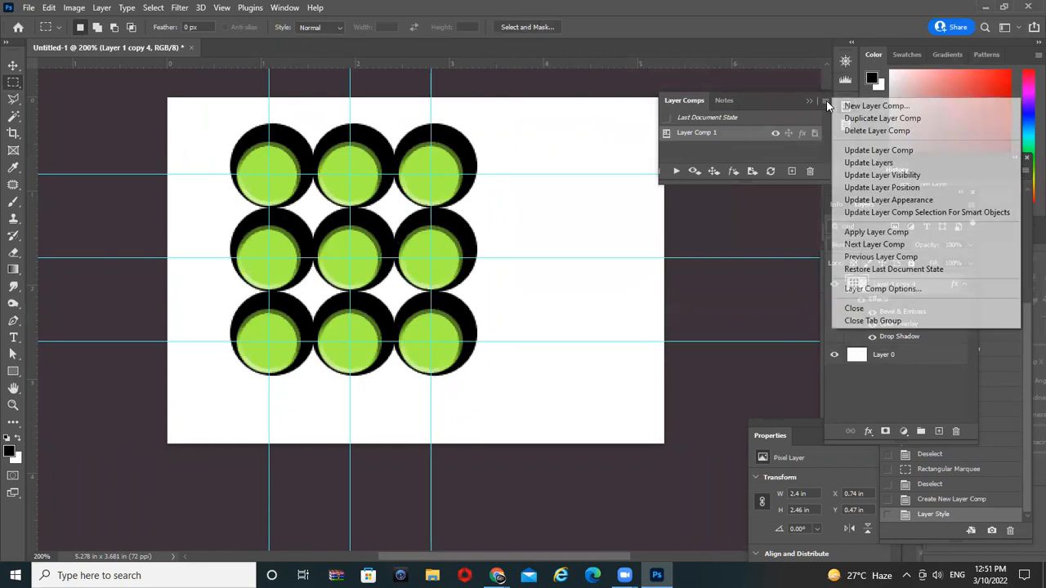
left_click(912, 107)
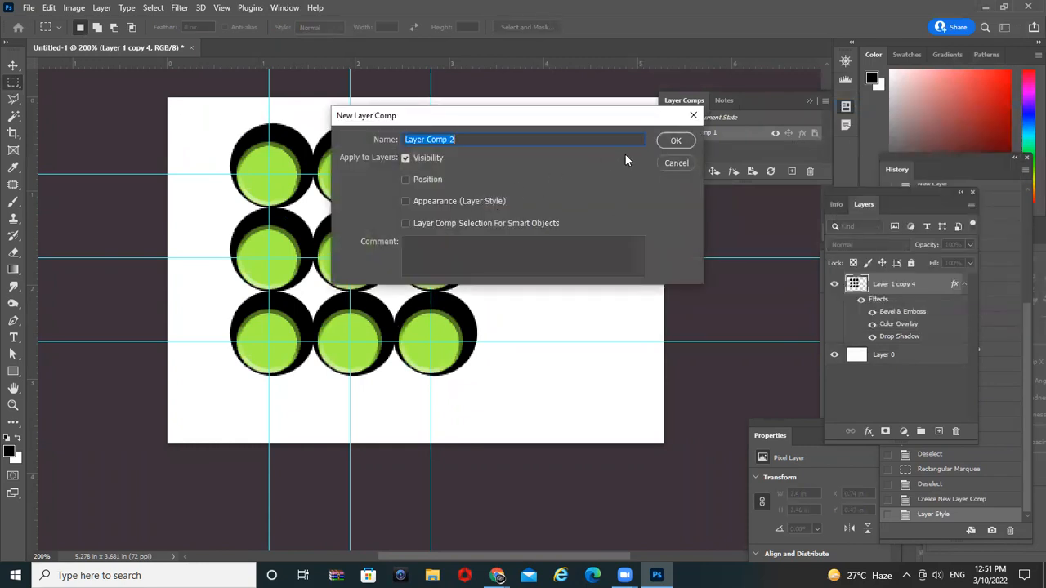
left_click(675, 141)
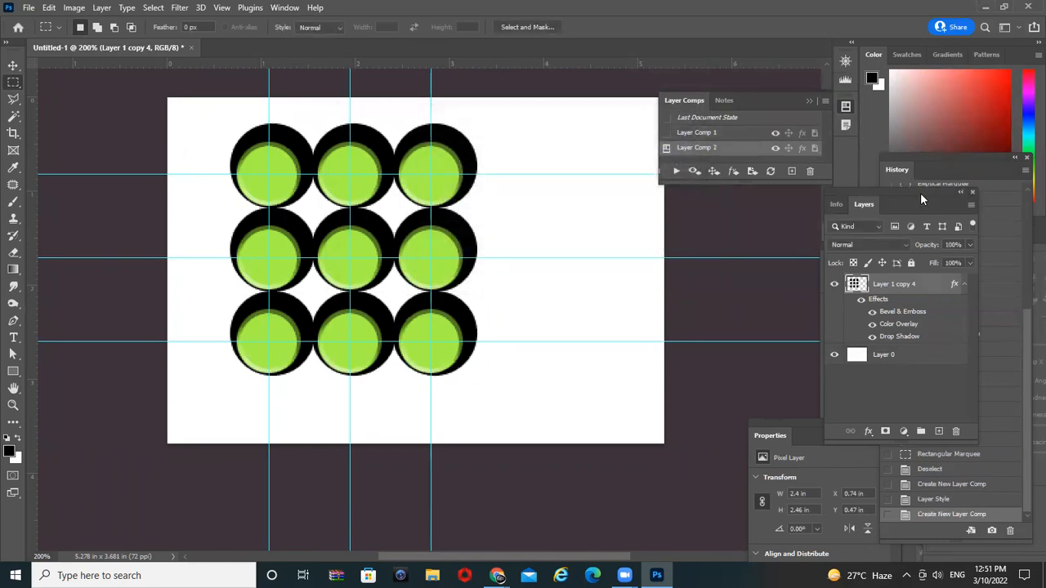
- Apply Layer Comp 1 and Layer Comp 2 alternately to compare how the dots look
left_click(705, 133)
left_click(667, 135)
left_click(665, 149)
left_click(666, 148)
left_click(666, 136)
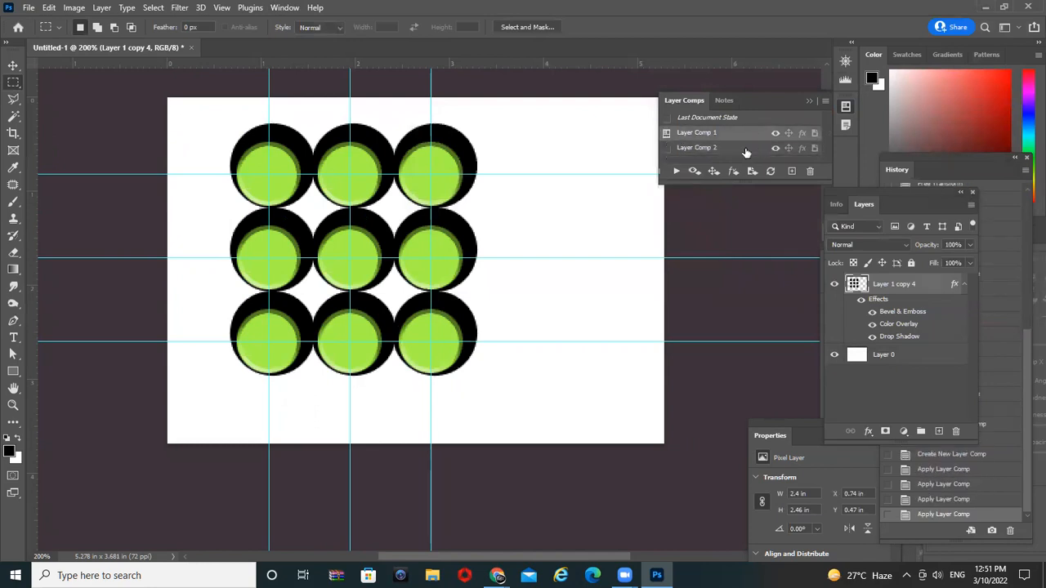
- Detach and enlarge the Layer Comps panel, and toggle visibility recording for Layer Comp 2
left_click_drag(671, 101, 545, 122)
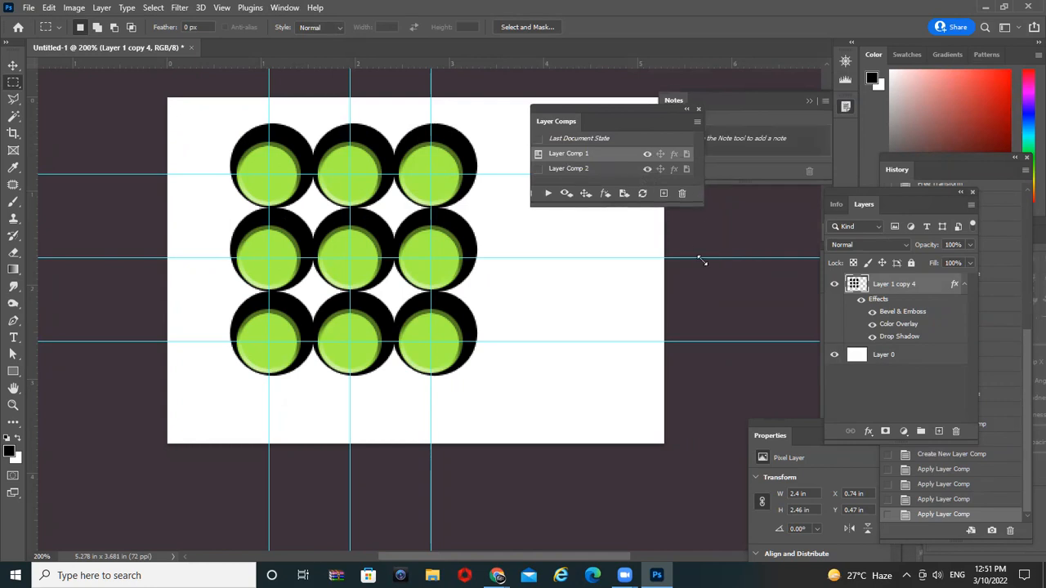
left_click_drag(702, 203, 707, 273)
left_click(651, 170)
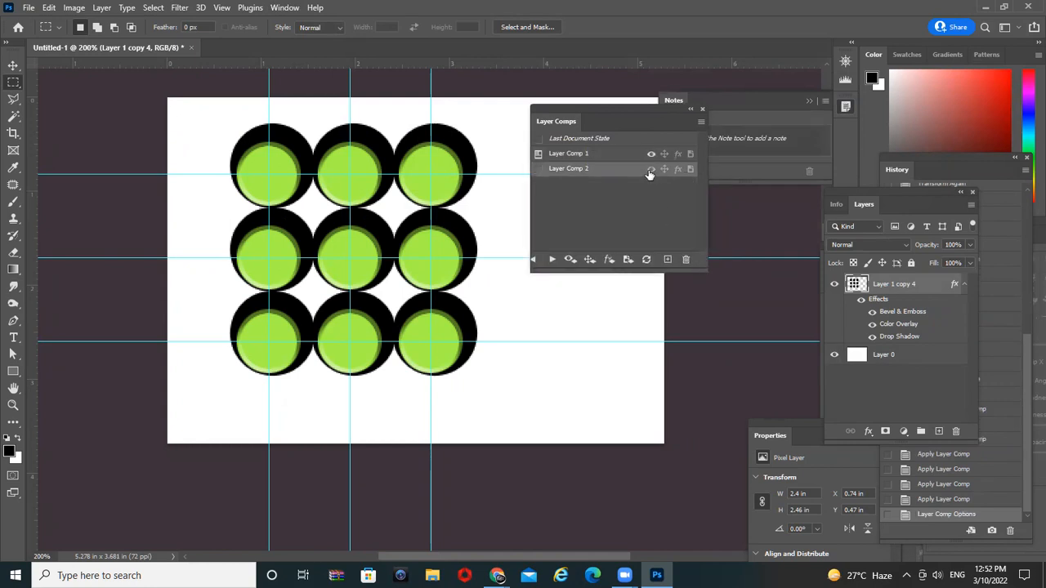
- Cycle back and forth between the two layer comps to compare them, and undo the last two switches
left_click(538, 170)
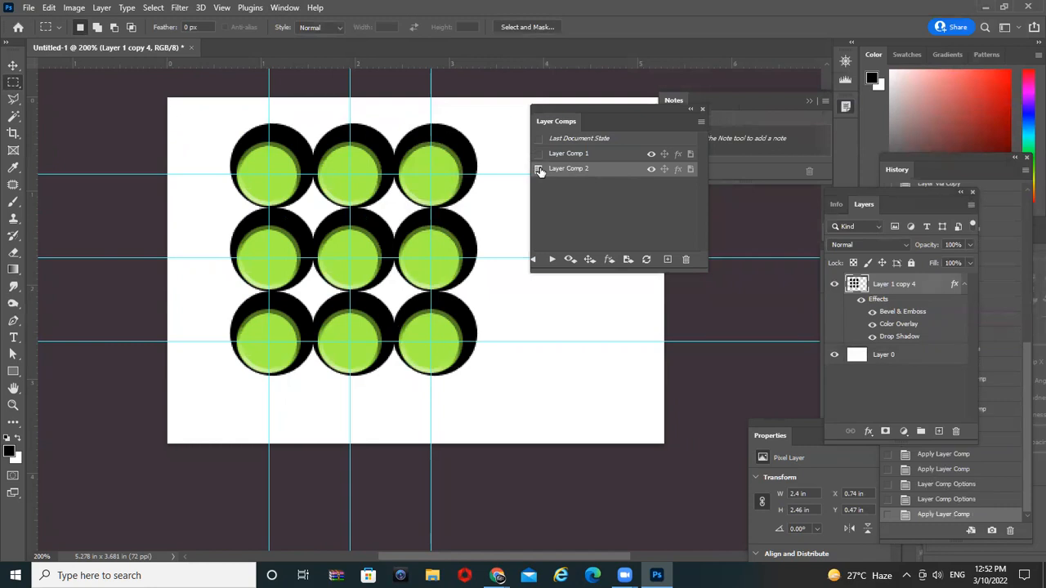
left_click(551, 260)
left_click(533, 259)
left_click(551, 260)
left_click(532, 260)
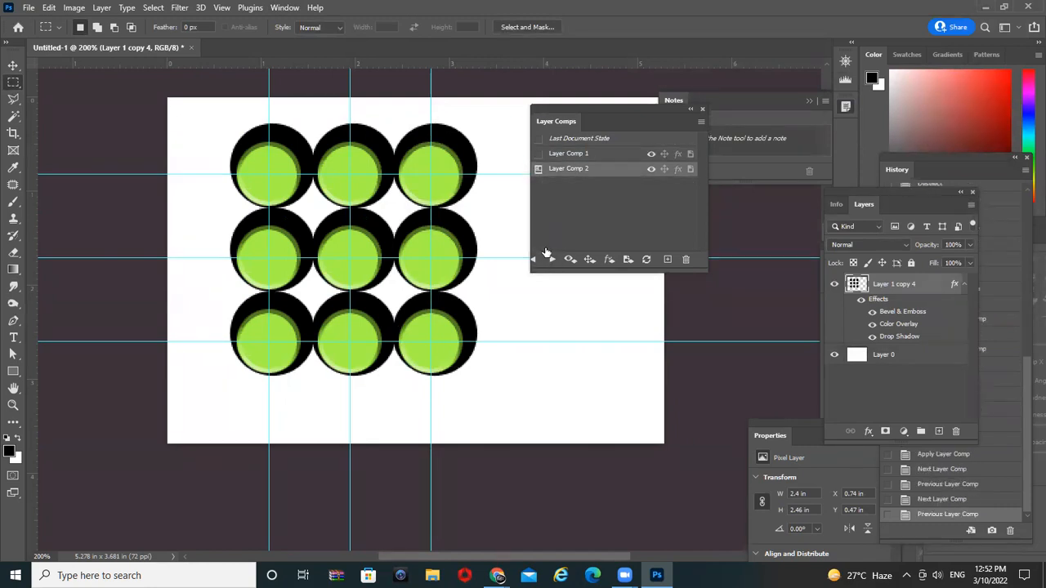
left_click(593, 155)
left_click(539, 155)
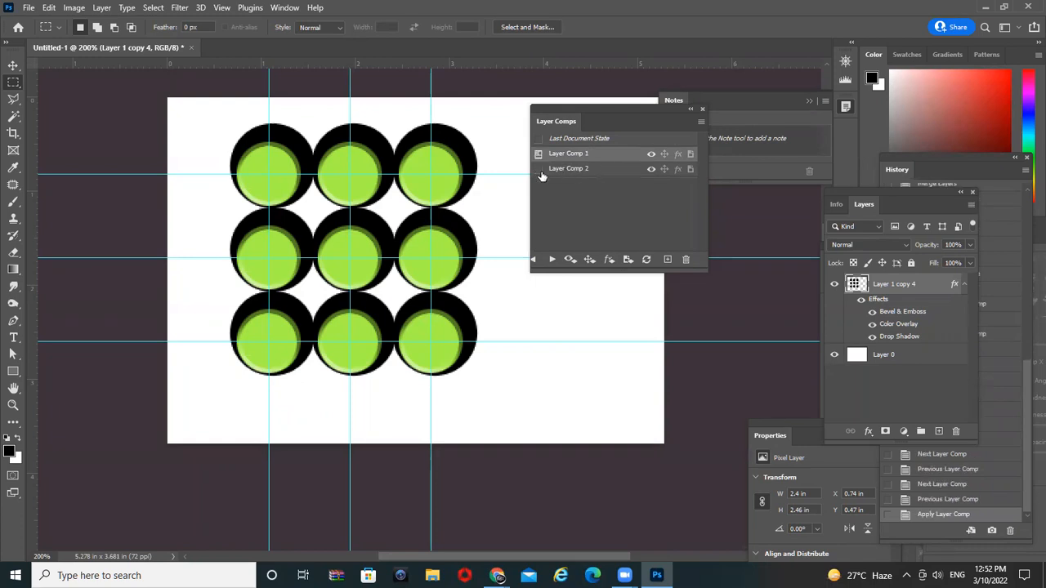
left_click(539, 170)
left_click(540, 157)
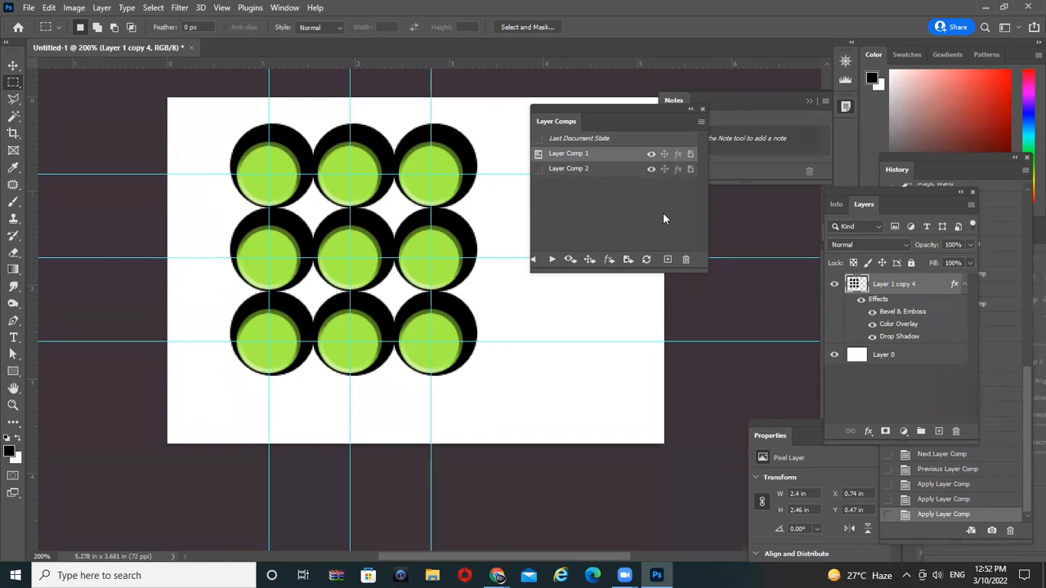
key("ctrl+z")
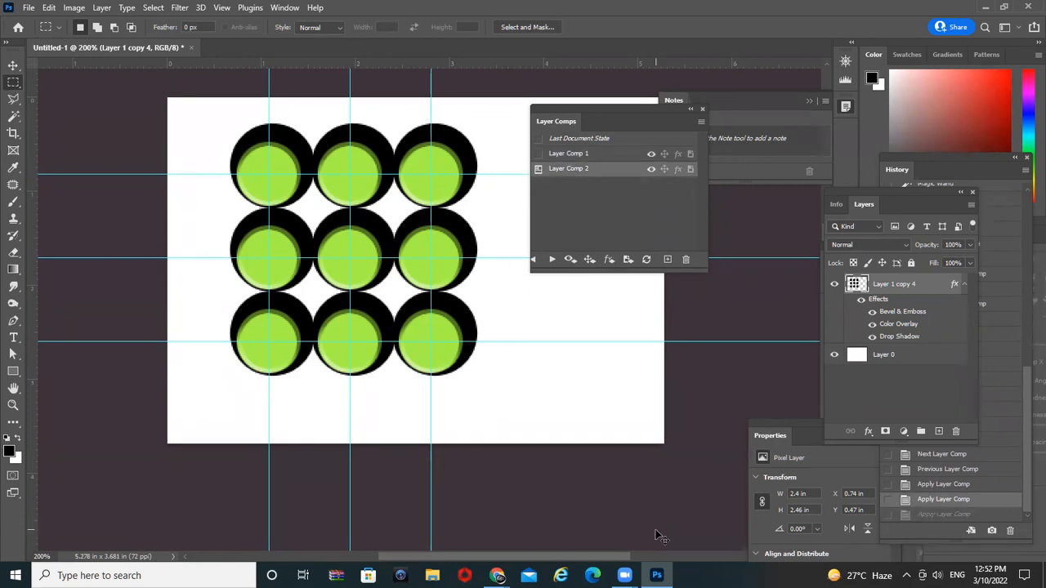
key("ctrl+z")
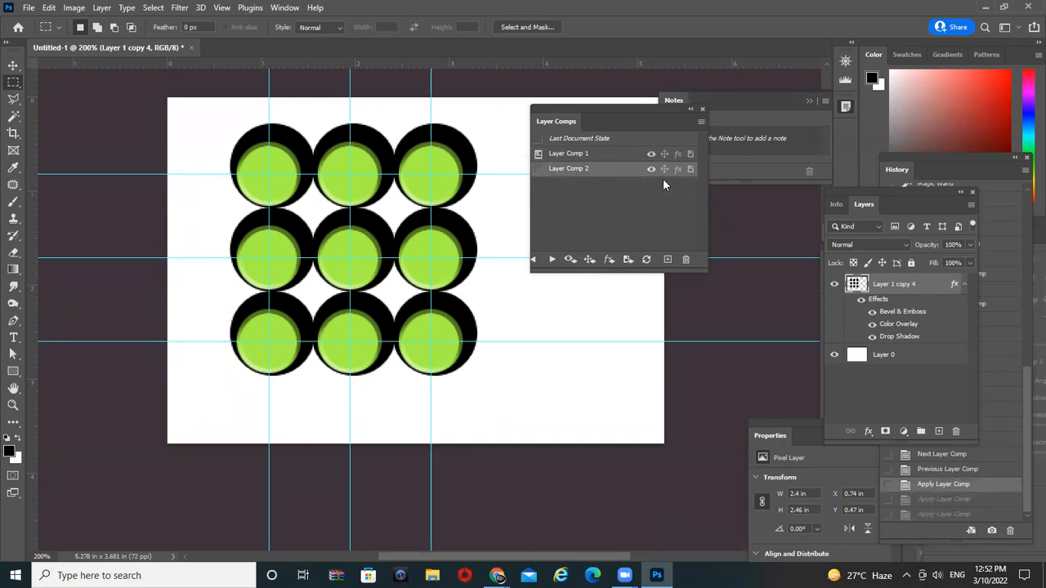
- Try deleting Layer Comp 2, and undo the deletion along with the preceding layer comp switches
left_click(685, 259)
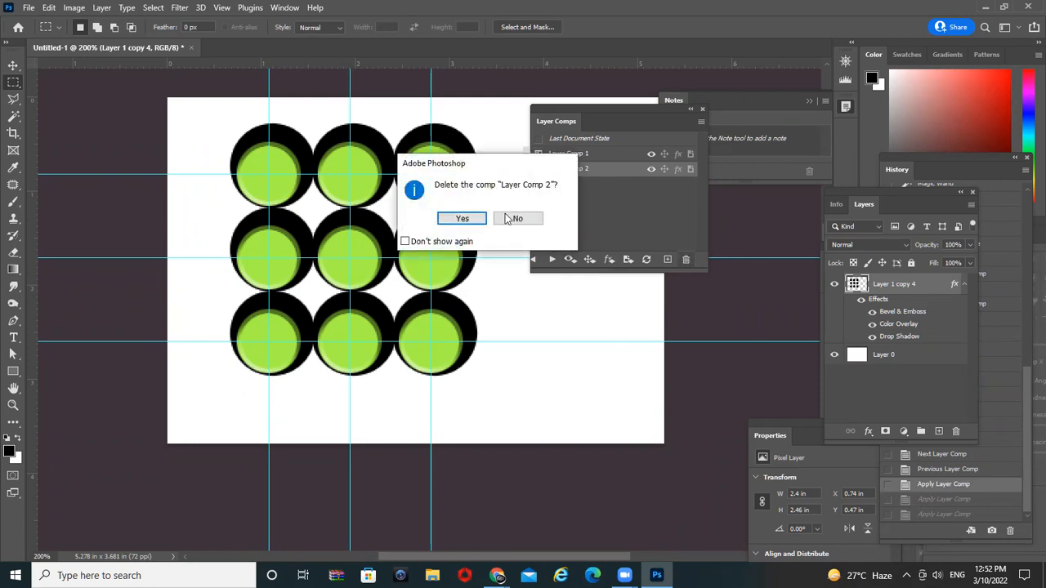
left_click(462, 219)
left_click(607, 156)
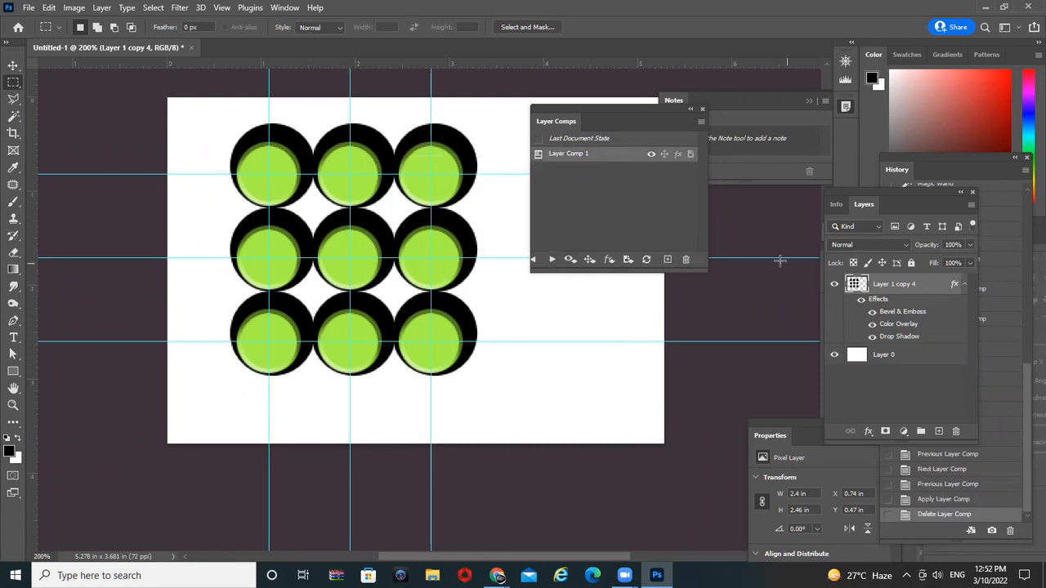
key("ctrl+z")
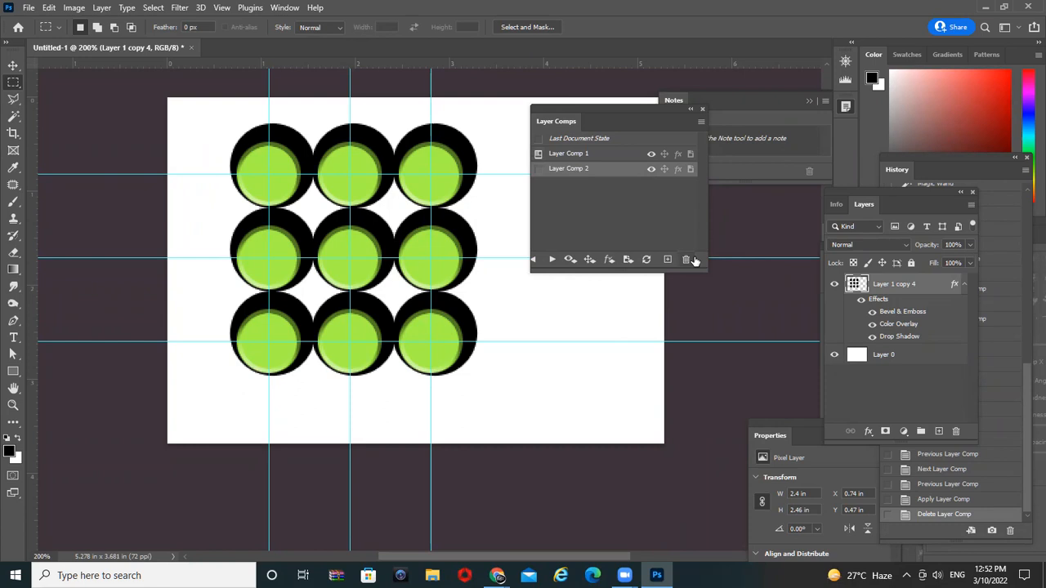
key("ctrl+z")
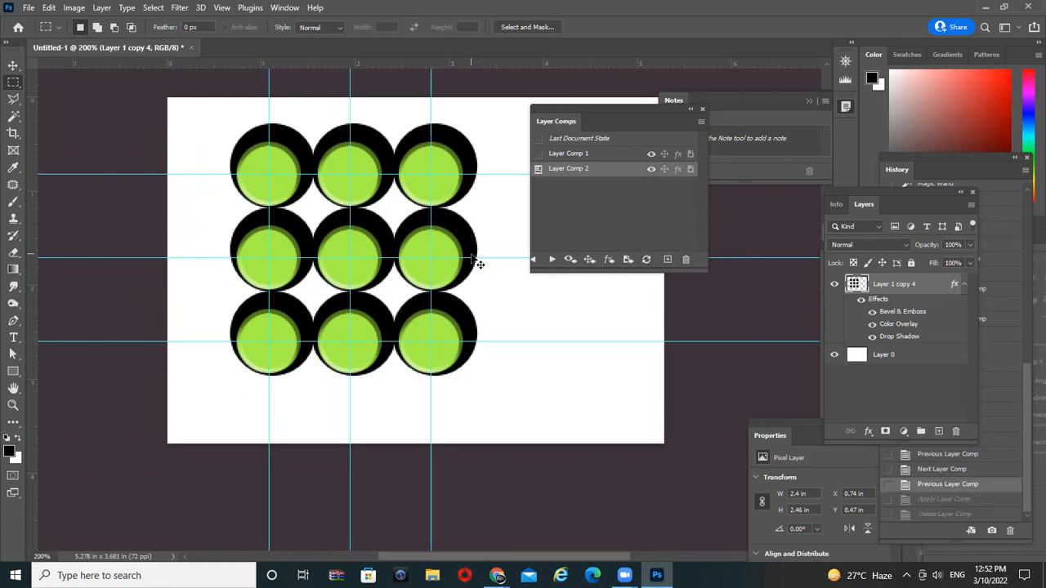
key("ctrl+z")
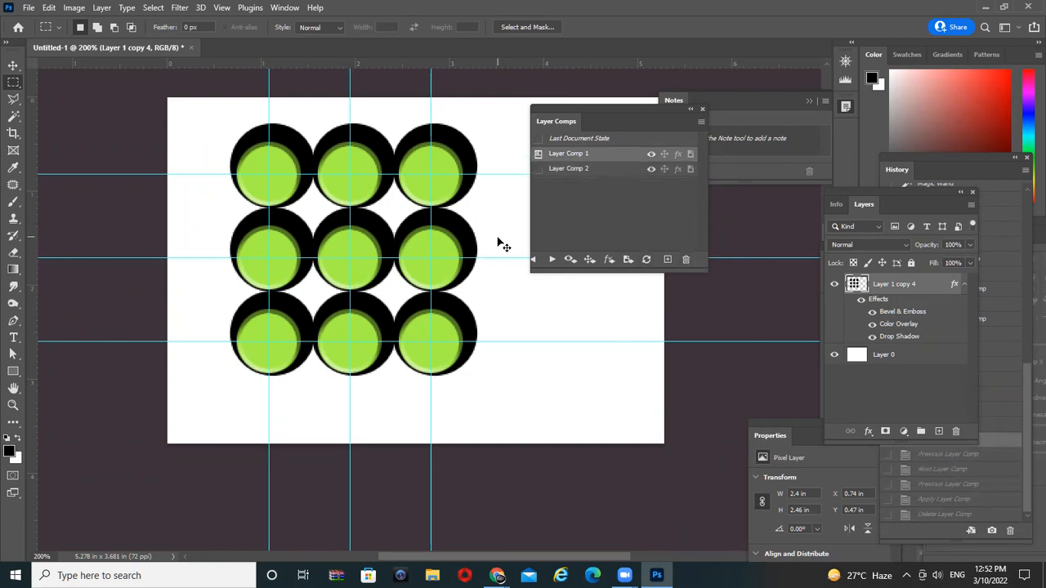
- Select Layer Comp 2 and delete it from the document's layer comps
left_click_drag(615, 156, 603, 172)
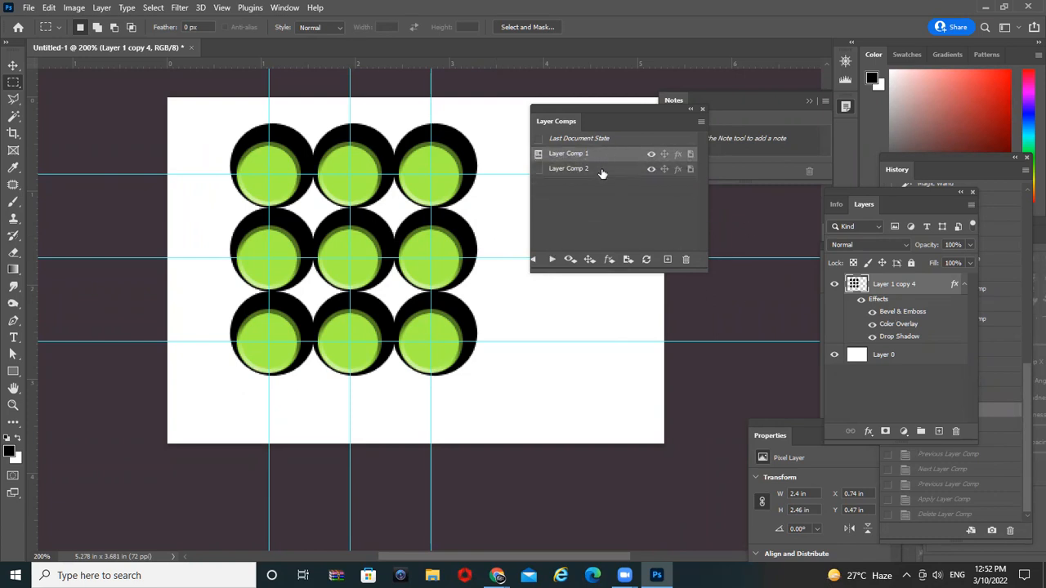
left_click(686, 259)
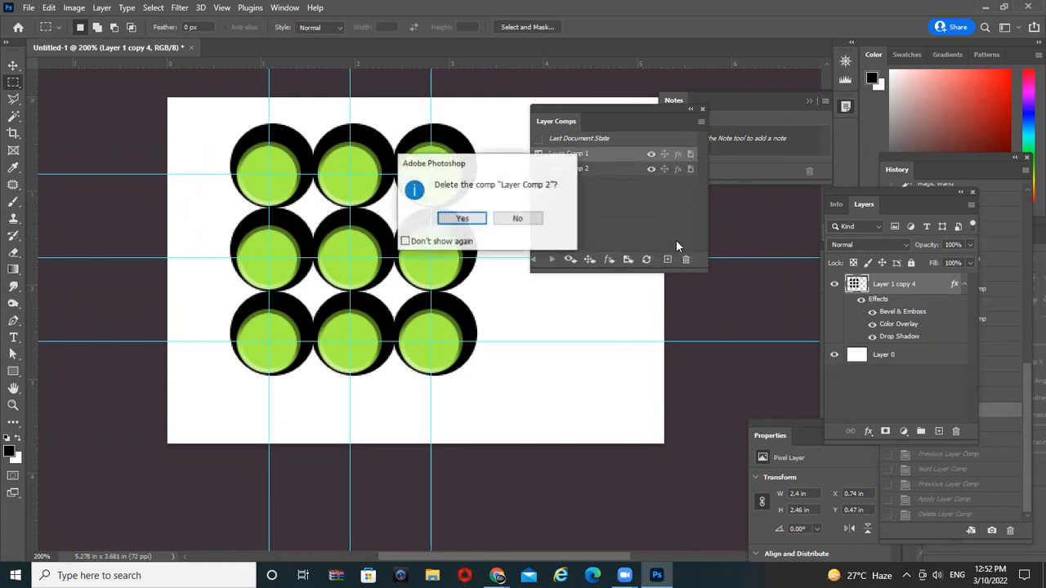
left_click(478, 218)
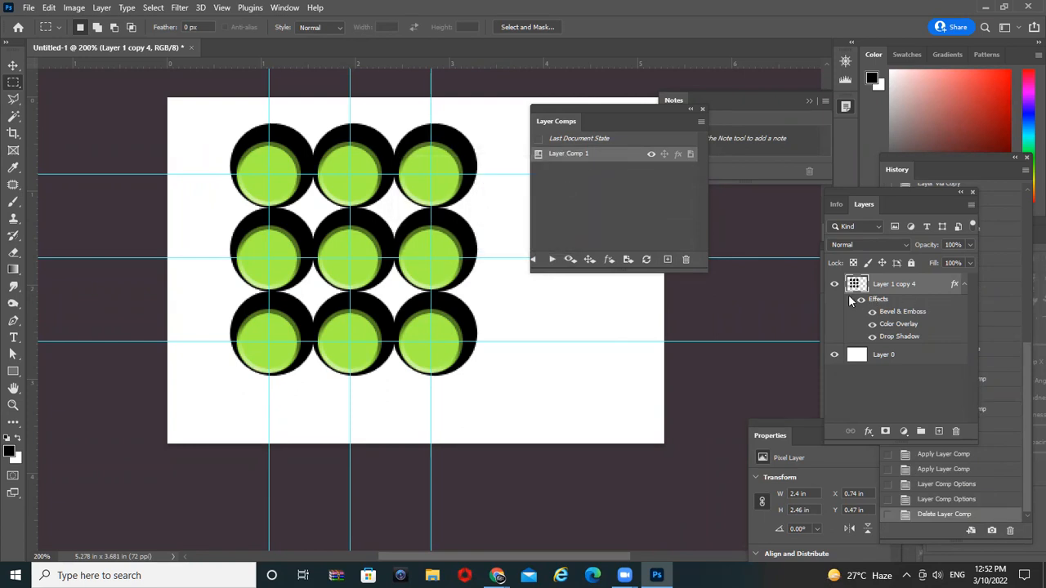
- Remove all the layer effects from the dots layer and duplicate it
left_click_drag(879, 299, 954, 428)
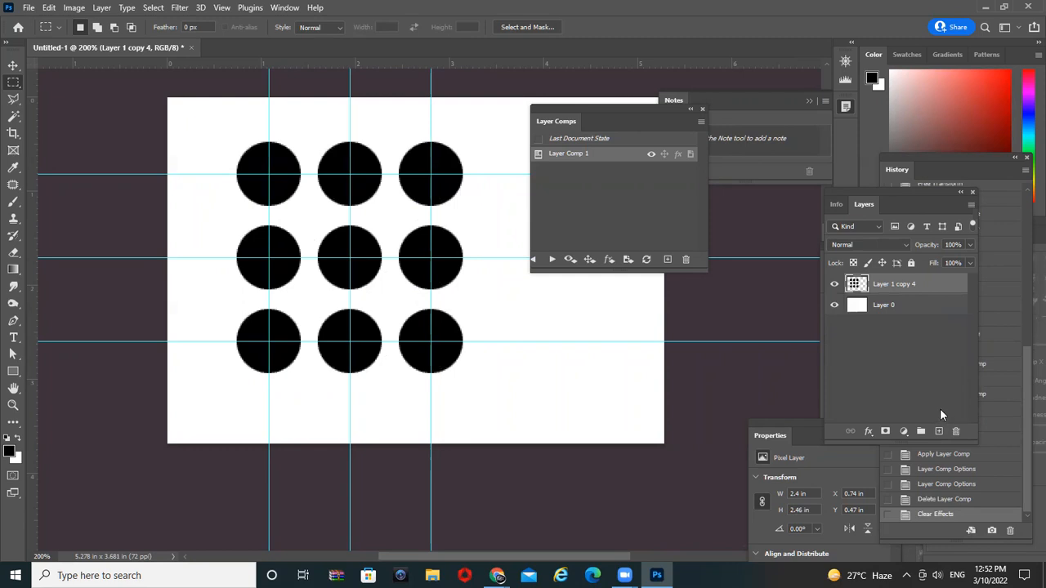
left_click_drag(903, 292, 939, 431)
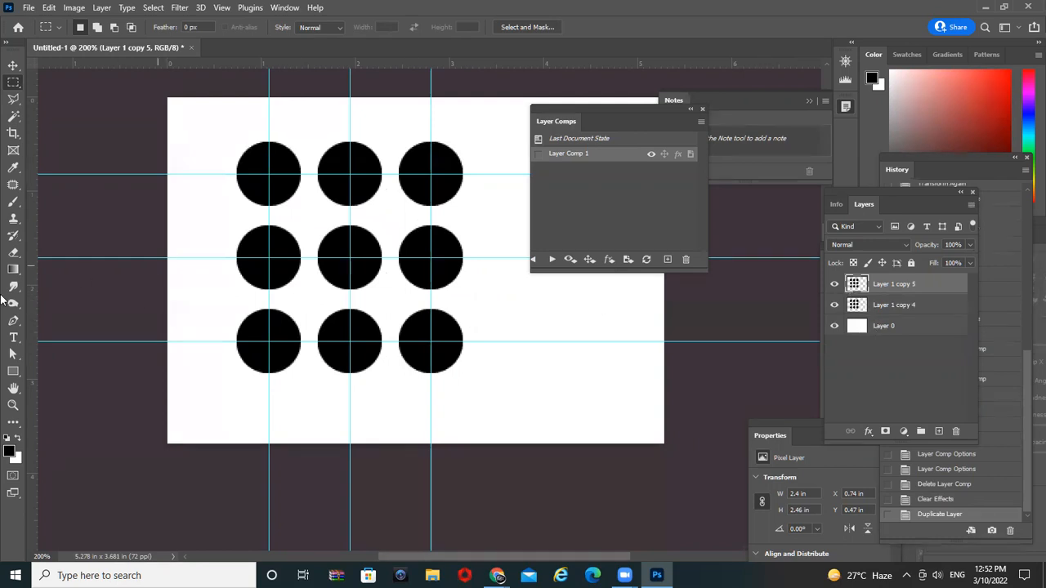
- Set the foreground color to red and fill the duplicated dots with it, keeping the transparent areas empty
left_click(9, 455)
type("ff0000")
key("Return")
key("shift+alt+BackSpace")
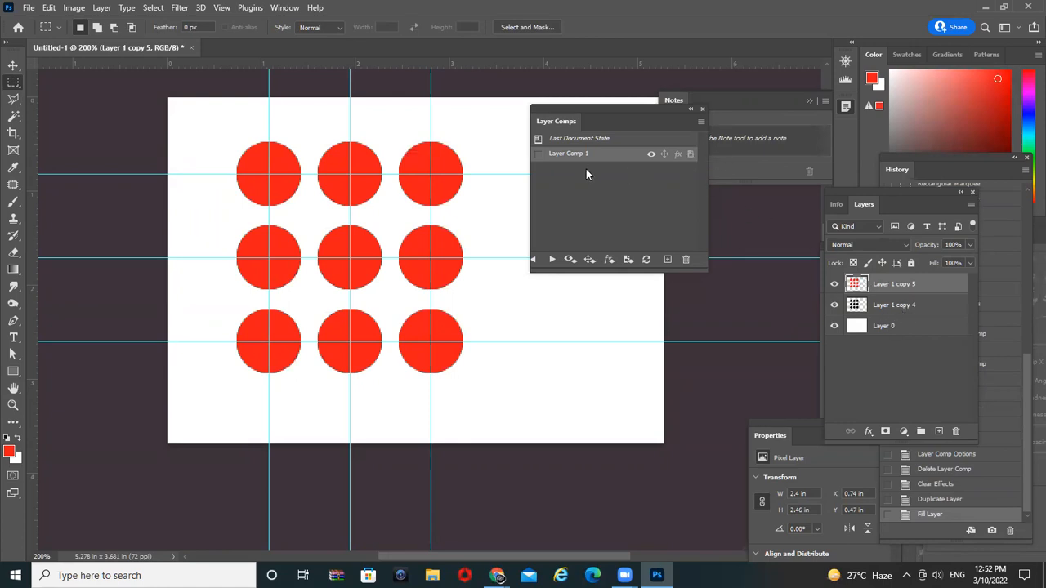
- Show the red dots layer, hide the black dots layer, and save this visibility state as a new layer comp
left_click(539, 153)
left_click(539, 156)
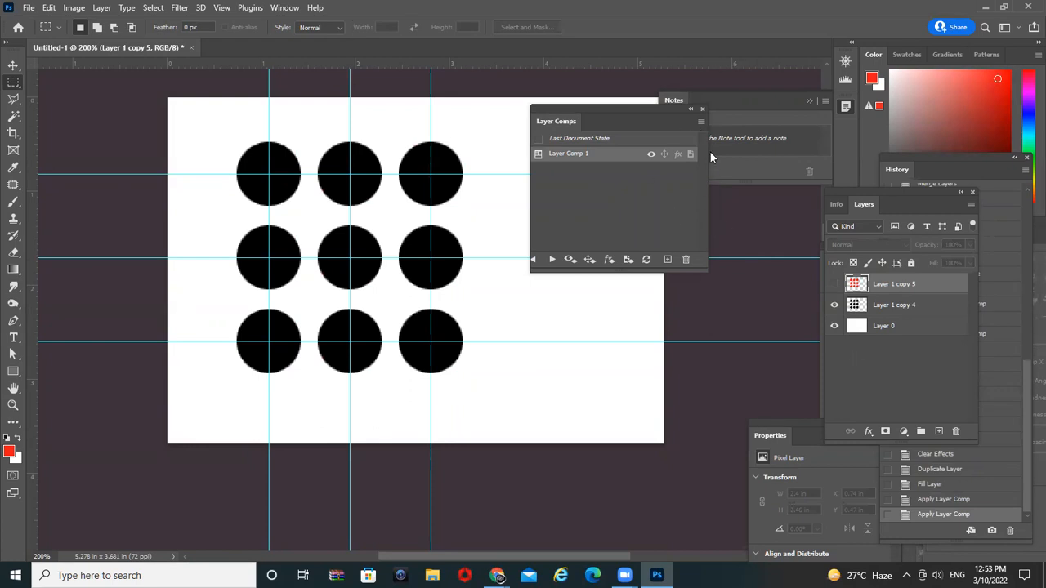
left_click(834, 284)
left_click(835, 305)
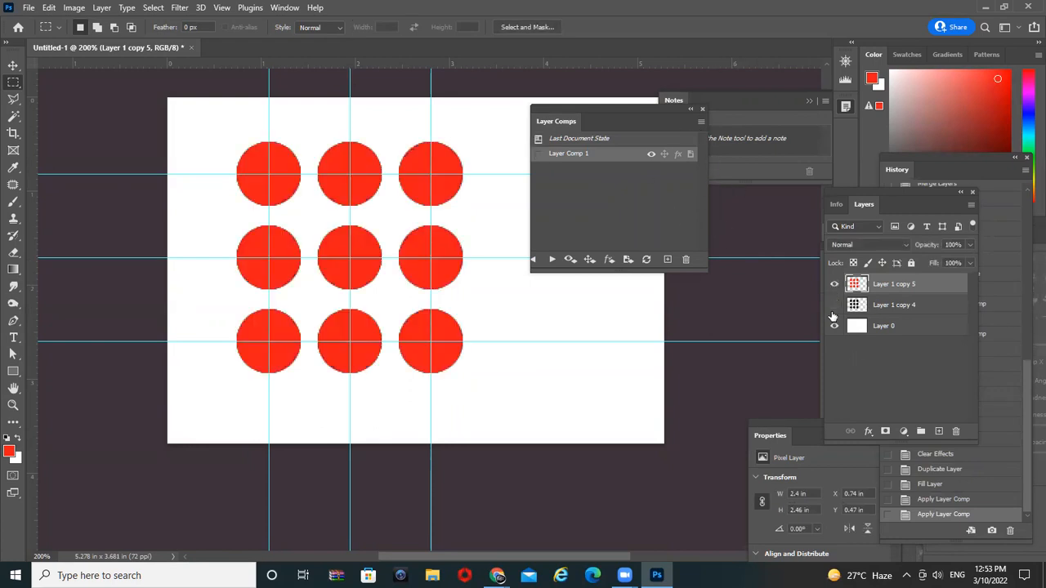
left_click(701, 121)
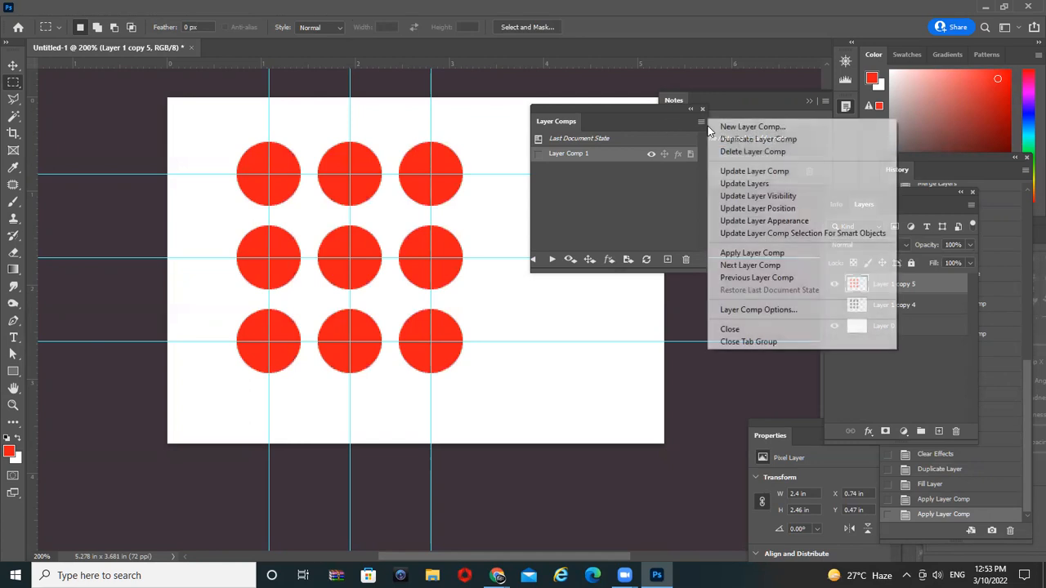
left_click(754, 127)
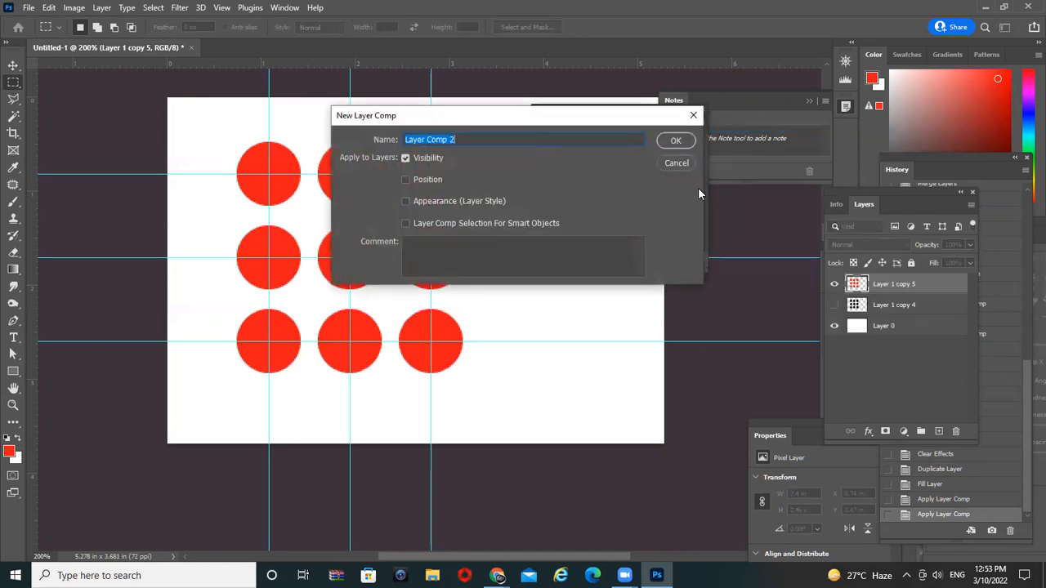
left_click(673, 143)
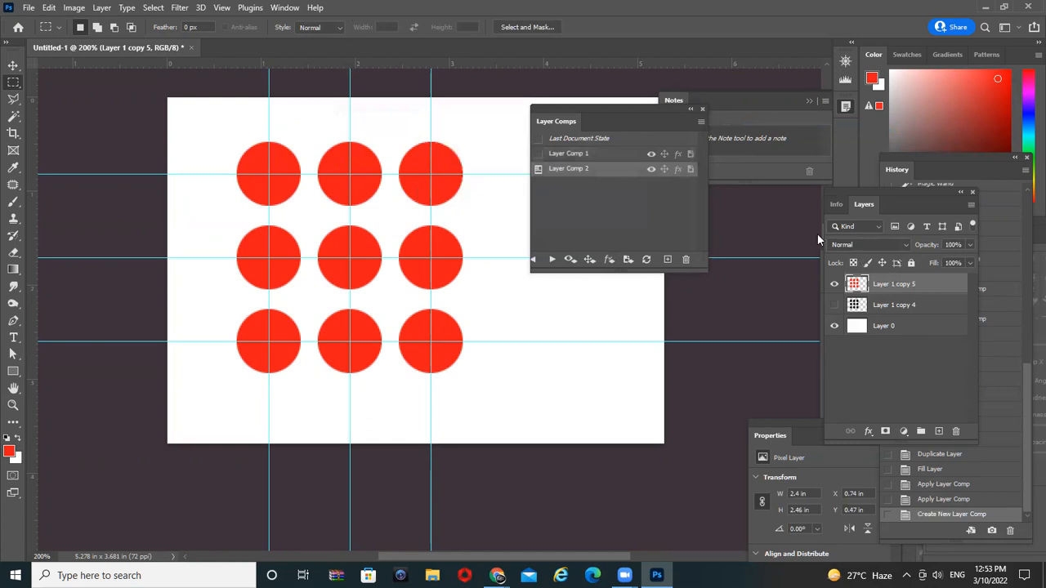
- Switch repeatedly between Layer Comp 1 and Layer Comp 2 to compare the two dot versions
left_click(567, 155)
left_click(537, 154)
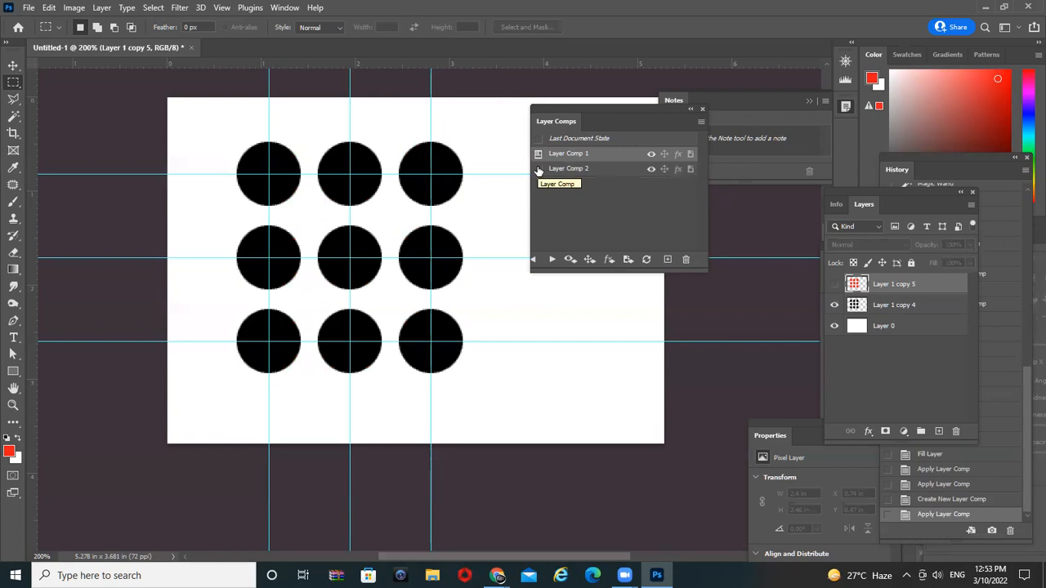
left_click(538, 169)
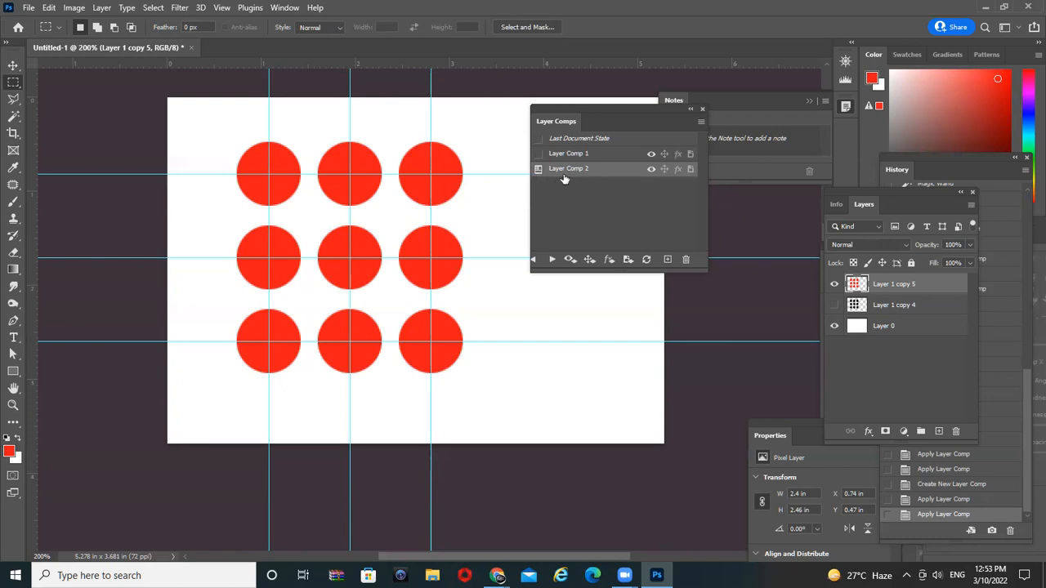
left_click(538, 154)
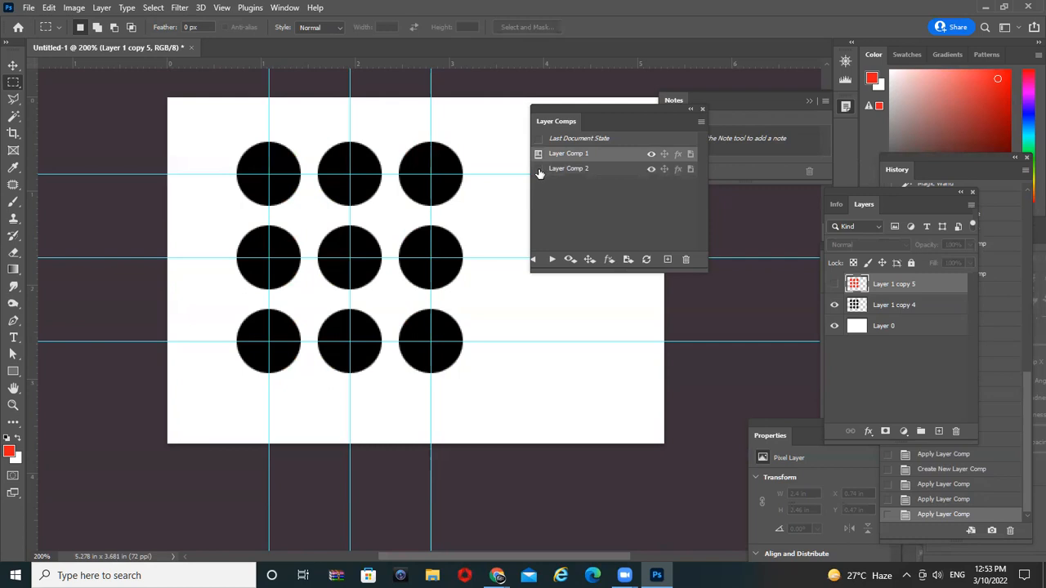
left_click(538, 170)
left_click(538, 153)
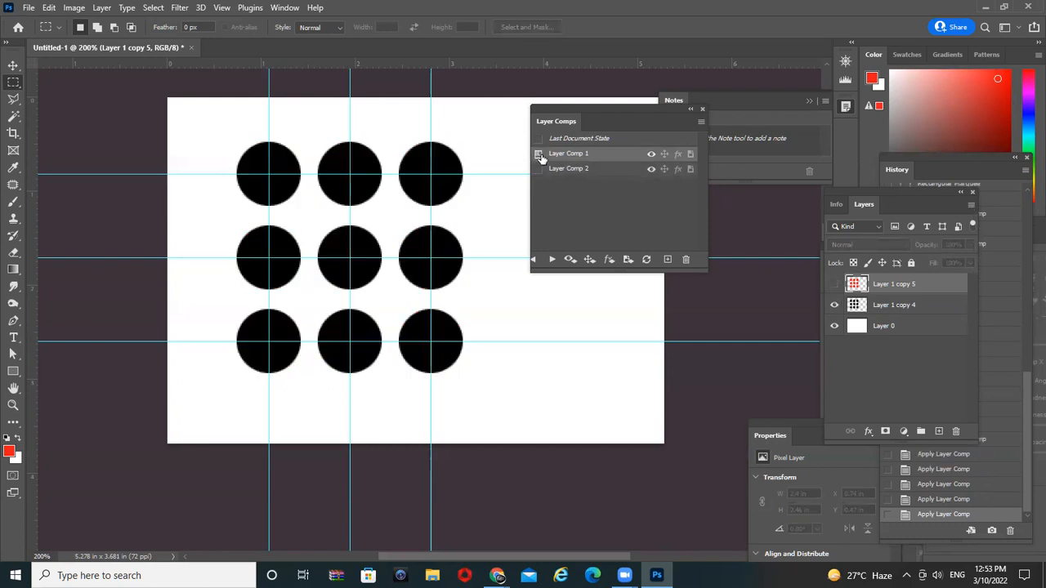
left_click(538, 169)
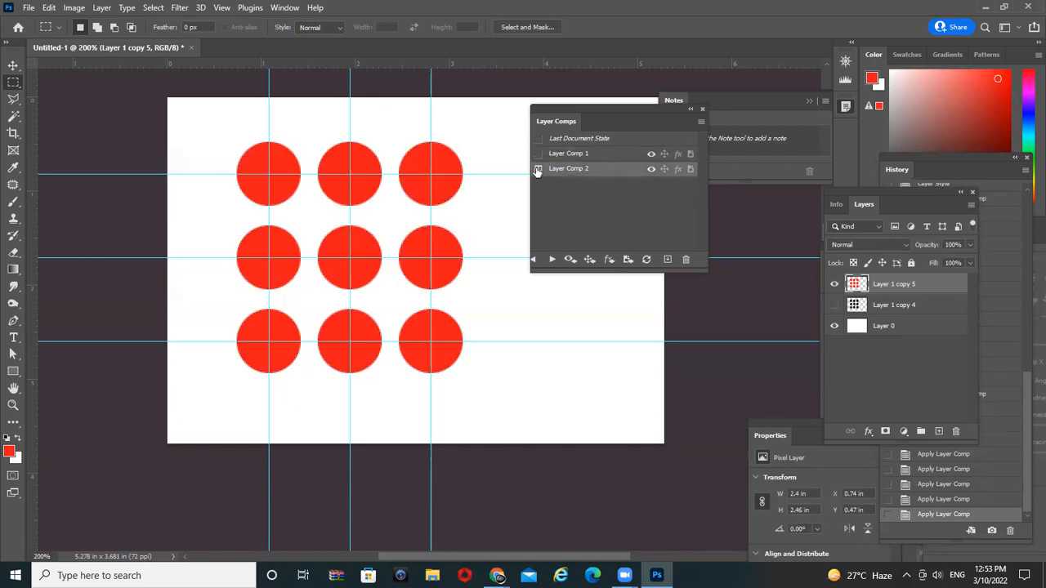
- Duplicate the red dots layer and apply a Gaussian Blur with a radius of 18 pixels to the copy
left_click_drag(882, 286, 939, 431)
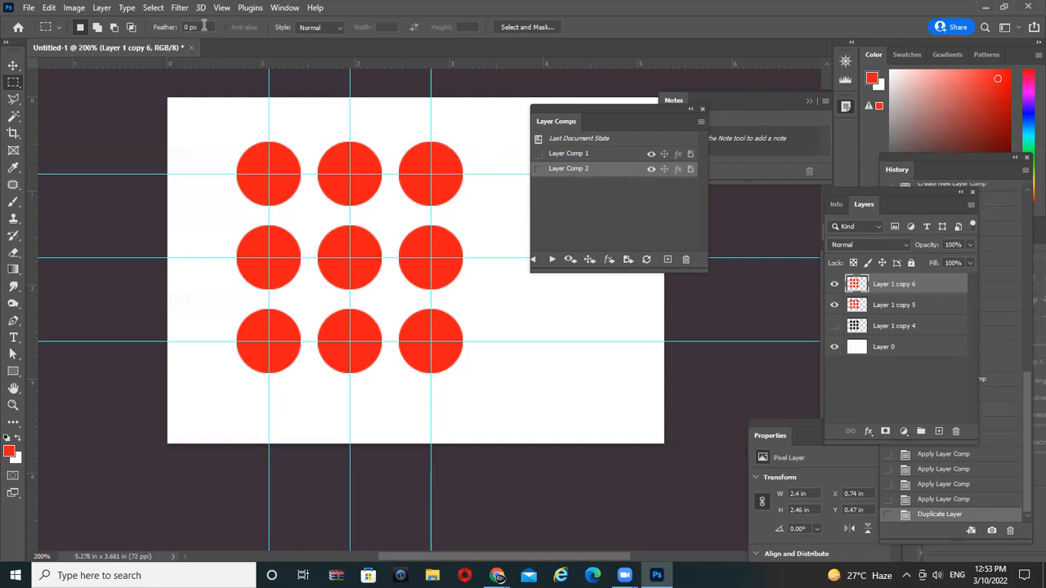
left_click(153, 8)
left_click(153, 9)
left_click(183, 10)
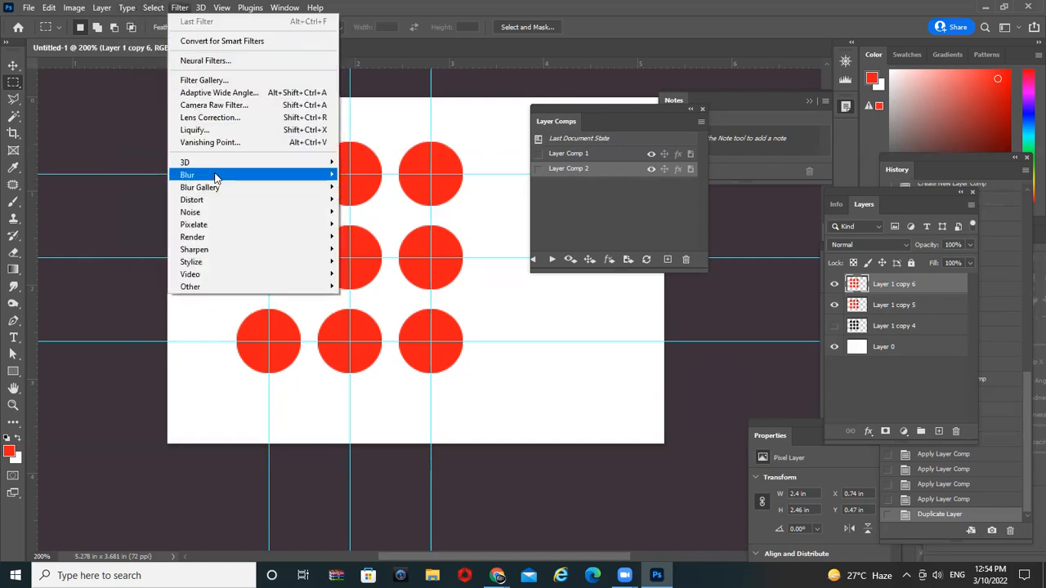
mouse_move(216, 175)
left_click(386, 230)
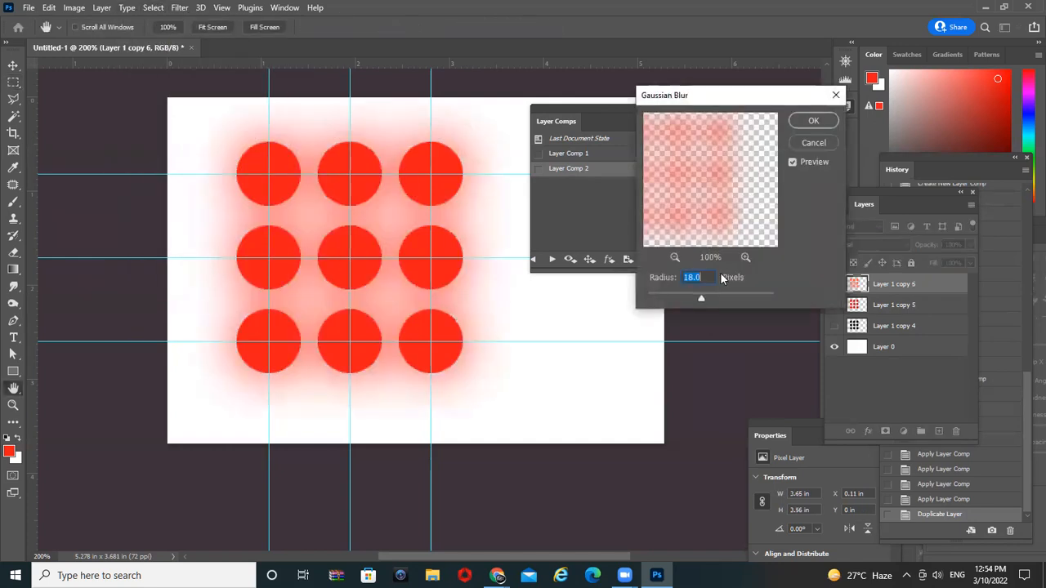
left_click(811, 121)
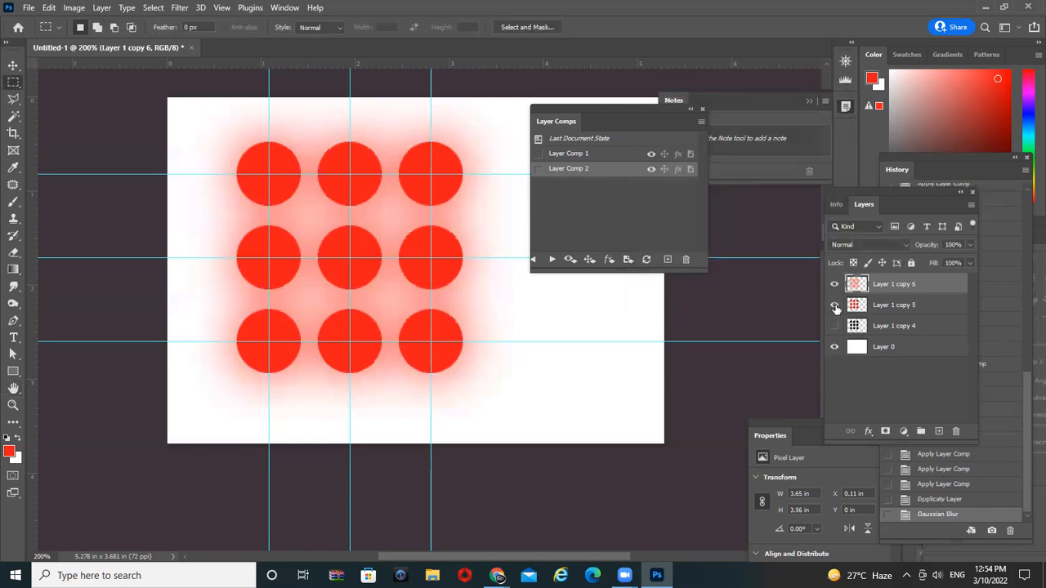
- Hide the sharp red dots layer and save the blurred version as a new layer comp recording visibility
left_click(834, 306)
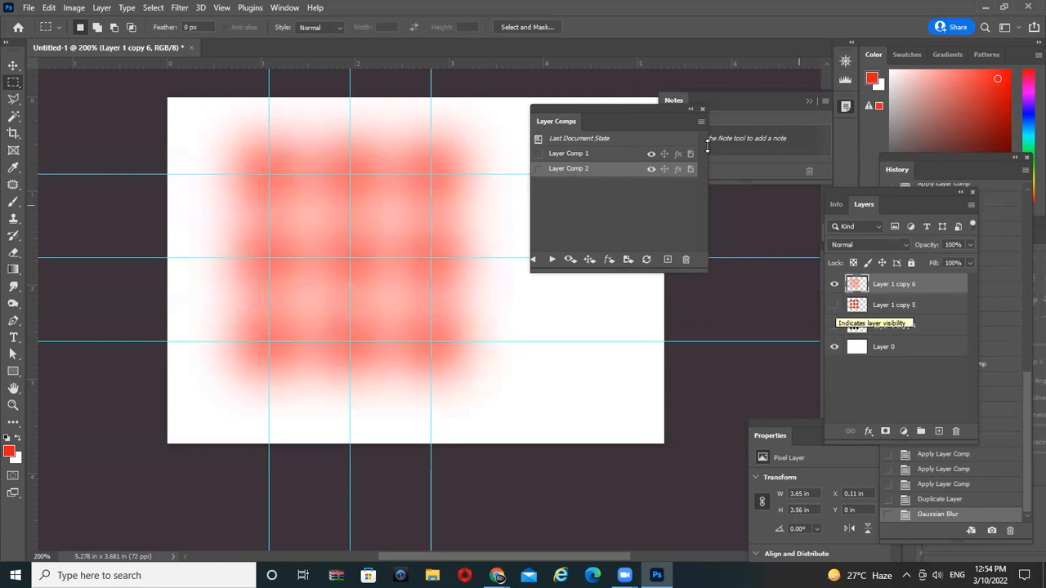
left_click(700, 121)
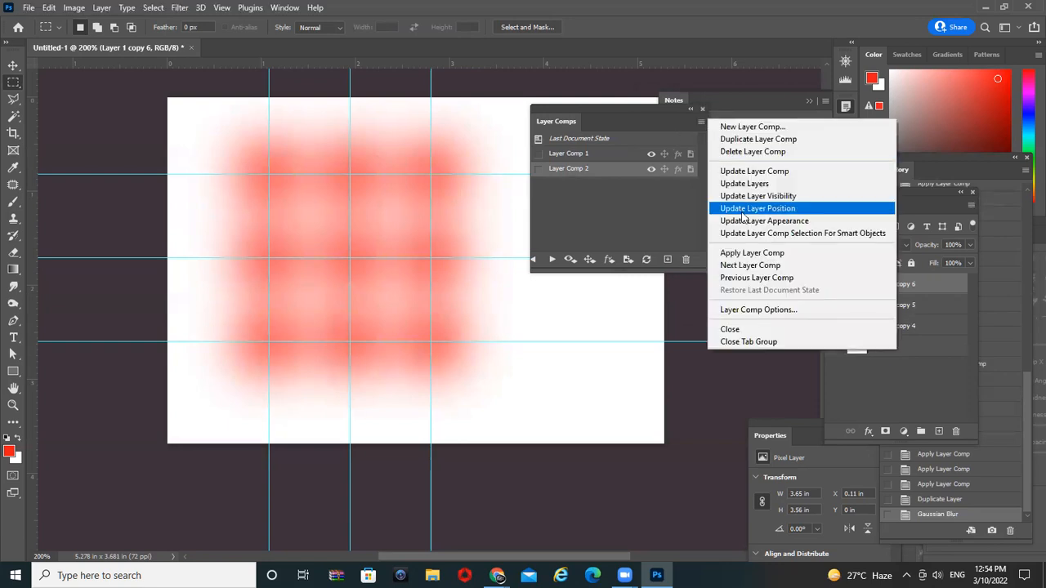
left_click(758, 128)
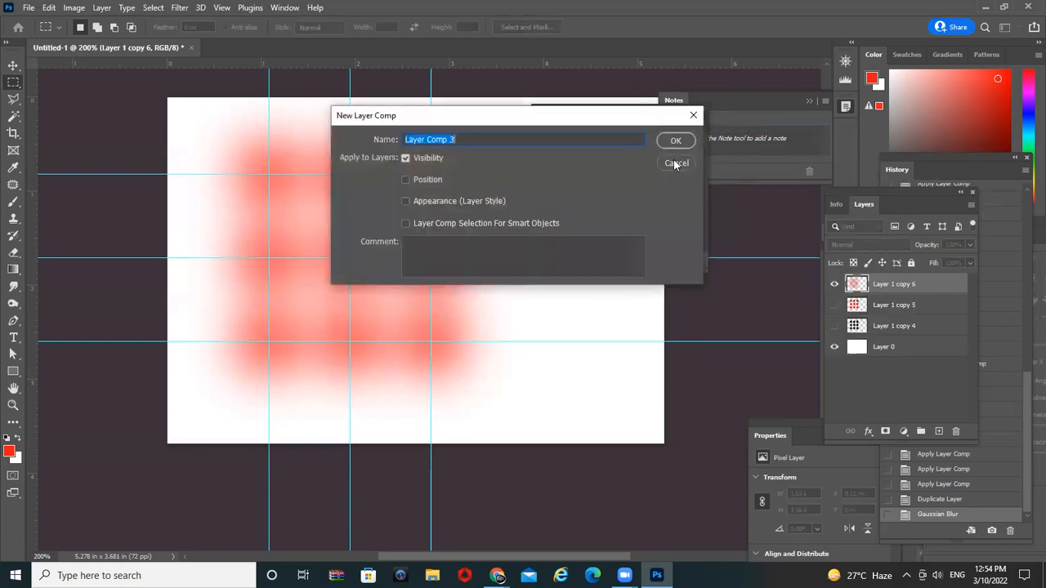
left_click(677, 140)
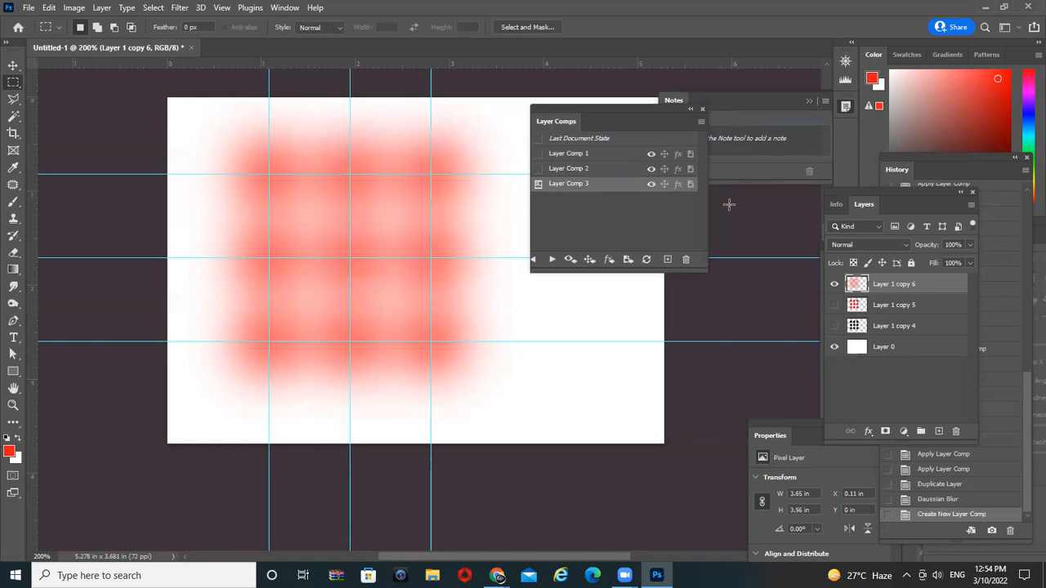
- Cycle through all three layer comps to compare the black, red and blurred dots, finishing on Layer Comp 1
left_click(538, 154)
left_click(539, 169)
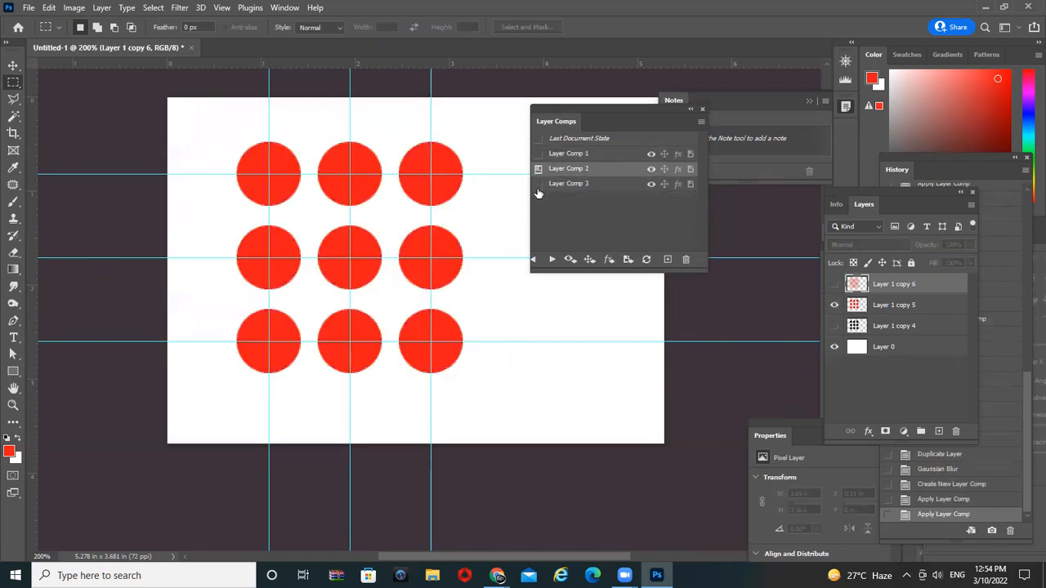
left_click(538, 184)
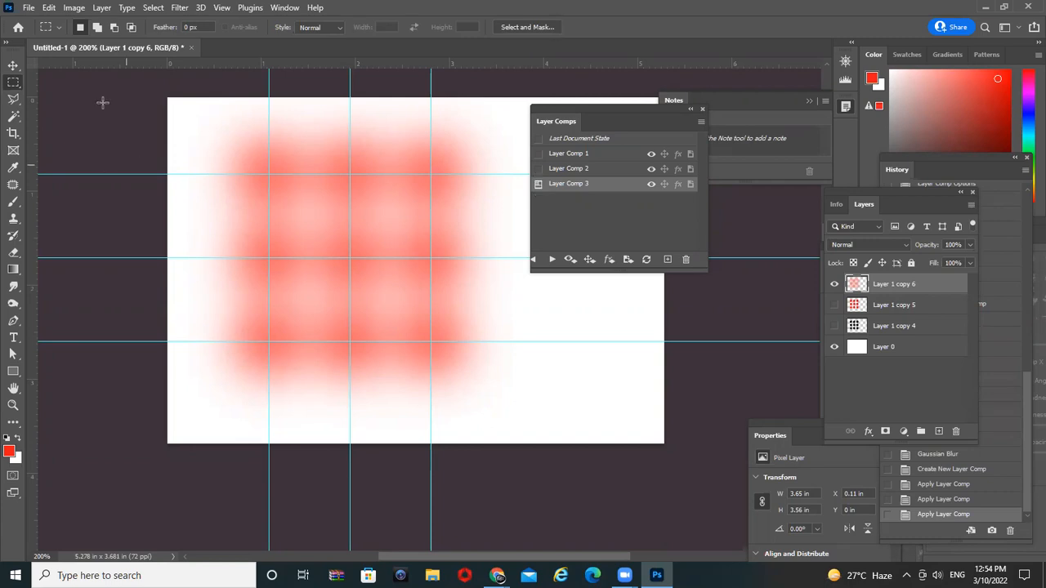
left_click(539, 156)
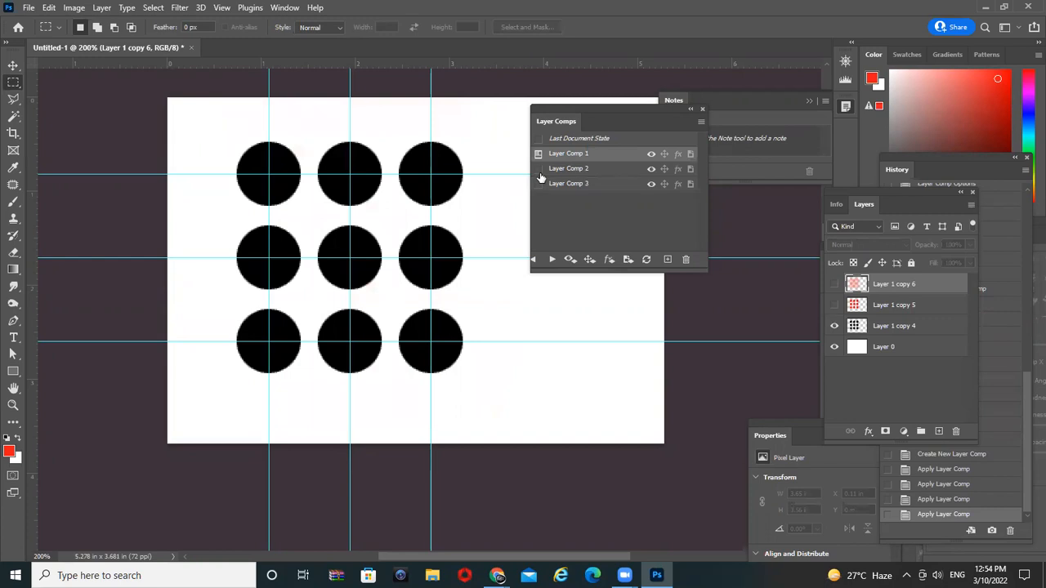
left_click(539, 169)
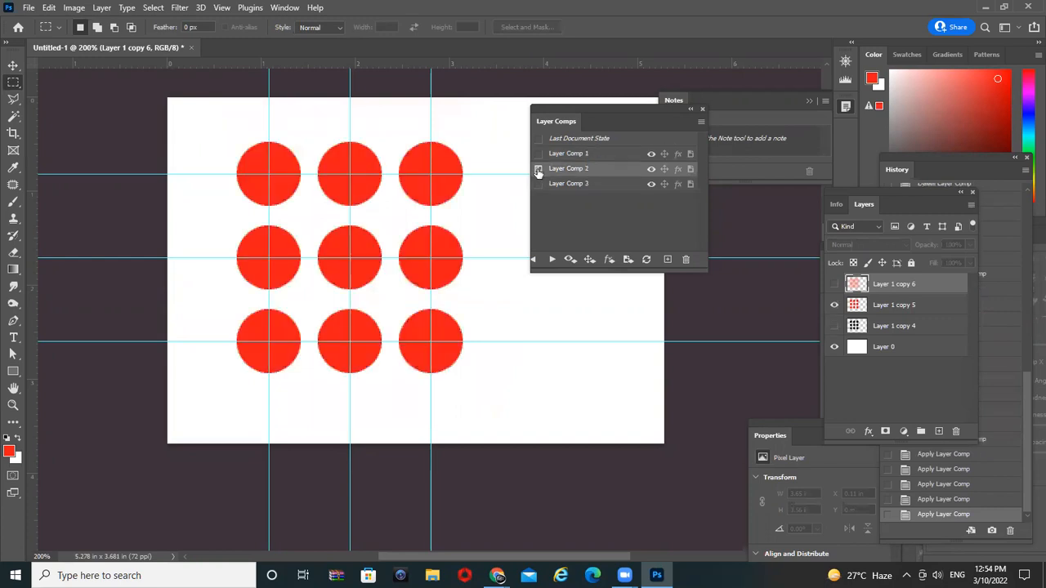
left_click(537, 184)
left_click(538, 154)
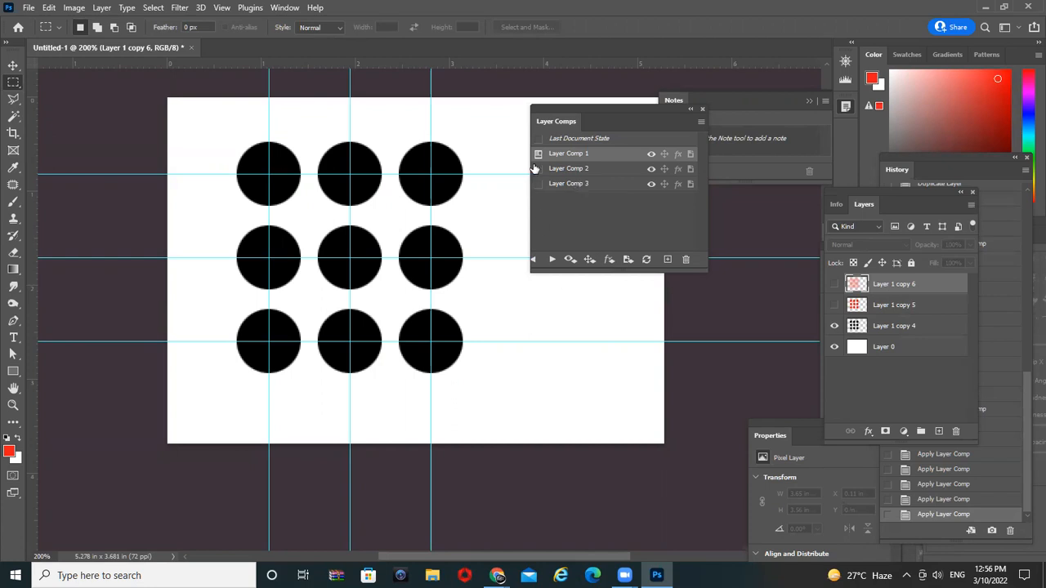
left_click(538, 169)
left_click(537, 183)
left_click(538, 169)
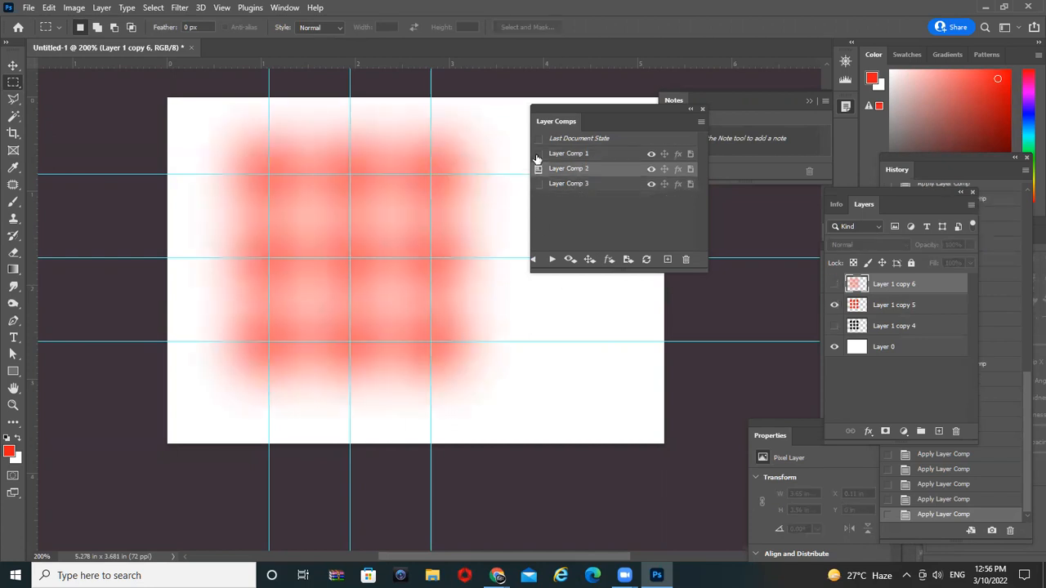
left_click(537, 154)
left_click(538, 169)
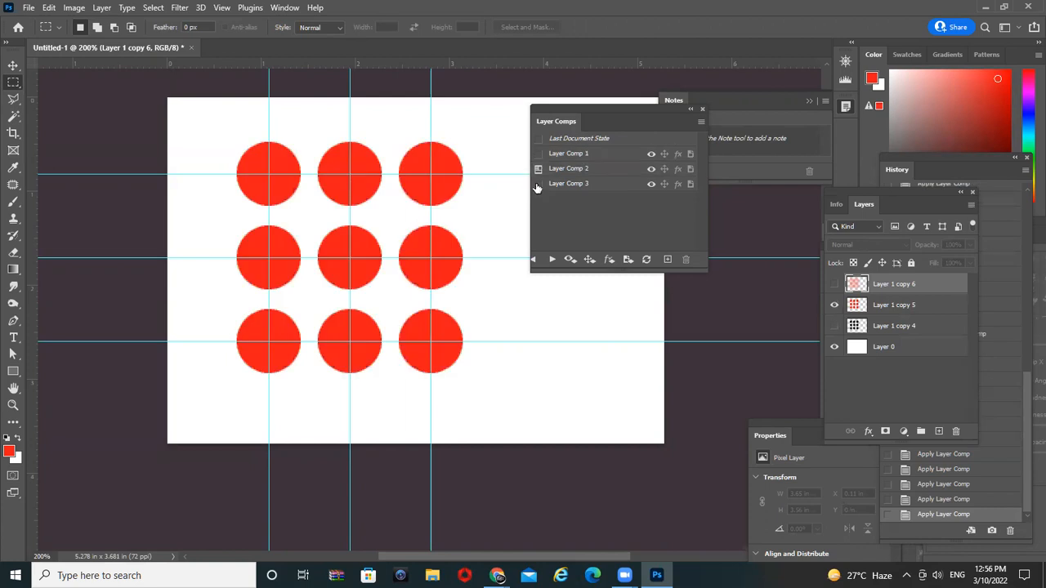
left_click(537, 184)
left_click(537, 169)
left_click(537, 154)
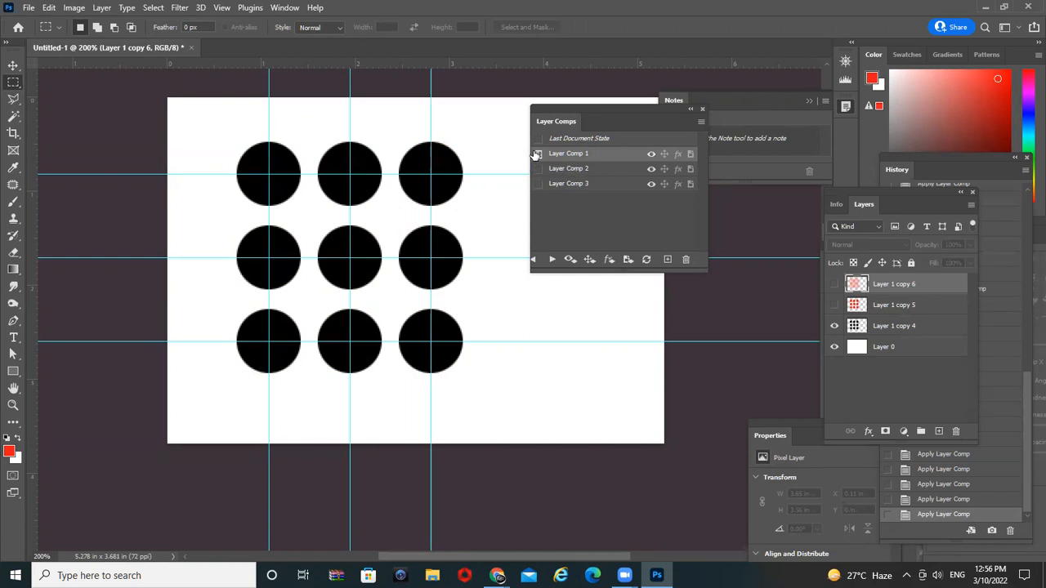
- Close the Untitled-1 document without saving its changes
left_click(189, 47)
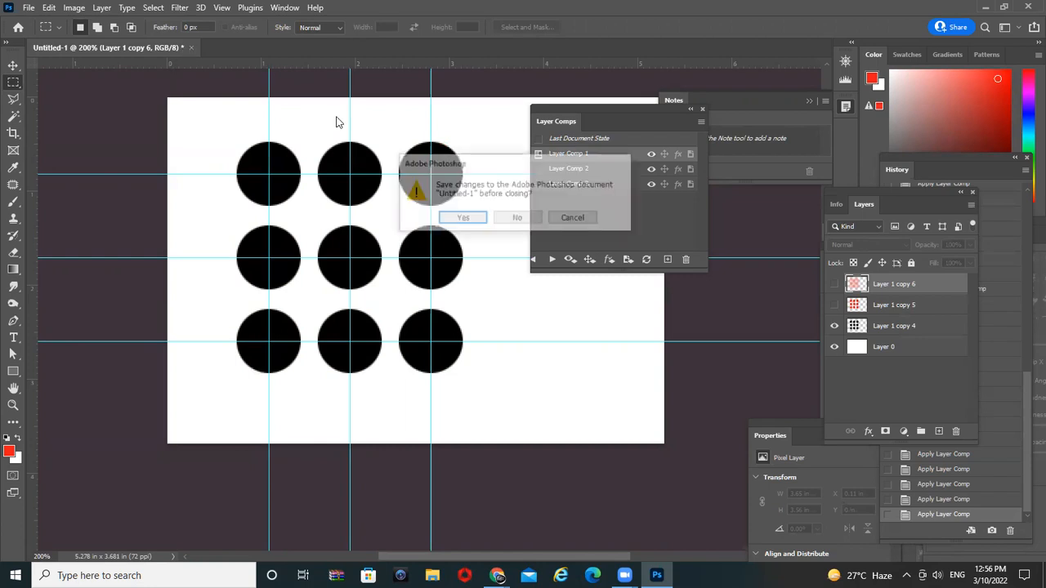
left_click(518, 218)
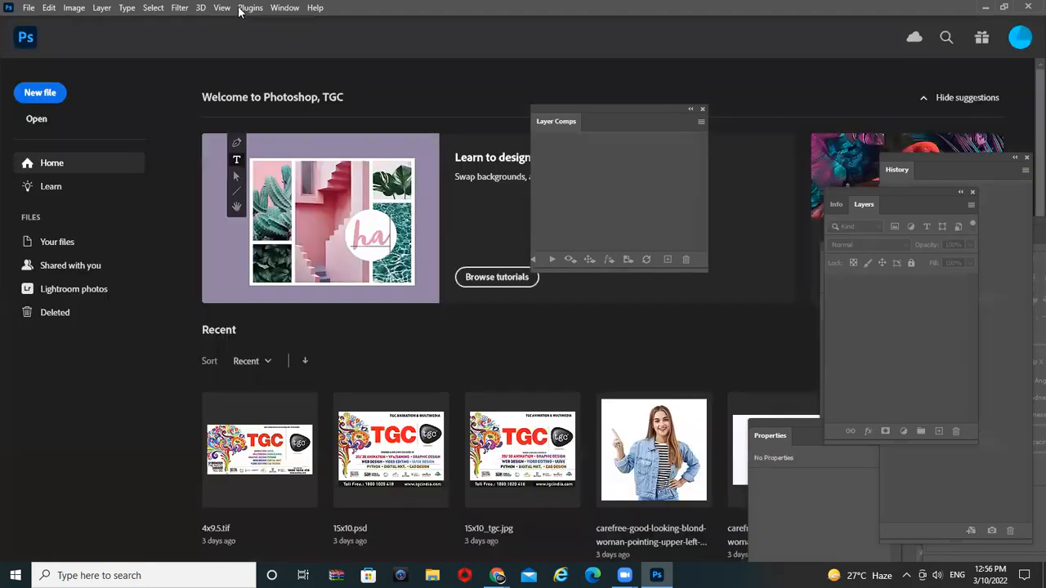
left_click(180, 8)
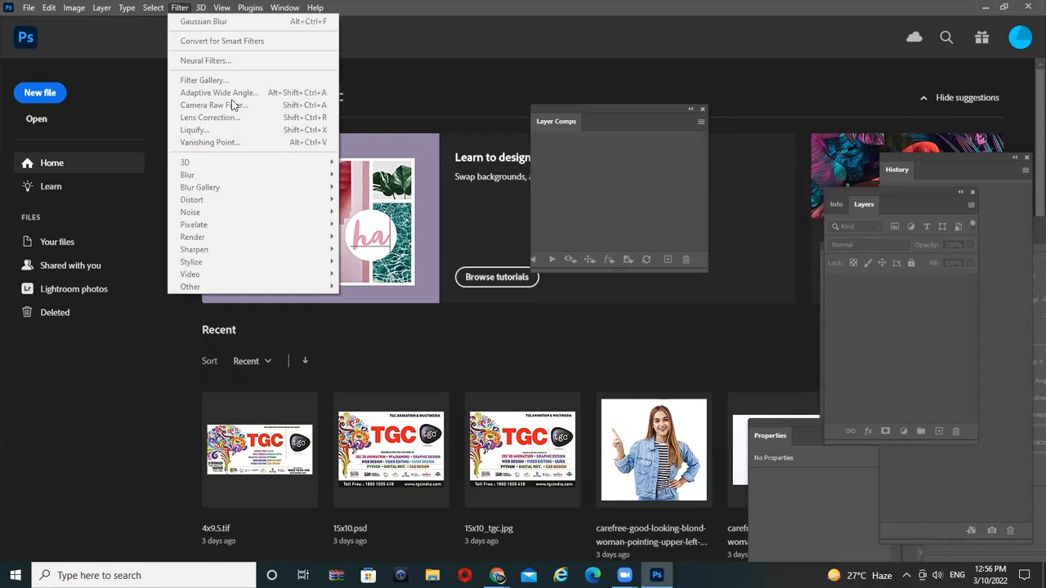
mouse_move(160, 13)
left_click(182, 9)
left_click(180, 8)
left_click(419, 21)
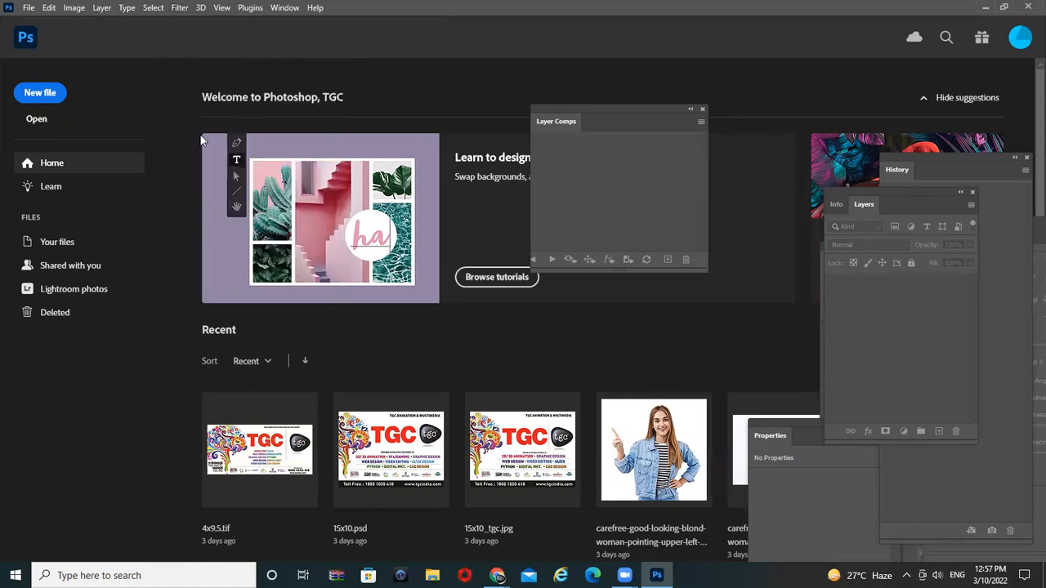
- Open the recent photo of the woman in the denim jacket and convert its layer for smart filters
left_click(653, 437)
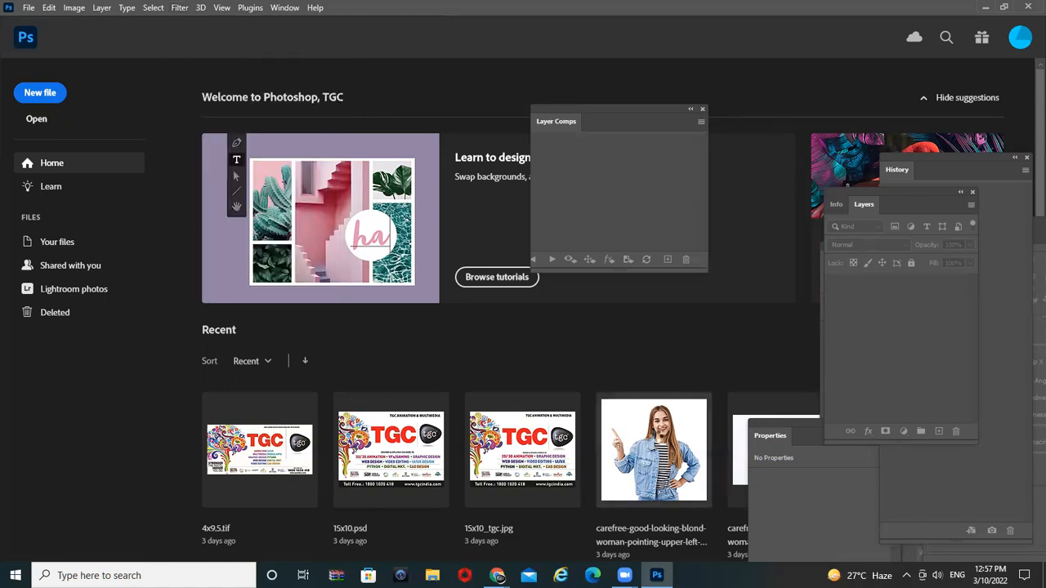
left_click(179, 8)
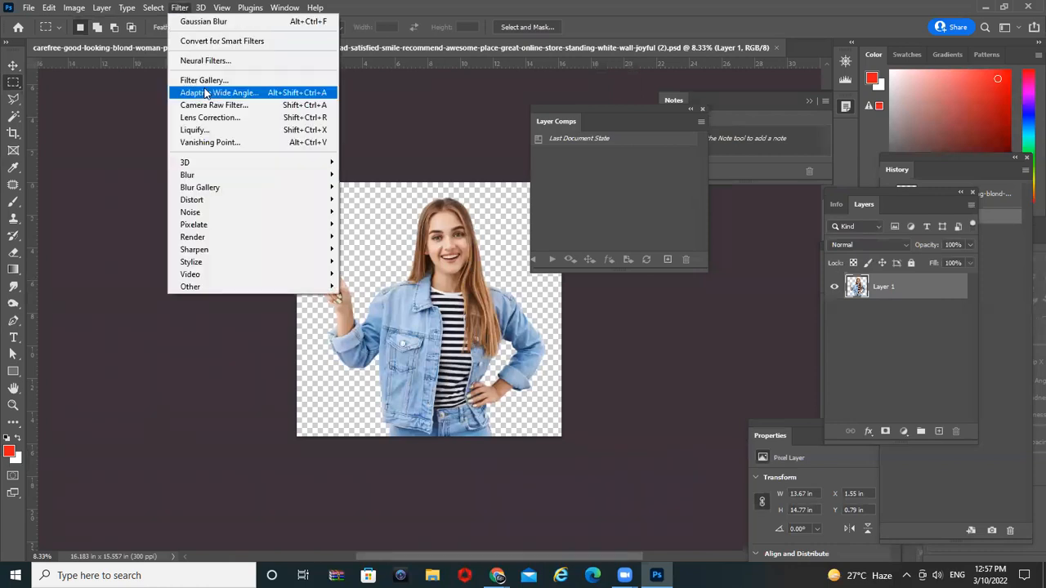
left_click(222, 41)
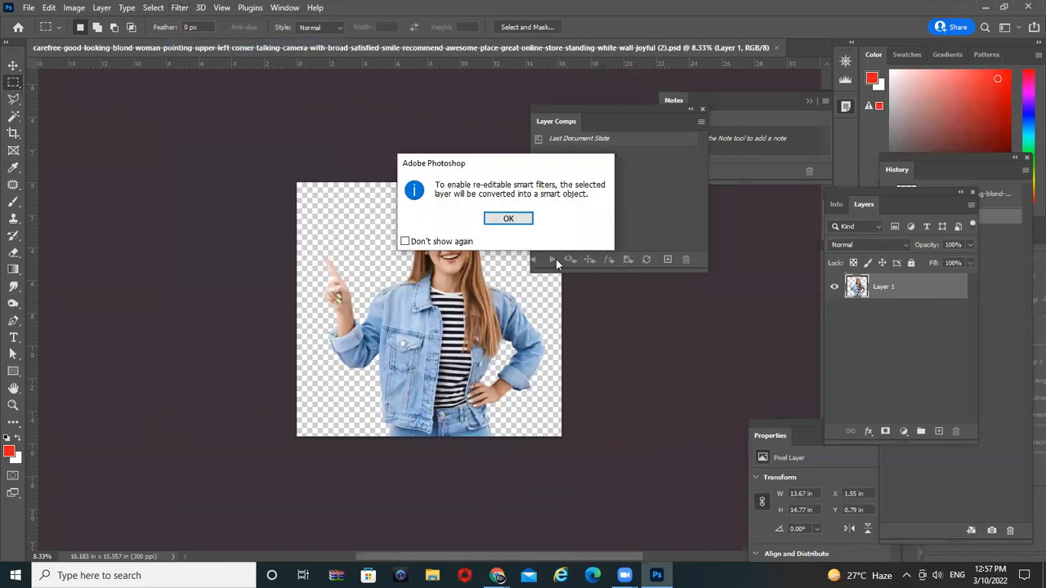
left_click(510, 217)
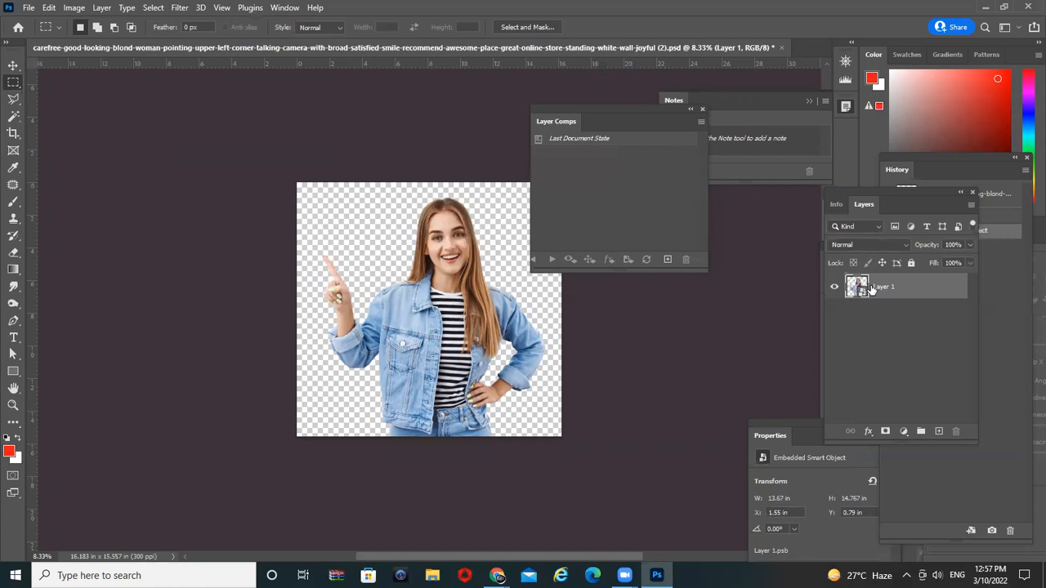
- Open the Filter Gallery on the woman's layer and bring her face into the preview
left_click(182, 10)
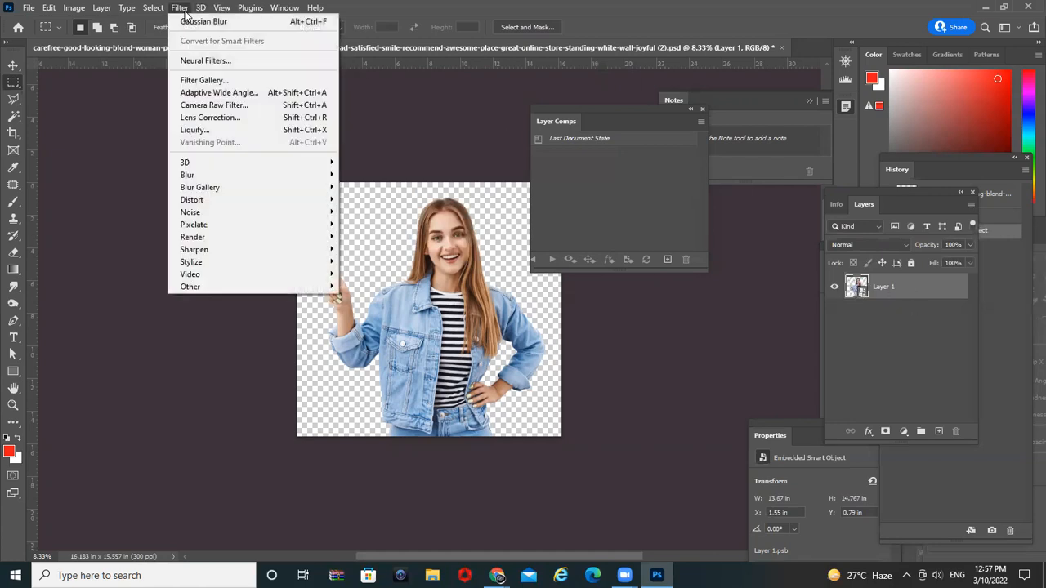
left_click(253, 80)
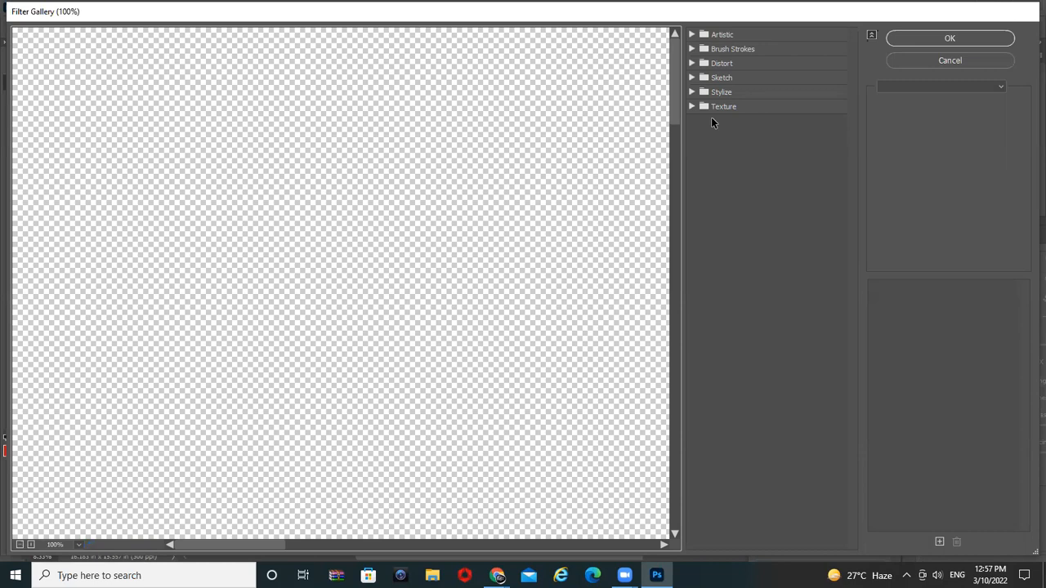
left_click_drag(436, 332, 324, 96)
left_click_drag(410, 313, 327, 110)
scroll(399, 292, "down", 3)
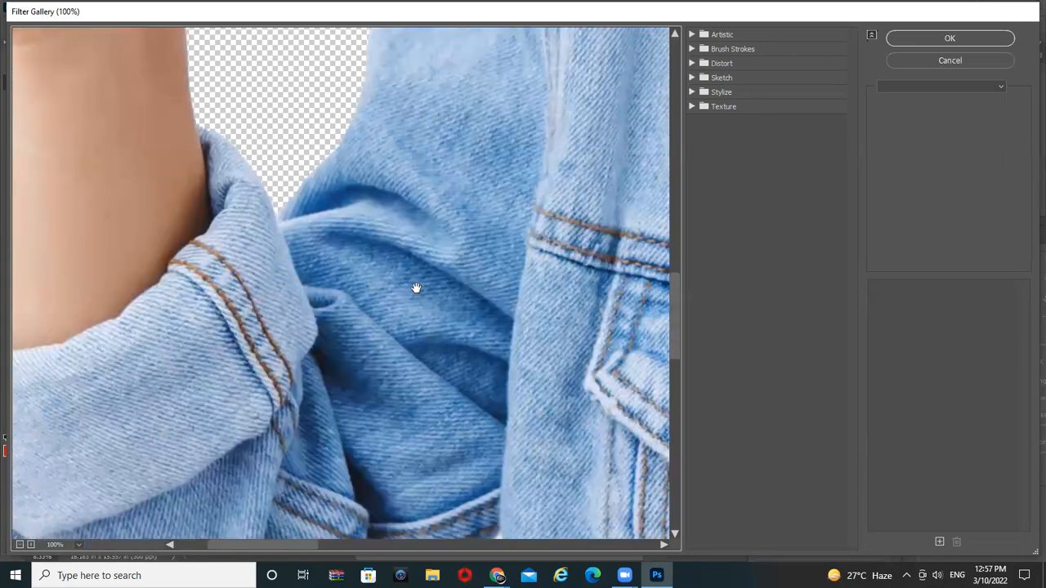
left_click_drag(469, 245, 343, 323)
left_click_drag(478, 205, 286, 387)
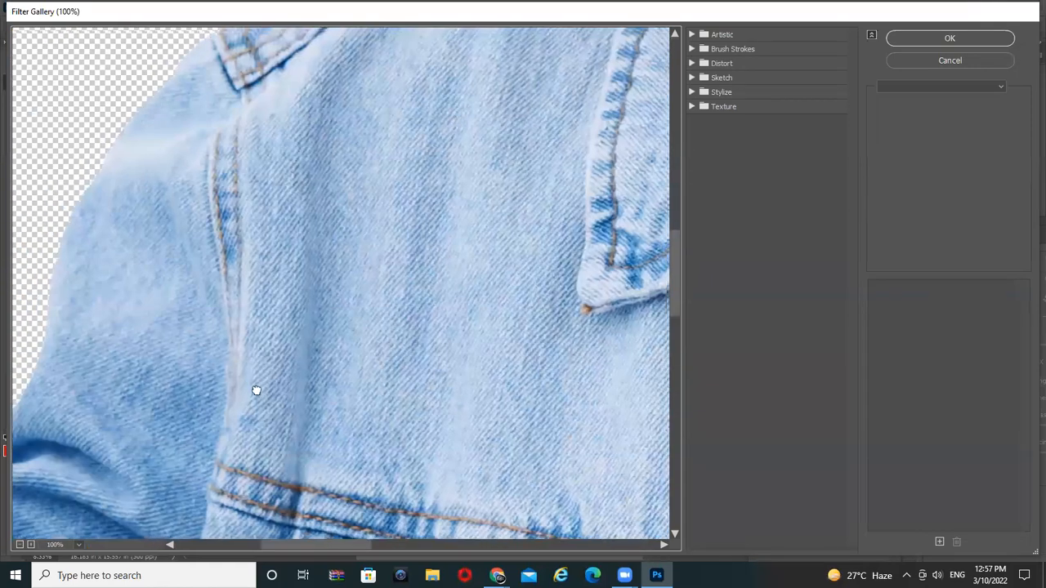
left_click_drag(506, 98, 187, 455)
left_click_drag(563, 224, 345, 293)
left_click_drag(550, 98, 402, 416)
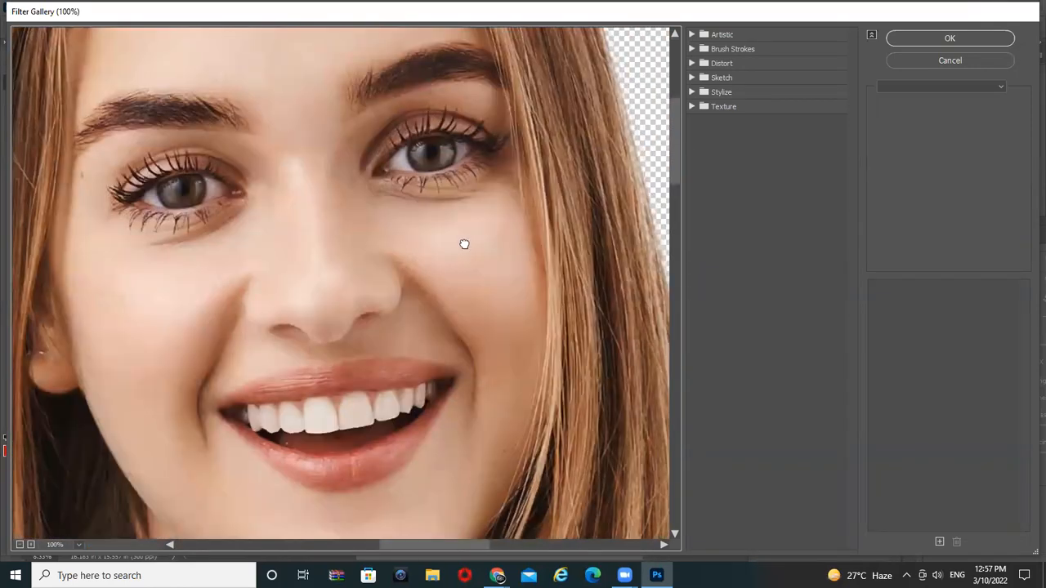
left_click_drag(624, 187, 633, 262)
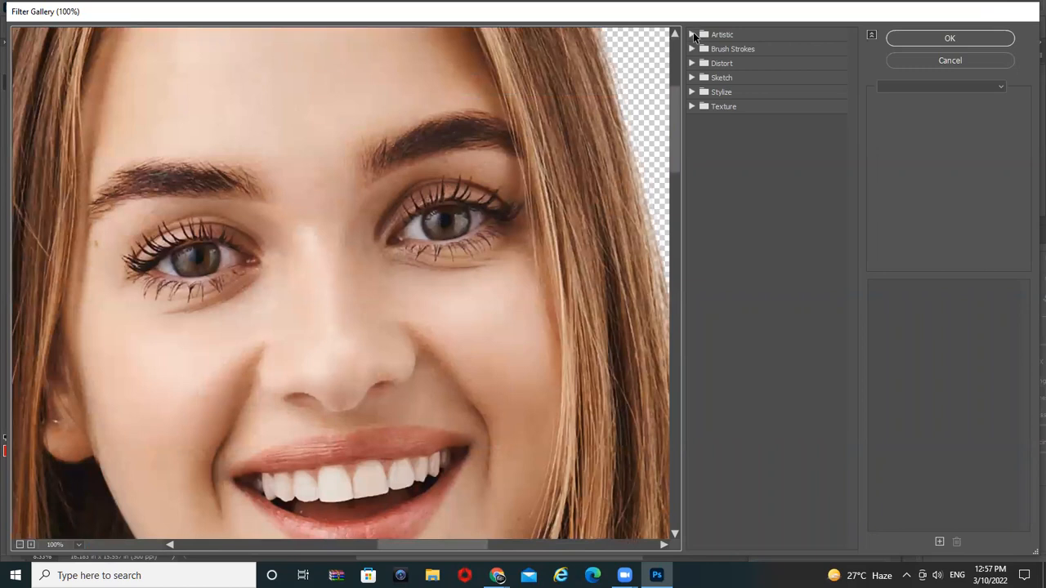
- Try the Artistic filters Colored Pencil, Cutout and Dry Brush, apply Dry Brush with brush size 2, and undo it
left_click(692, 34)
left_click(712, 57)
left_click(768, 58)
left_click(812, 71)
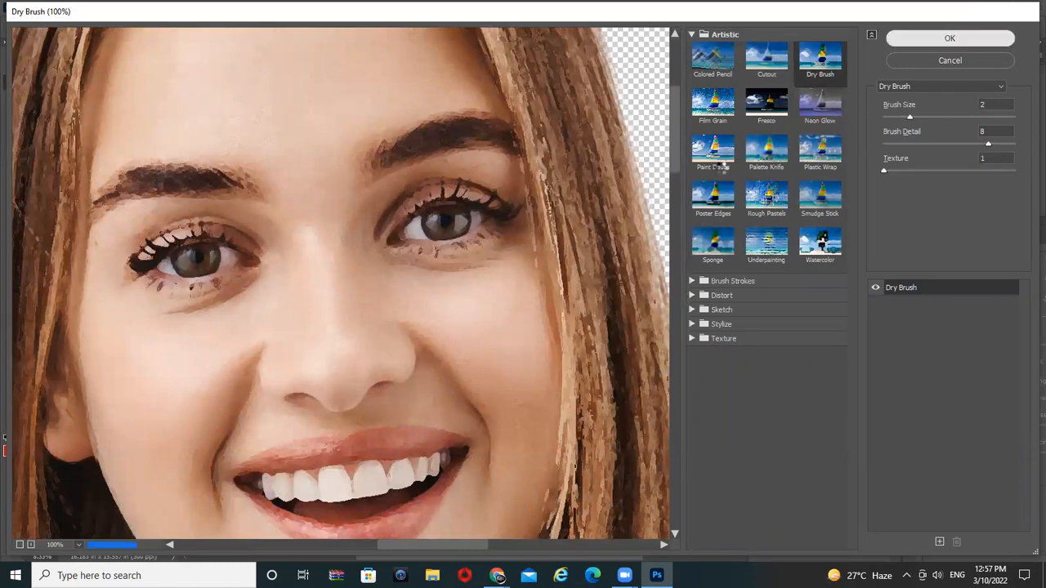
key("Return")
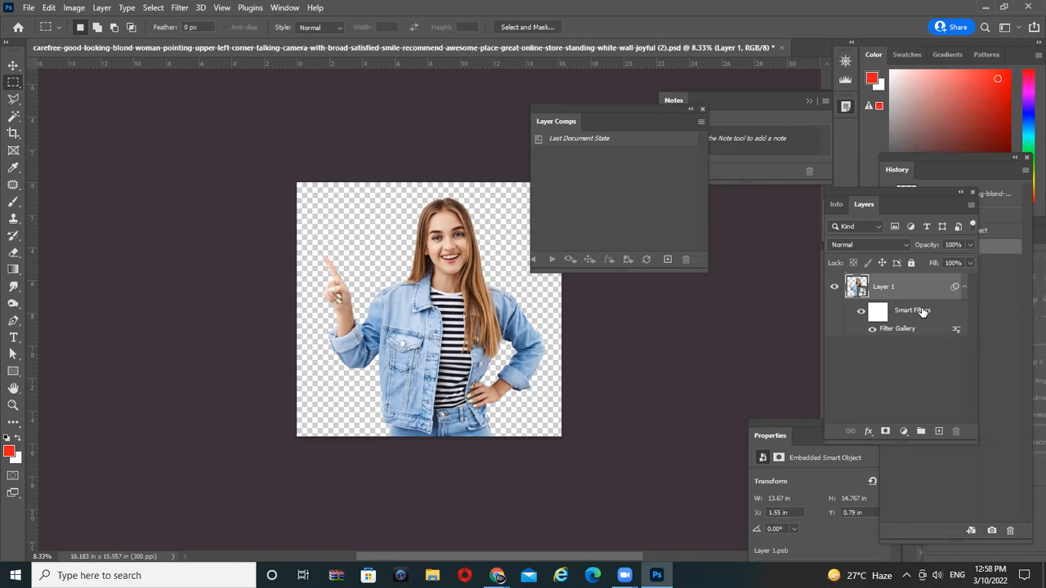
key("ctrl+z")
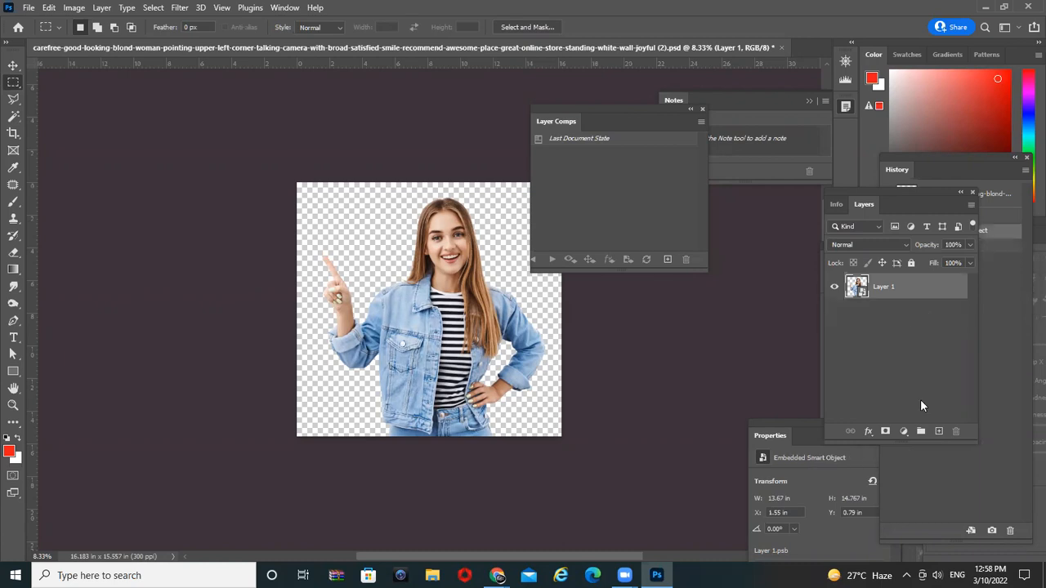
- Add a new layer beneath the woman's layer and fill it with the red foreground colour
left_click(938, 430)
left_click_drag(891, 287, 899, 327)
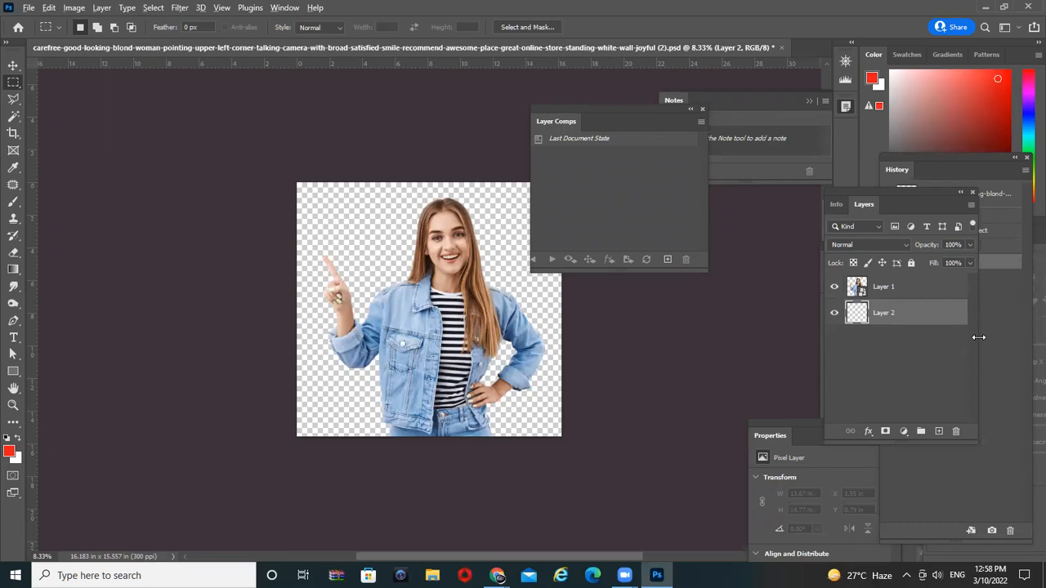
key("alt+BackSpace")
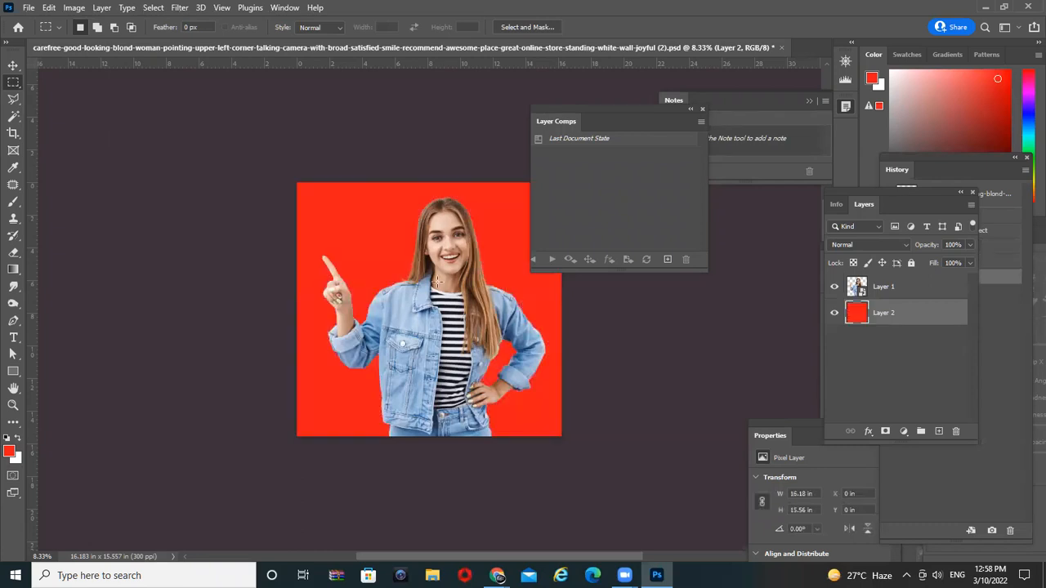
- Apply the Filter Gallery's Fresco effect to the woman's layer with brush size 2, brush detail 8 and texture 1
left_click(862, 293)
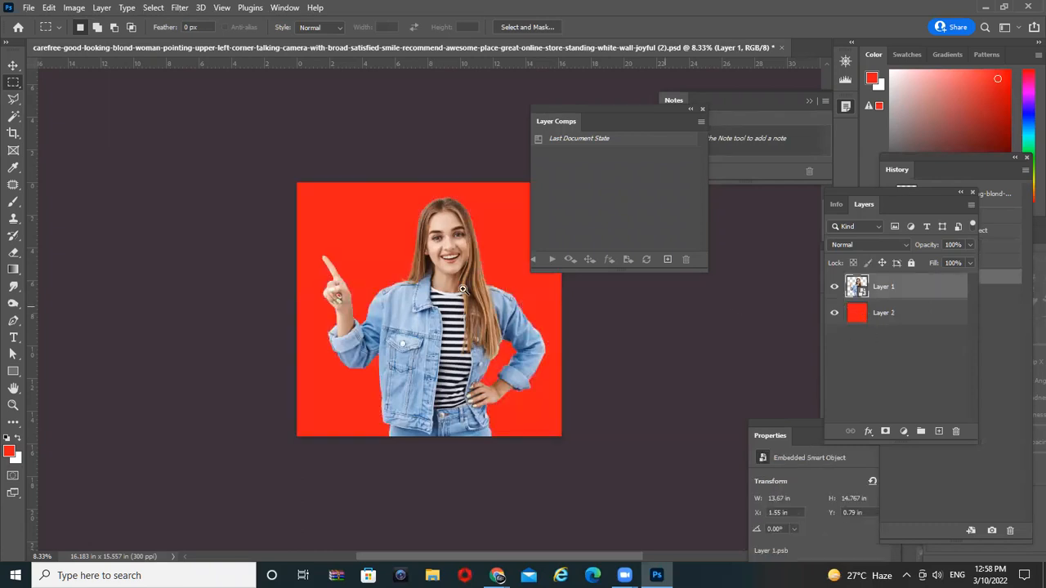
scroll(431, 281, "up", 2)
left_click_drag(477, 268, 385, 327)
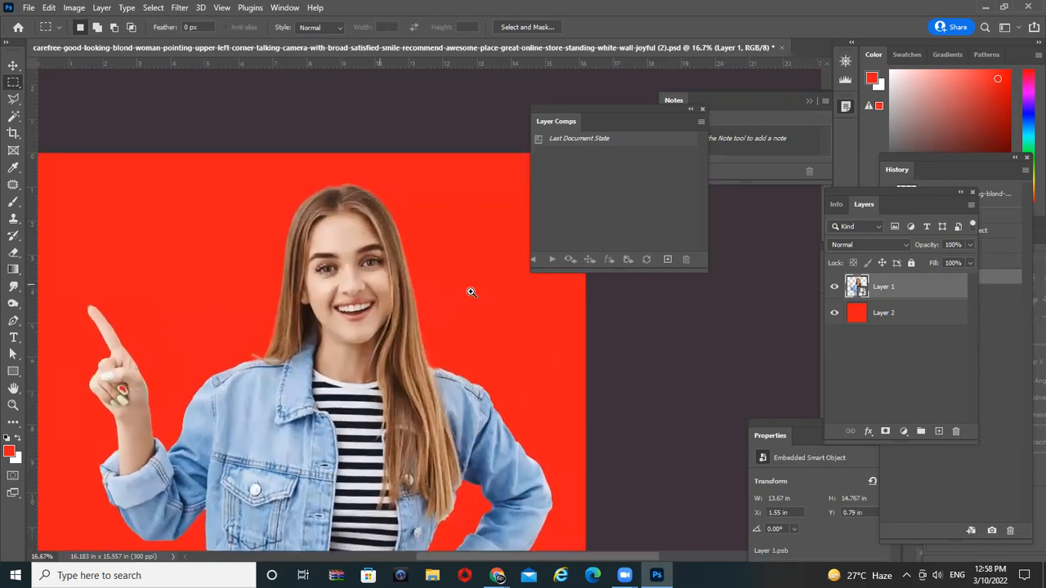
left_click(469, 292, "ctrl")
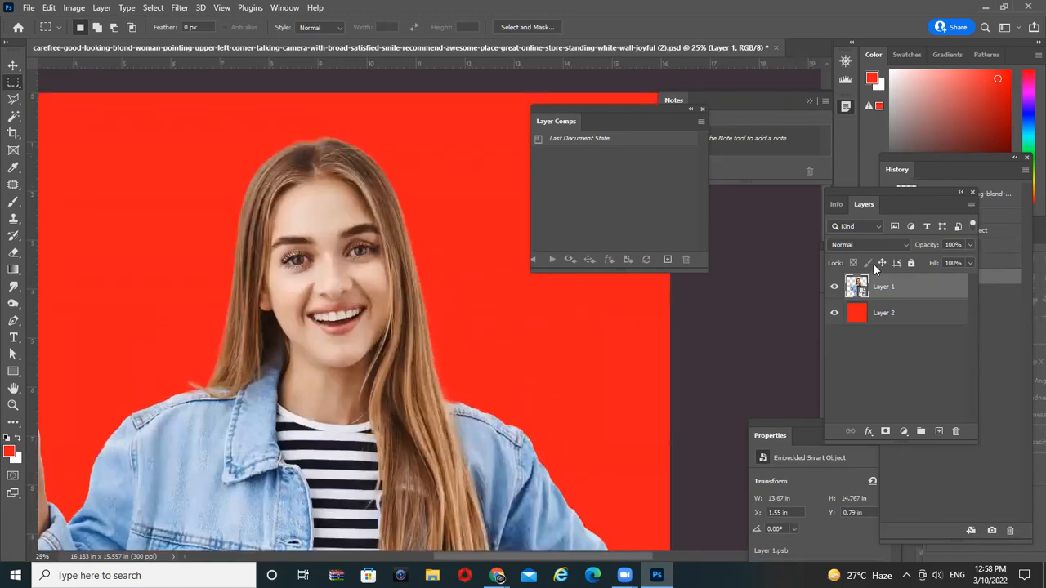
left_click(179, 8)
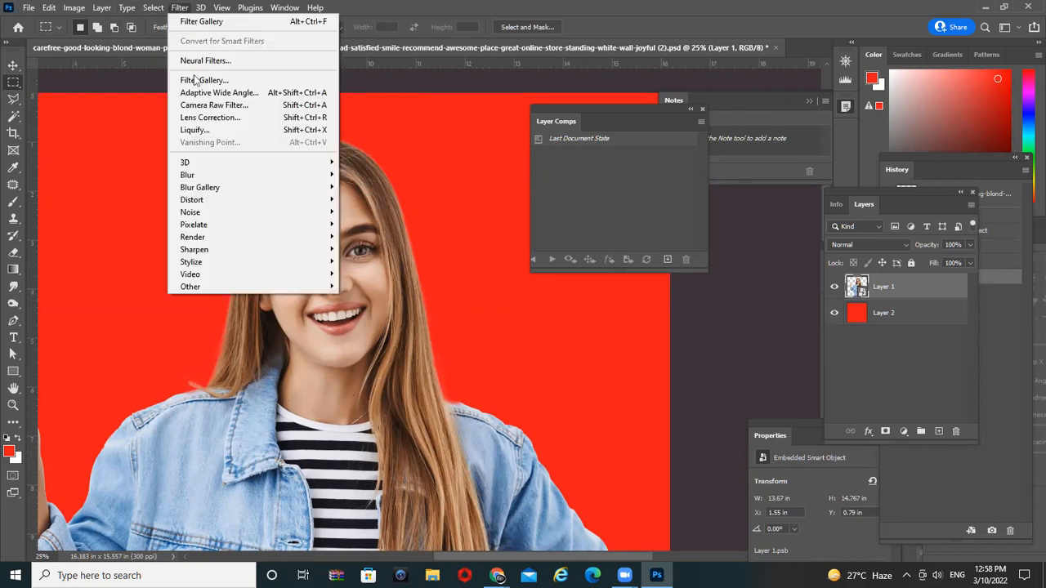
left_click(250, 81)
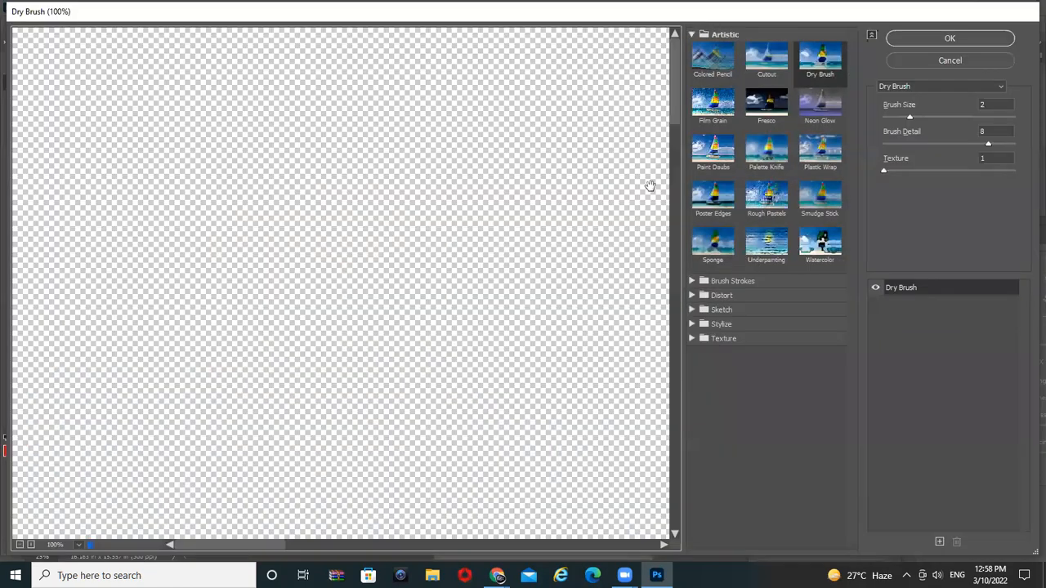
scroll(509, 227, "down", 5)
scroll(515, 281, "up", 5)
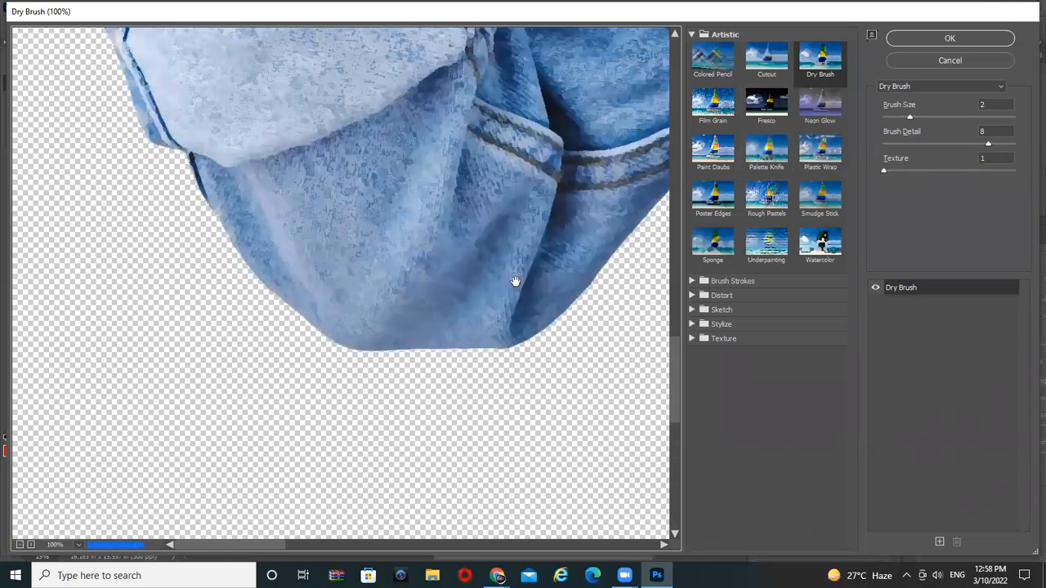
scroll(457, 155, "up", 3)
left_click_drag(466, 142, 367, 382)
left_click_drag(553, 158, 358, 339)
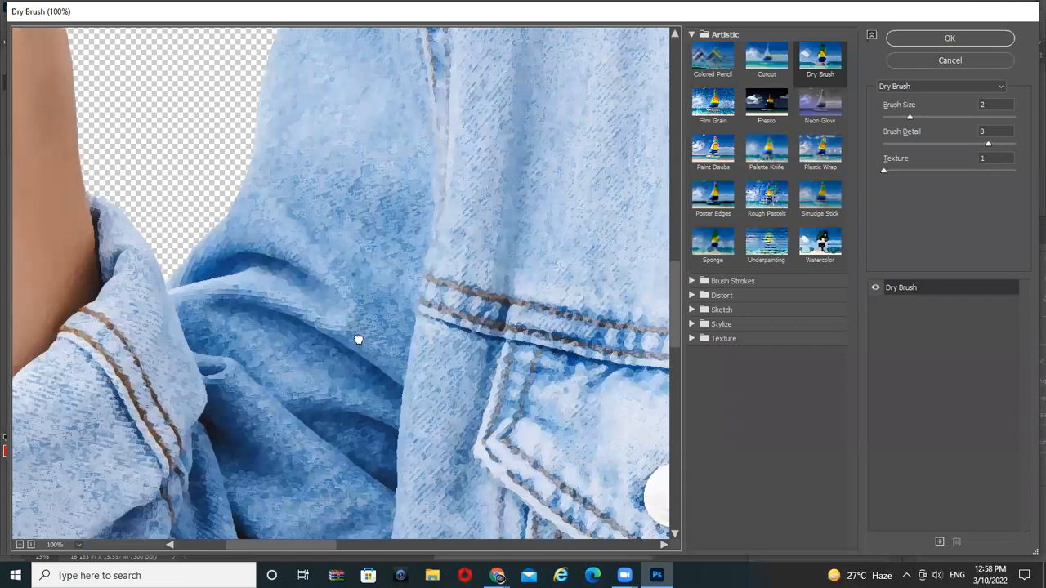
left_click_drag(439, 177, 229, 500)
left_click_drag(489, 169, 439, 295)
left_click_drag(524, 158, 402, 273)
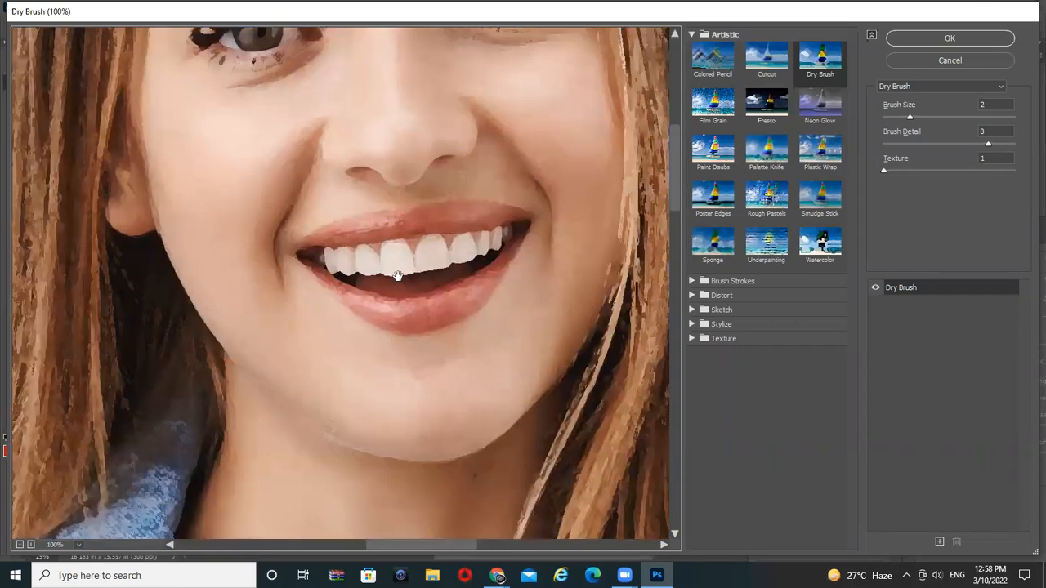
left_click_drag(553, 132, 553, 227)
left_click(761, 115)
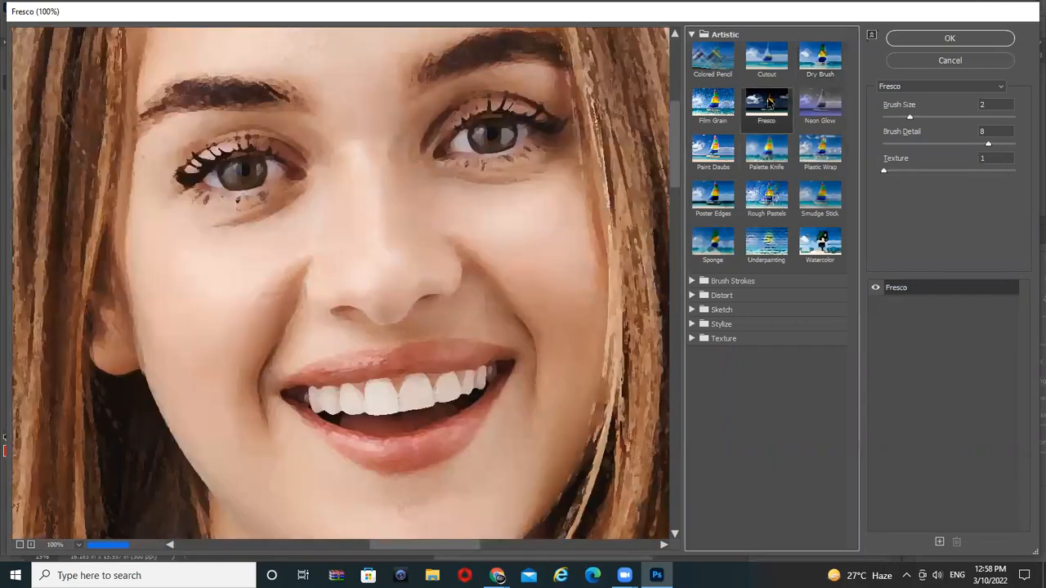
left_click(894, 39)
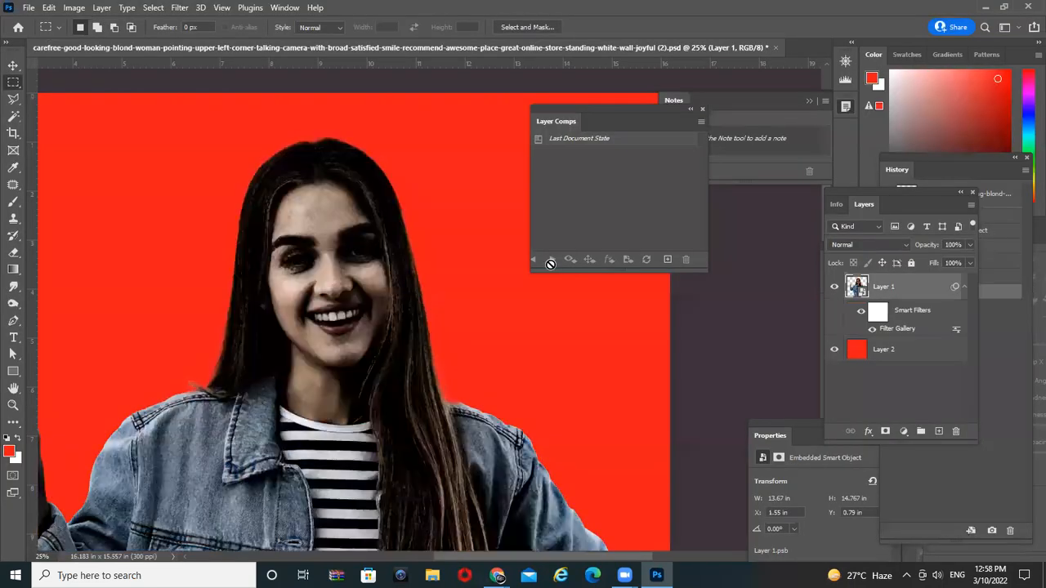
- Examine the Fresco effect on the woman's face, hair and jacket up close with the panels hidden
left_click(385, 310, "alt")
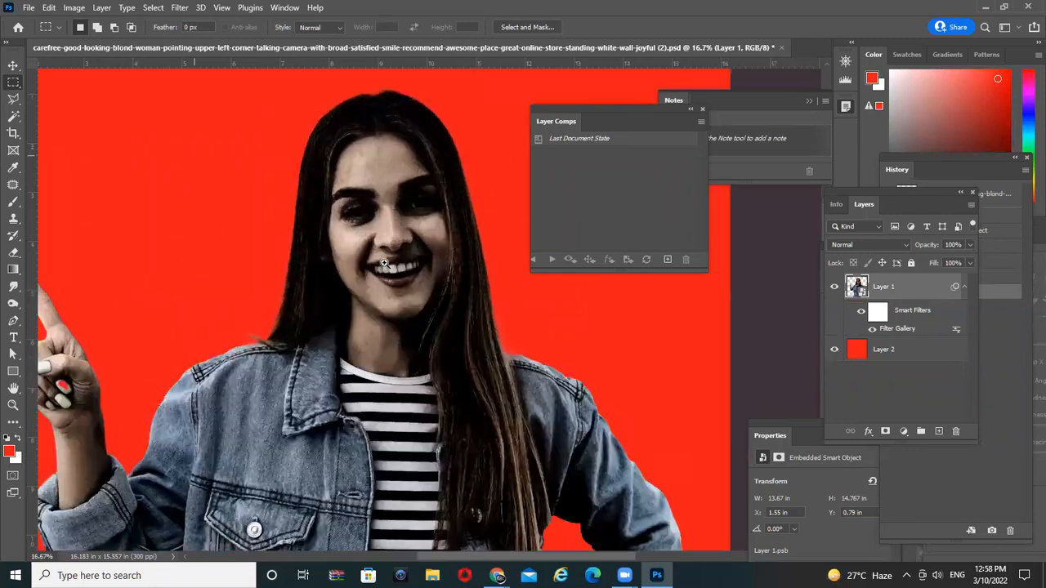
left_click(324, 213, "ctrl")
left_click_drag(418, 312, 494, 271)
key("Tab")
left_click_drag(566, 360, 578, 244)
left_click_drag(642, 247, 623, 357)
left_click(608, 228, "alt")
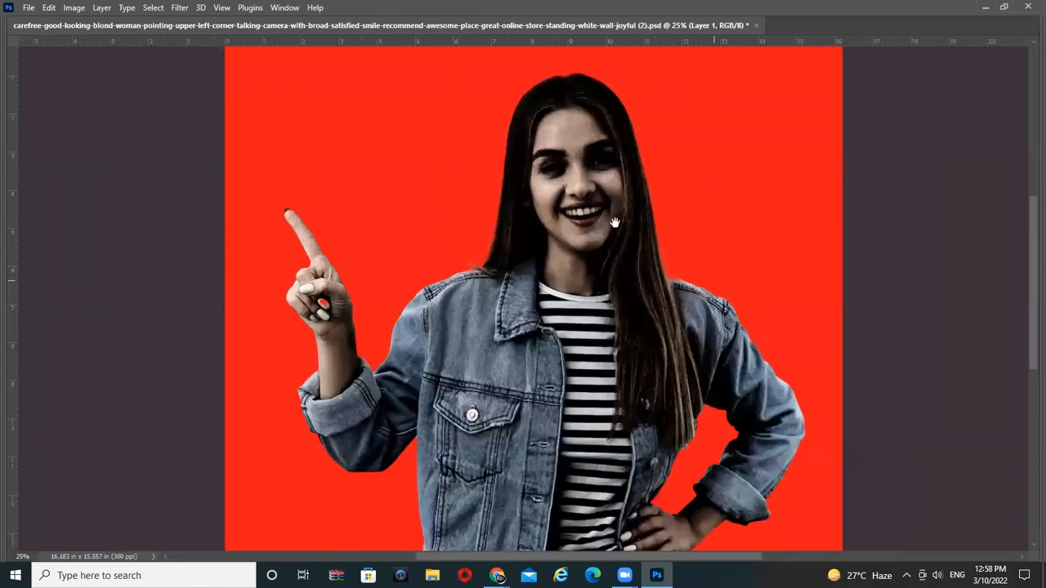
left_click(623, 213, "ctrl")
left_click(623, 212, "ctrl")
left_click_drag(624, 212, 554, 358)
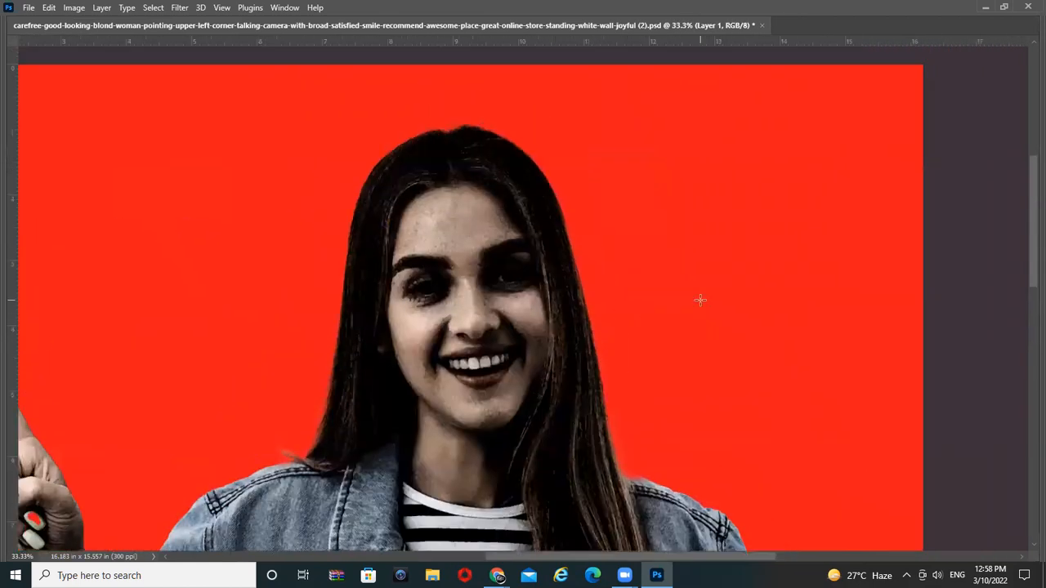
key("Tab")
- Paint black on the smart filter mask over the woman's face and hair with the Brush tool to hide the Fresco effect there
left_click(877, 313)
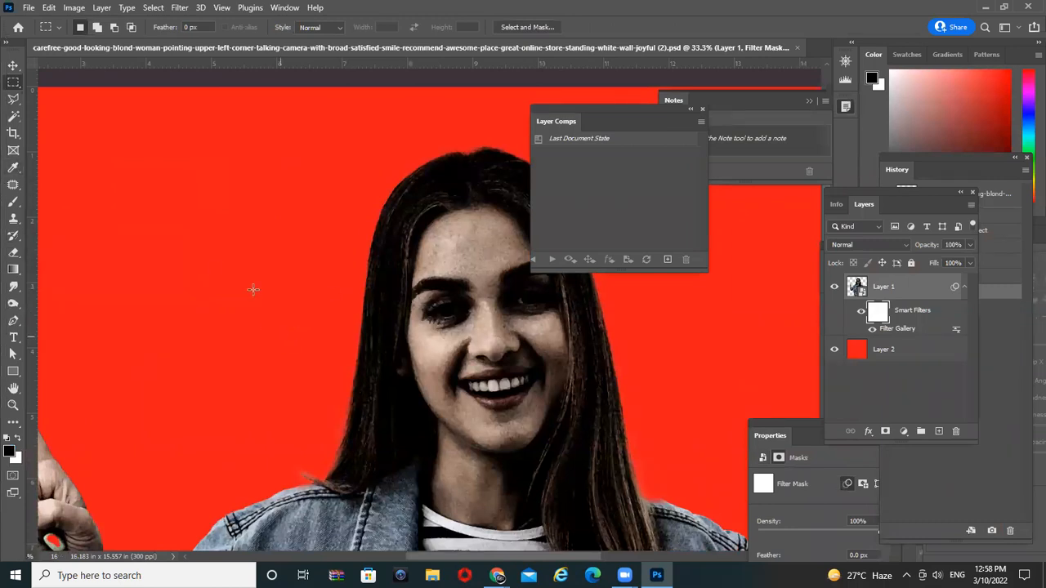
left_click(14, 206)
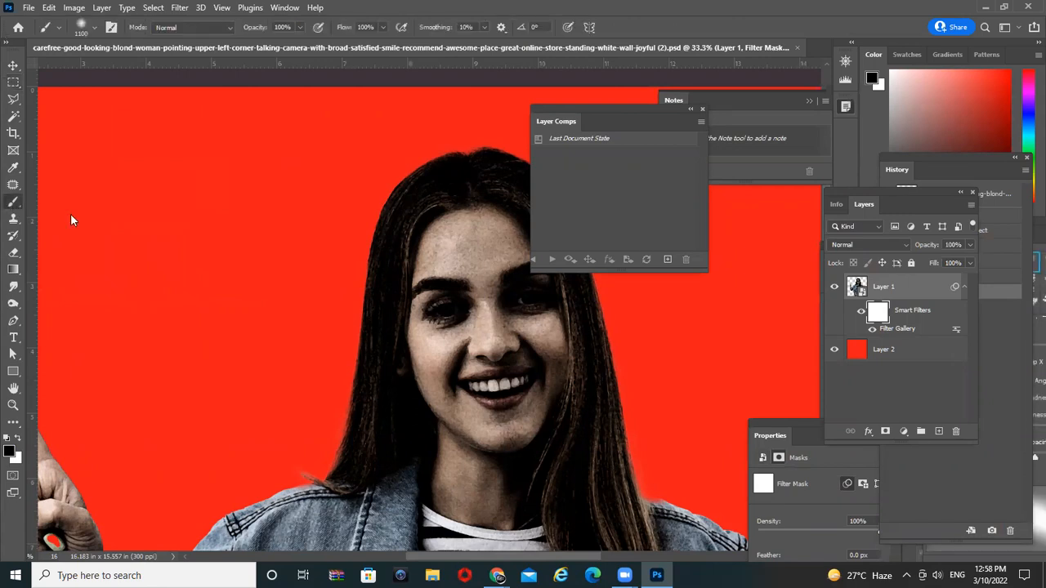
left_click(481, 328)
left_click(466, 303)
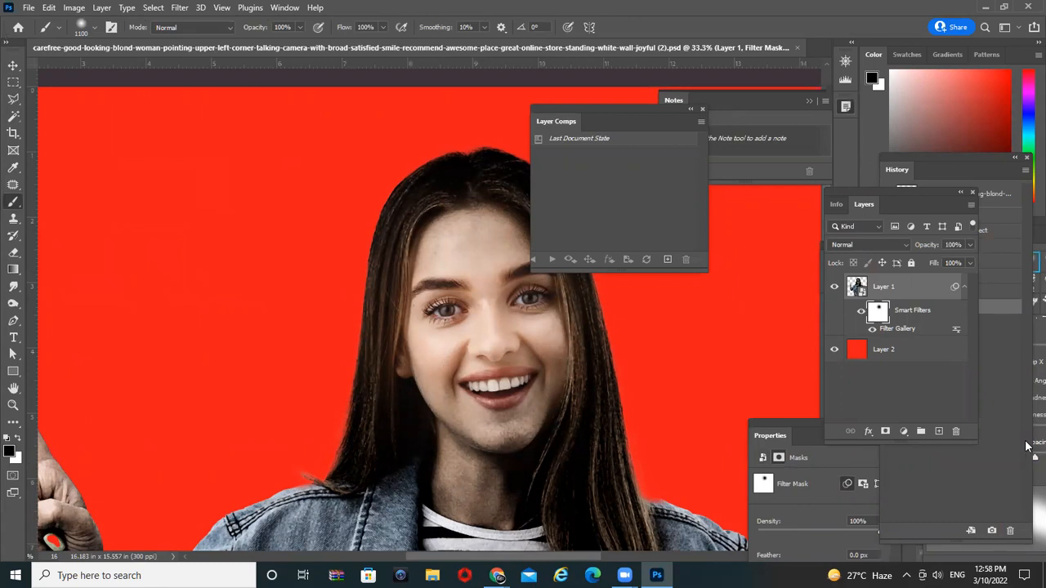
key("ctrl+z")
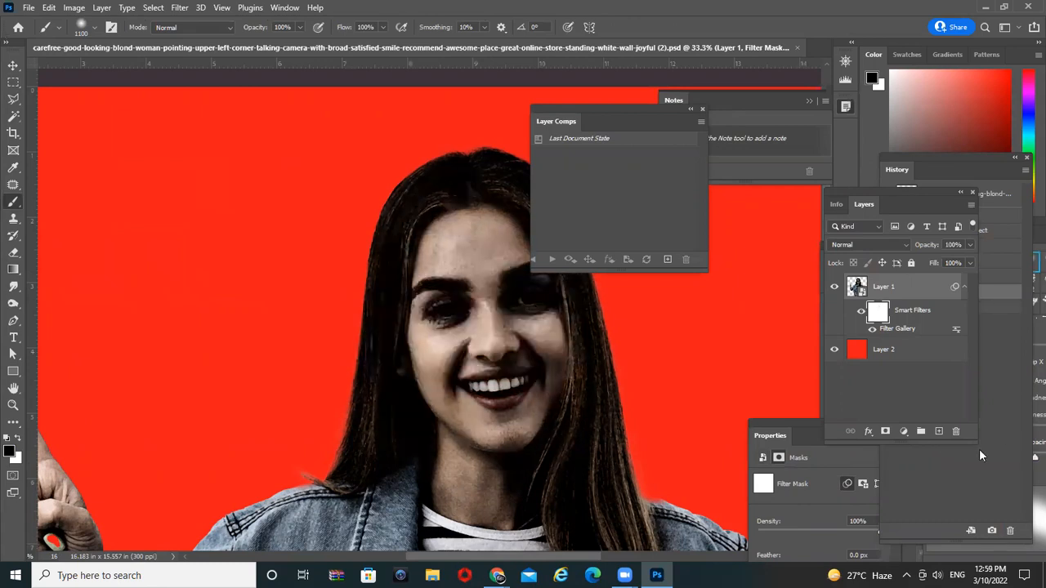
mouse_move(467, 390)
left_mouse_down()
mouse_move(432, 283)
mouse_move(596, 368)
mouse_move(543, 265)
mouse_move(473, 447)
mouse_move(107, 324)
left_mouse_up()
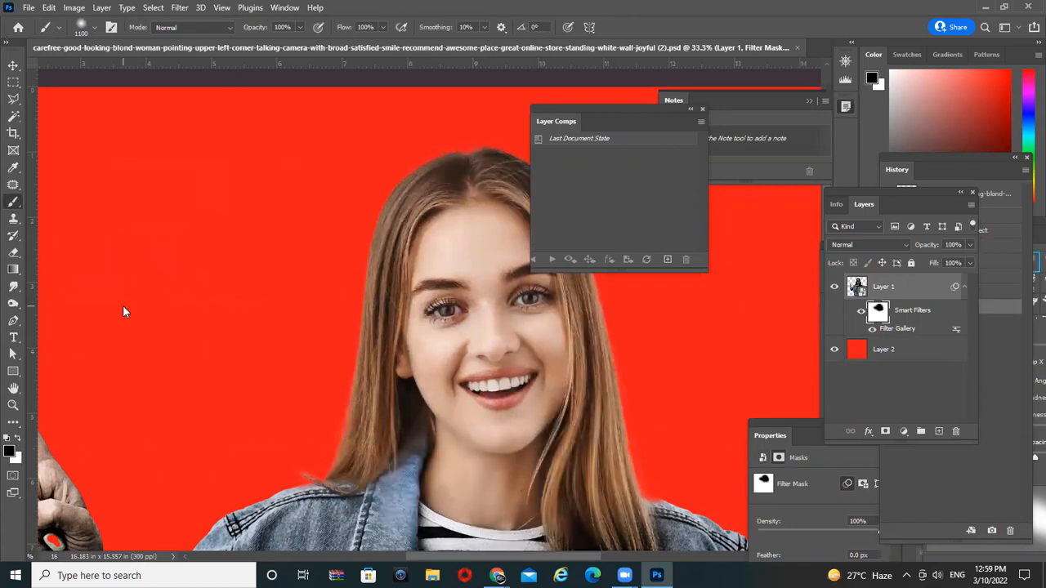
- Delete the smart filters and their mask from the woman's layer
left_click(429, 405, "alt")
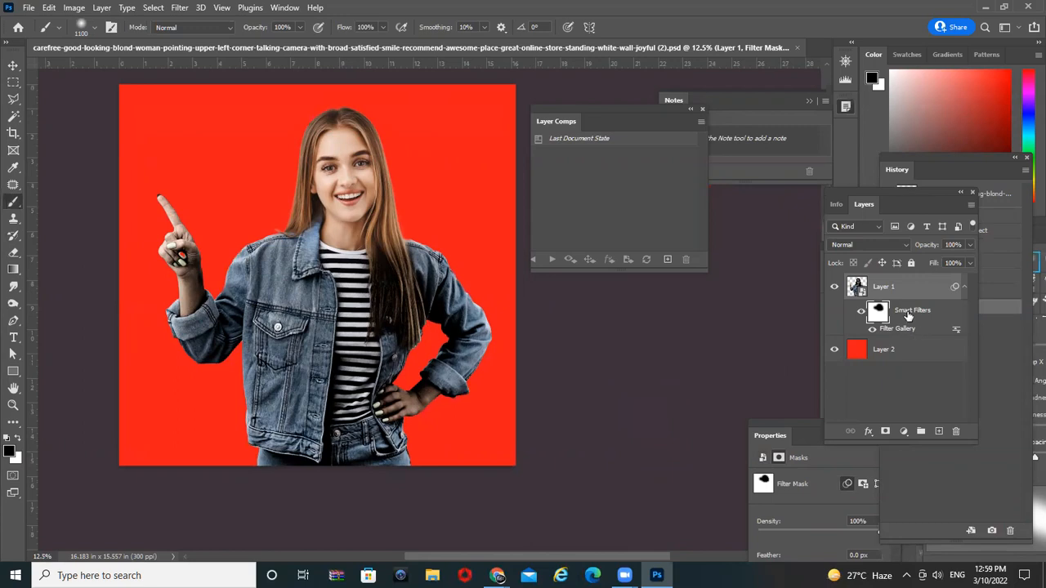
left_click_drag(947, 430, 954, 431)
- Open Neural Filters for the woman's layer and try switching the Harmonization filter on and off
left_click(179, 8)
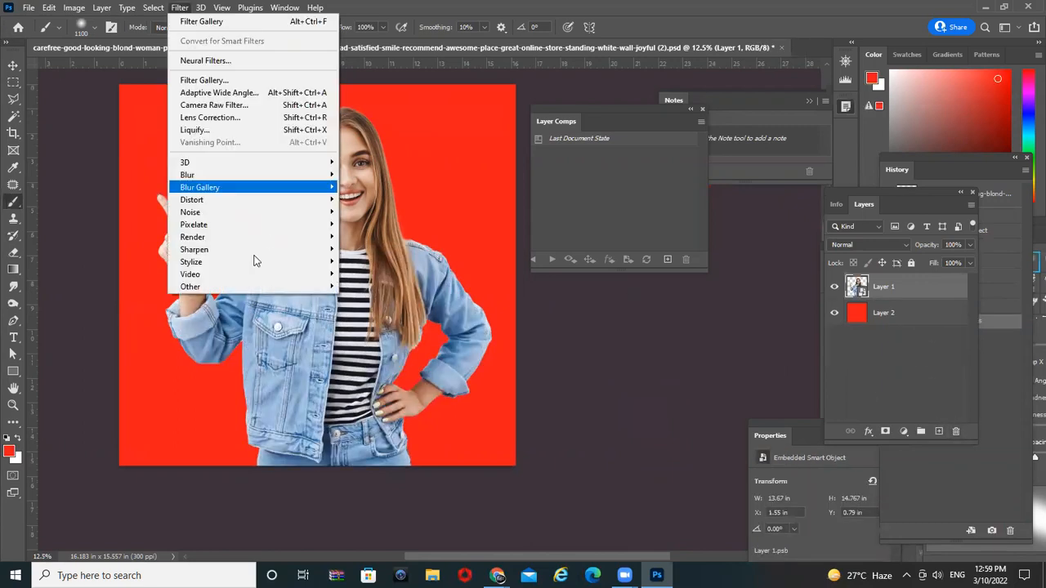
left_click(205, 60)
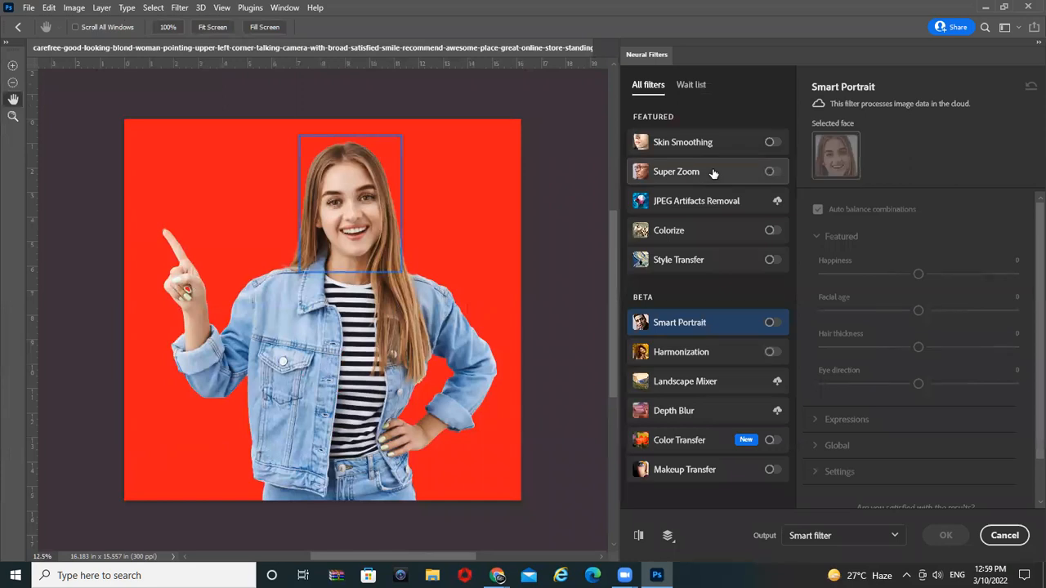
mouse_move(713, 173)
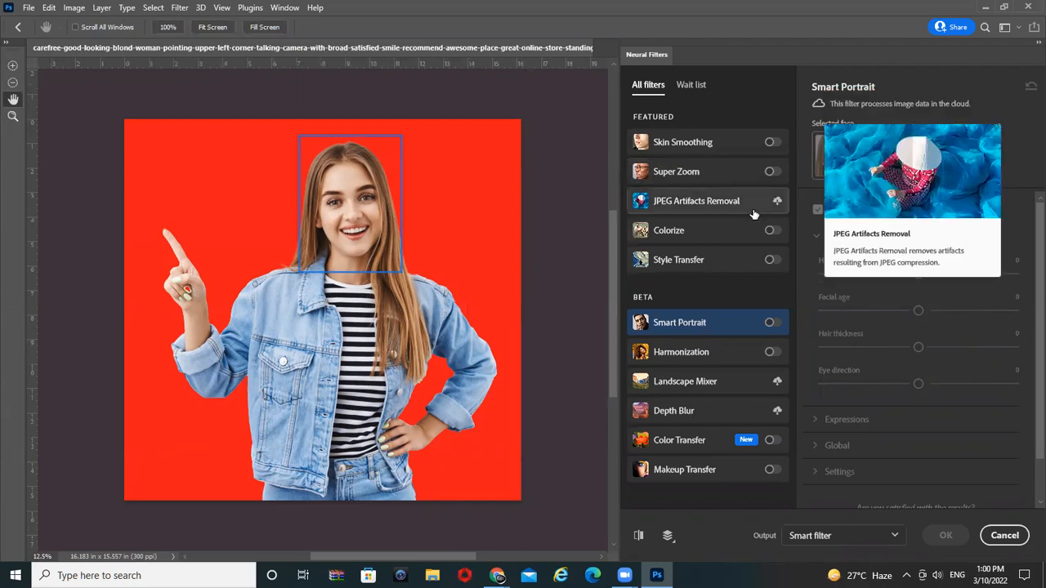
left_click(707, 362)
left_click(772, 352)
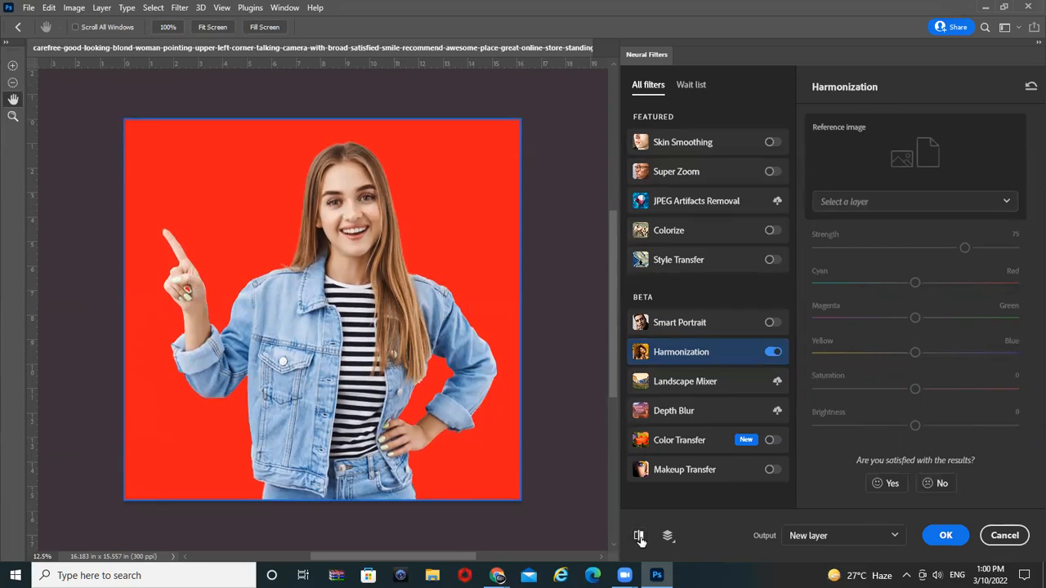
left_click(773, 352)
left_click(773, 353)
left_click(773, 353)
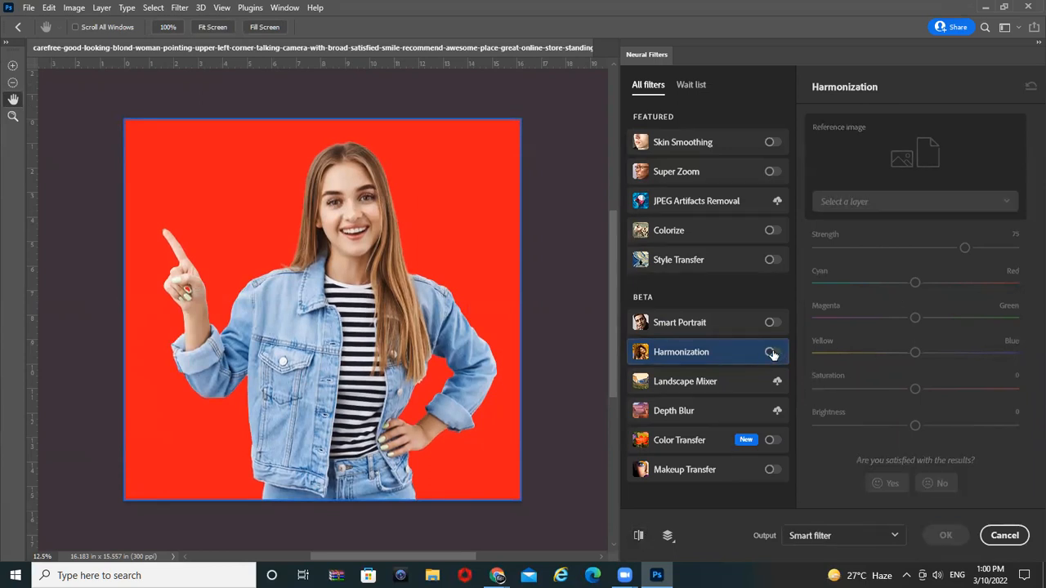
left_click(773, 353)
left_click(773, 353)
- Try the Colorize neural filter on the woman with the Retro light yellow and Retro red profiles
left_click(773, 233)
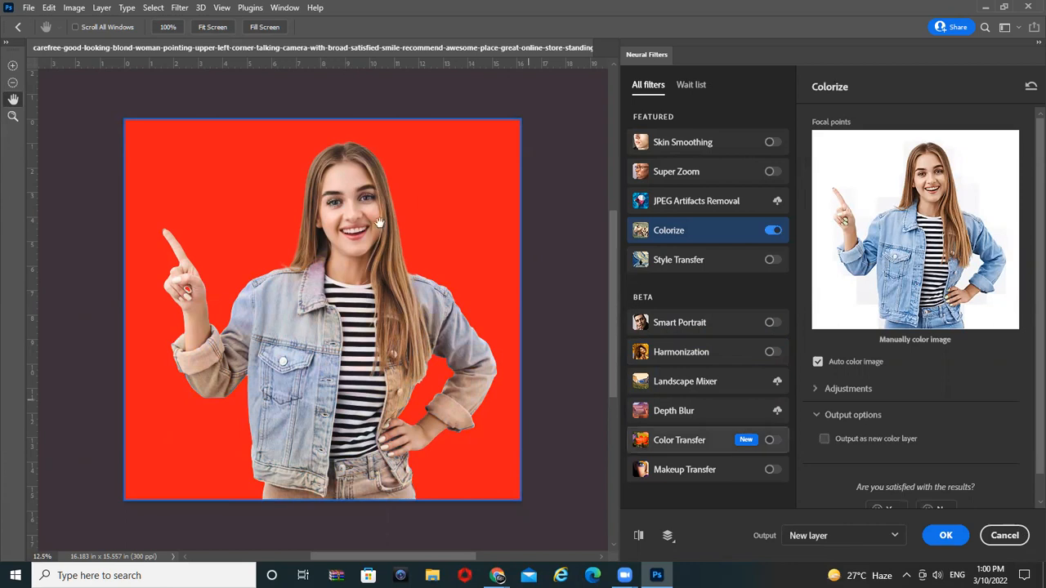
left_click(846, 390)
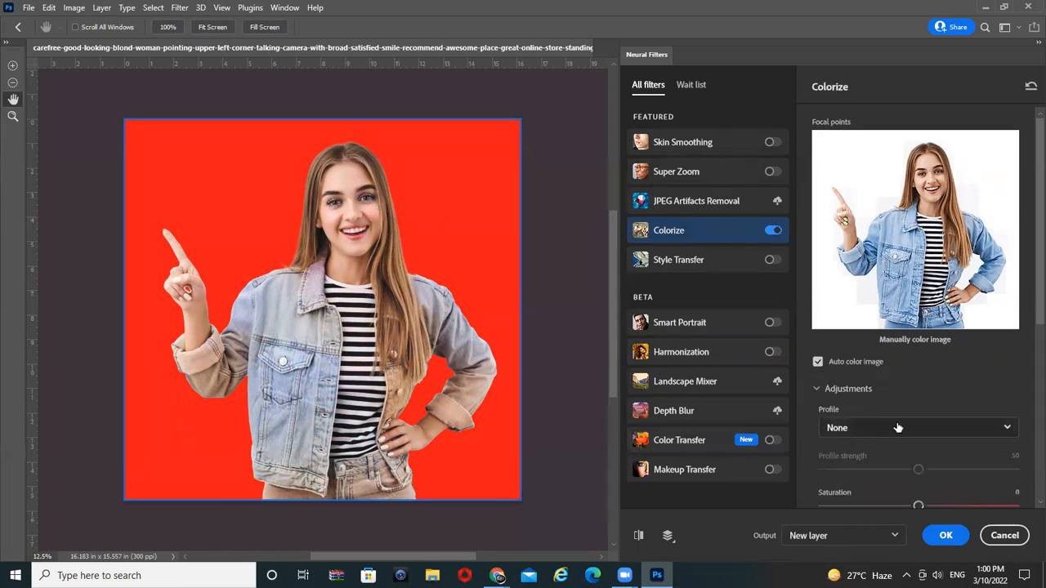
scroll(897, 427, "down", 2)
left_click(892, 360)
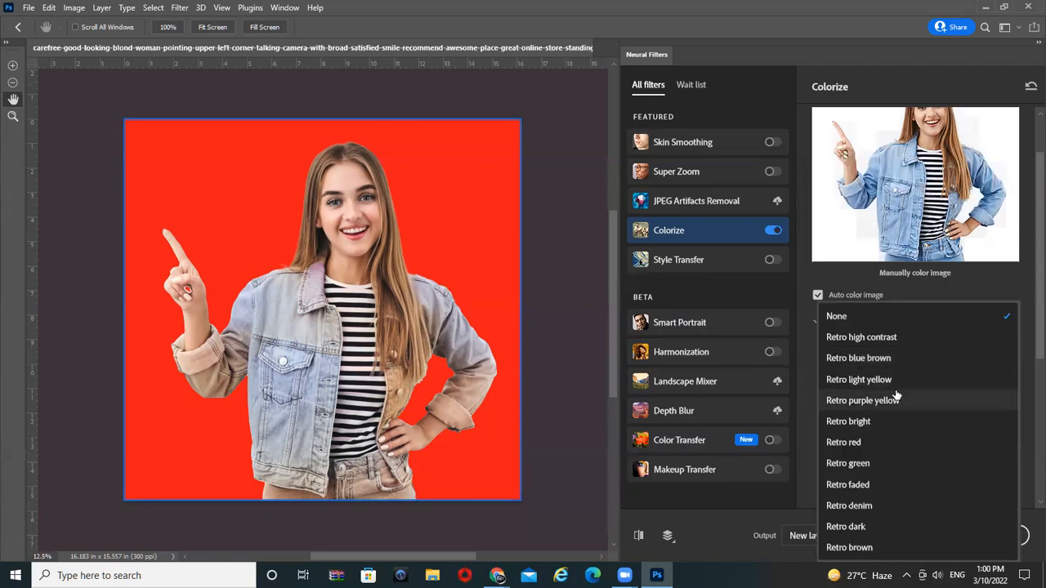
left_click(896, 380)
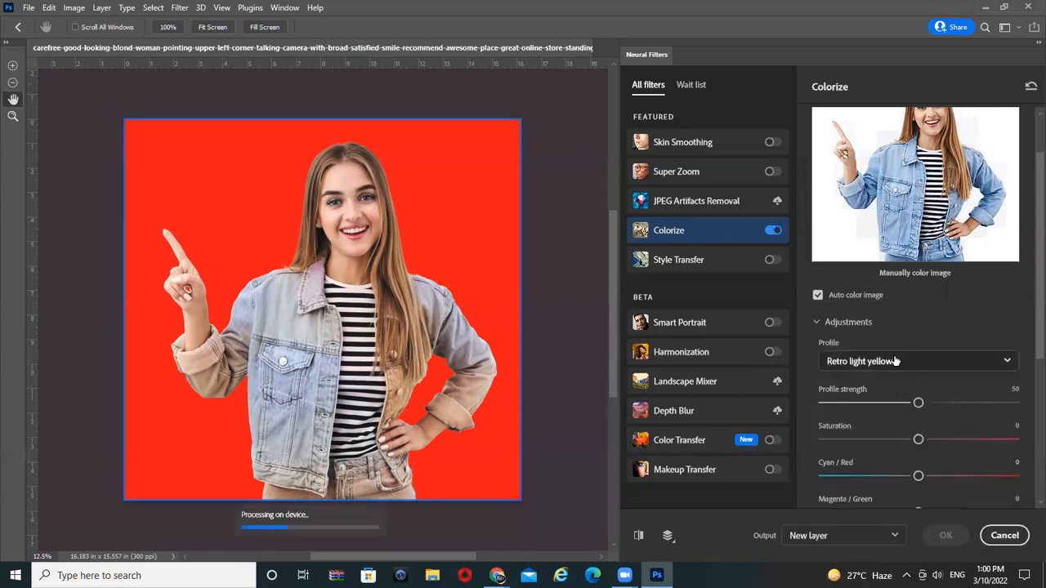
left_click(896, 360)
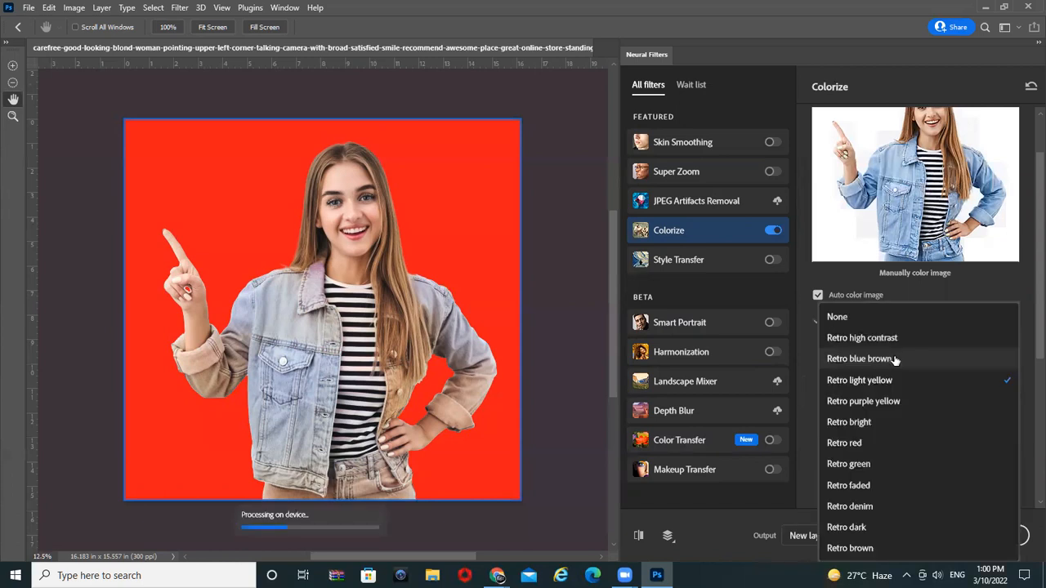
left_click(867, 443)
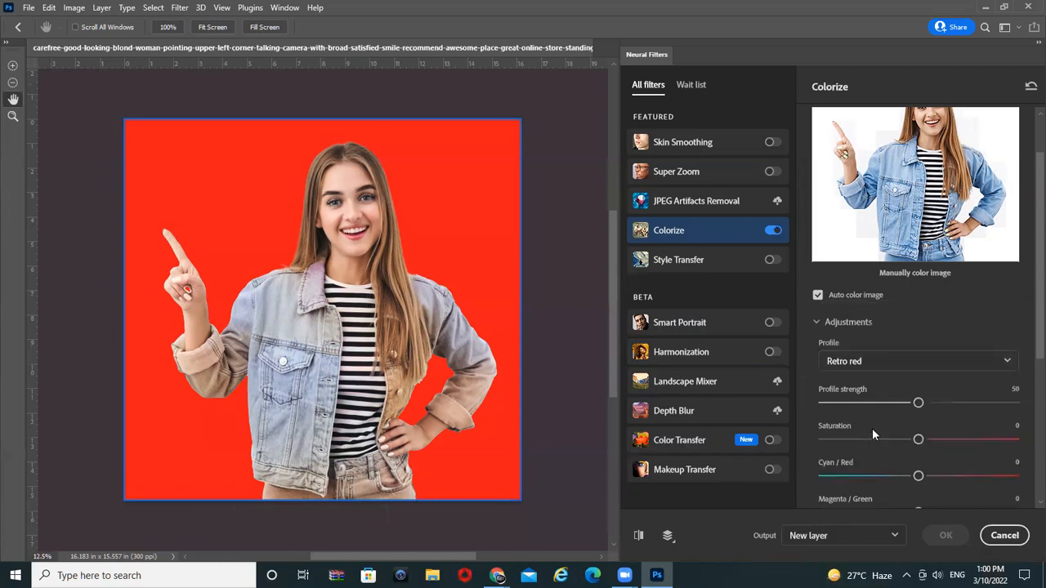
- Try Colorize's Retro dark profile with saturation at +24, and switch the Colorize filter off
left_click(919, 364)
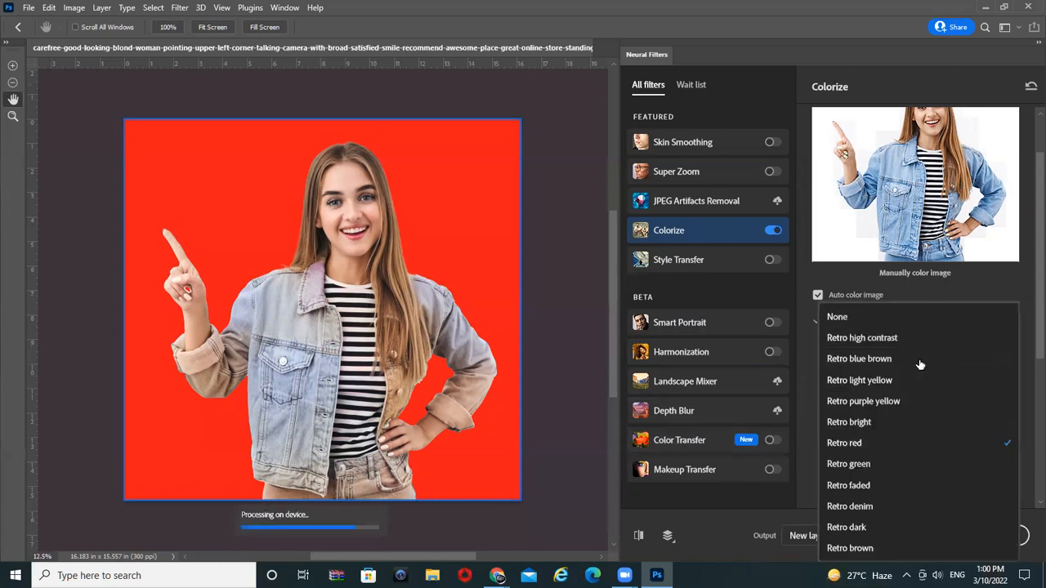
left_click(908, 529)
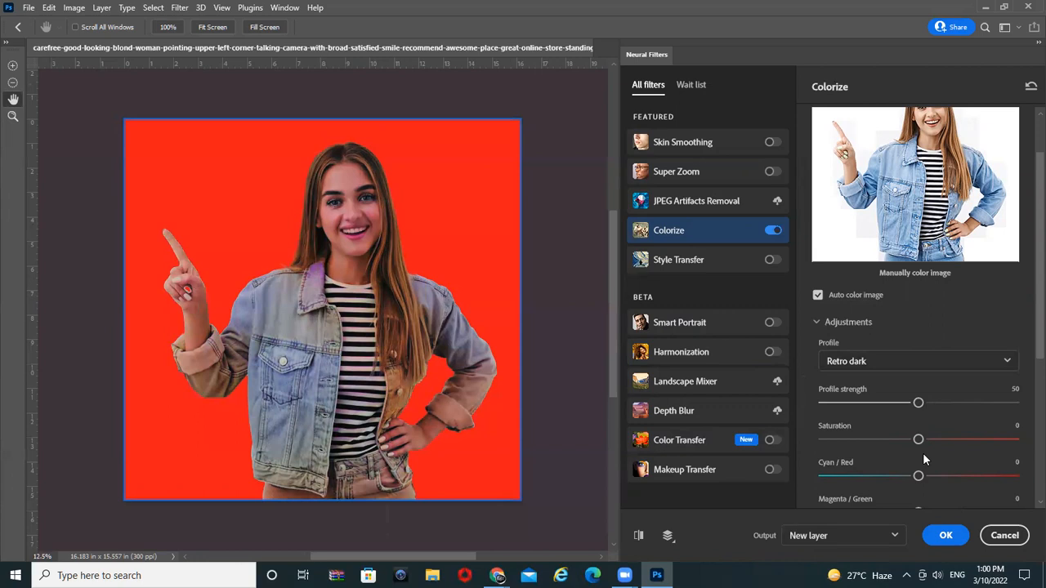
left_click_drag(919, 440, 965, 440)
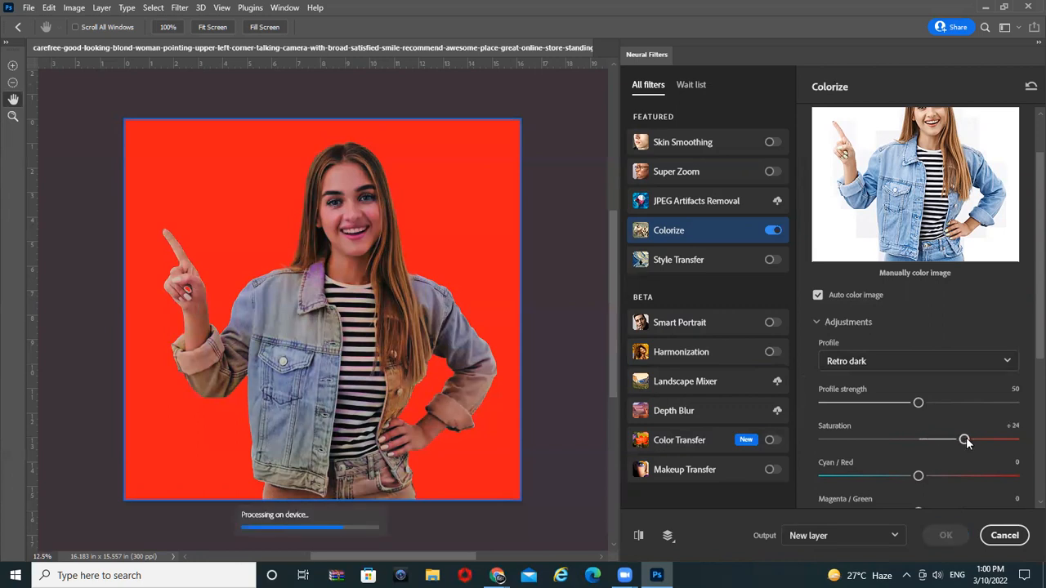
left_click(774, 231)
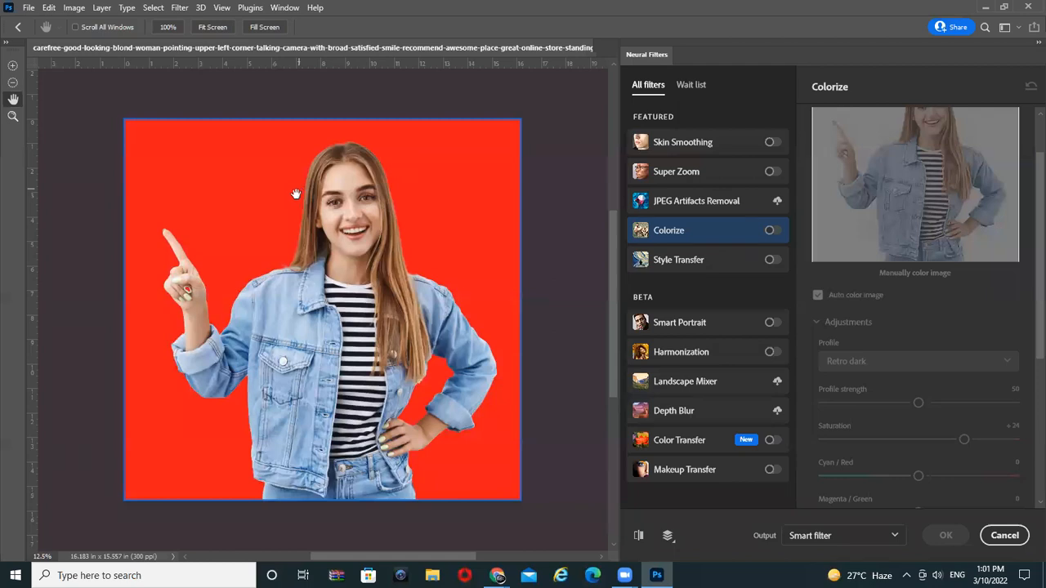
- Try the Style Transfer neural filter with the wheat field artist style on the woman, and cancel the Neural Filters
left_click(768, 260)
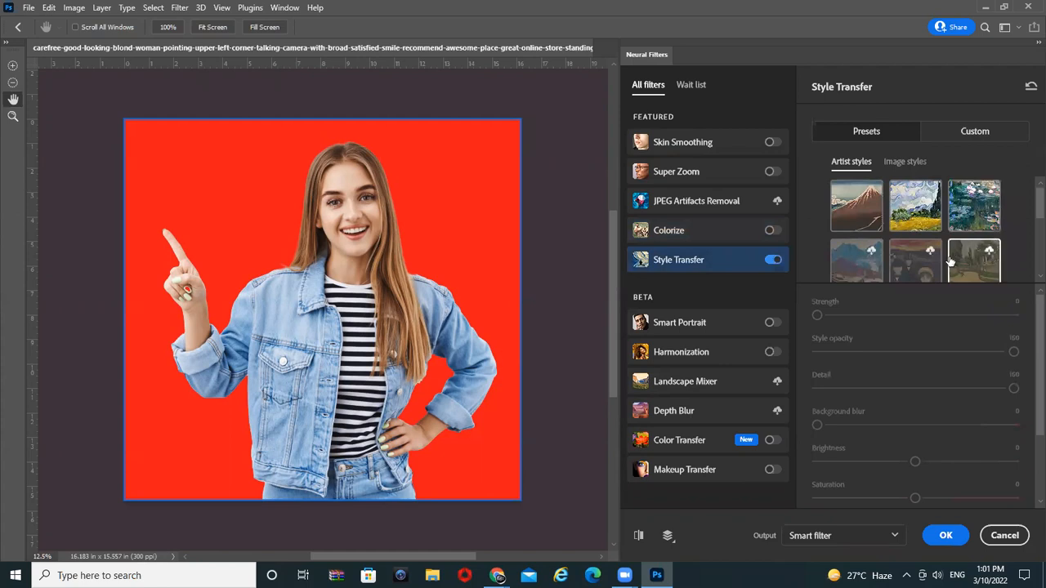
left_click(909, 225)
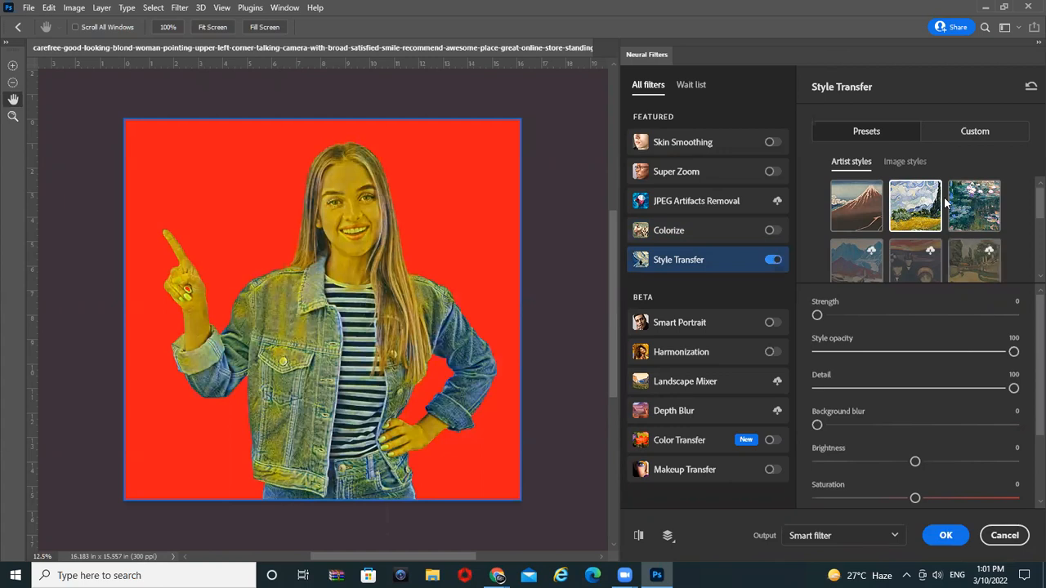
scroll(951, 216, "down", 1)
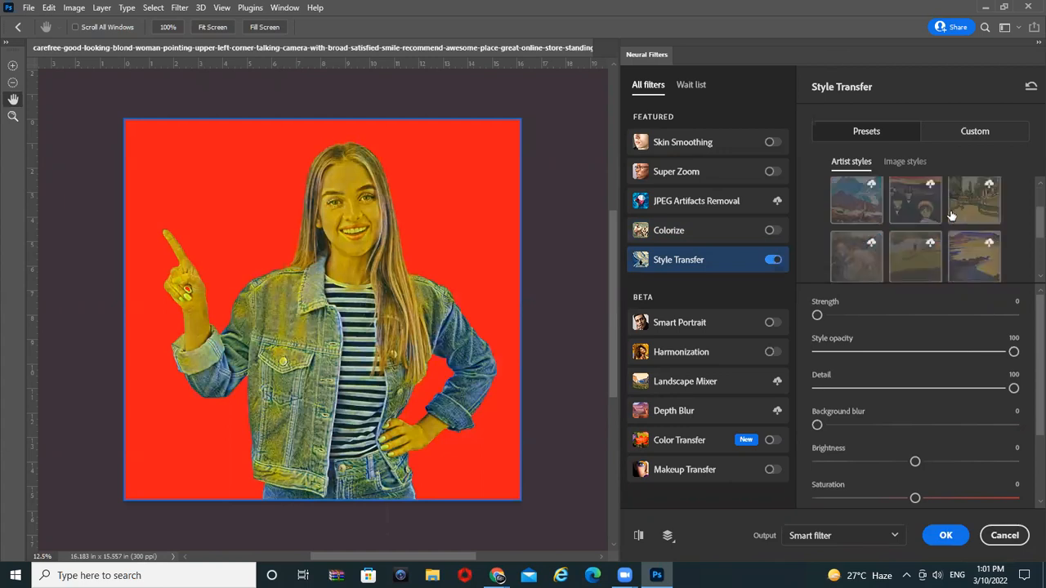
left_click(1004, 535)
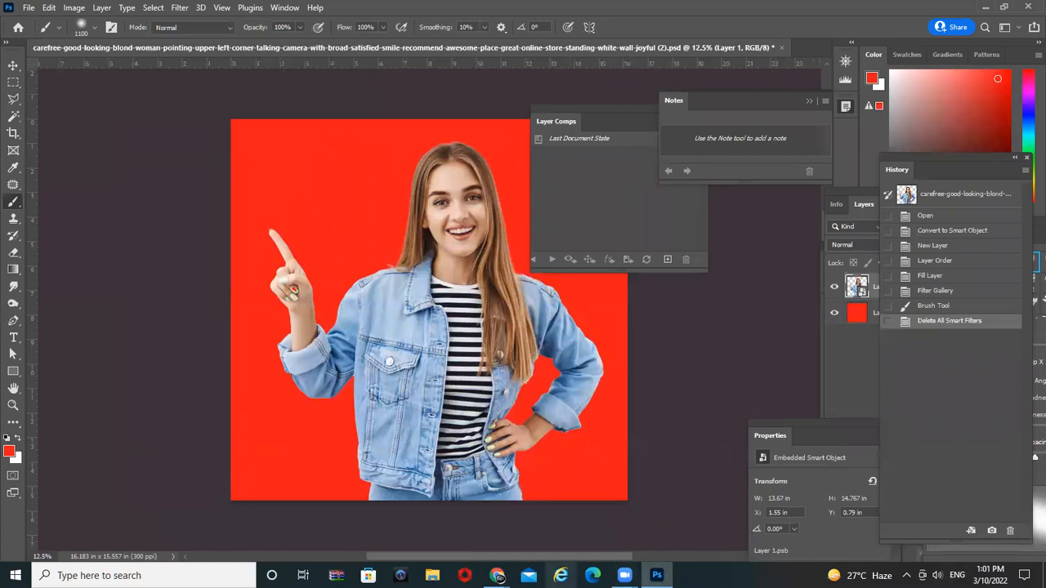
- Switch to Chrome and search Google Images for "landscape photography"
mouse_move(497, 575)
left_click(592, 510)
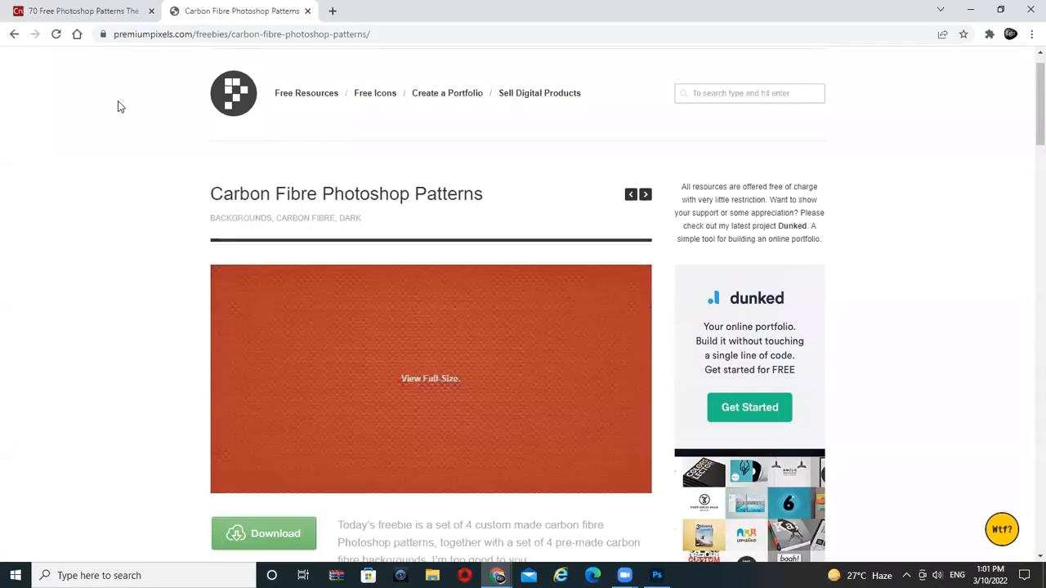
left_click(279, 39)
type("landa")
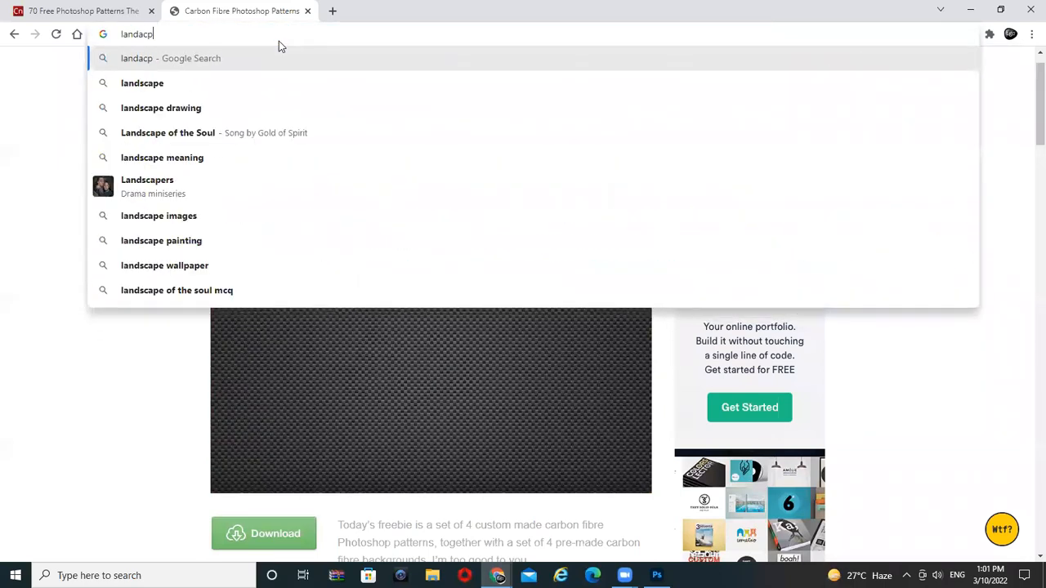
type("c")
key("BackSpace")
type("scape ")
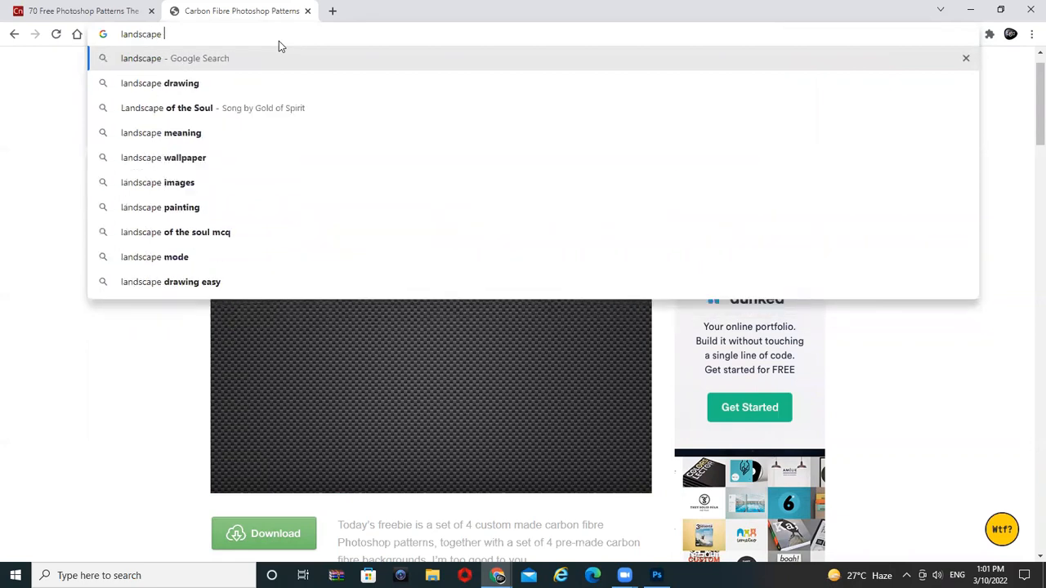
type("photograph")
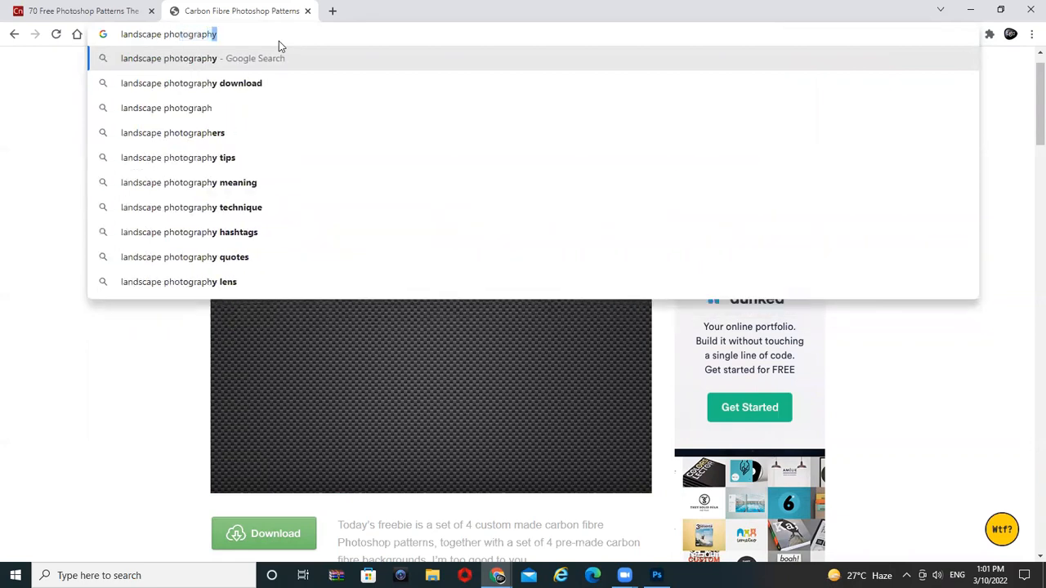
key("Return")
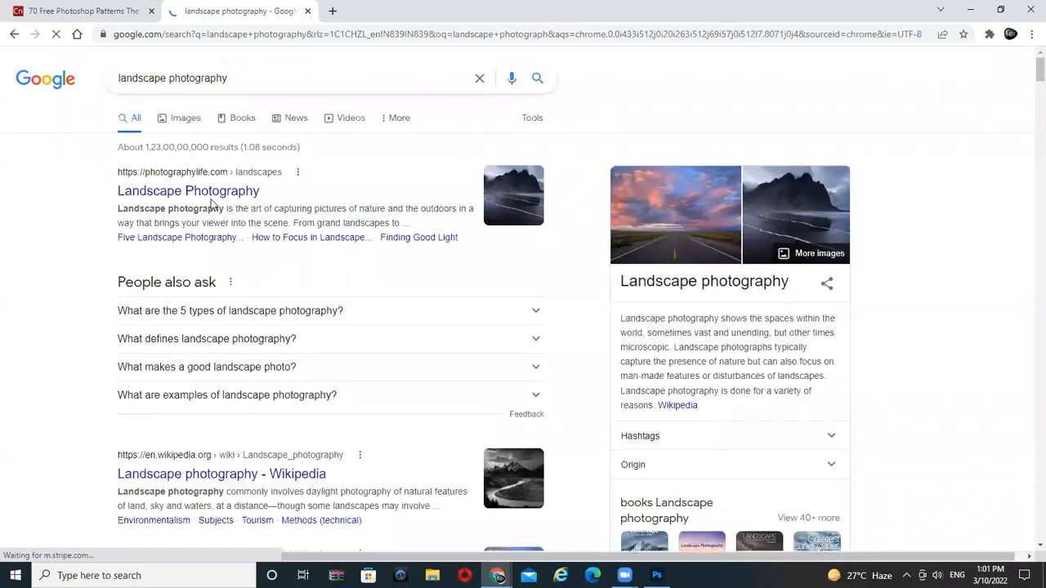
left_click(185, 119)
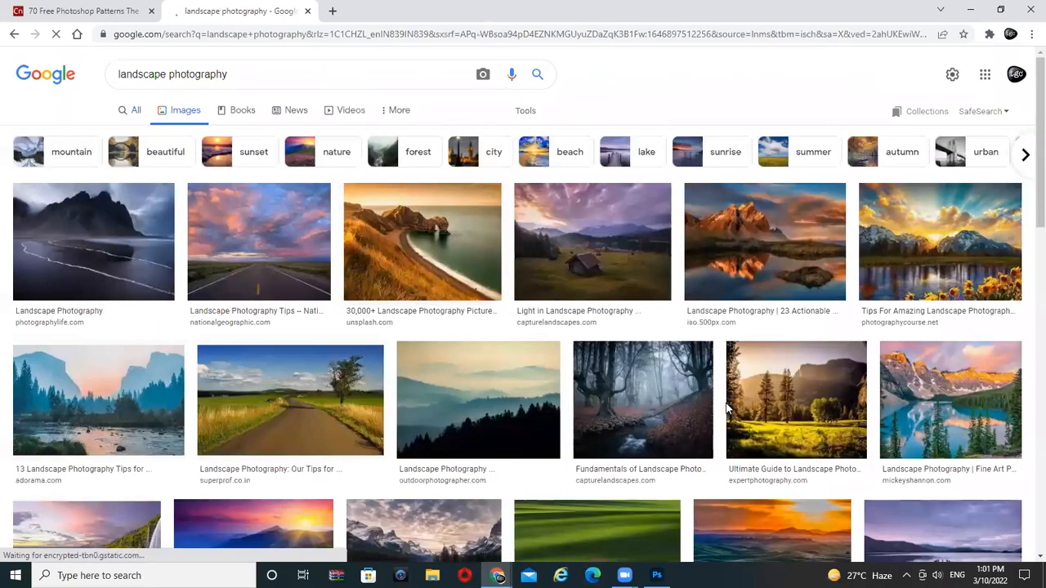
- Browse the landscape results and copy the Unsplash photo of the coastal rock arch and curved beach
scroll(723, 410, "down", 1)
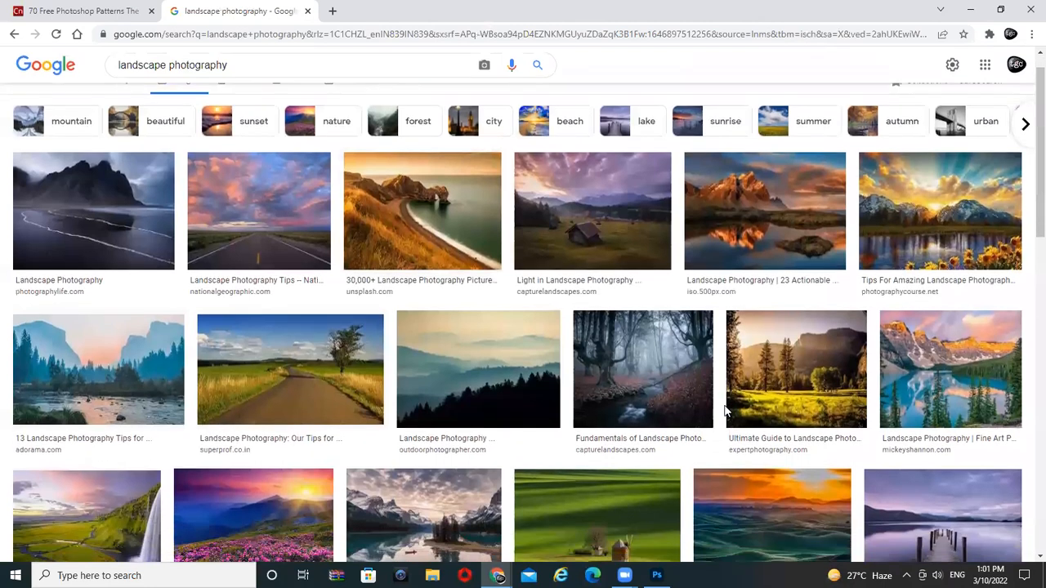
scroll(724, 409, "down", 2)
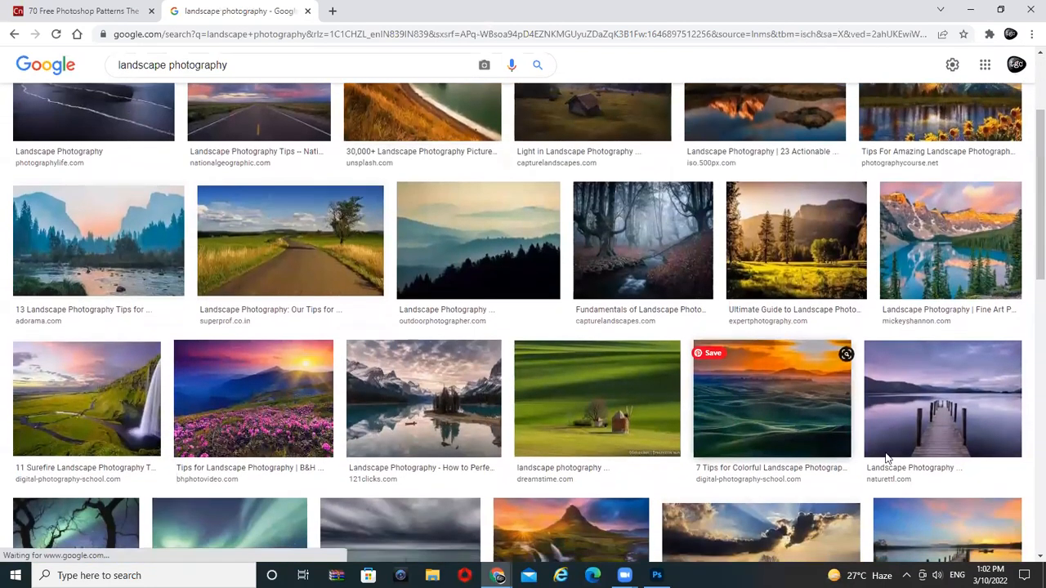
scroll(887, 460, "down", 2)
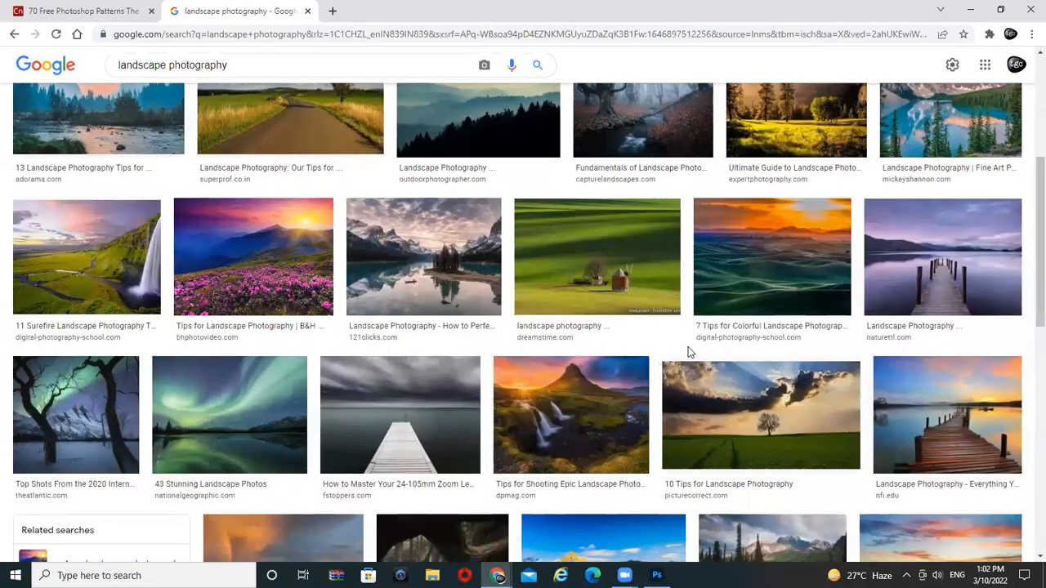
scroll(689, 351, "down", 1)
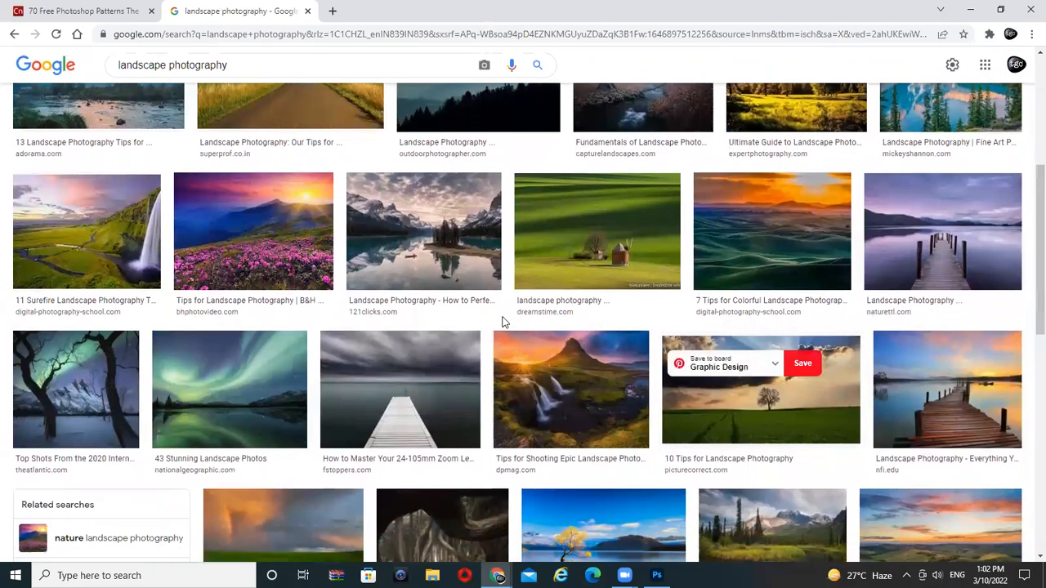
scroll(507, 321, "up", 4)
left_click(438, 252)
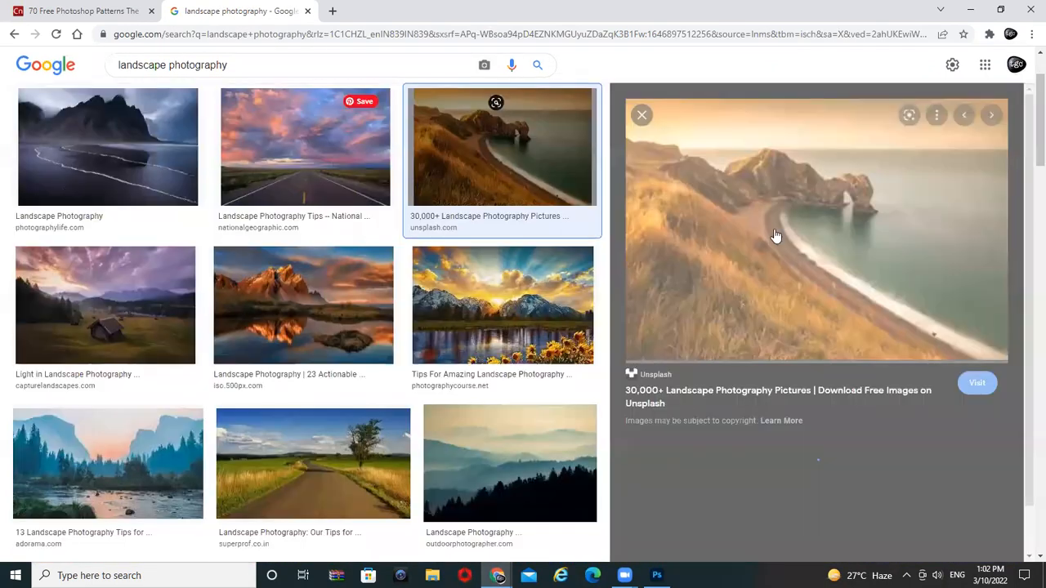
right_click(842, 235)
left_click(902, 388)
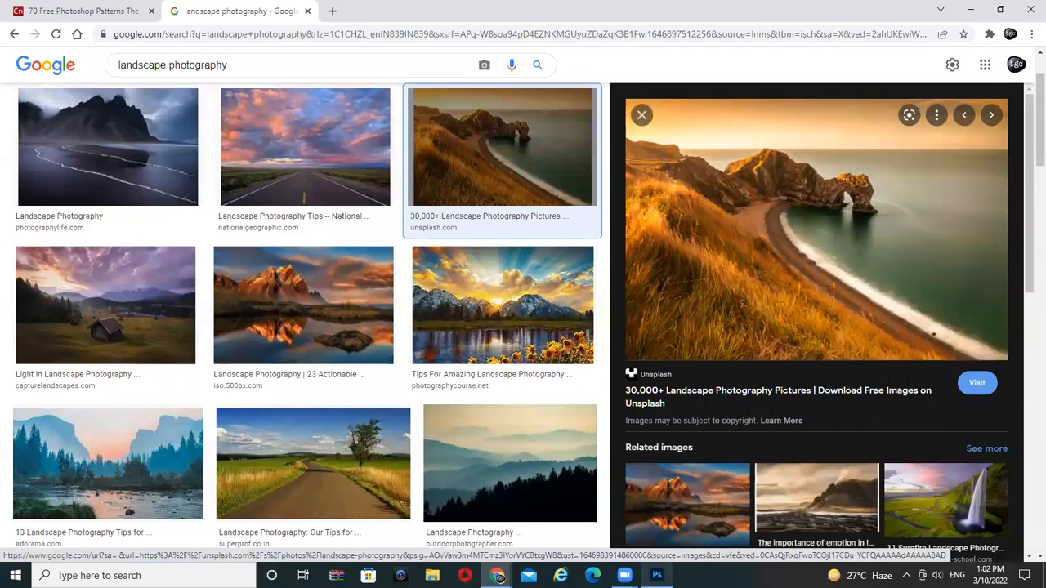
- Switch to Photoshop, create a new 13.89 × 9.49 in document at 72 ppi and paste the coastal photo into it
left_click(656, 575)
key("ctrl+n")
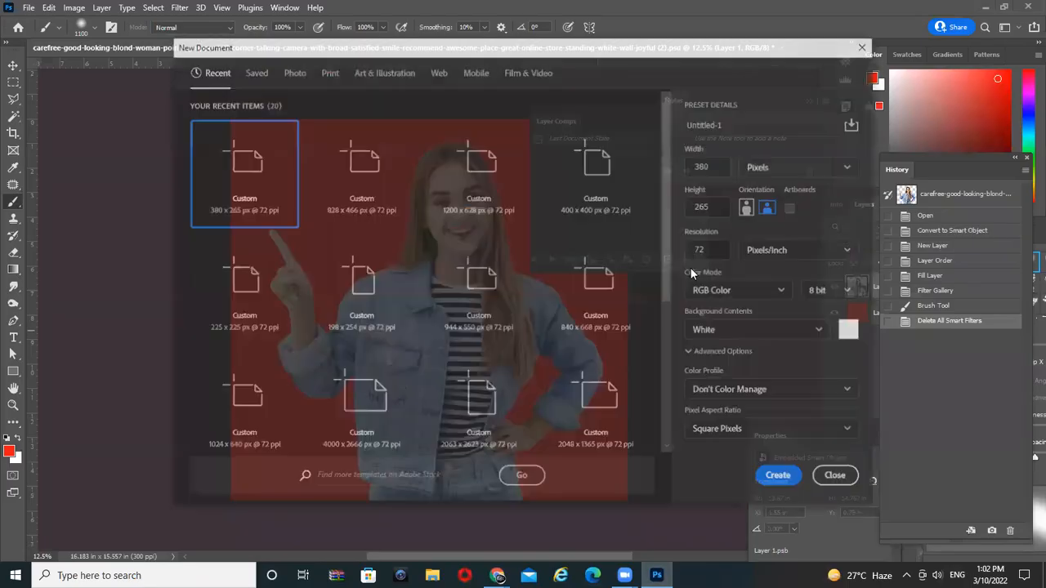
left_click(777, 476)
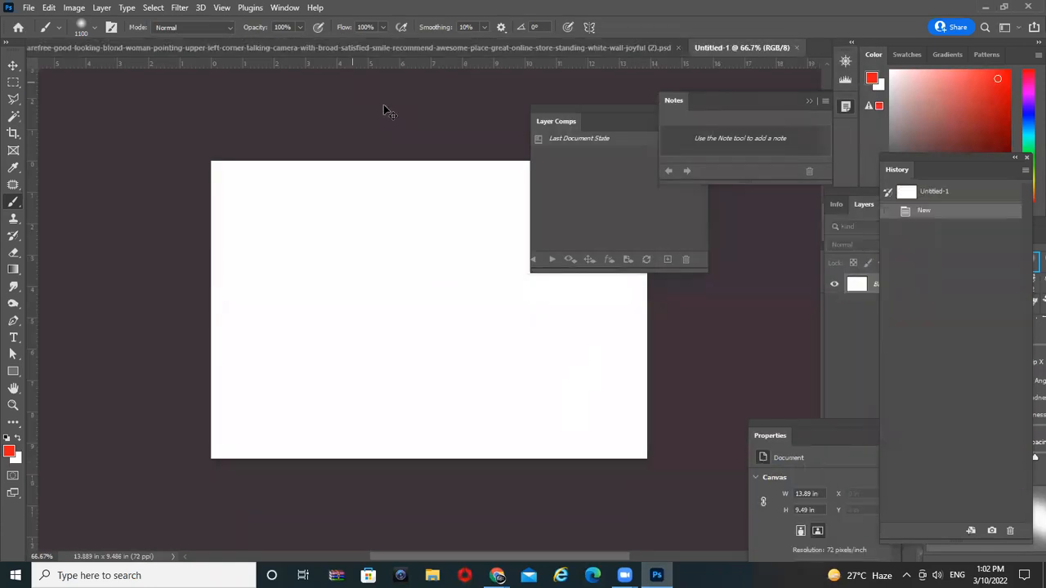
key("ctrl+v")
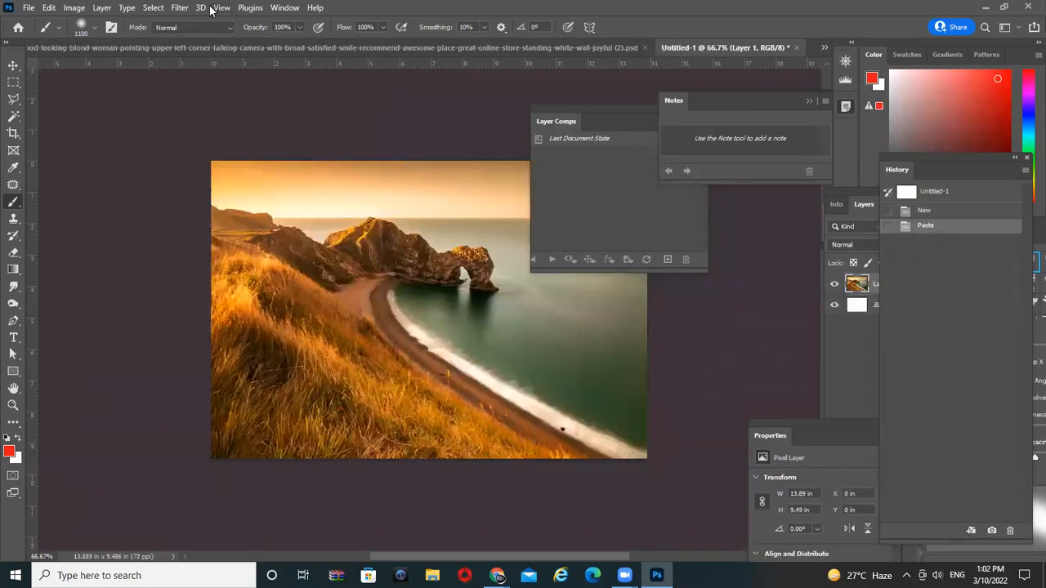
- Try the Style Transfer neural filter on the coastal photo with the red mountain, wheat field and water lily artist styles
left_click(180, 8)
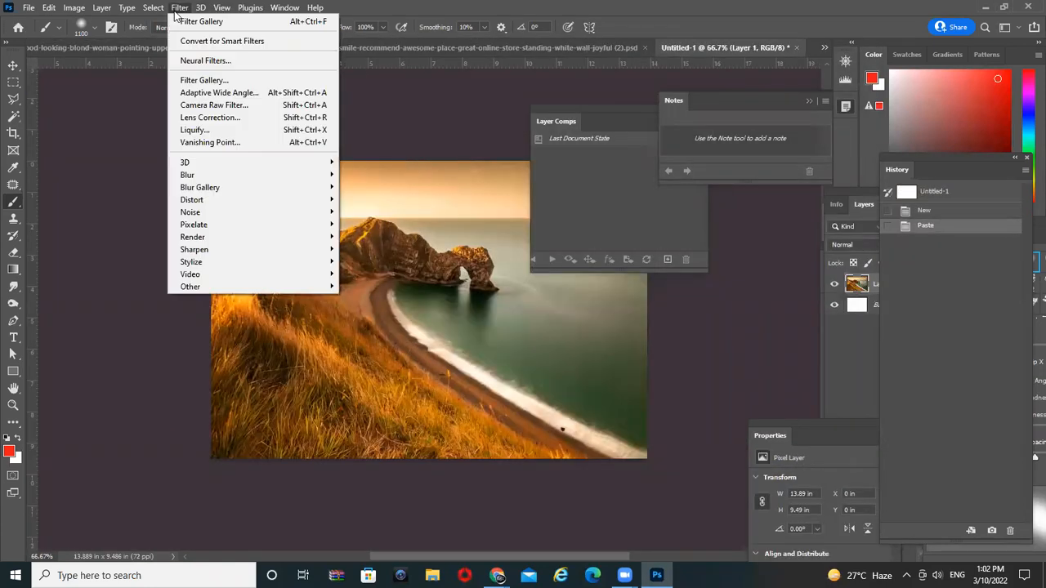
left_click(252, 63)
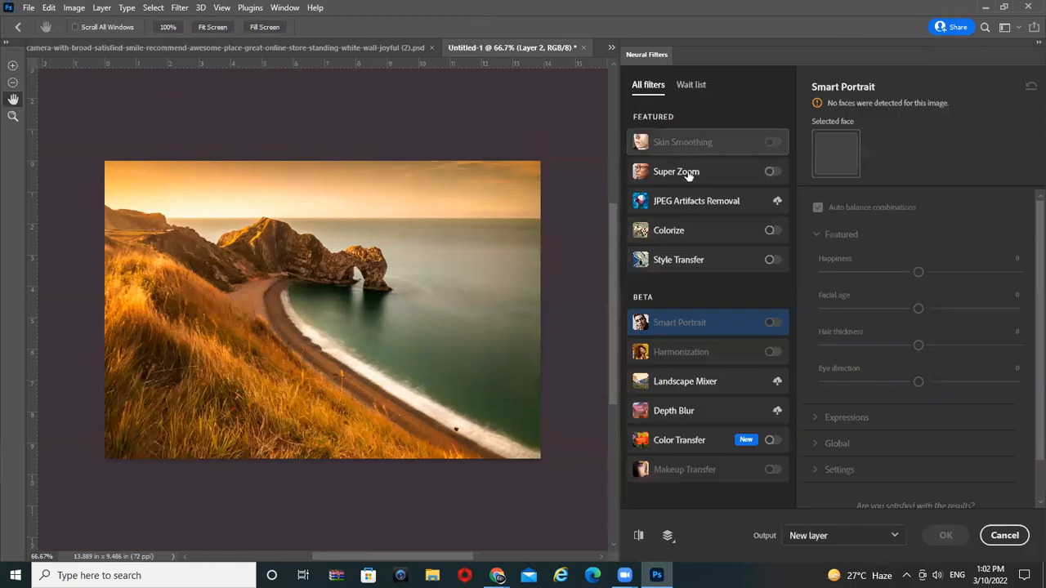
left_click(773, 260)
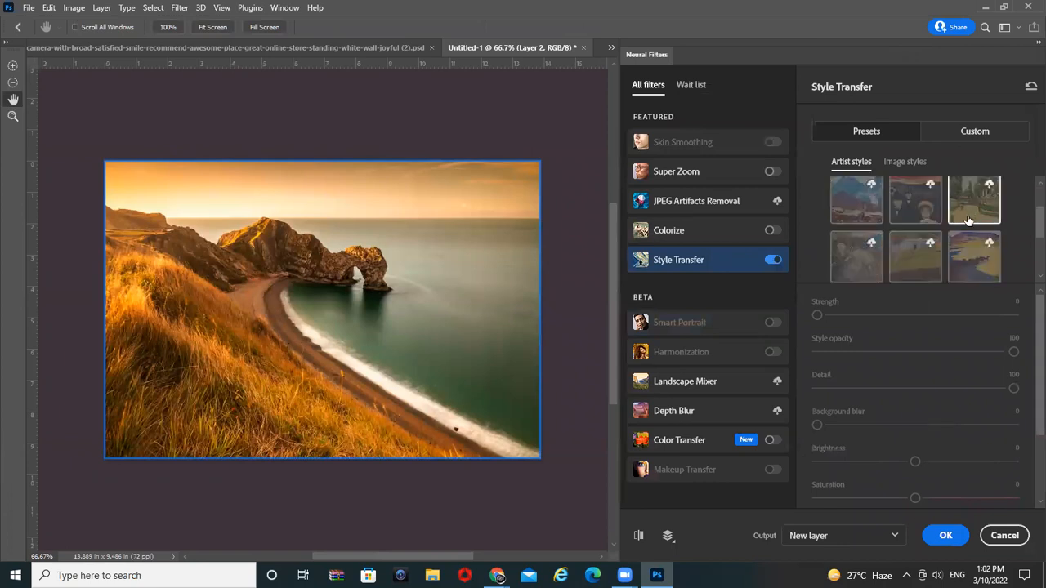
left_click(852, 217)
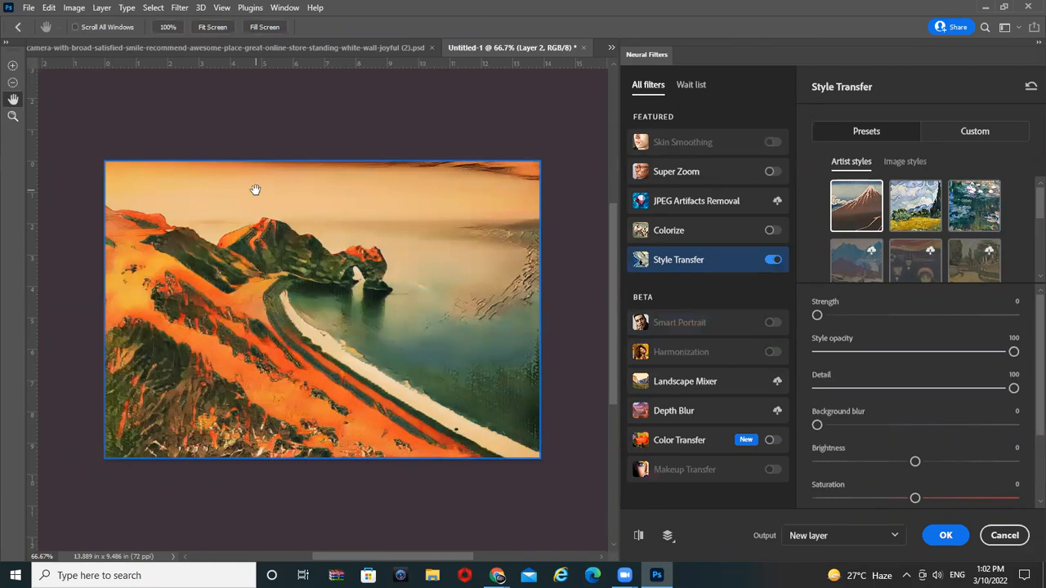
left_click(932, 219)
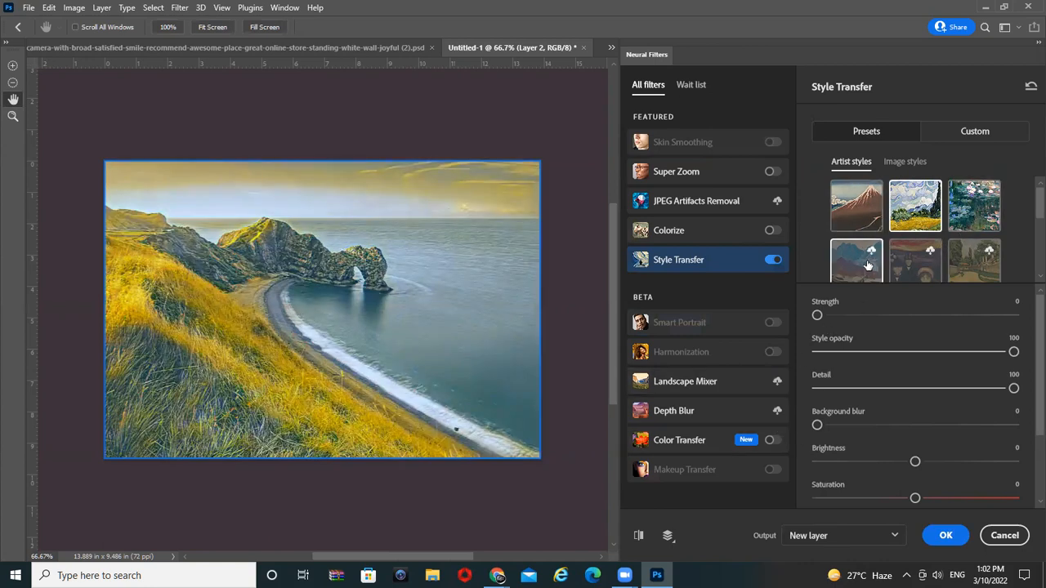
left_click(989, 228)
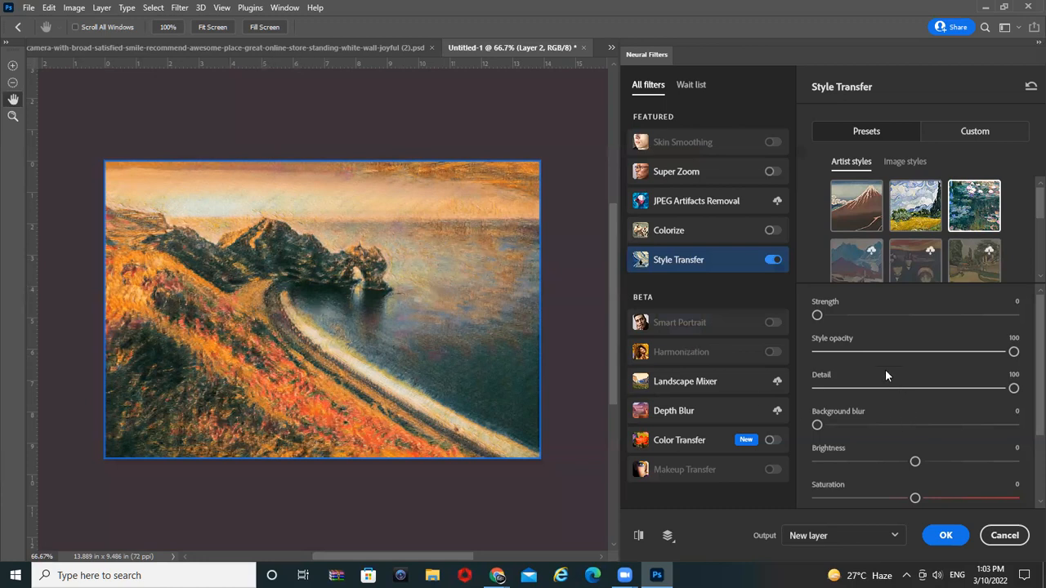
- Set the water lily style's opacity to 55, detail to 34, background blur to 44, brightness to +26 and saturation to +31
left_click(928, 354)
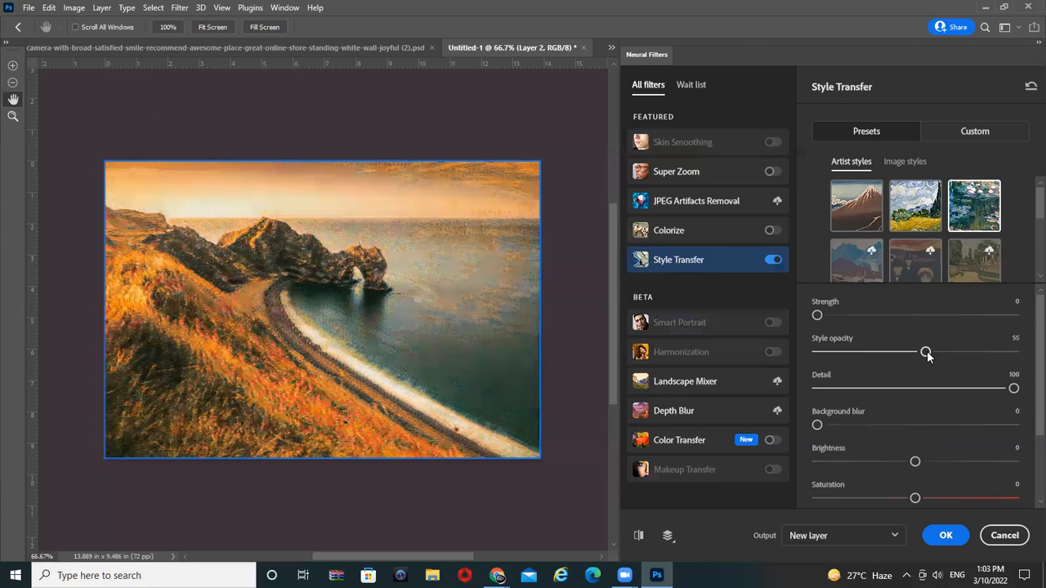
left_click_drag(1013, 392, 870, 389)
left_click(882, 388)
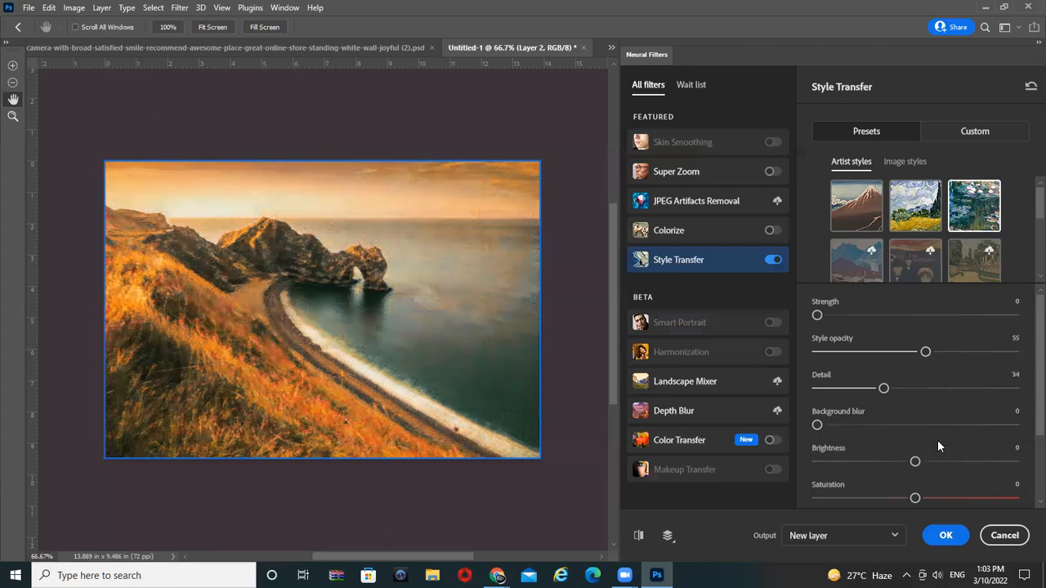
scroll(937, 439, "down", 3)
left_click_drag(915, 402, 980, 402)
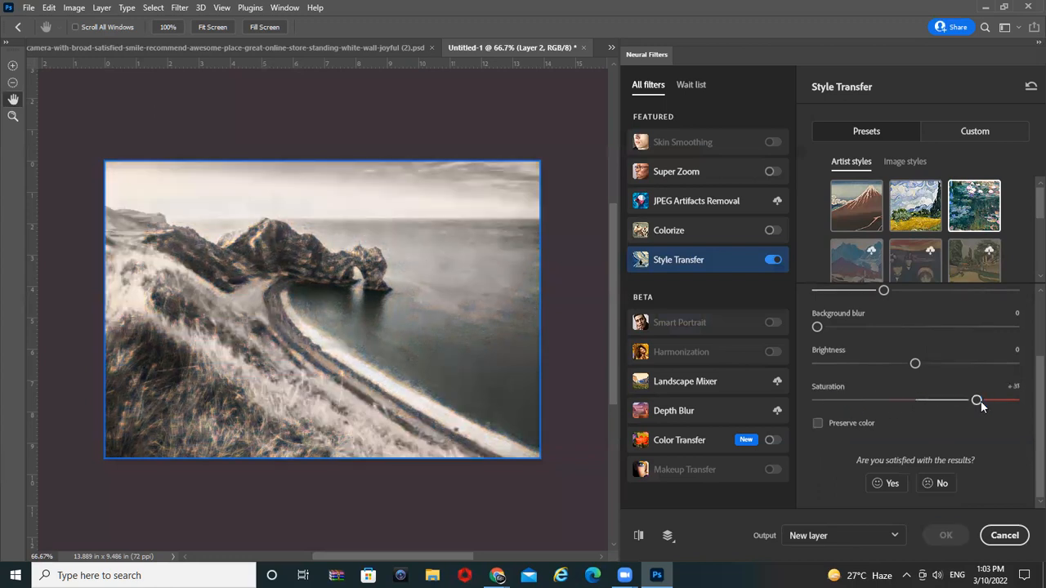
left_click_drag(915, 364, 966, 363)
left_click_drag(817, 327, 903, 327)
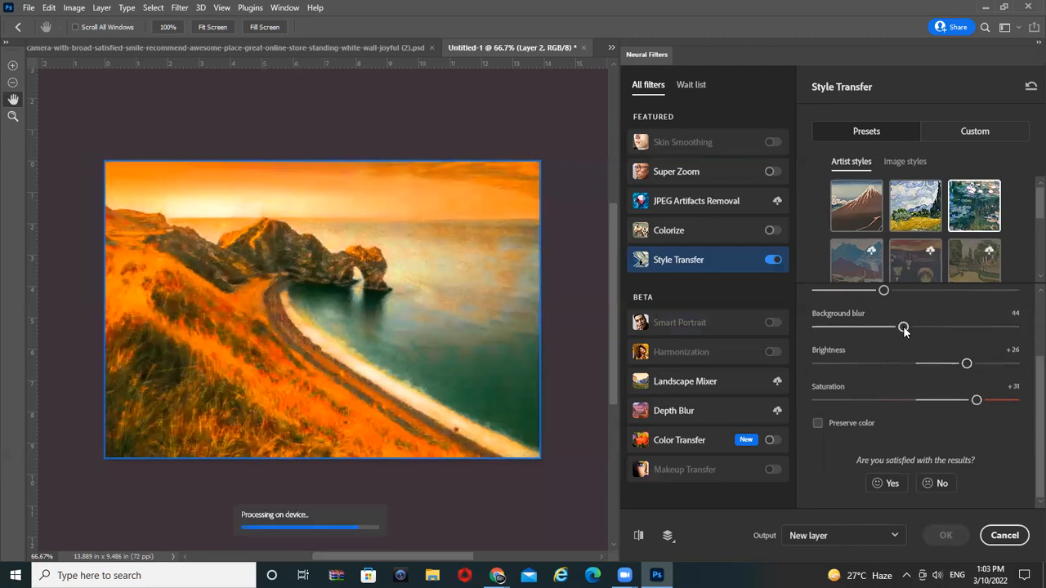
scroll(833, 400, "up", 2)
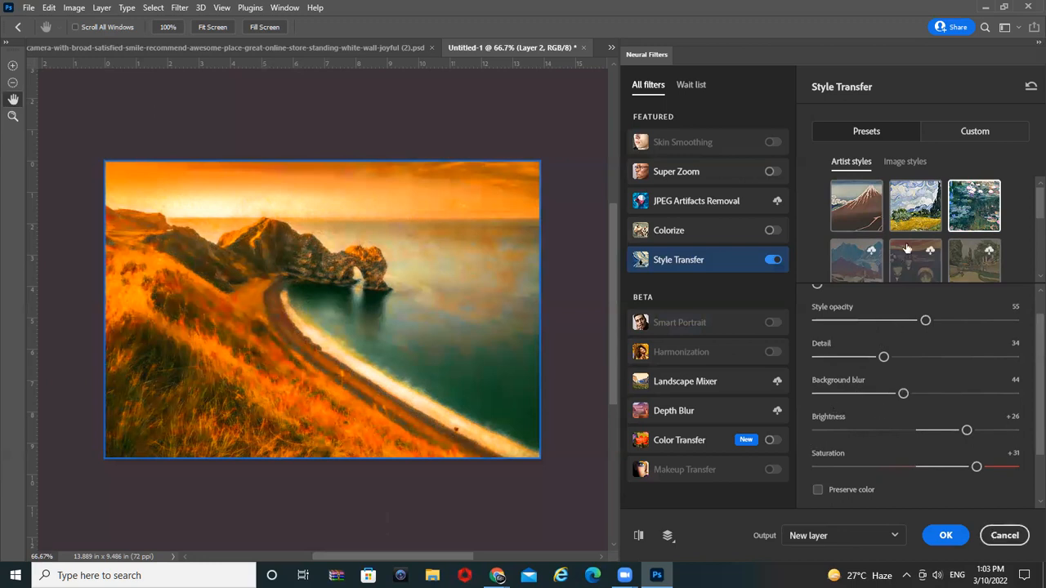
- Try the garden landscape artist style on the coastal photo and cancel the Neural Filters
left_click(981, 260)
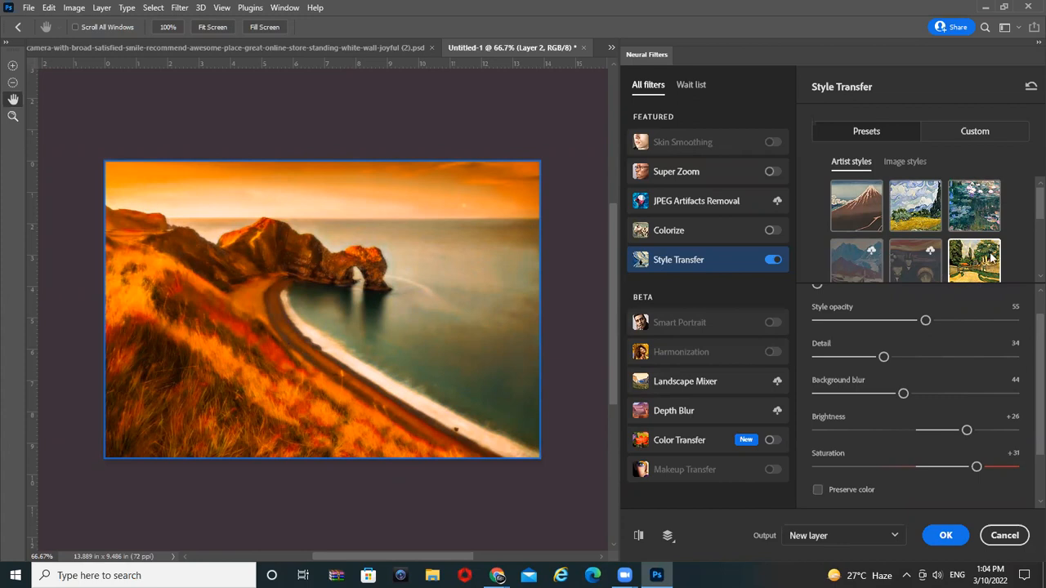
scroll(936, 264, "down", 2)
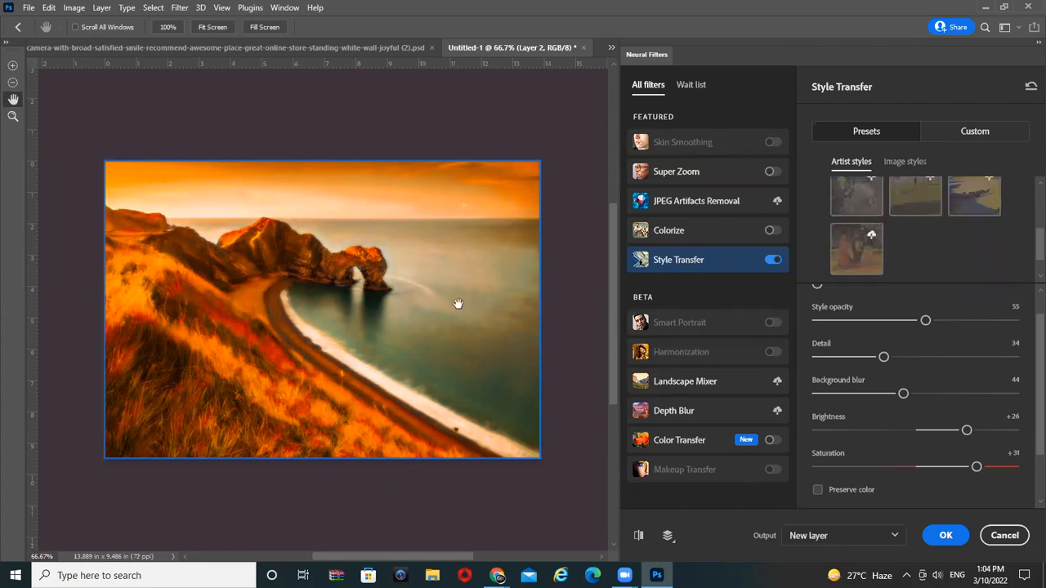
left_click(1010, 540)
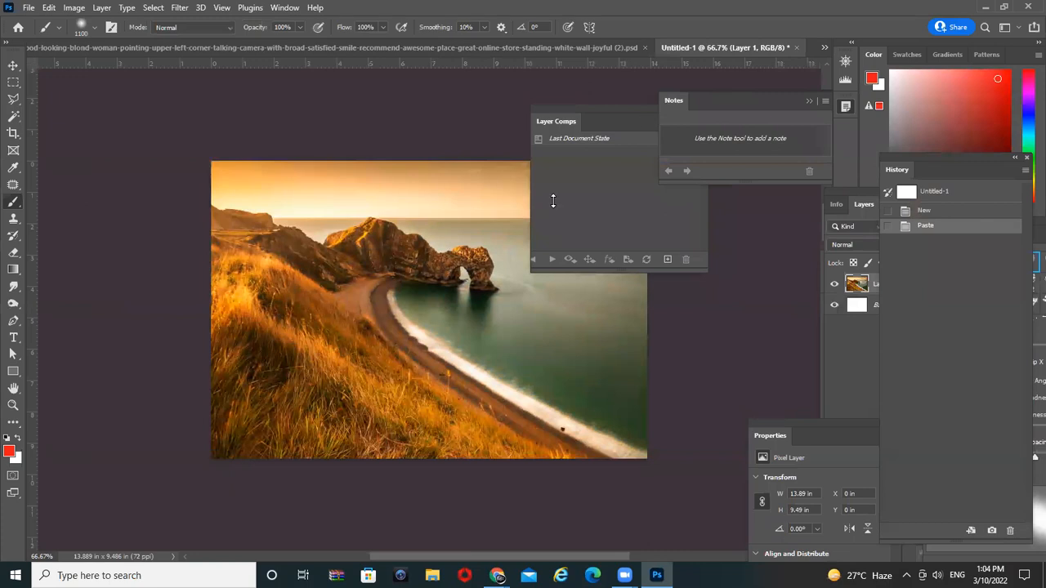
- Close the coastal photo document without saving, dismiss the rasterize request on the woman's smart object and switch to the Move tool
key("ctrl+w")
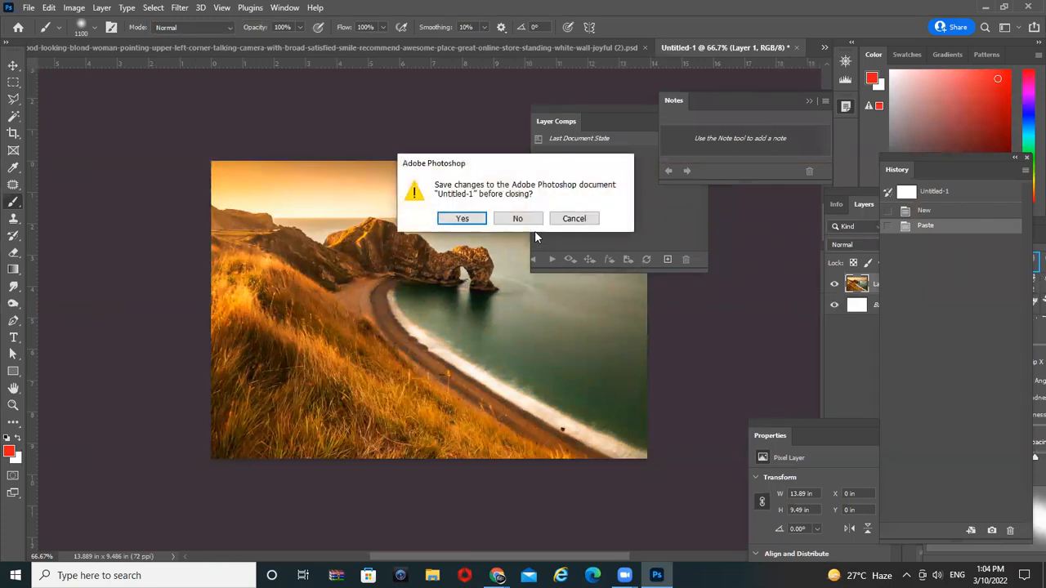
left_click(517, 219)
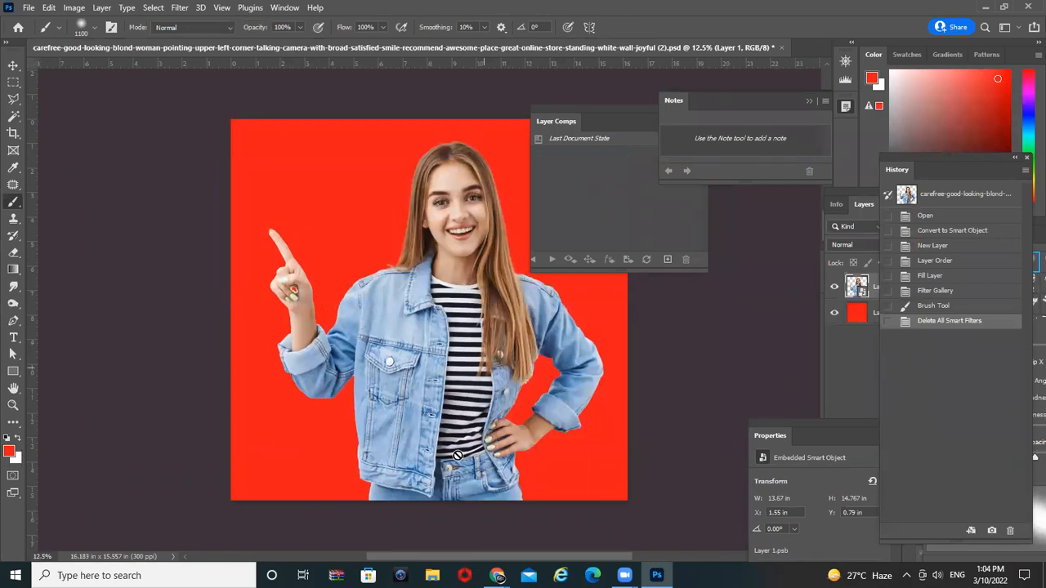
left_click(457, 454)
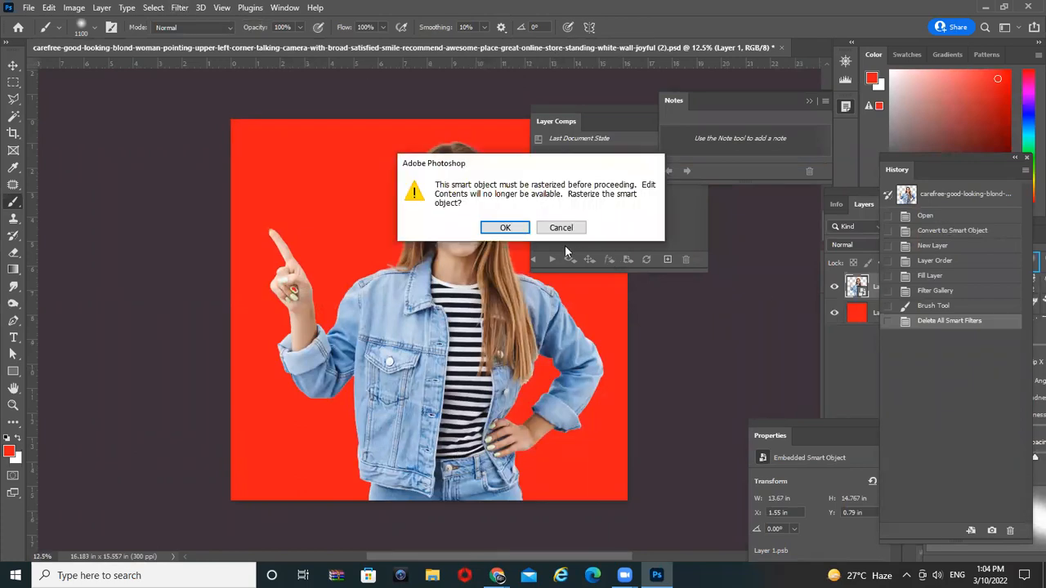
left_click(563, 230)
left_click(13, 66)
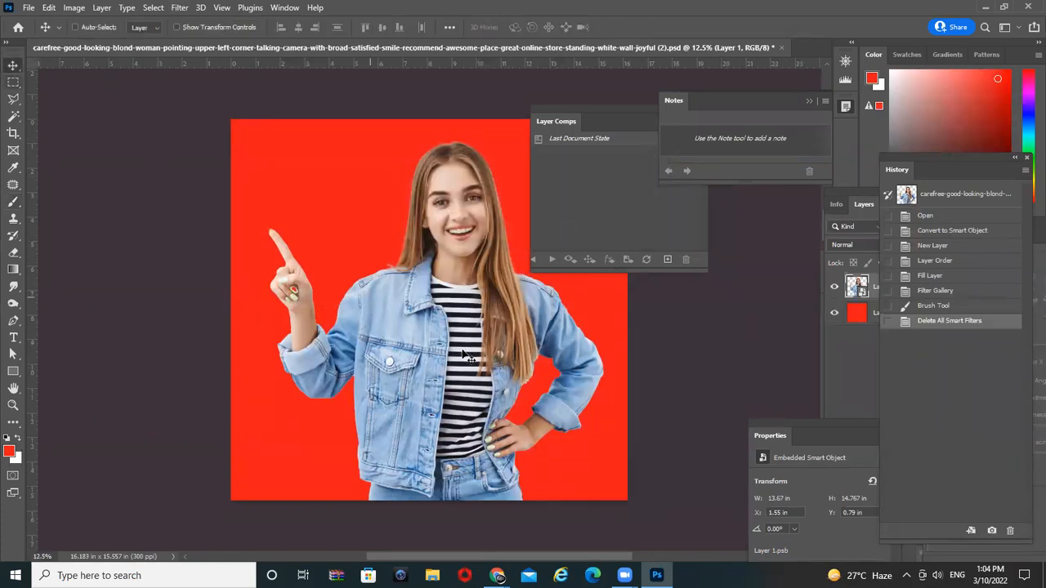
right_click(457, 347)
left_click(489, 355)
- Create a blank 1000 × 683 px document at 72 ppi from the clipboard preset and open the Neural Filters for it
key("ctrl+n")
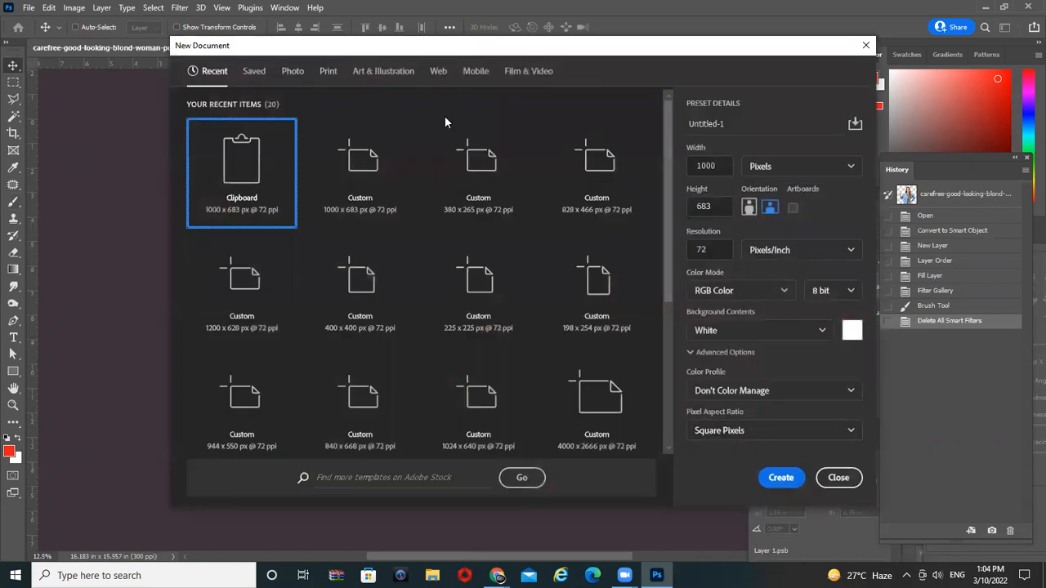
double_click(243, 163)
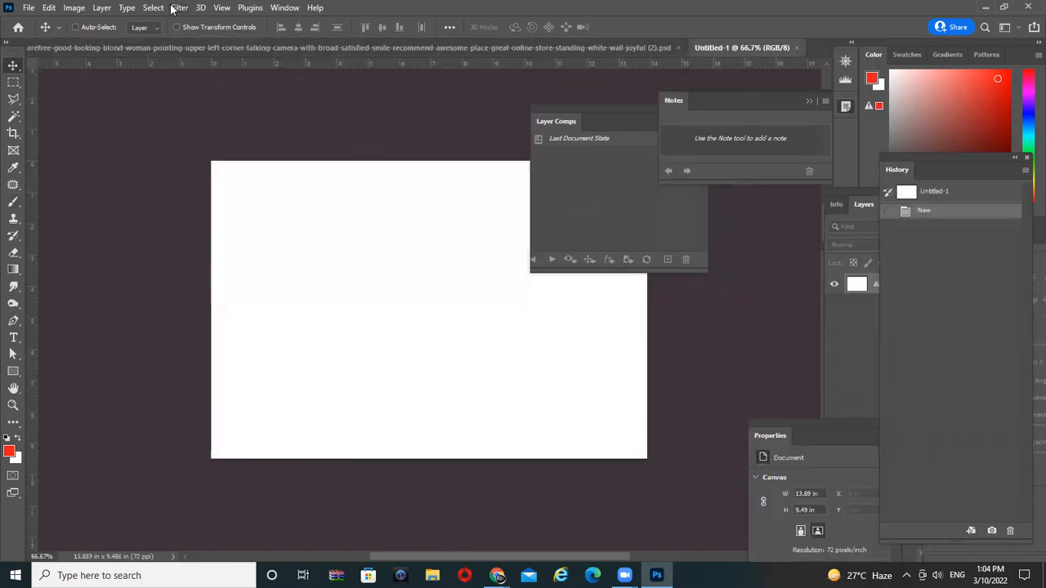
left_click(179, 7)
left_click(249, 62)
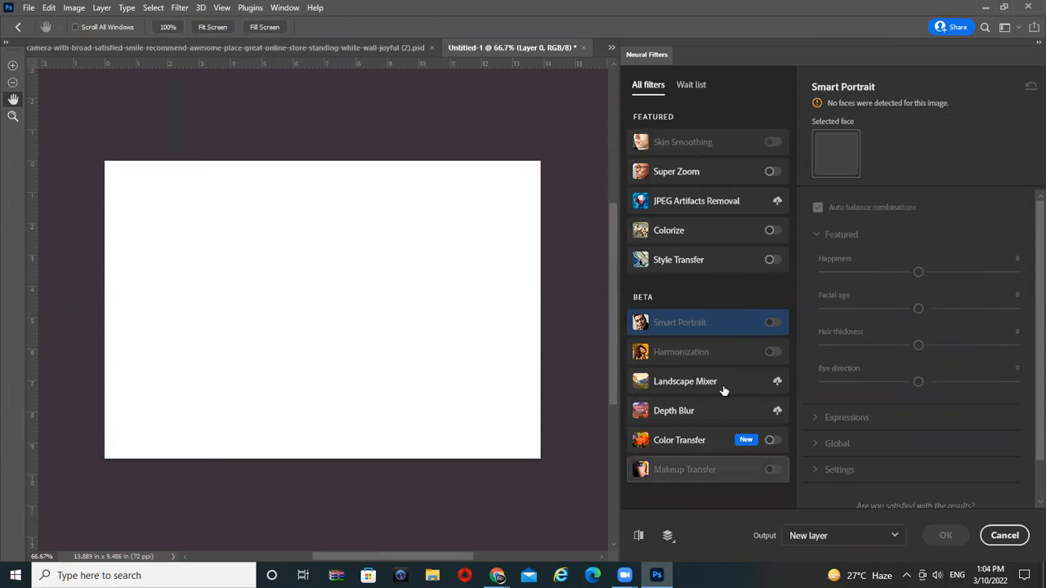
- Review the wait-list neural filters from Portrait Generator to Noise Reduction, return to all filters and cancel the Neural Filters
mouse_move(724, 460)
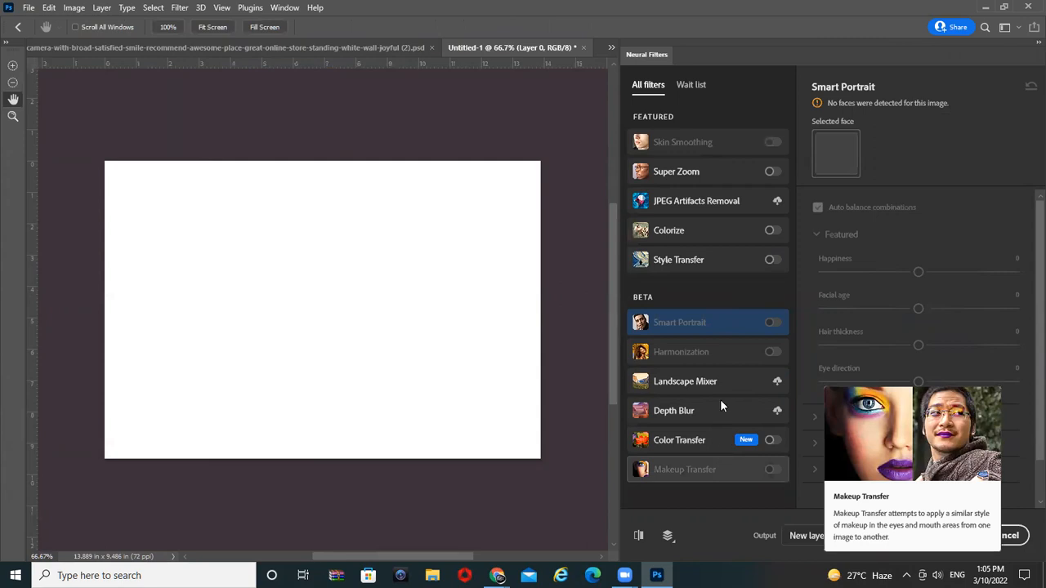
left_click(695, 86)
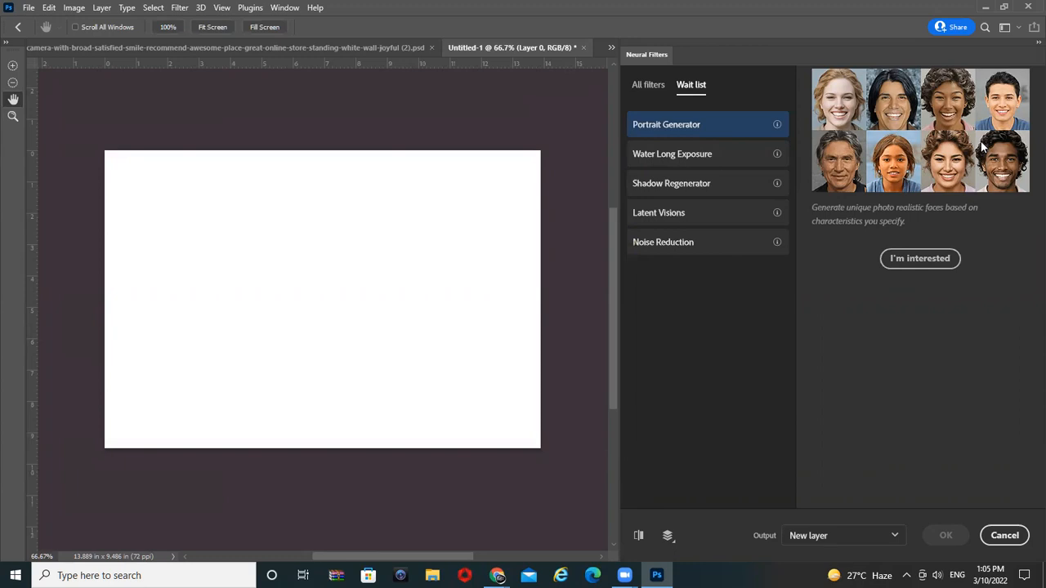
left_click(689, 161)
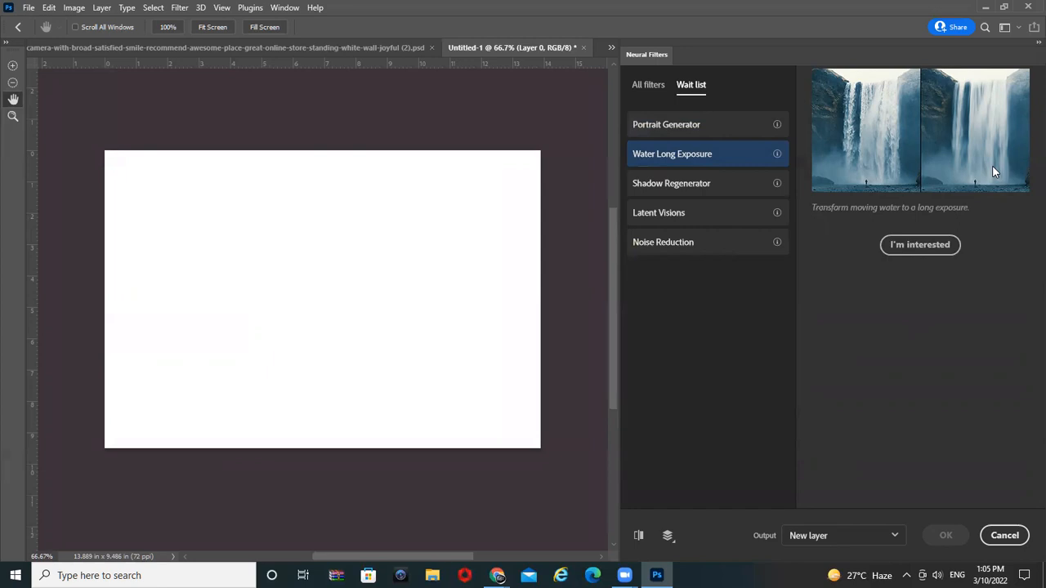
left_click(684, 194)
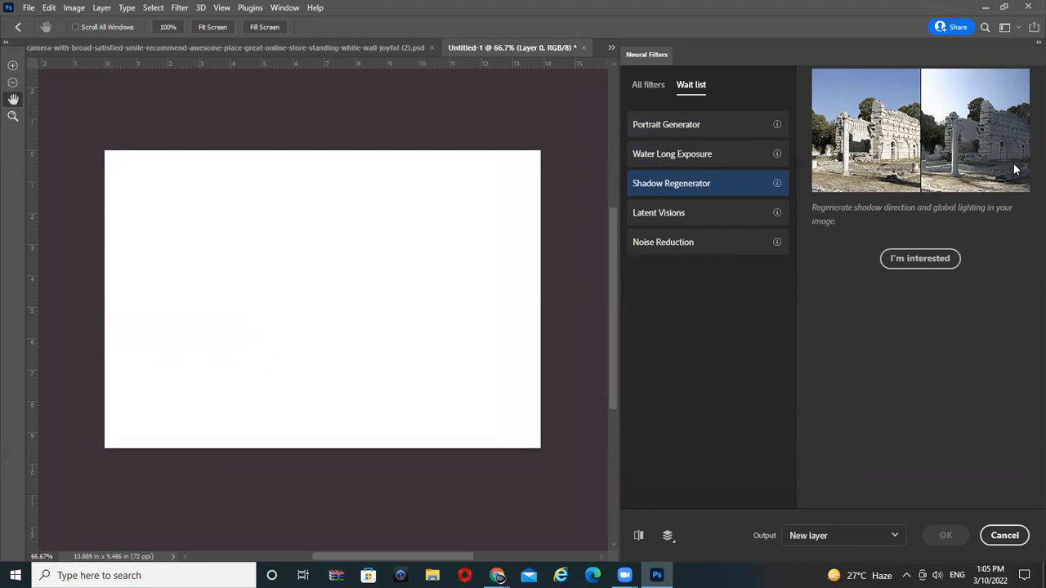
left_click(746, 211)
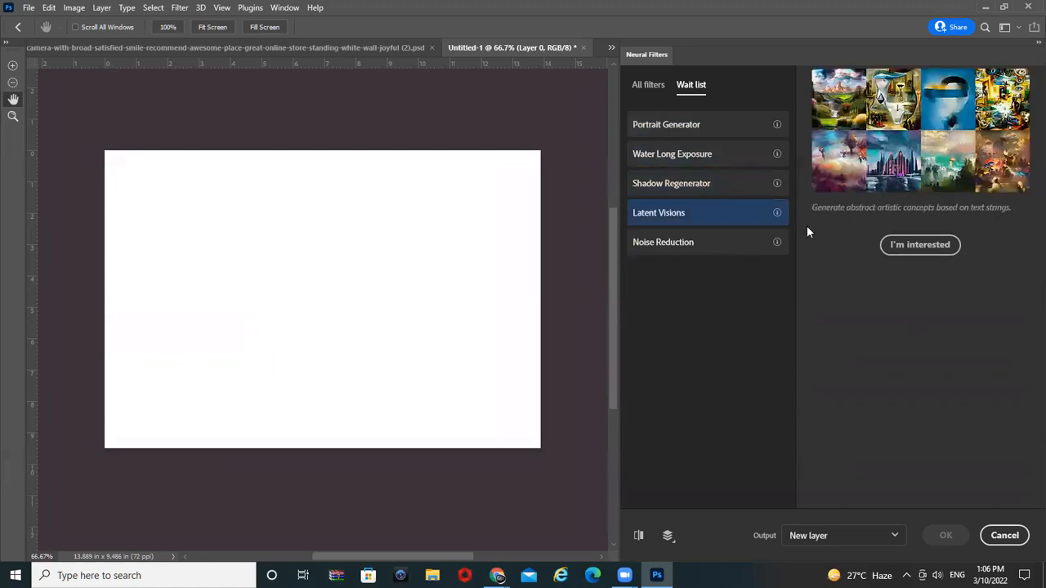
left_click(709, 250)
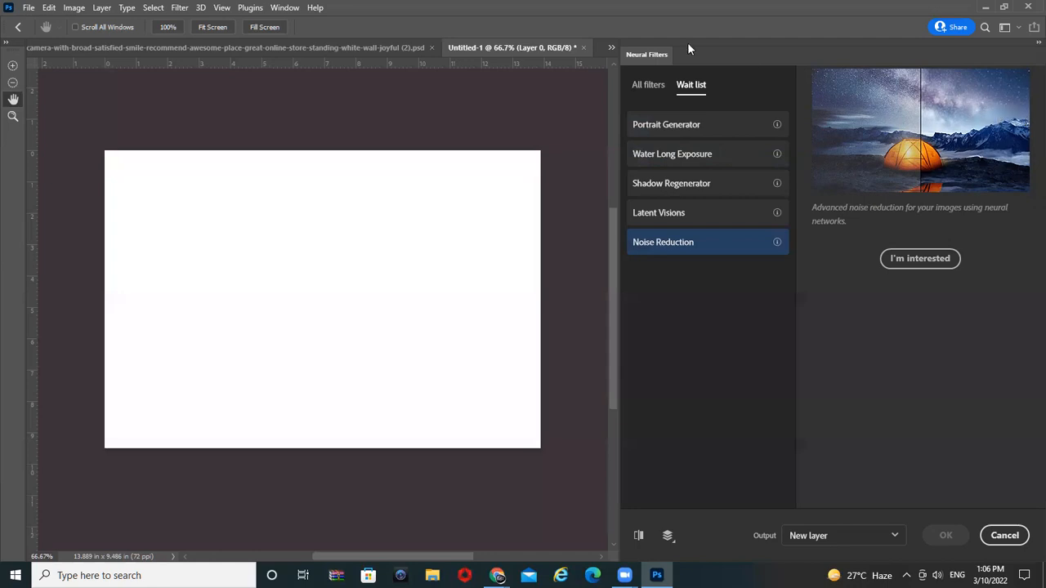
left_click(658, 85)
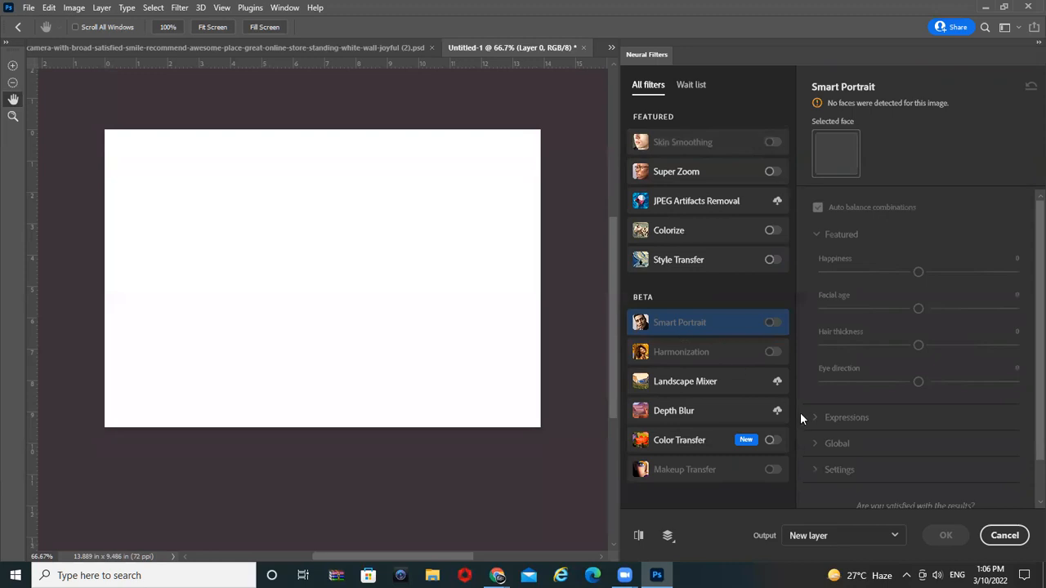
left_click(1010, 540)
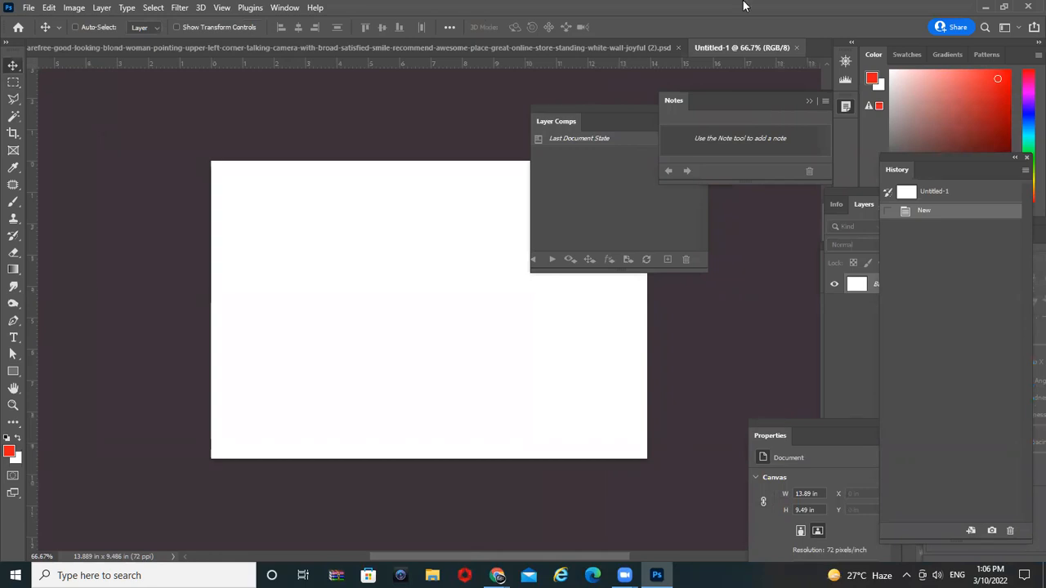
- Browse the available filters for the blank document
left_click(179, 10)
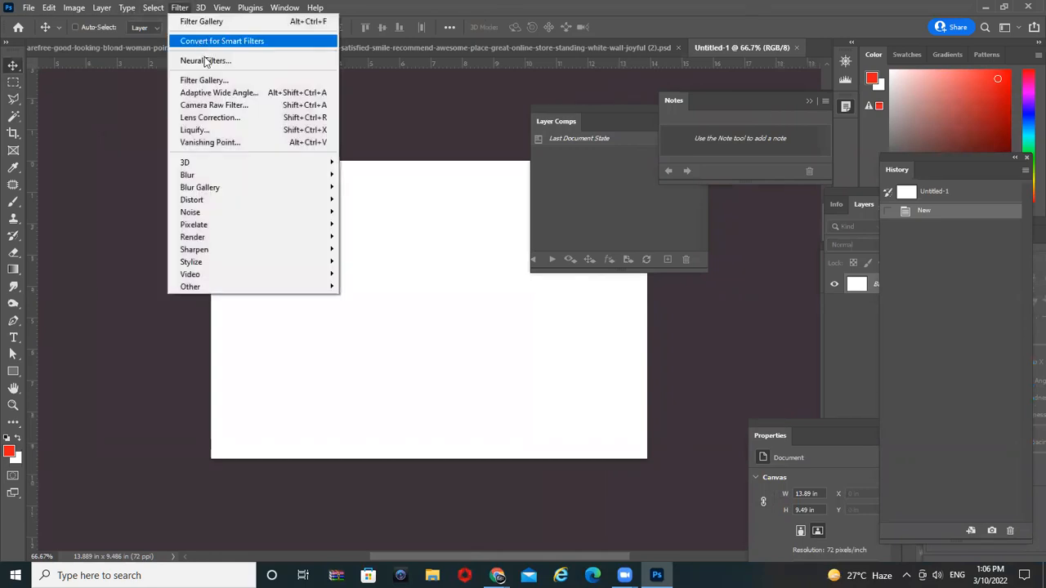